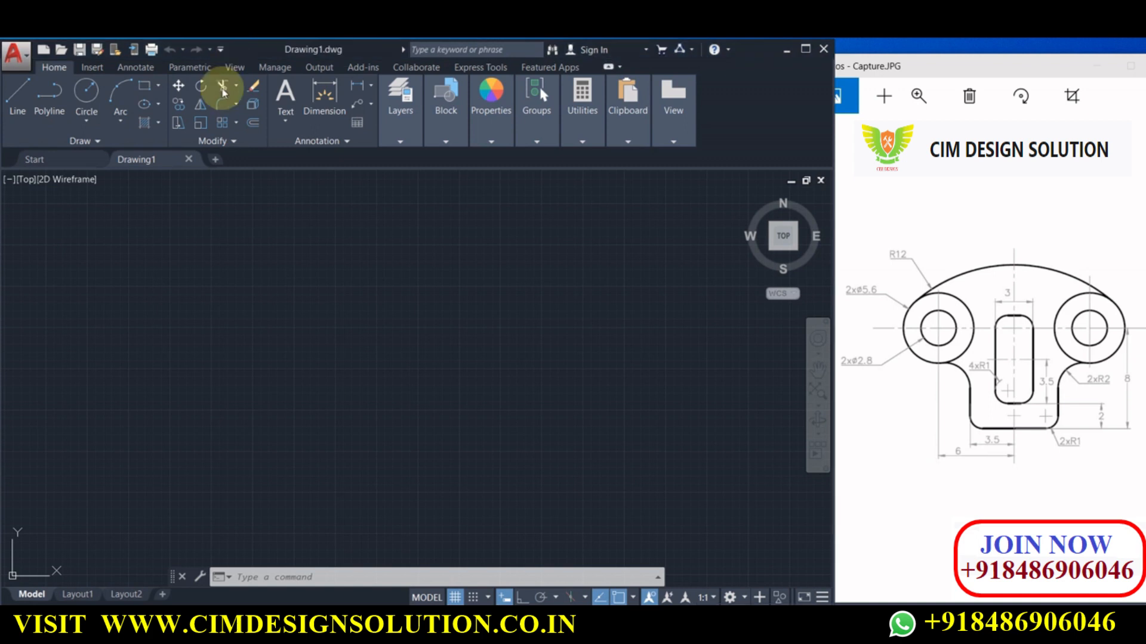
- Turn on the classic menu bar and look at the available drawing commands
{"action": "left_click", "coordinate": [219, 50]}
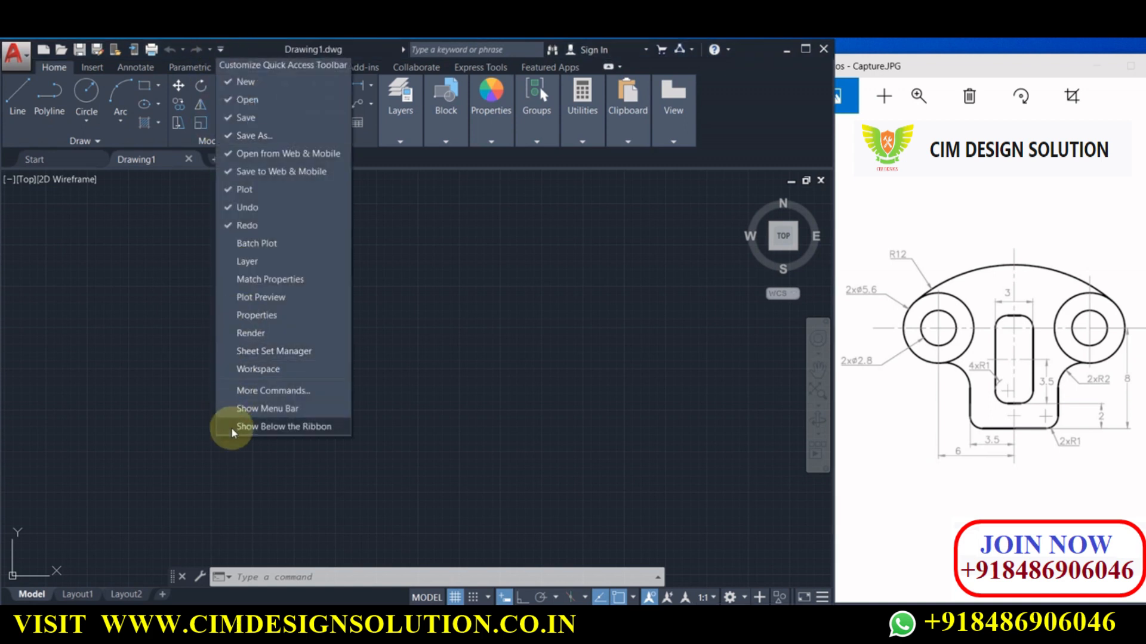
{"action": "left_click", "coordinate": [244, 408]}
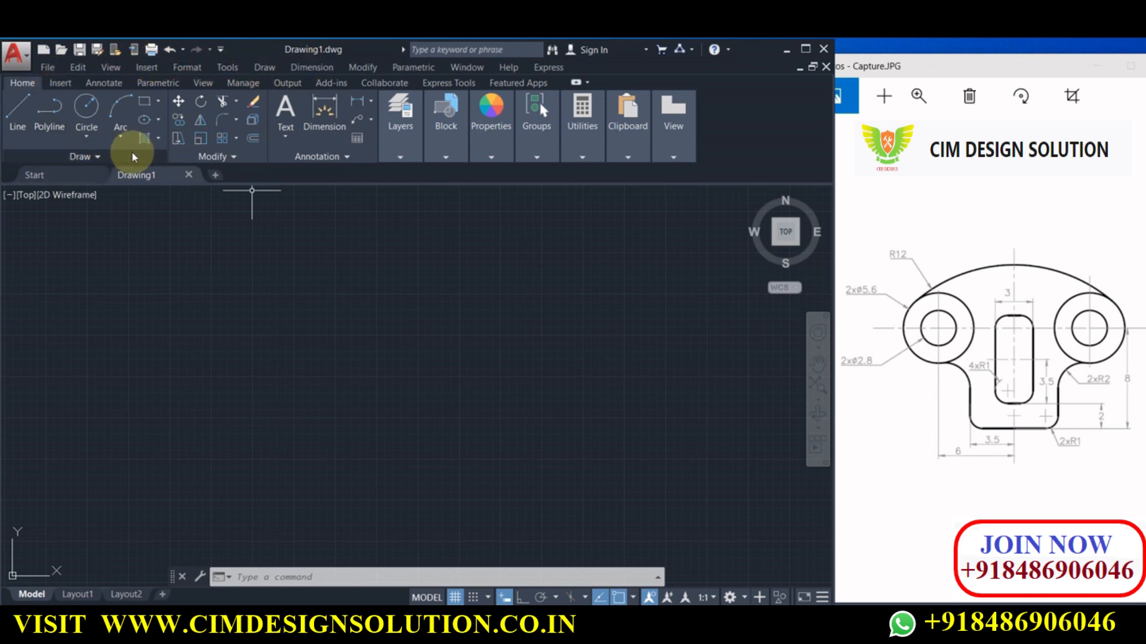
{"action": "left_click", "coordinate": [266, 70]}
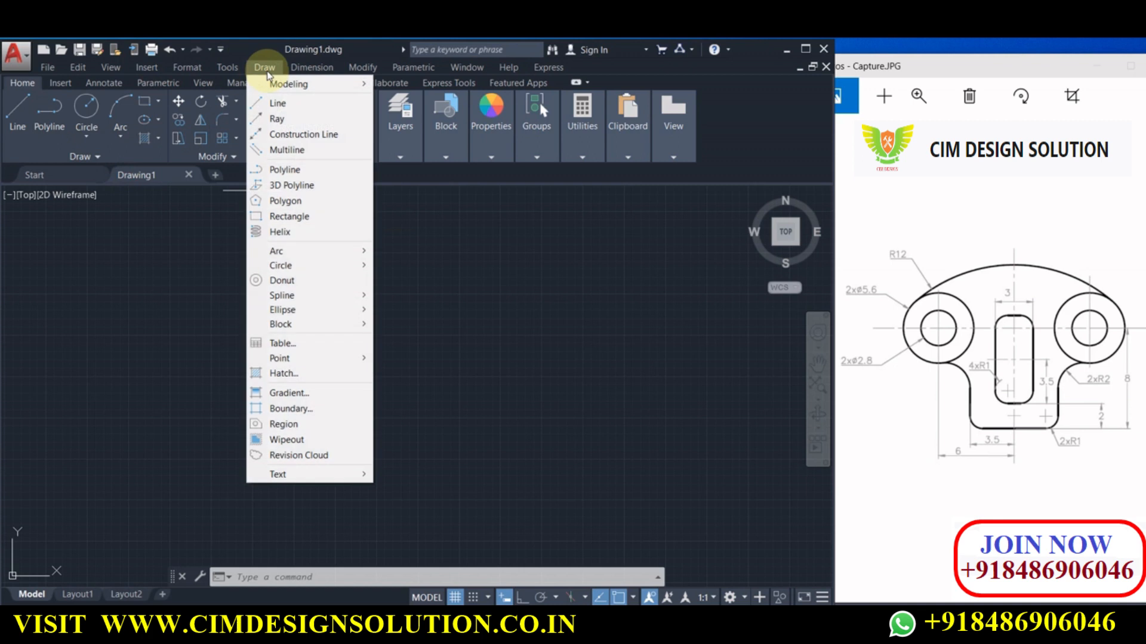
{"action": "left_click", "coordinate": [179, 261]}
{"action": "left_click", "coordinate": [281, 307]}
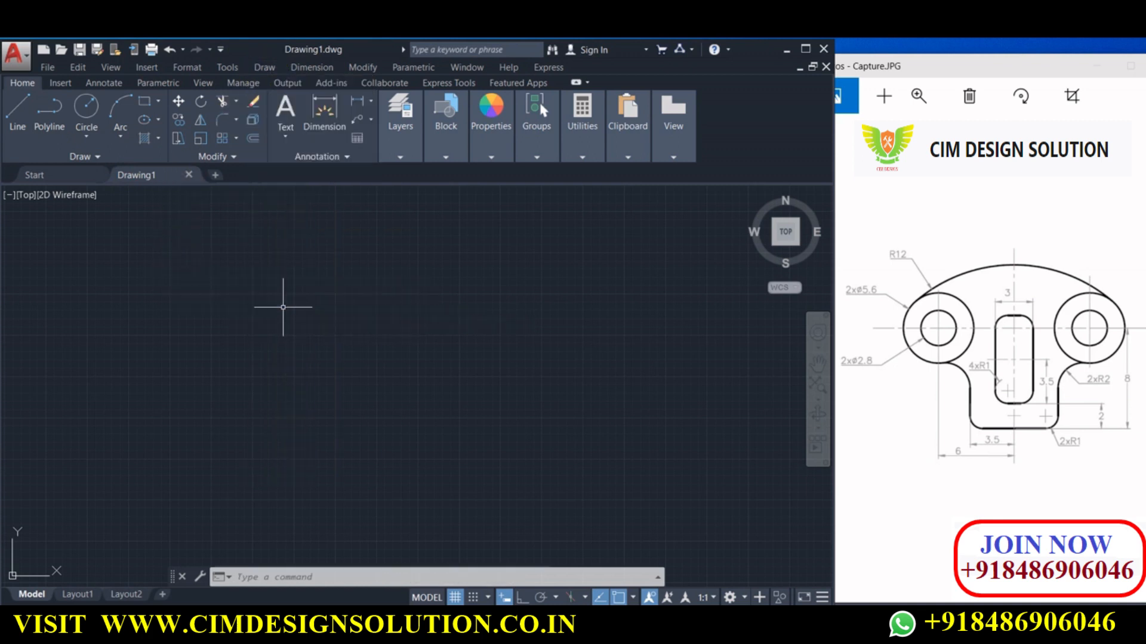
- With Ortho on, draw a vertical and a horizontal construction line crossing at one point near the middle of the drawing area
{"action": "type", "text": "XLINE"}
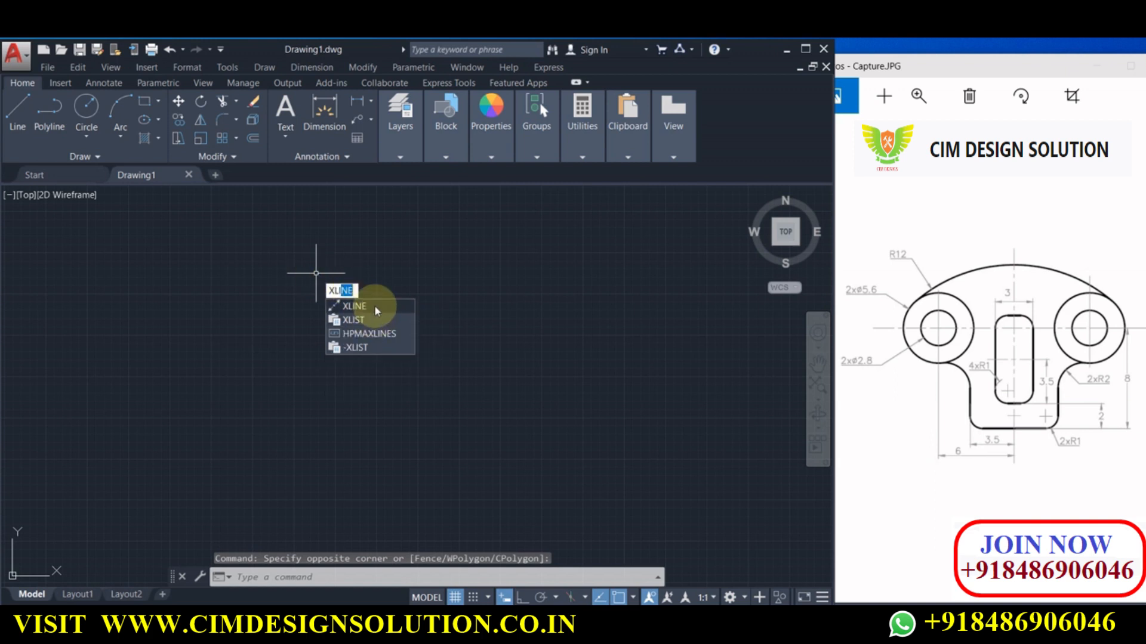
{"action": "left_click", "coordinate": [376, 308]}
{"action": "left_click", "coordinate": [266, 68]}
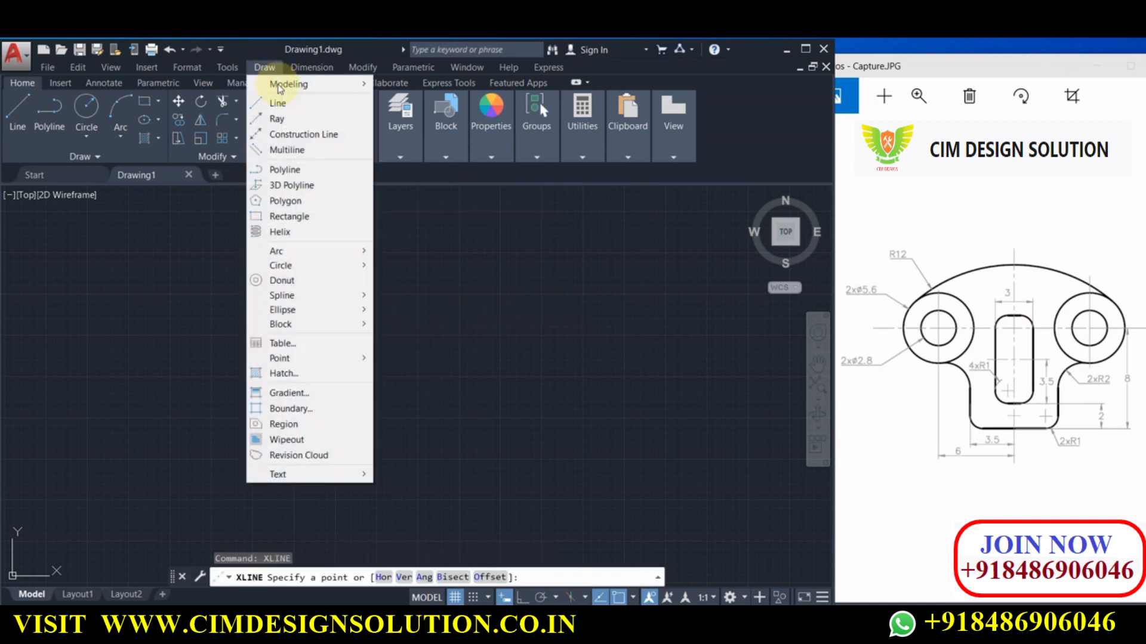
{"action": "left_click", "coordinate": [440, 363]}
{"action": "left_click", "coordinate": [523, 597]}
{"action": "left_click", "coordinate": [469, 454]}
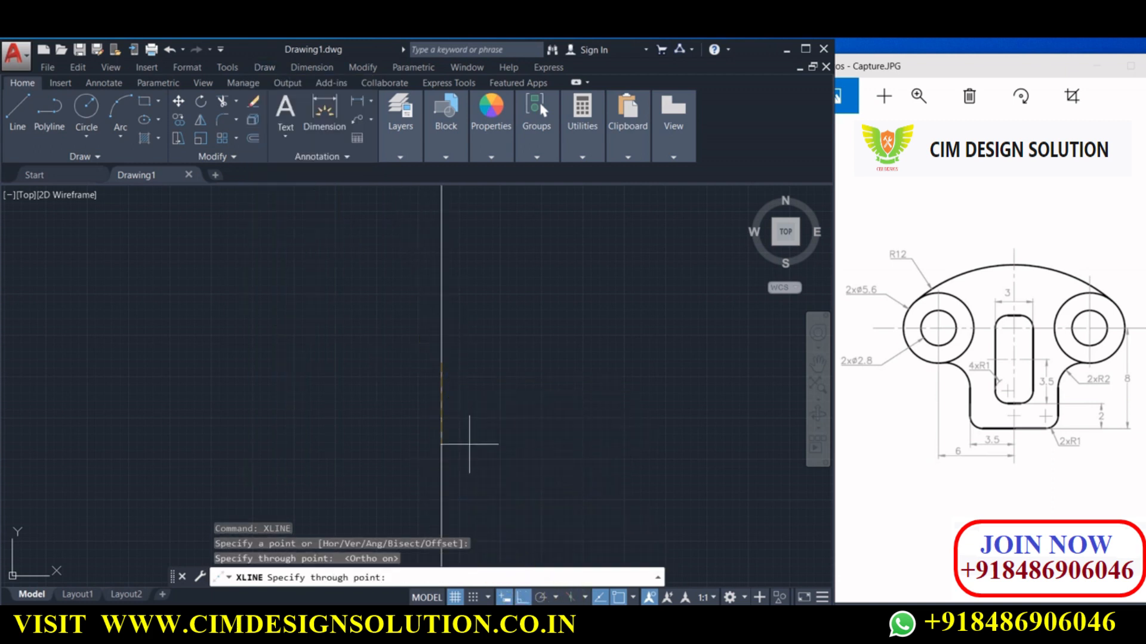
{"action": "left_click", "coordinate": [498, 363]}
{"action": "key", "text": "Return"}
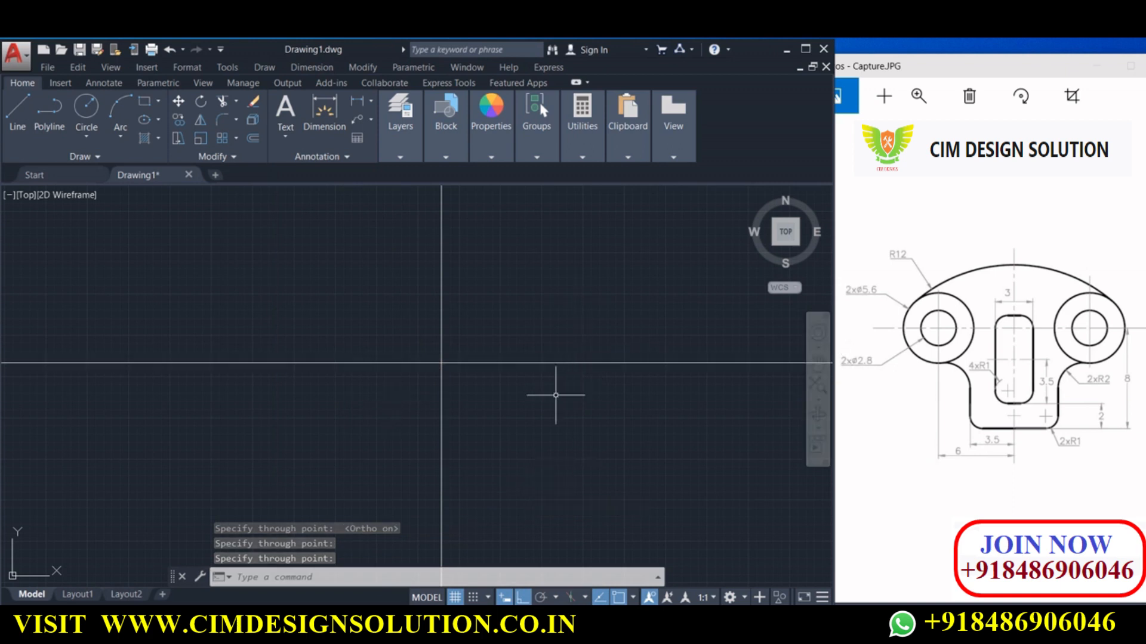
- Draw a centre-radius circle with a radius of about 242 in the upper-left quadrant of the construction lines
{"action": "scroll", "coordinate": [555, 395], "scroll_direction": "up", "scroll_amount": 2}
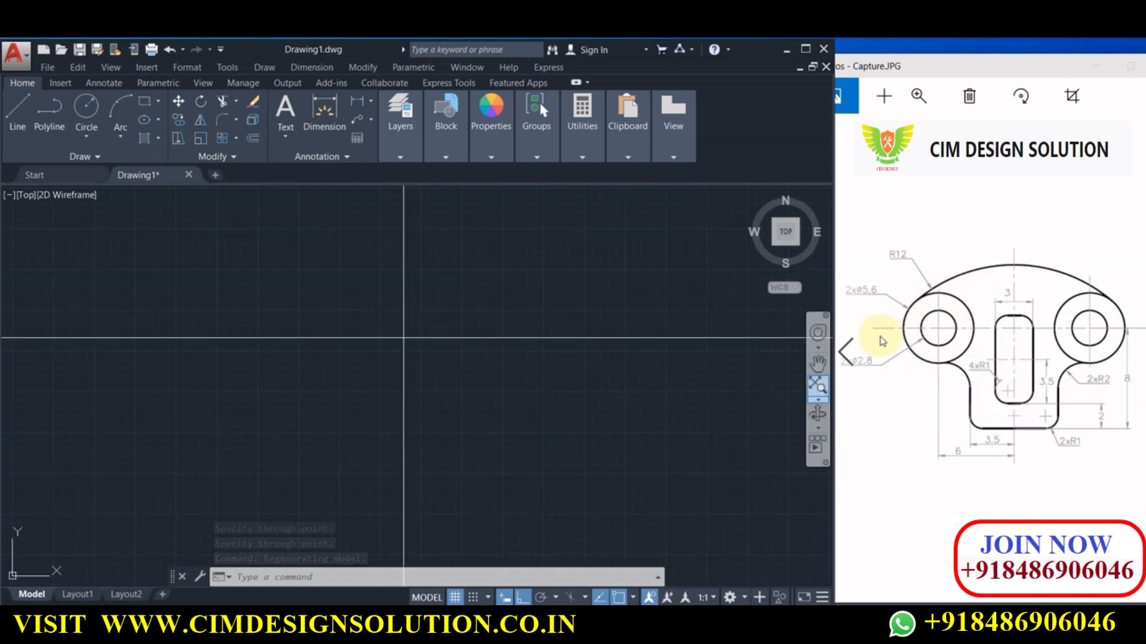
{"action": "left_click", "coordinate": [87, 136]}
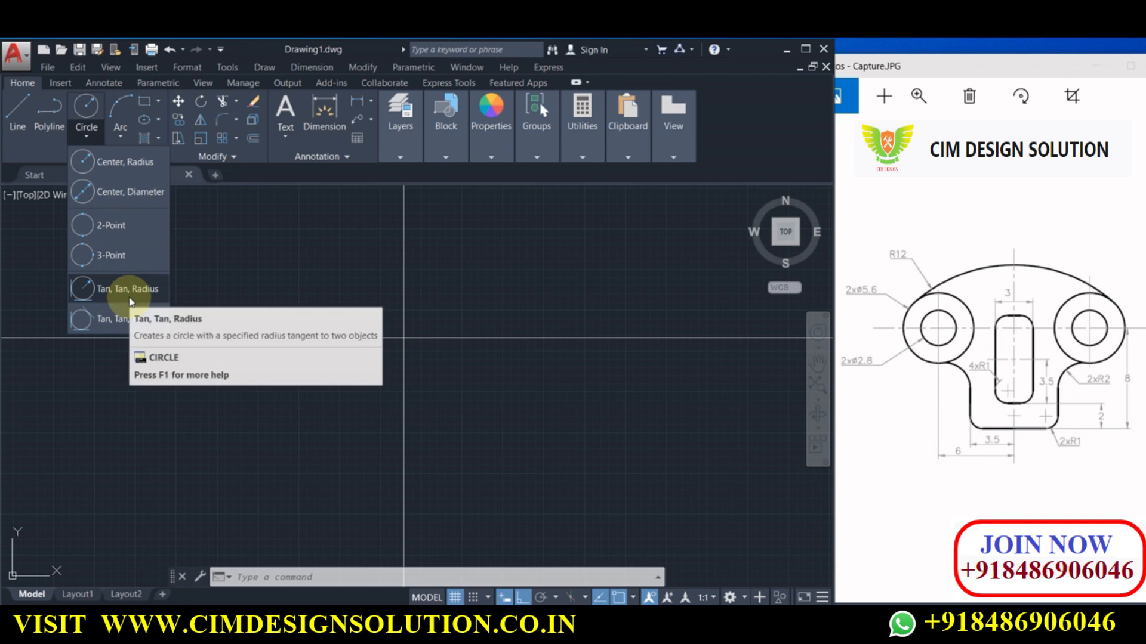
{"action": "left_click", "coordinate": [116, 162]}
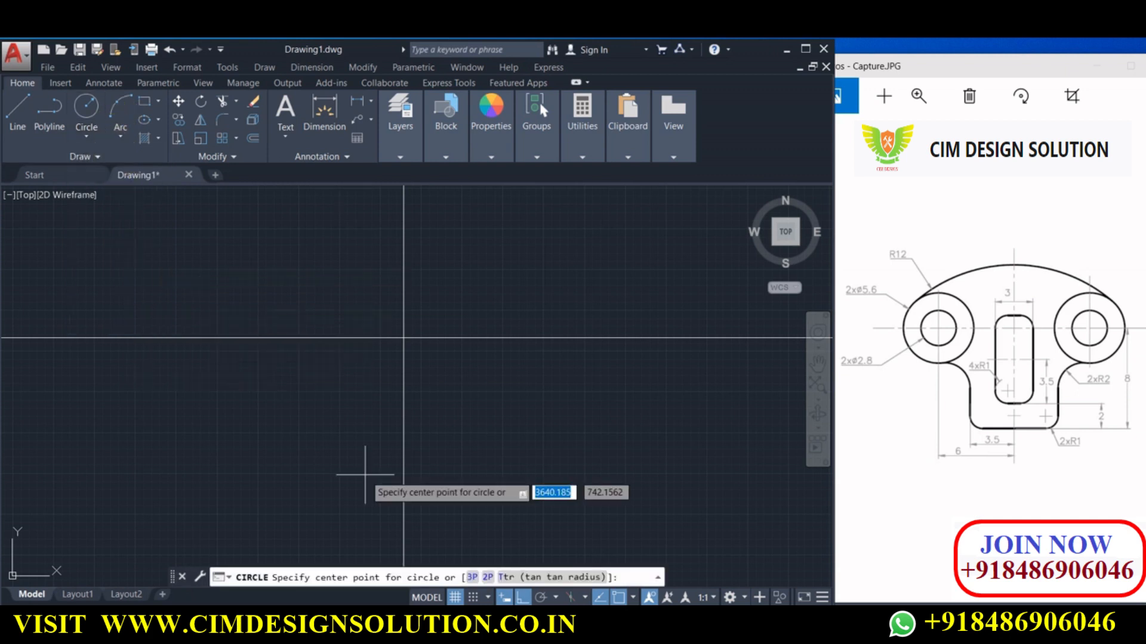
{"action": "left_click", "coordinate": [227, 266]}
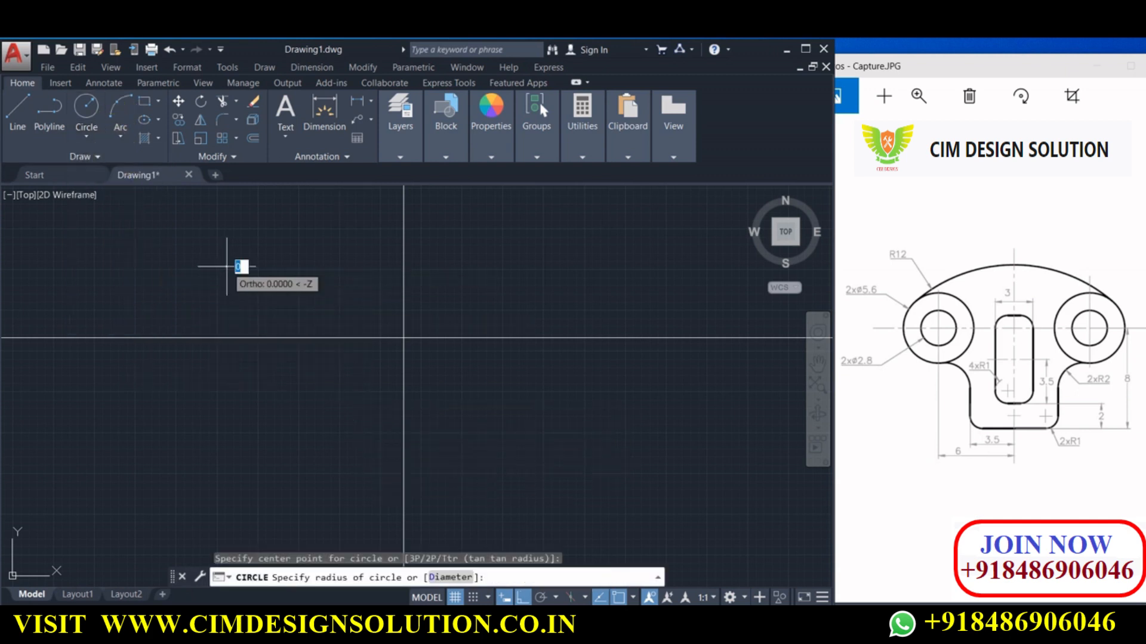
{"action": "left_click", "coordinate": [265, 257]}
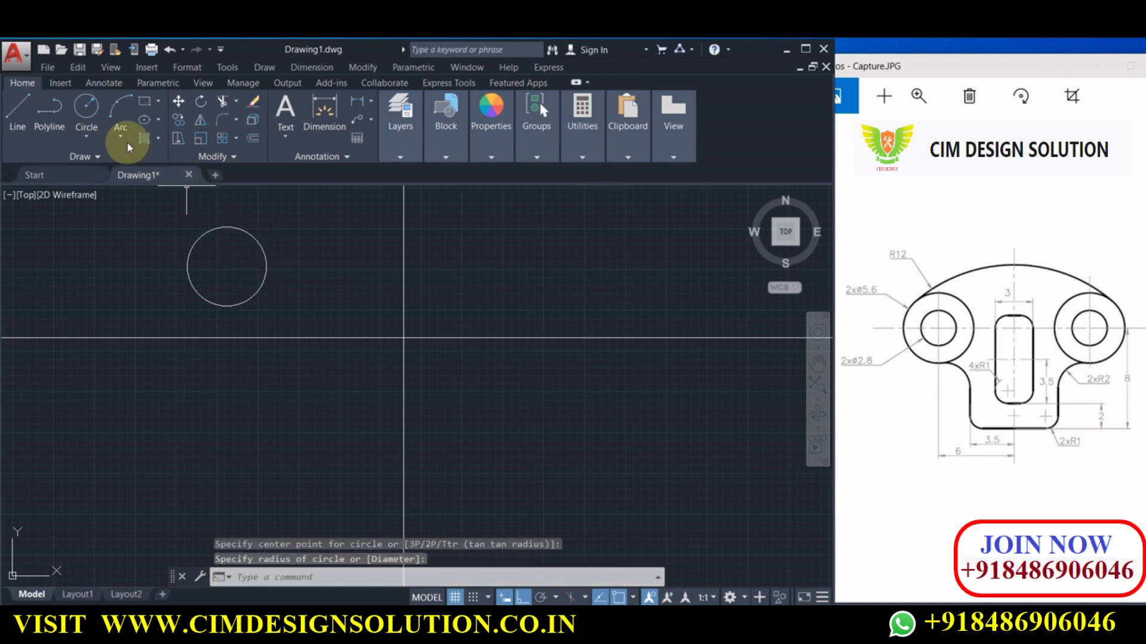
- Draw a smaller circle by centre and diameter between the first circle and the vertical construction line
{"action": "left_click", "coordinate": [93, 132]}
{"action": "left_click", "coordinate": [104, 192]}
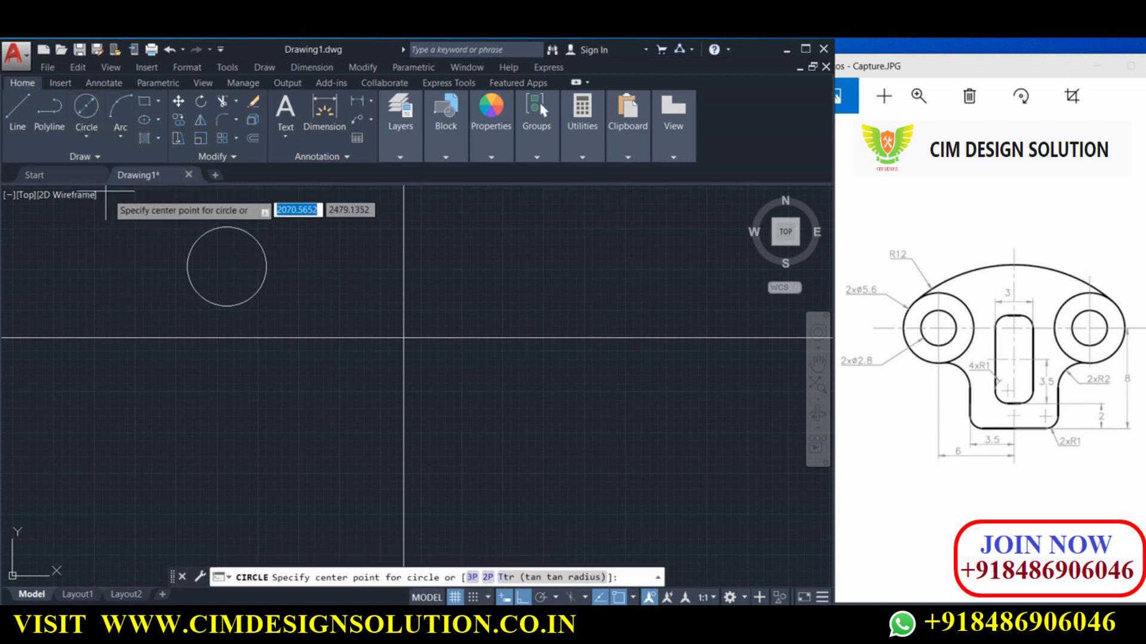
{"action": "left_click", "coordinate": [322, 257]}
{"action": "left_click", "coordinate": [326, 299]}
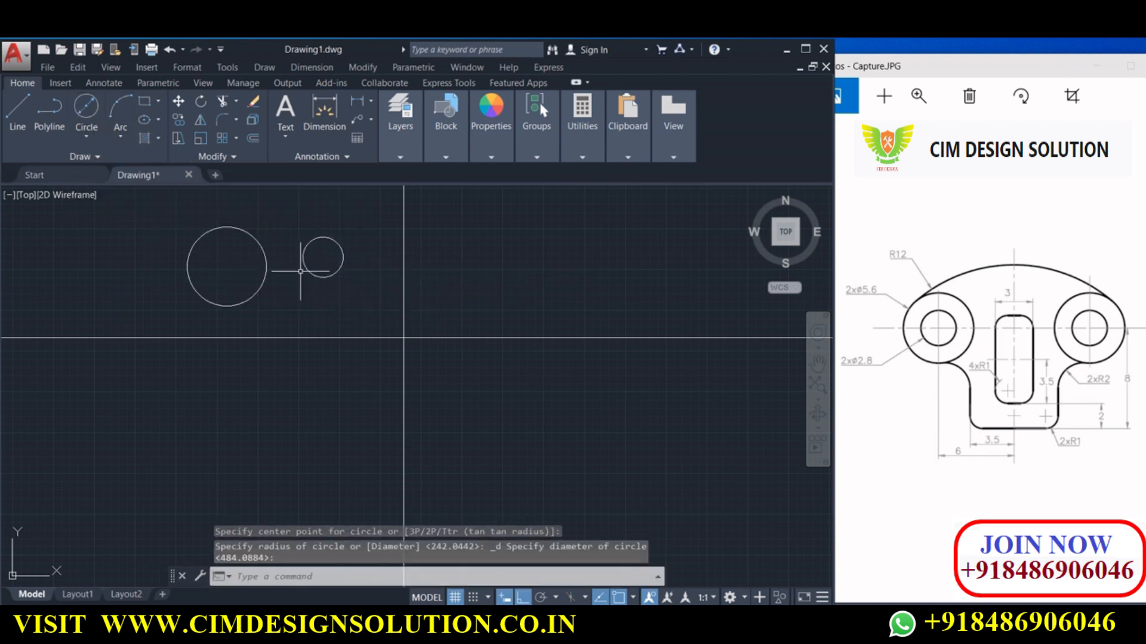
- Draw a 2-point circle spanning the gap between the facing edges of the two existing circles
{"action": "left_click", "coordinate": [101, 130]}
{"action": "left_click", "coordinate": [112, 232]}
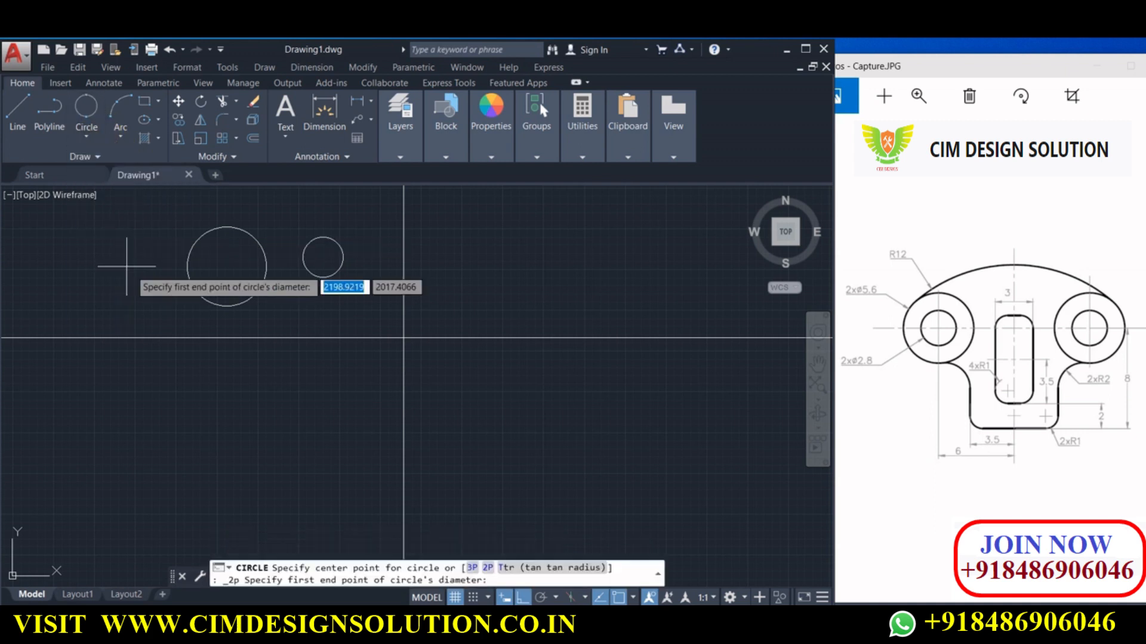
{"action": "scroll", "coordinate": [275, 256], "scroll_direction": "up", "scroll_amount": 8}
{"action": "left_click", "coordinate": [204, 255]}
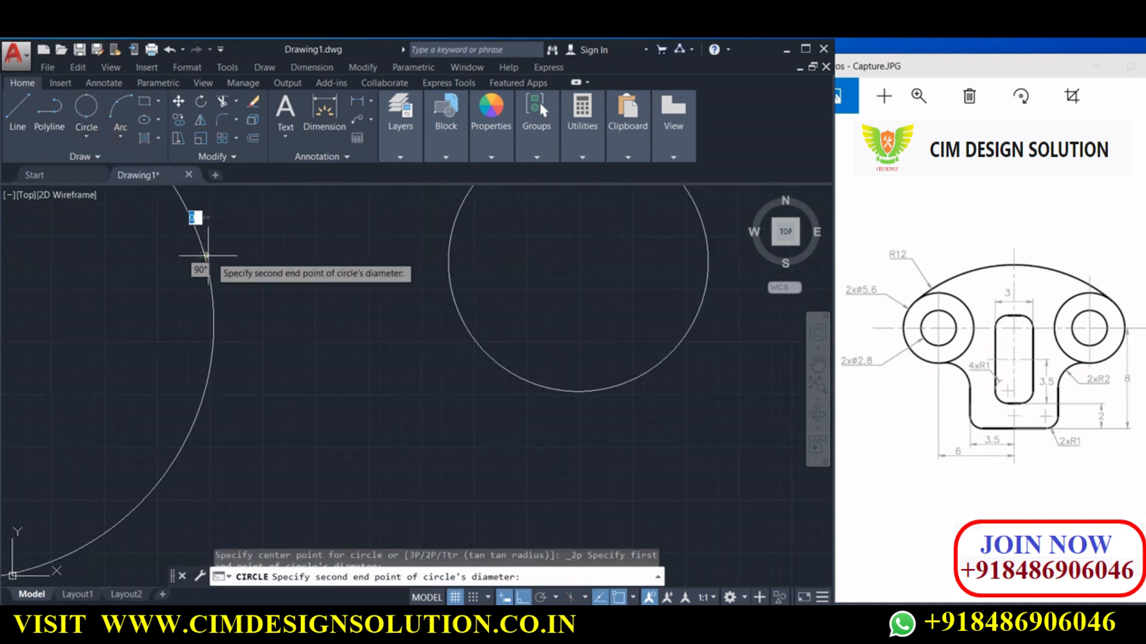
{"action": "left_click", "coordinate": [446, 250]}
{"action": "scroll", "coordinate": [340, 348], "scroll_direction": "down", "scroll_amount": 3}
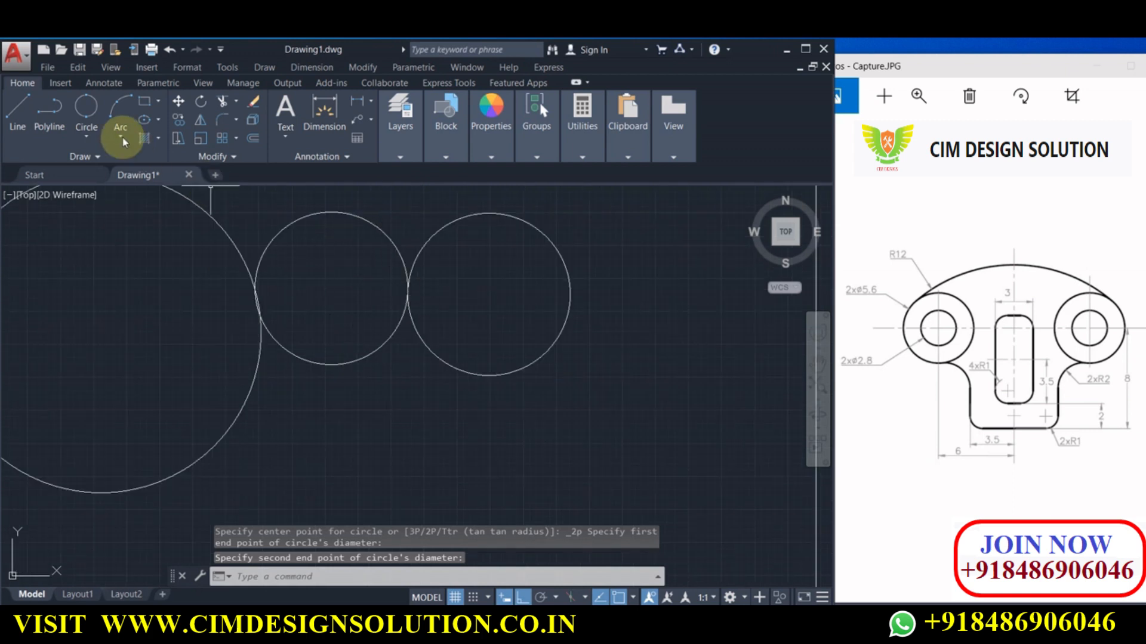
- Draw a 3-point circle of about 329 radius through the lower edges of the three existing circles
{"action": "left_click", "coordinate": [90, 136]}
{"action": "left_click", "coordinate": [110, 258]}
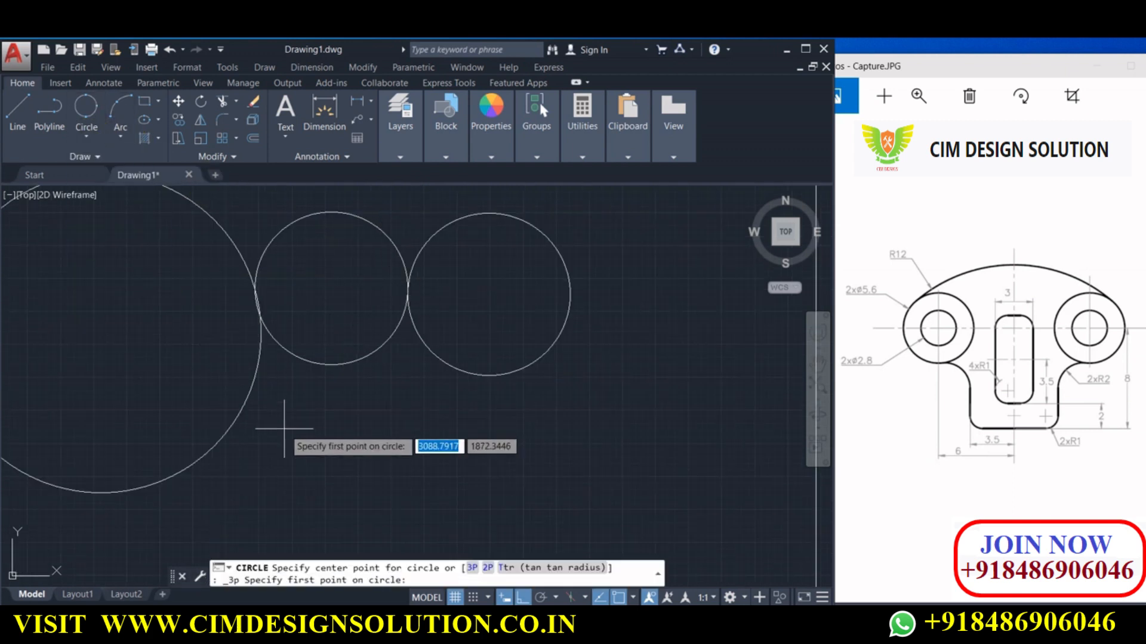
{"action": "left_click", "coordinate": [218, 457]}
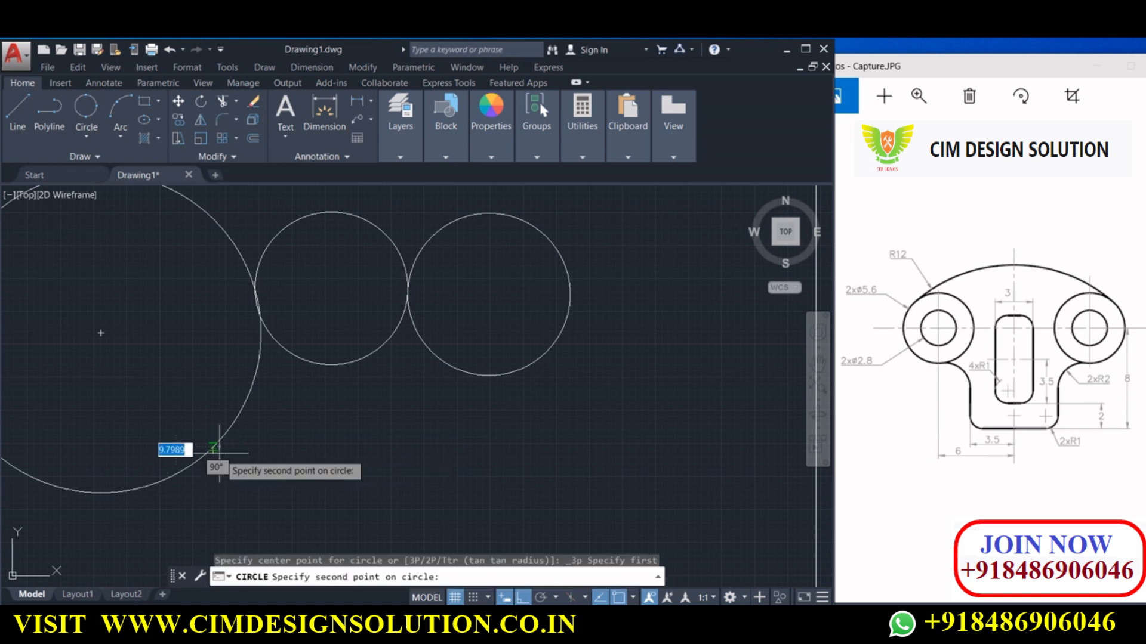
{"action": "left_click", "coordinate": [332, 365]}
{"action": "left_click", "coordinate": [462, 361]}
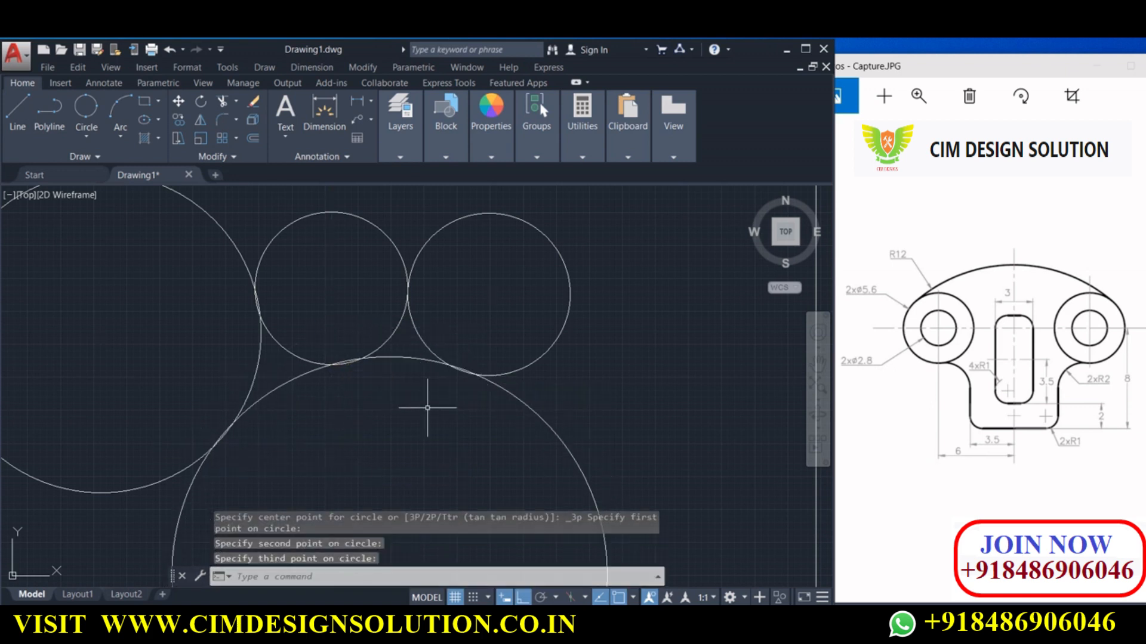
- Draw a Tan, Tan, Radius circle of radius 200 tangent to the upper sides of the two small adjacent circles
{"action": "left_click", "coordinate": [89, 140]}
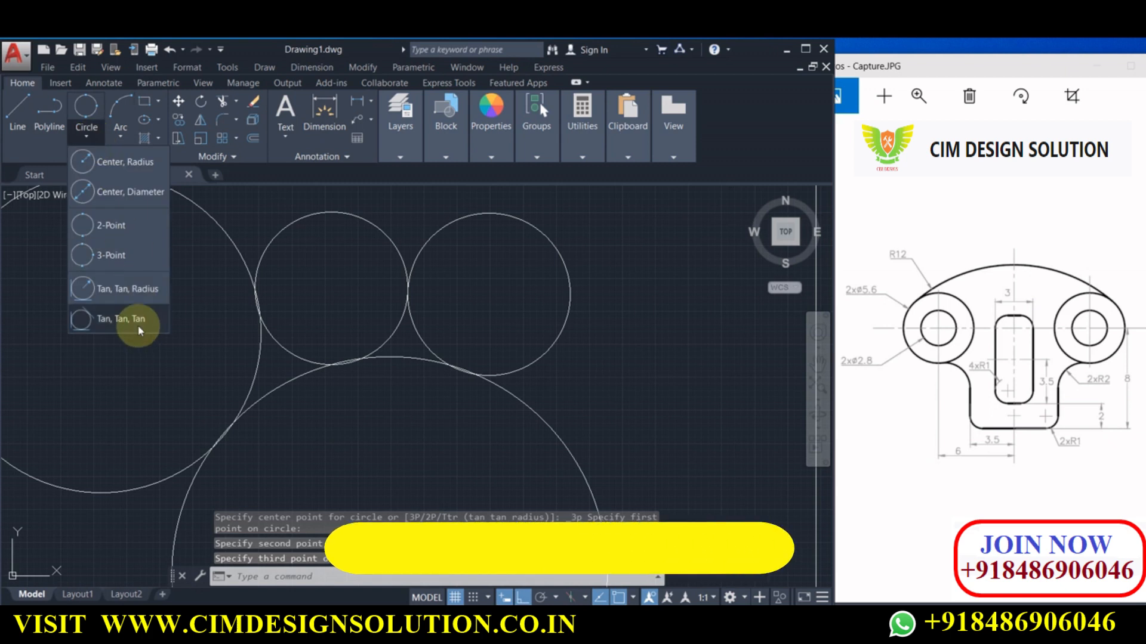
{"action": "left_click", "coordinate": [134, 290]}
{"action": "scroll", "coordinate": [383, 334], "scroll_direction": "down", "scroll_amount": 2}
{"action": "scroll", "coordinate": [418, 346], "scroll_direction": "up", "scroll_amount": 5}
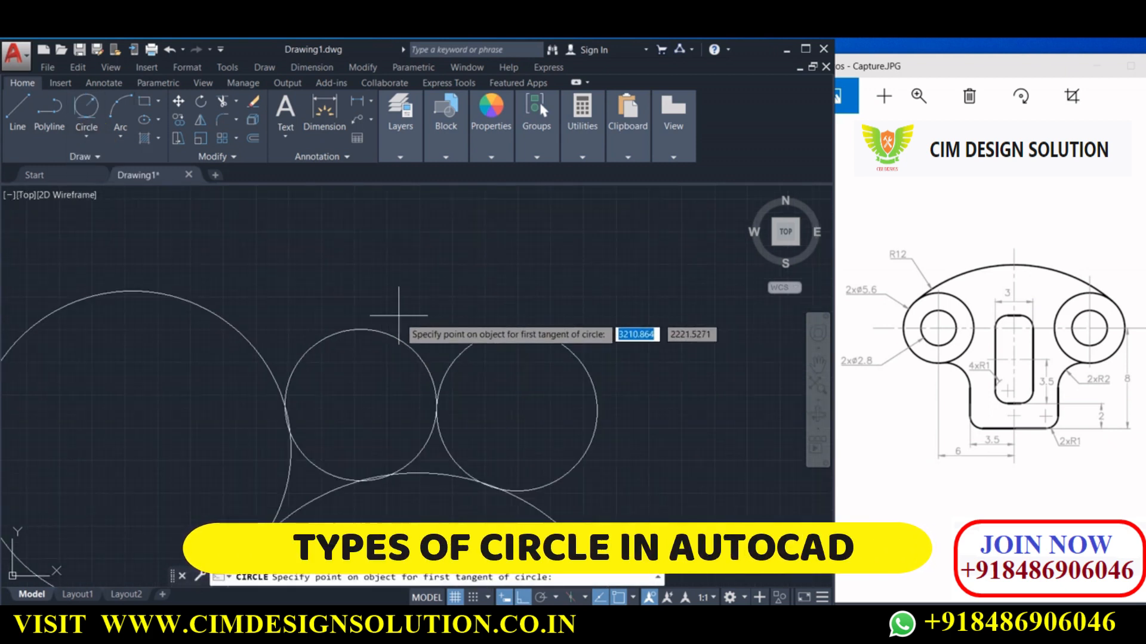
{"action": "left_click", "coordinate": [390, 349]}
{"action": "left_click", "coordinate": [455, 338]}
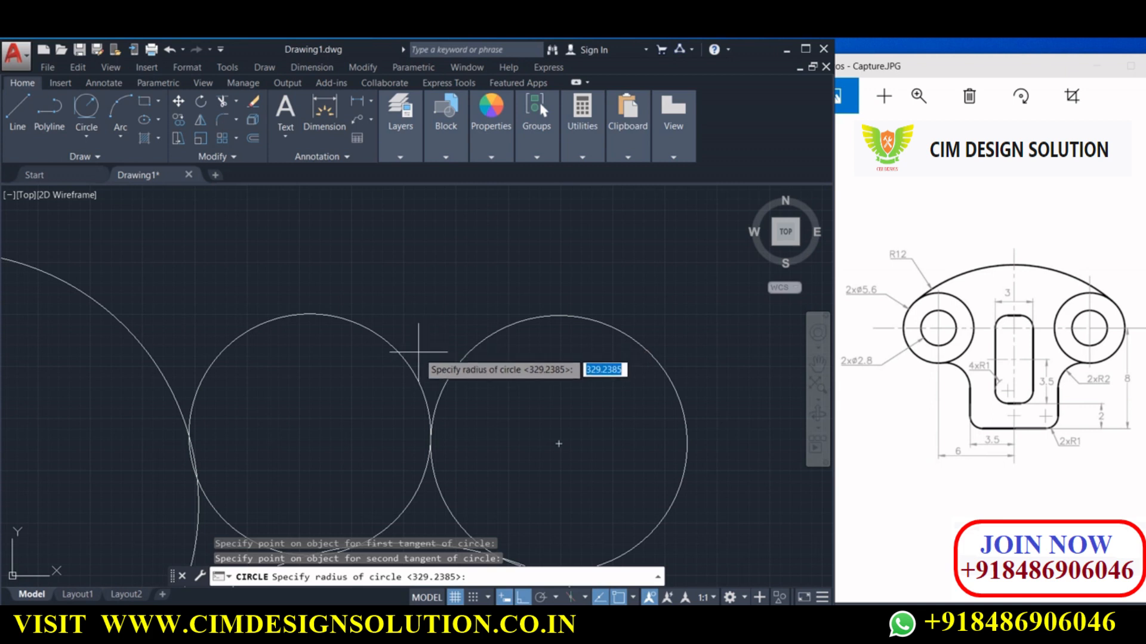
{"action": "type", "text": "200"}
{"action": "key", "text": "Return"}
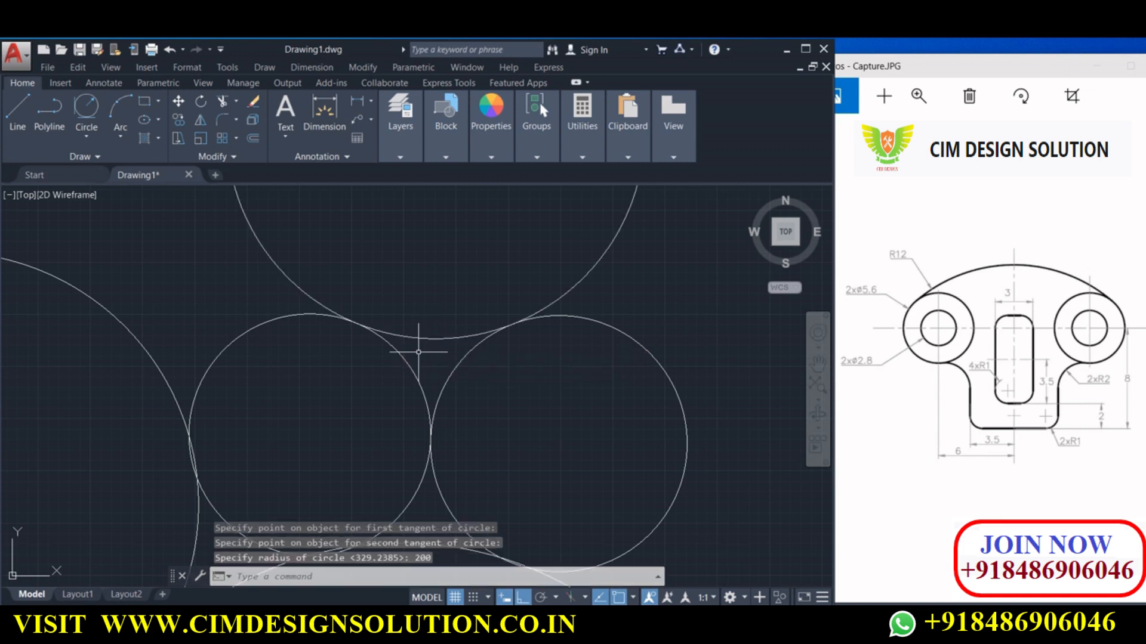
{"action": "scroll", "coordinate": [411, 325], "scroll_direction": "down", "scroll_amount": 3}
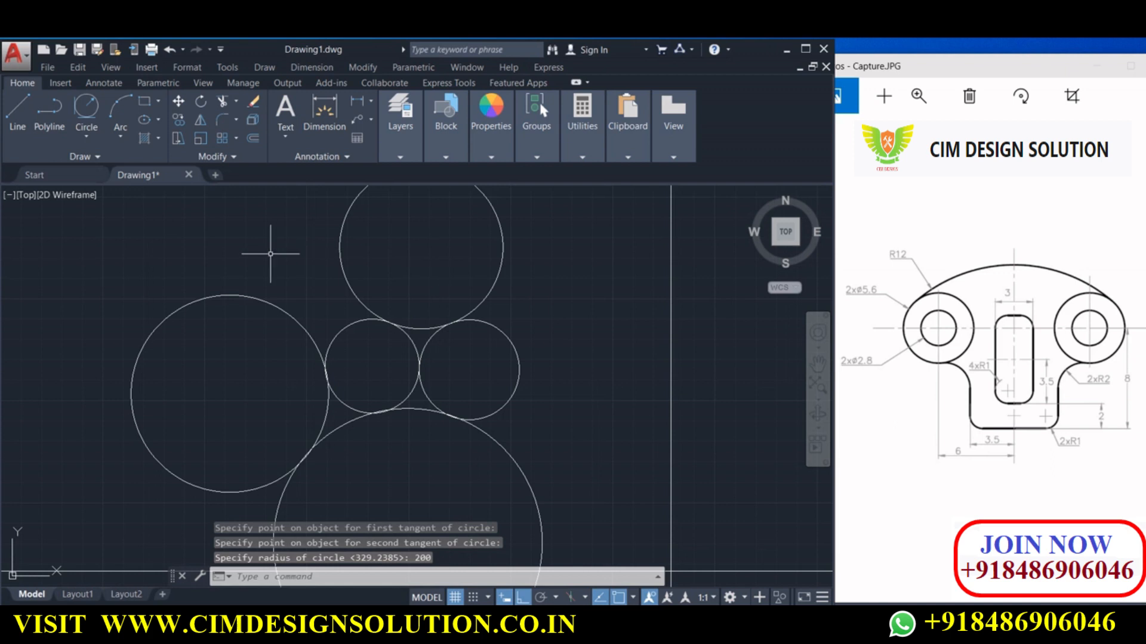
- Draw a Tan, Tan, Tan circle tangent to the large left circle, the middle small circle and the upper circle
{"action": "left_click", "coordinate": [86, 137]}
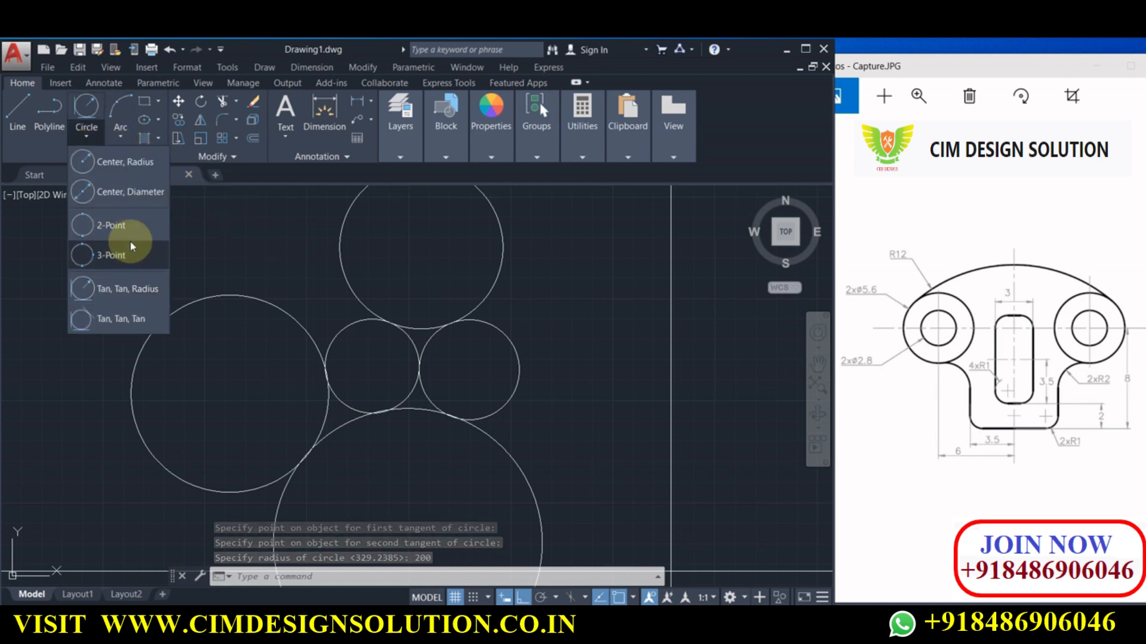
{"action": "left_click", "coordinate": [111, 324]}
{"action": "scroll", "coordinate": [316, 334], "scroll_direction": "up", "scroll_amount": 2}
{"action": "left_click", "coordinate": [294, 320]}
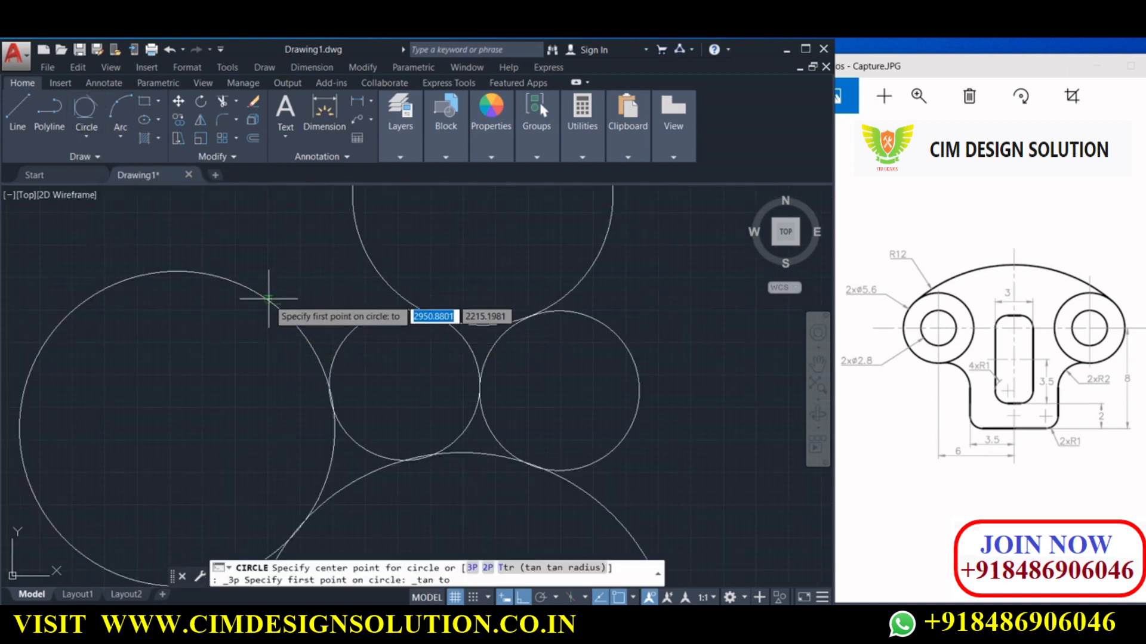
{"action": "left_click", "coordinate": [352, 323]}
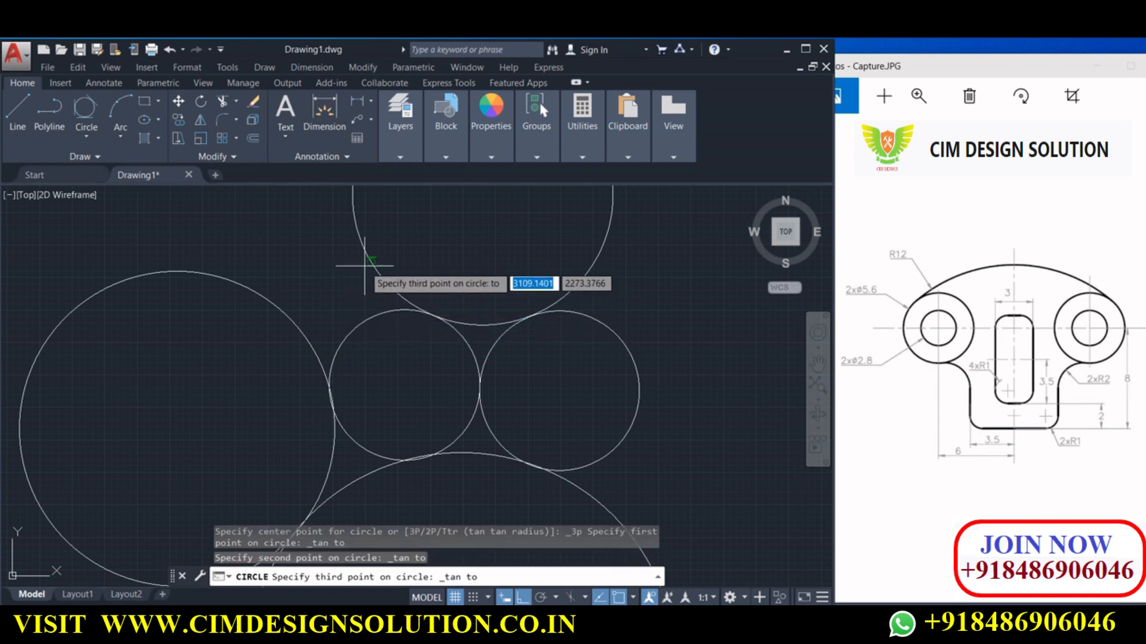
{"action": "left_click", "coordinate": [367, 259]}
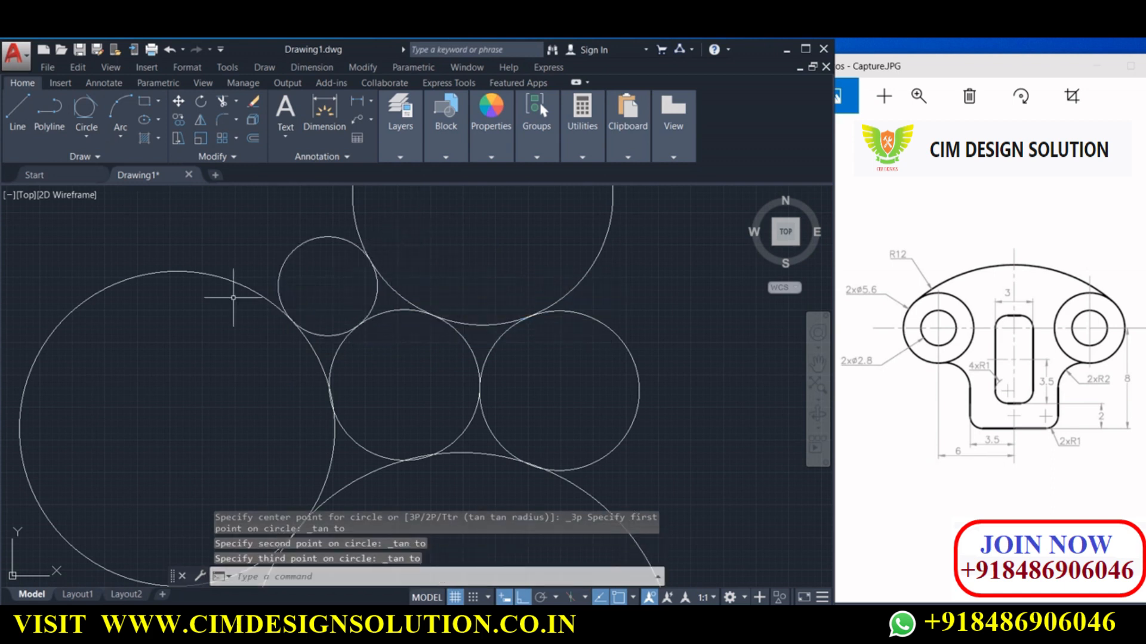
- Delete all six practice circles, keeping the two construction lines
{"action": "scroll", "coordinate": [308, 287], "scroll_direction": "down", "scroll_amount": 5}
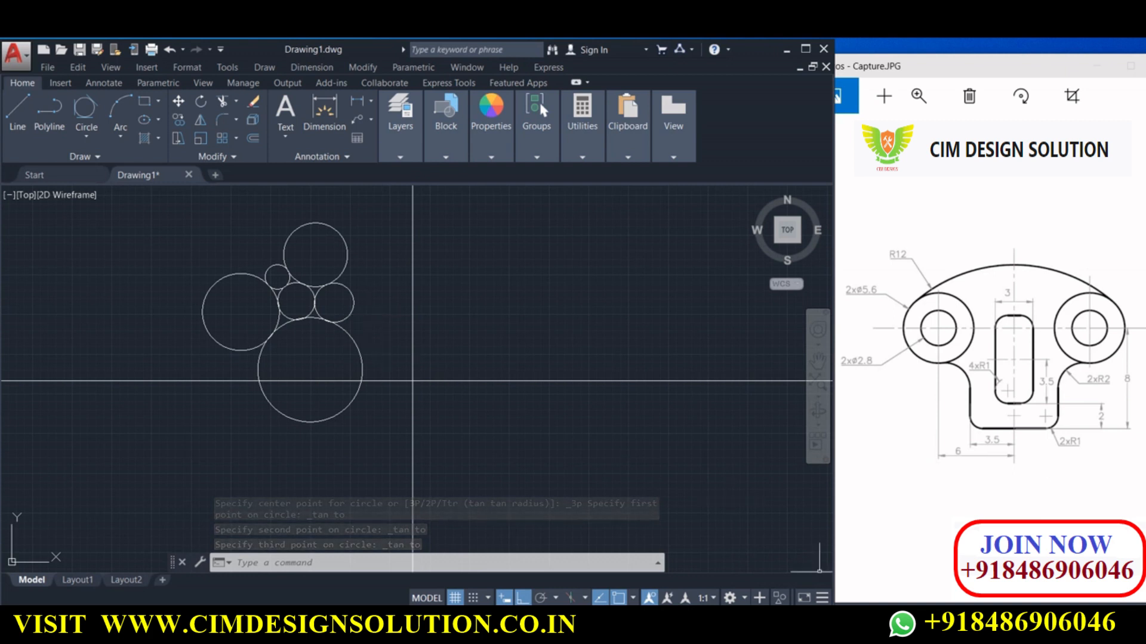
{"action": "left_click", "coordinate": [387, 358]}
{"action": "left_click", "coordinate": [219, 220]}
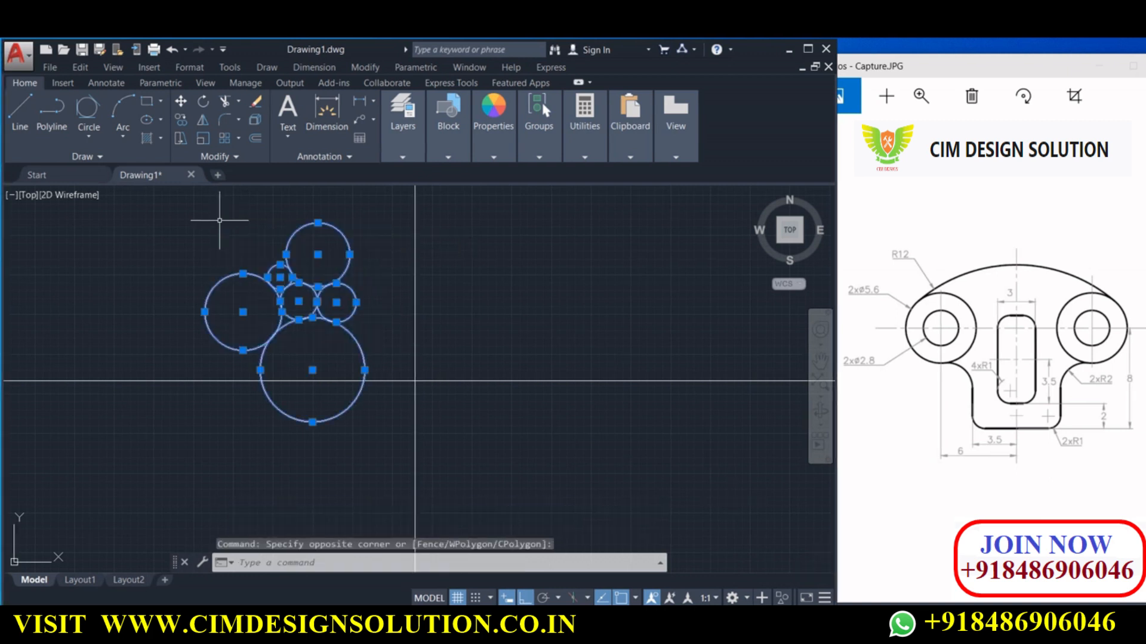
{"action": "key", "text": "Delete"}
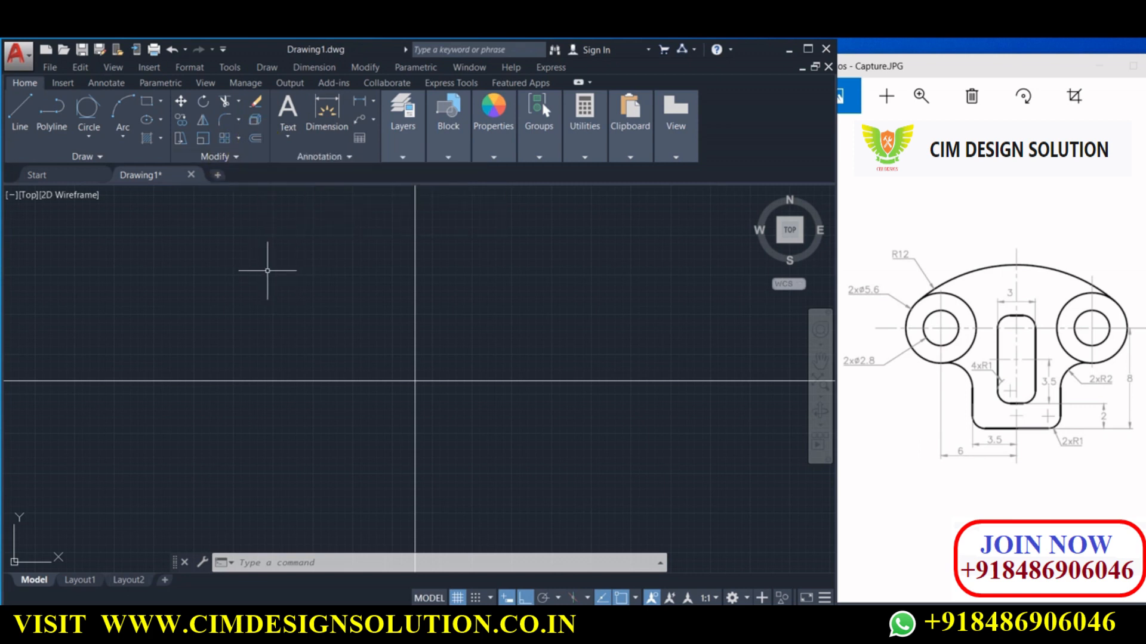
- Offset the vertical construction line 6 to its left using the Through option
{"action": "type", "text": "o"}
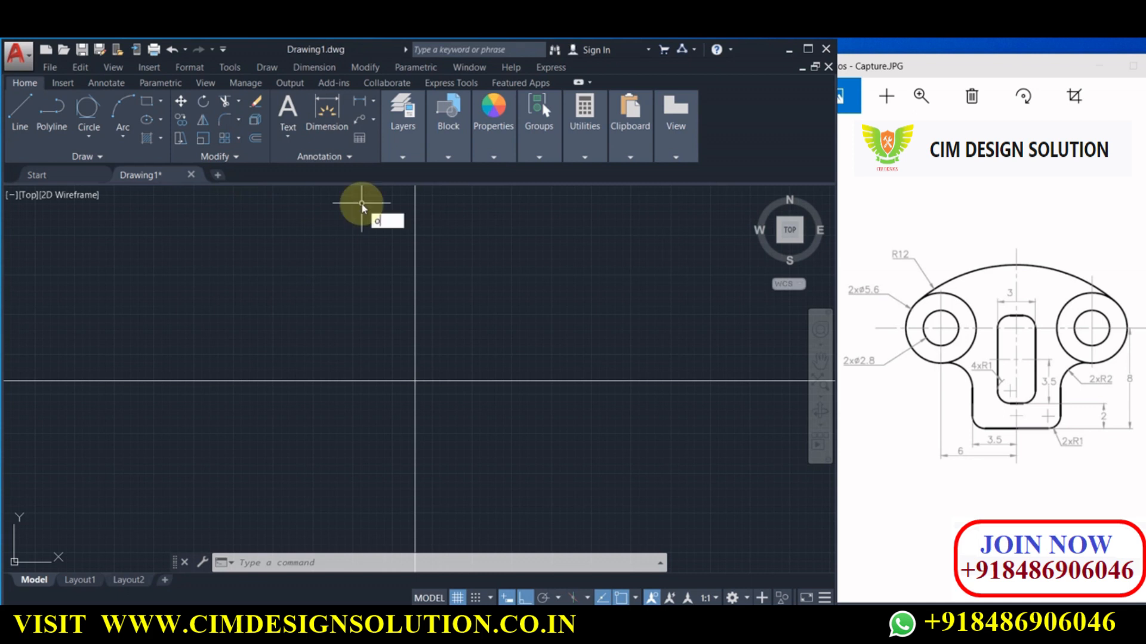
{"action": "key", "text": "Return"}
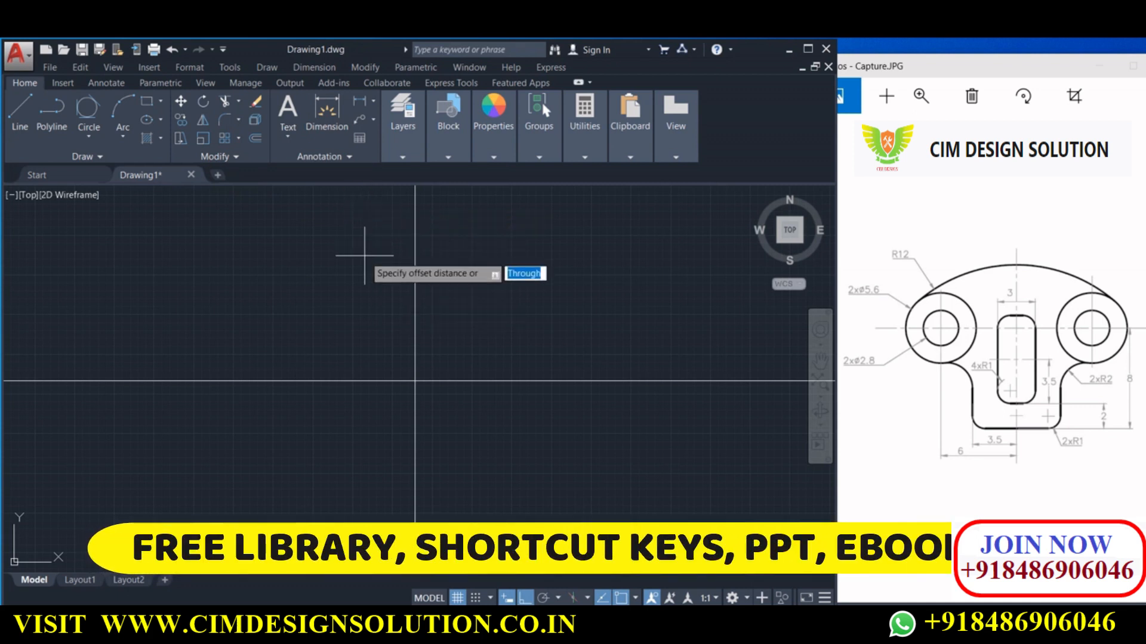
{"action": "key", "text": "Return"}
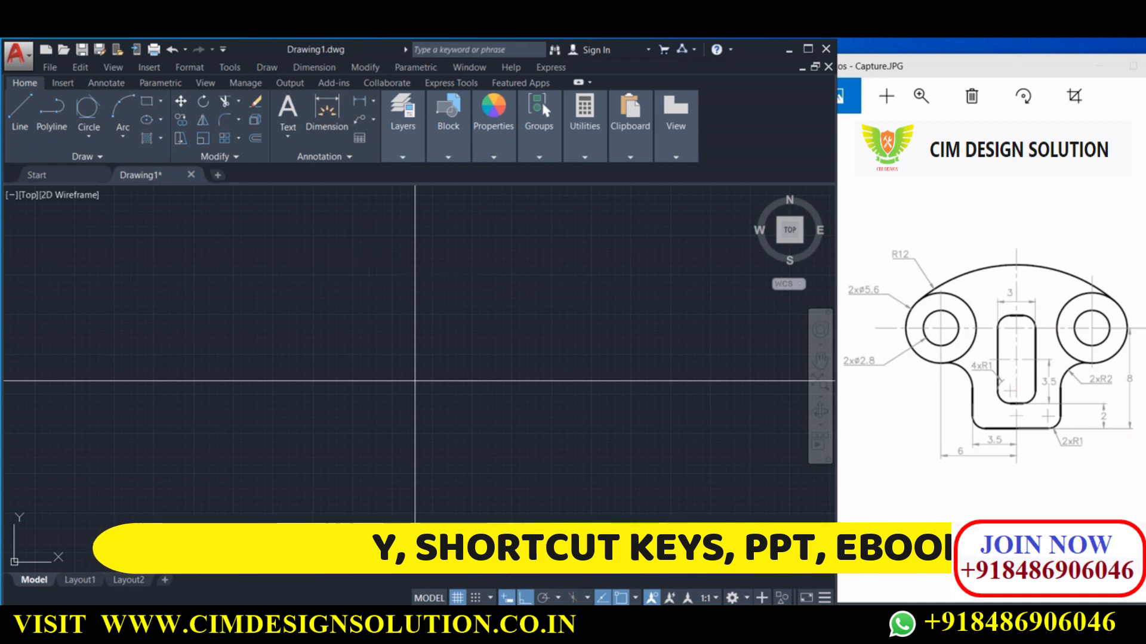
{"action": "left_click", "coordinate": [414, 284]}
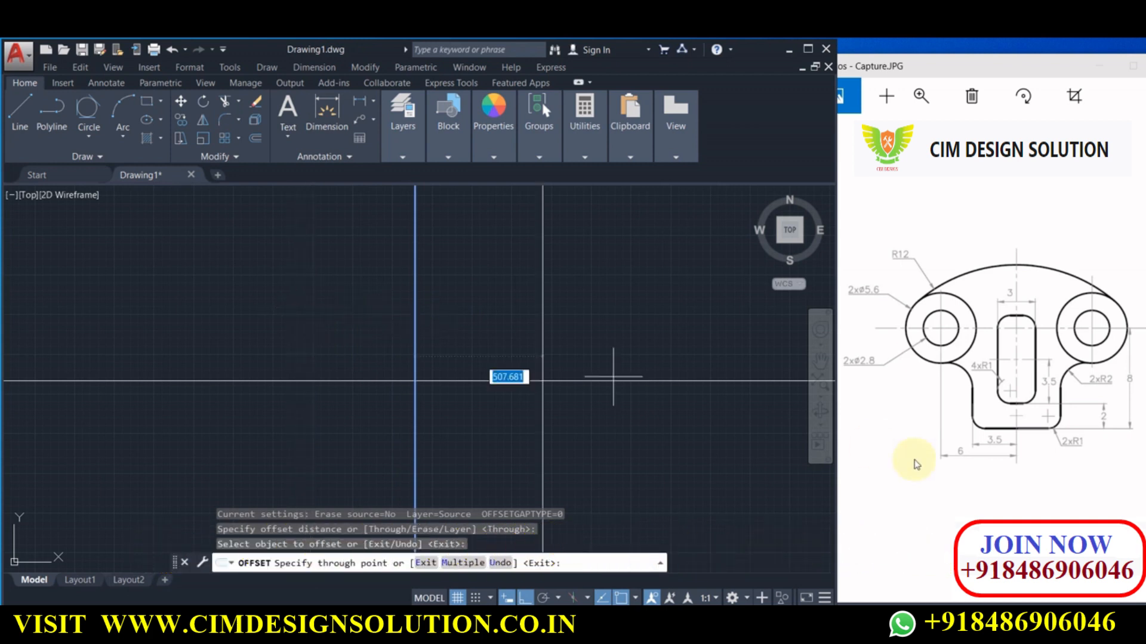
{"action": "left_click", "coordinate": [304, 380]}
{"action": "scroll", "coordinate": [352, 357], "scroll_direction": "down", "scroll_amount": 3}
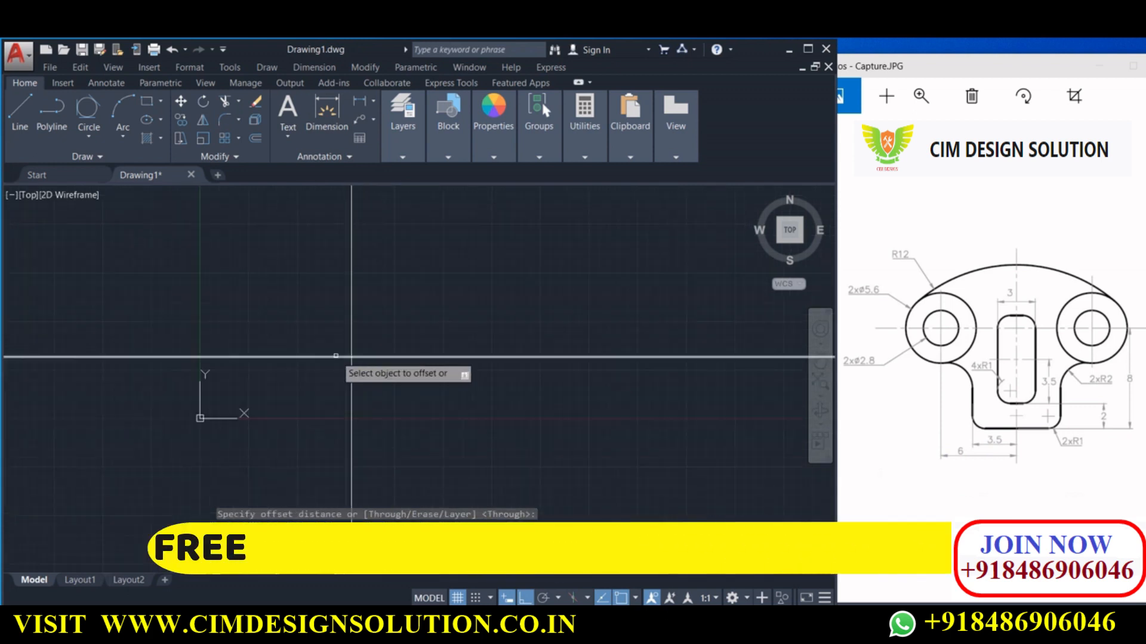
{"action": "scroll", "coordinate": [338, 355], "scroll_direction": "up", "scroll_amount": 10}
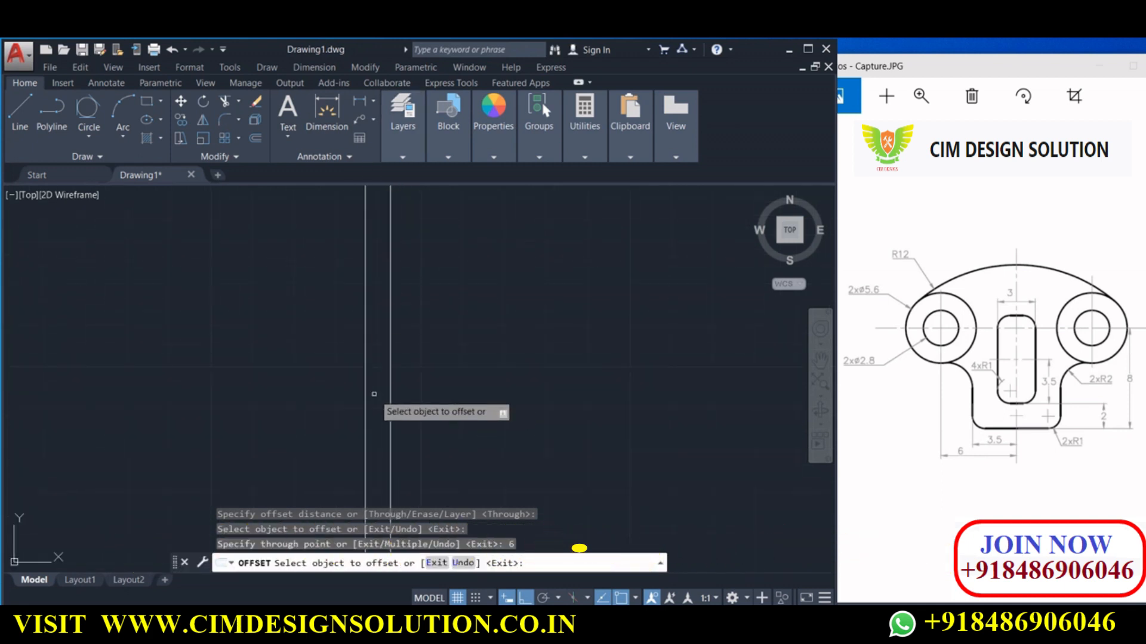
{"action": "middle_click_drag", "start_coordinate": [373, 394], "coordinate": [347, 278]}
{"action": "scroll", "coordinate": [358, 412], "scroll_direction": "up", "scroll_amount": 4}
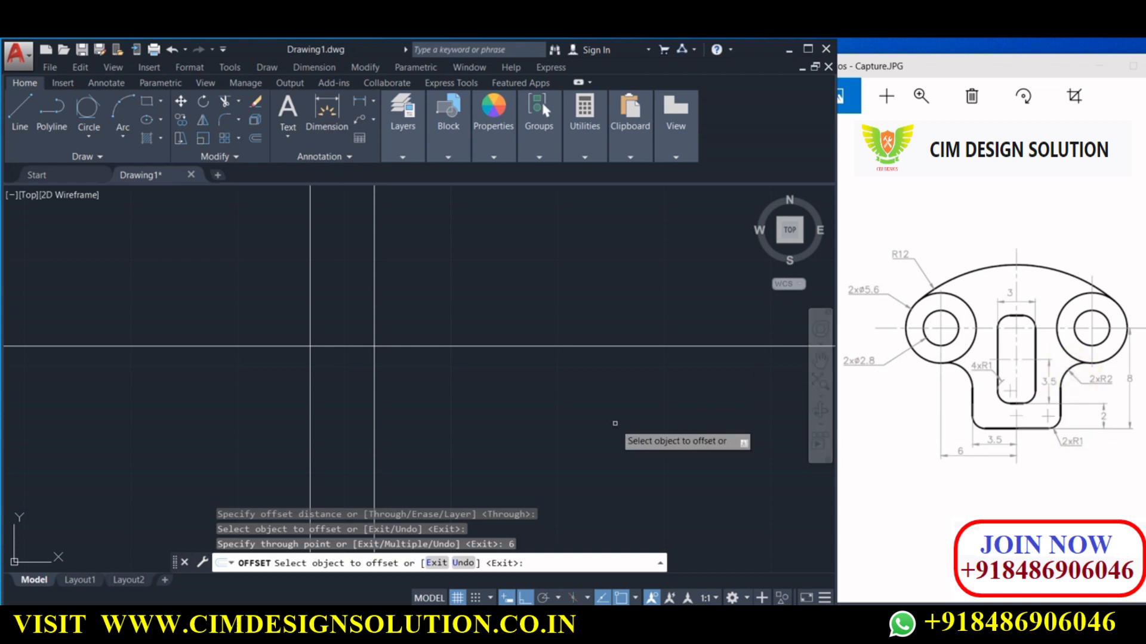
{"action": "right_click", "coordinate": [544, 425]}
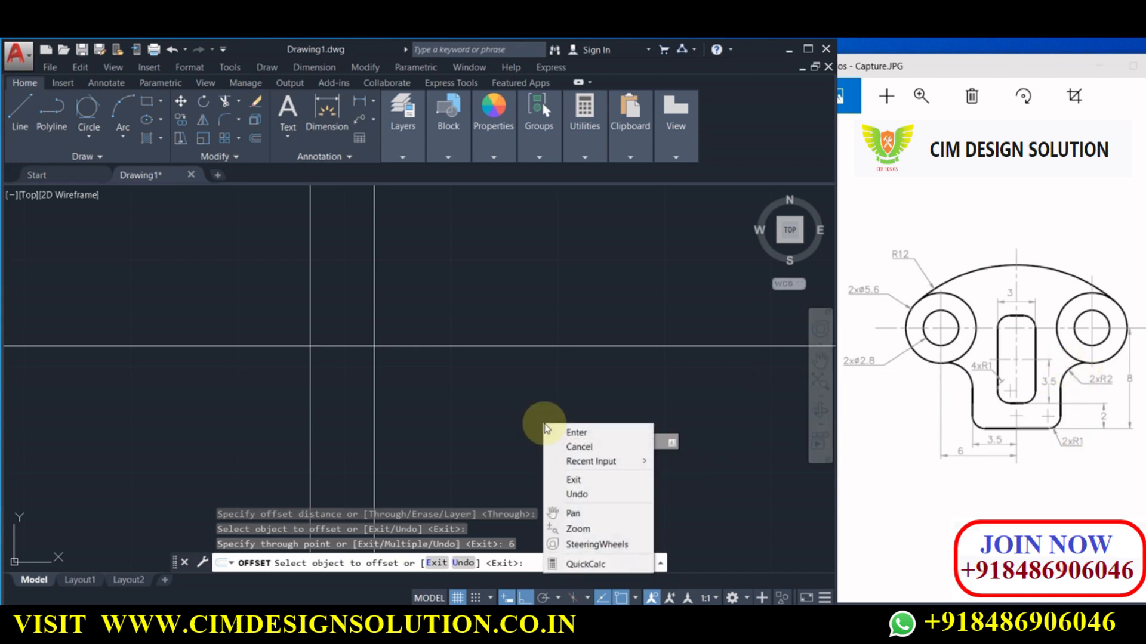
{"action": "right_click", "coordinate": [516, 382]}
{"action": "left_click", "coordinate": [508, 378]}
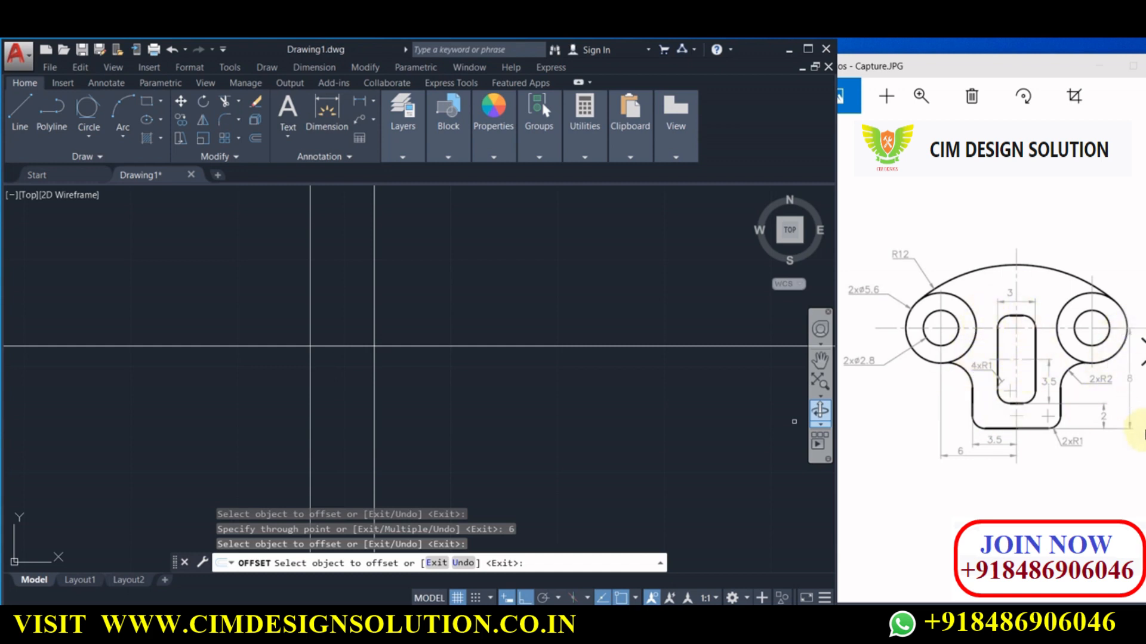
- Offset the horizontal construction line 8 downward
{"action": "left_click", "coordinate": [427, 346]}
{"action": "scroll", "coordinate": [448, 358], "scroll_direction": "down", "scroll_amount": 3}
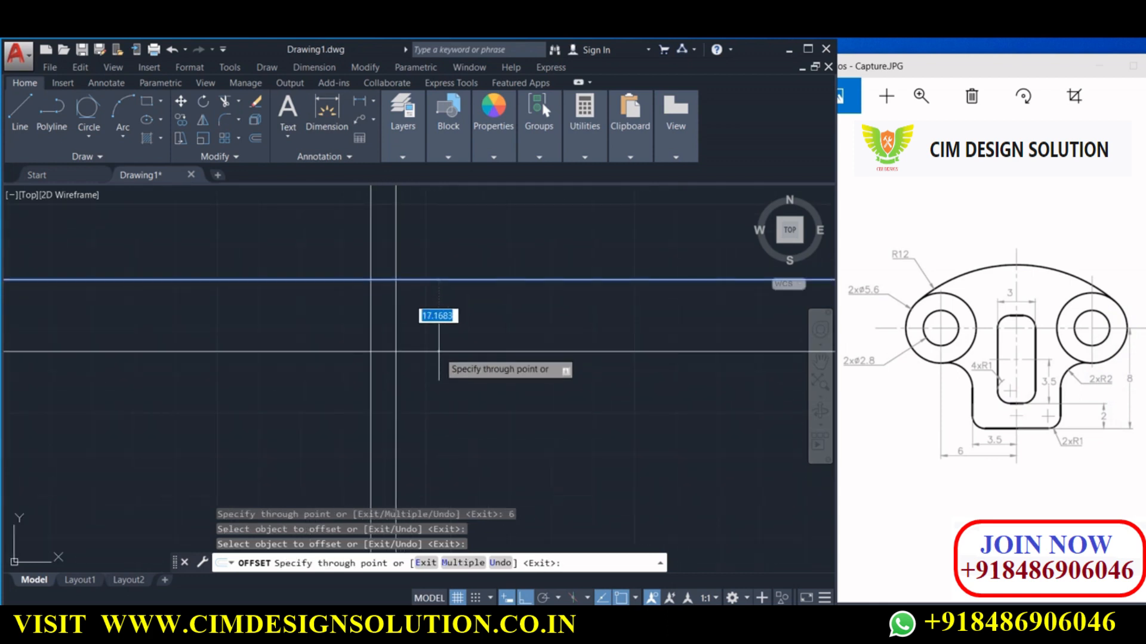
{"action": "type", "text": "8"}
{"action": "key", "text": "Return"}
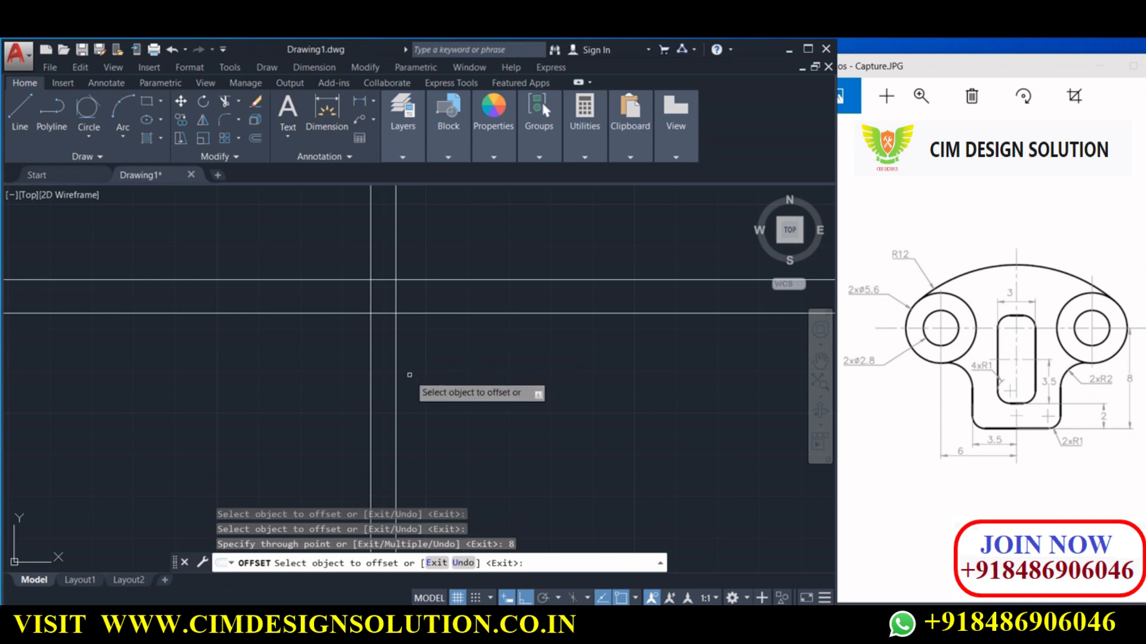
- Offset the original vertical centre line 3.5 to its left and end the Offset command
{"action": "scroll", "coordinate": [388, 299], "scroll_direction": "up", "scroll_amount": 2}
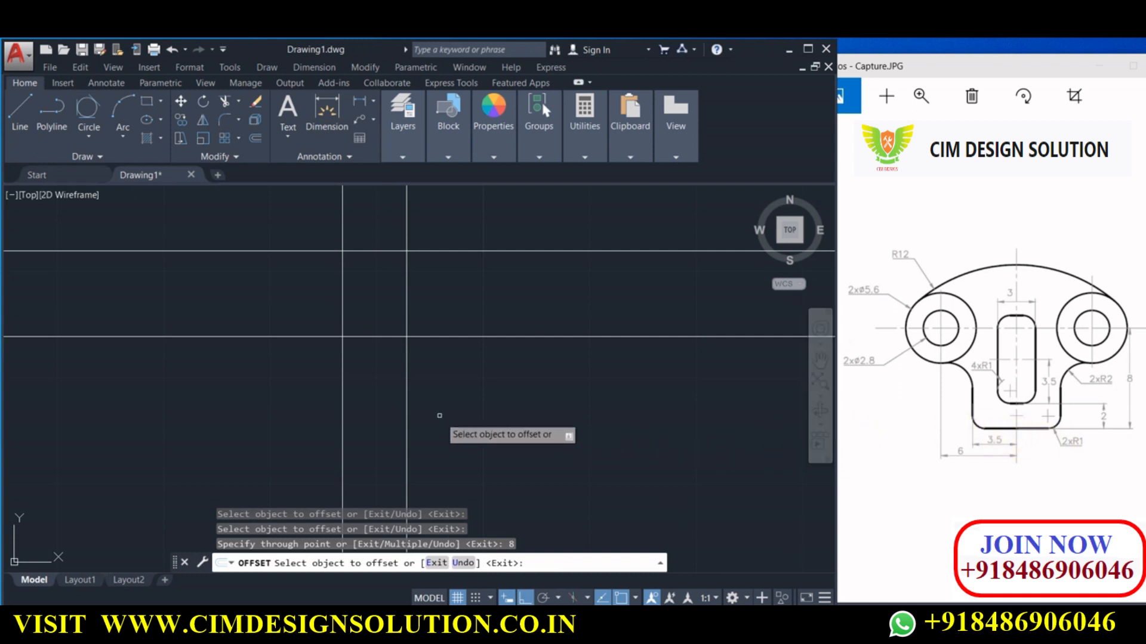
{"action": "left_click", "coordinate": [406, 302]}
{"action": "type", "text": "3.5"}
{"action": "key", "text": "Return"}
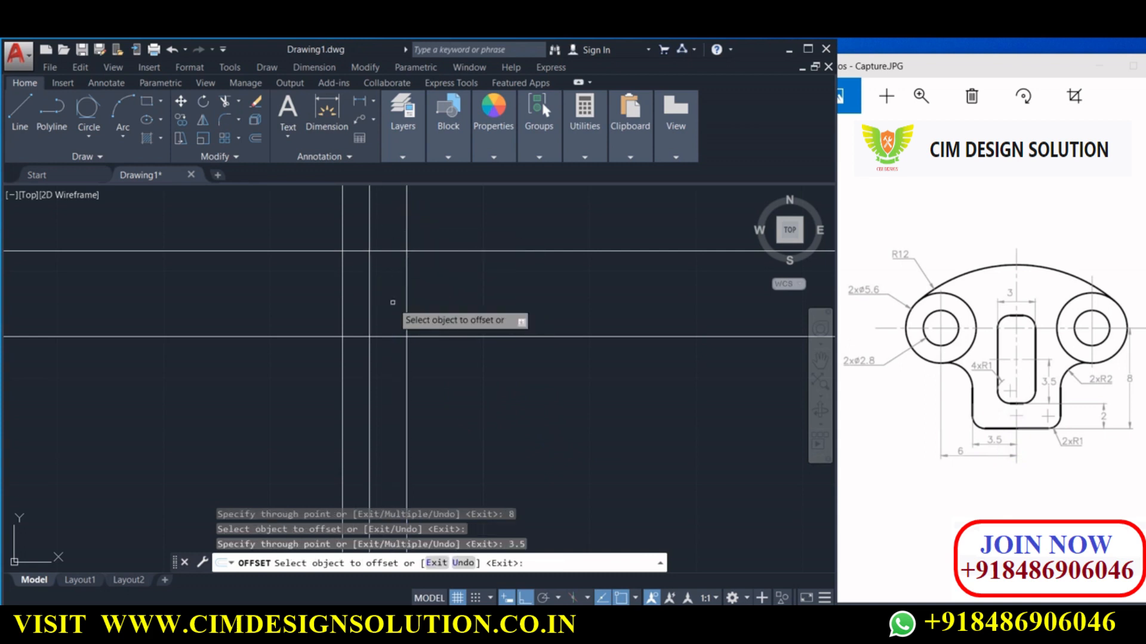
{"action": "right_click", "coordinate": [408, 293]}
{"action": "left_click", "coordinate": [431, 298]}
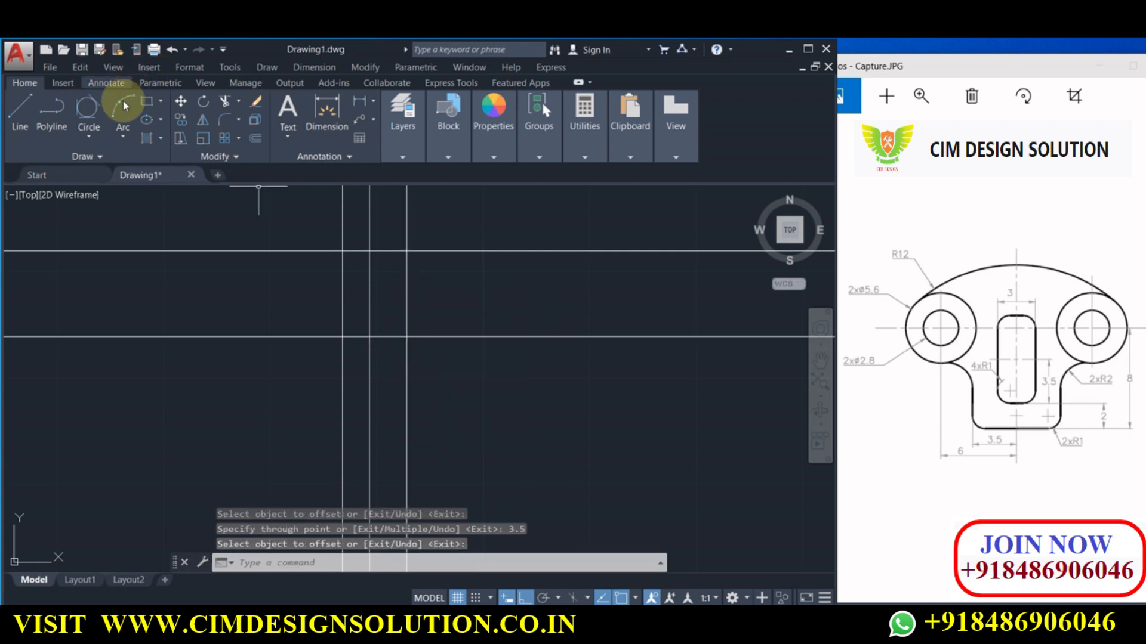
- Trim the middle vertical line below the lower horizontal, and the lower horizontal's segment between the two offset verticals
{"action": "left_click", "coordinate": [224, 104]}
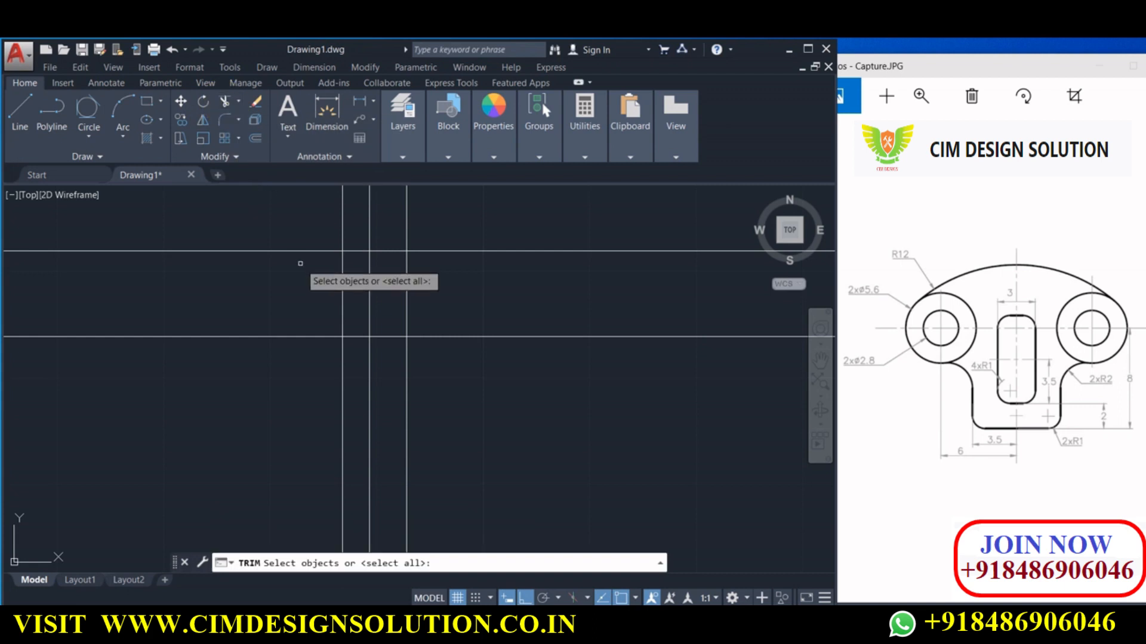
{"action": "key", "text": "Return"}
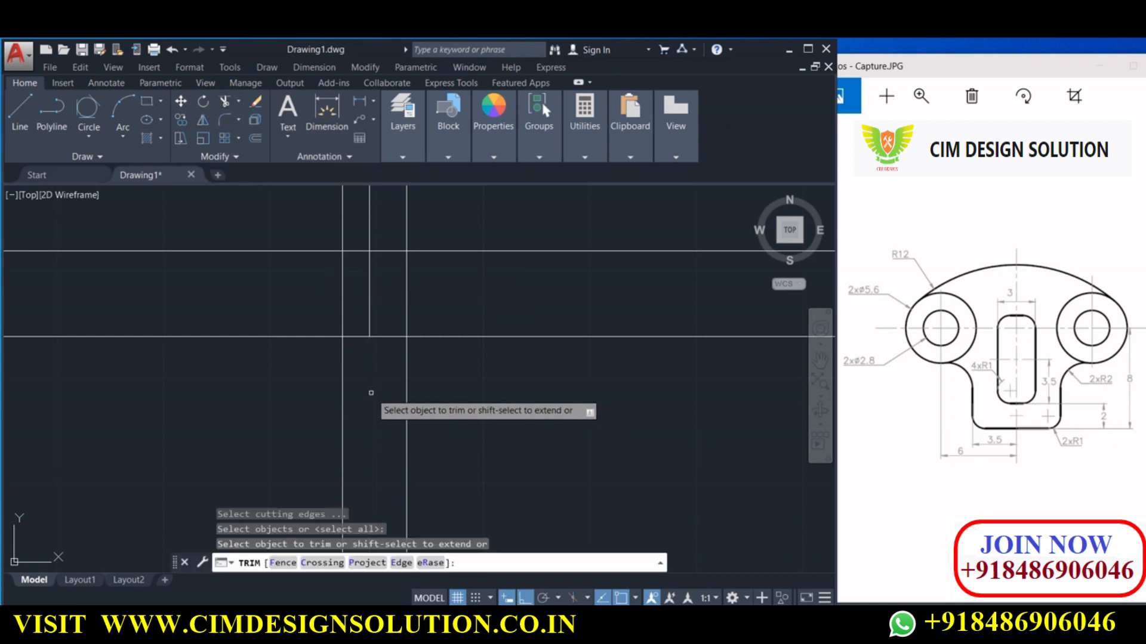
{"action": "left_click", "coordinate": [370, 393]}
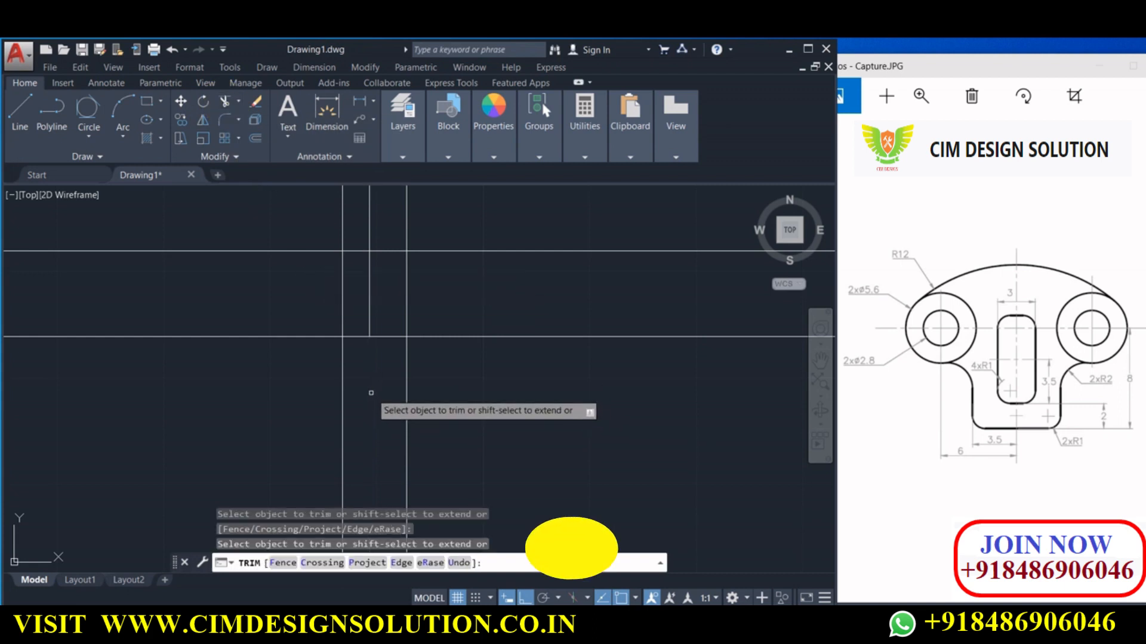
{"action": "left_click", "coordinate": [360, 335]}
{"action": "middle_click_drag", "start_coordinate": [360, 315], "coordinate": [371, 377]}
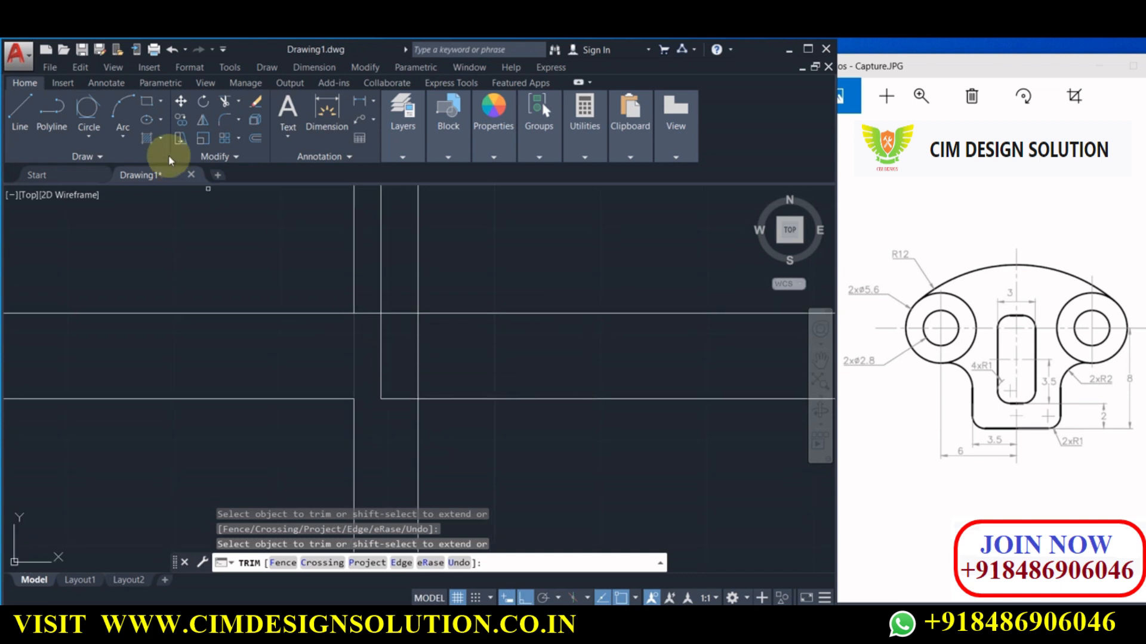
- Draw a Center, Diameter circle of diameter 5.6 at the intersection of the leftmost vertical and upper horizontal lines
{"action": "left_click", "coordinate": [89, 134]}
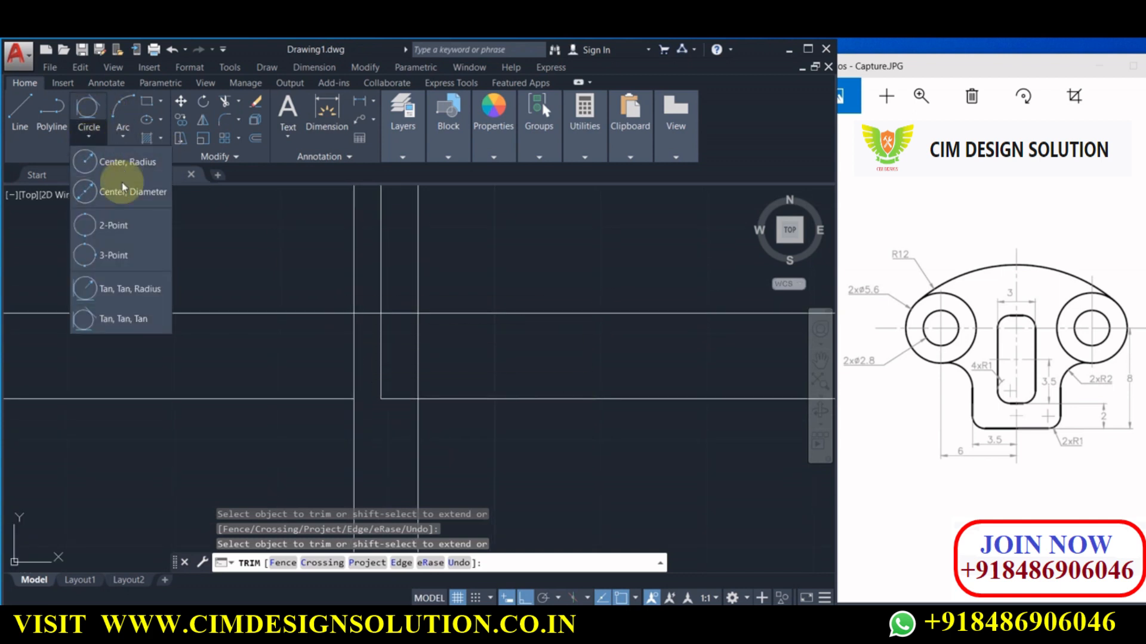
{"action": "left_click", "coordinate": [123, 187]}
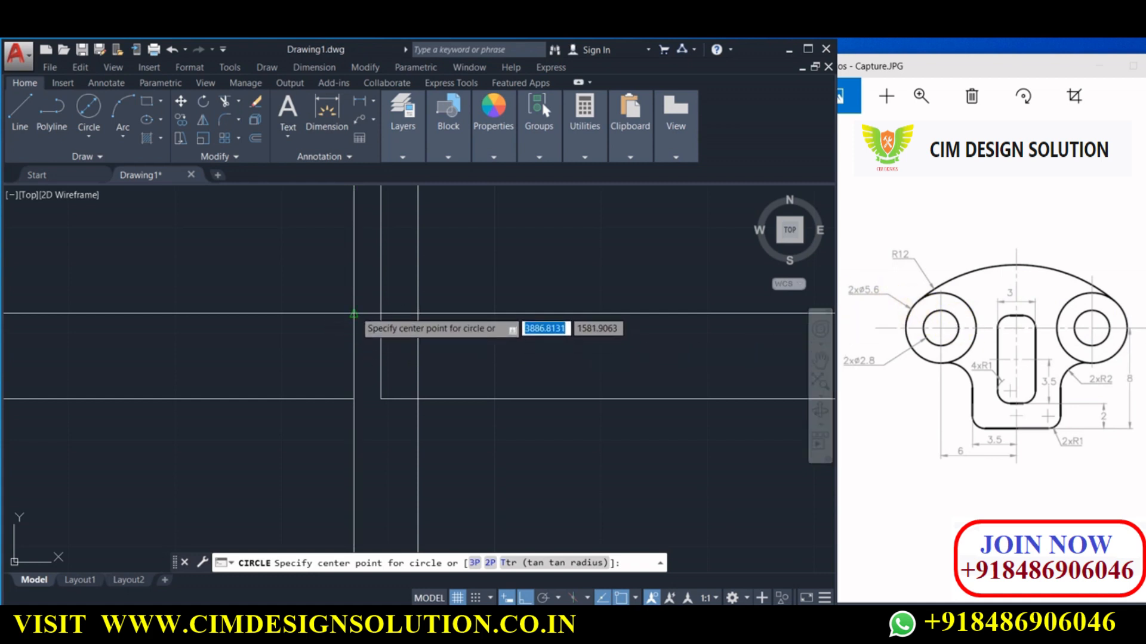
{"action": "scroll", "coordinate": [340, 330], "scroll_direction": "up", "scroll_amount": 3}
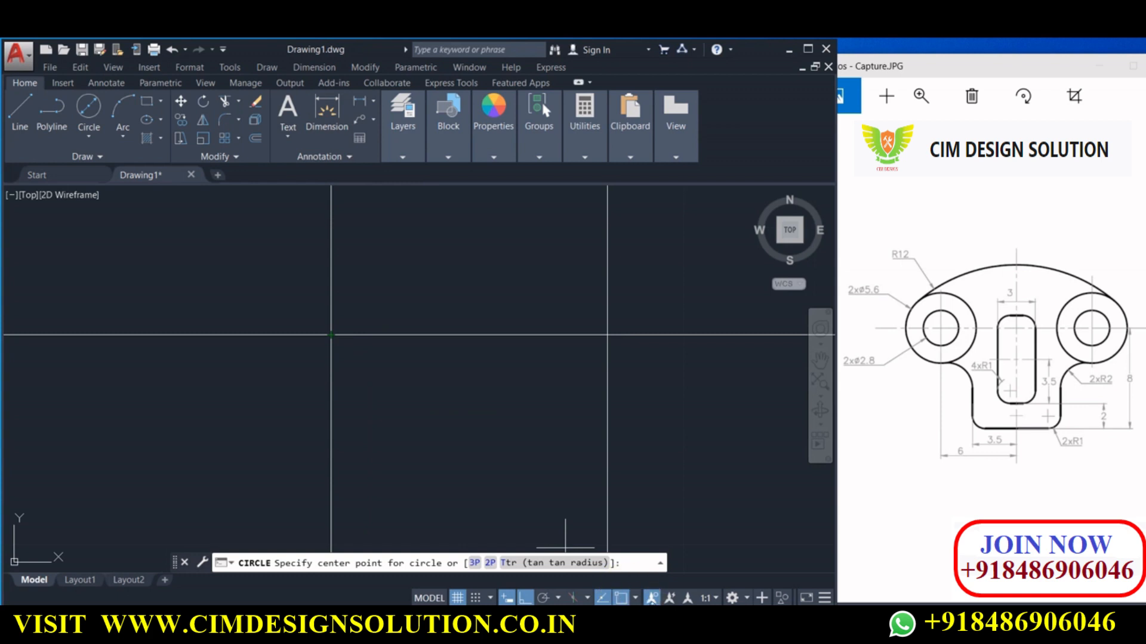
{"action": "left_click", "coordinate": [637, 599]}
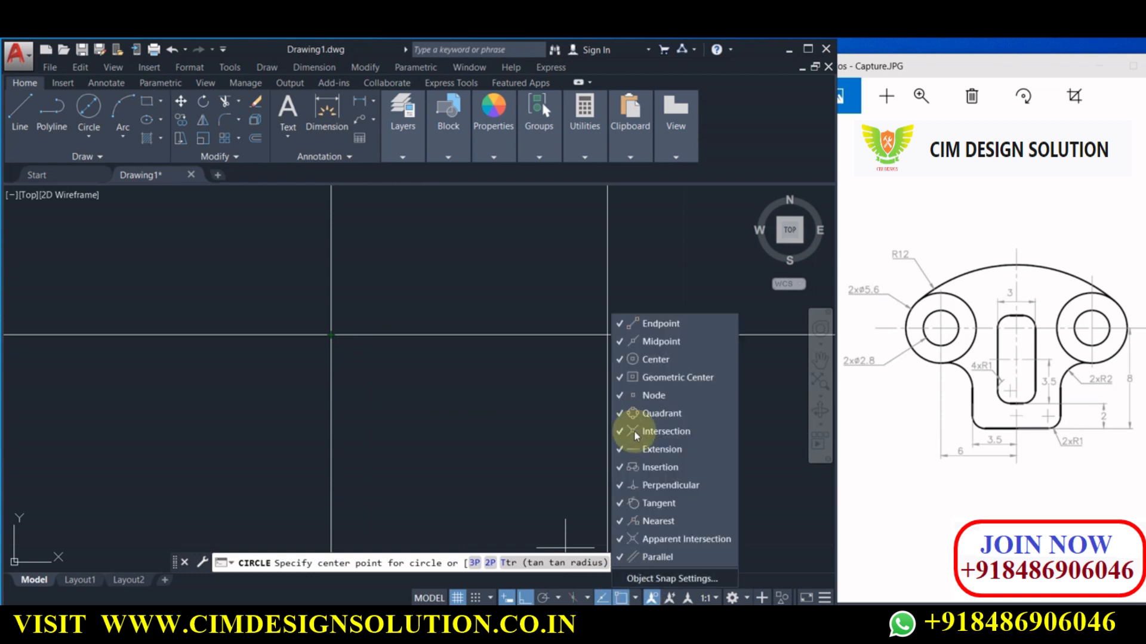
{"action": "left_click", "coordinate": [633, 540]}
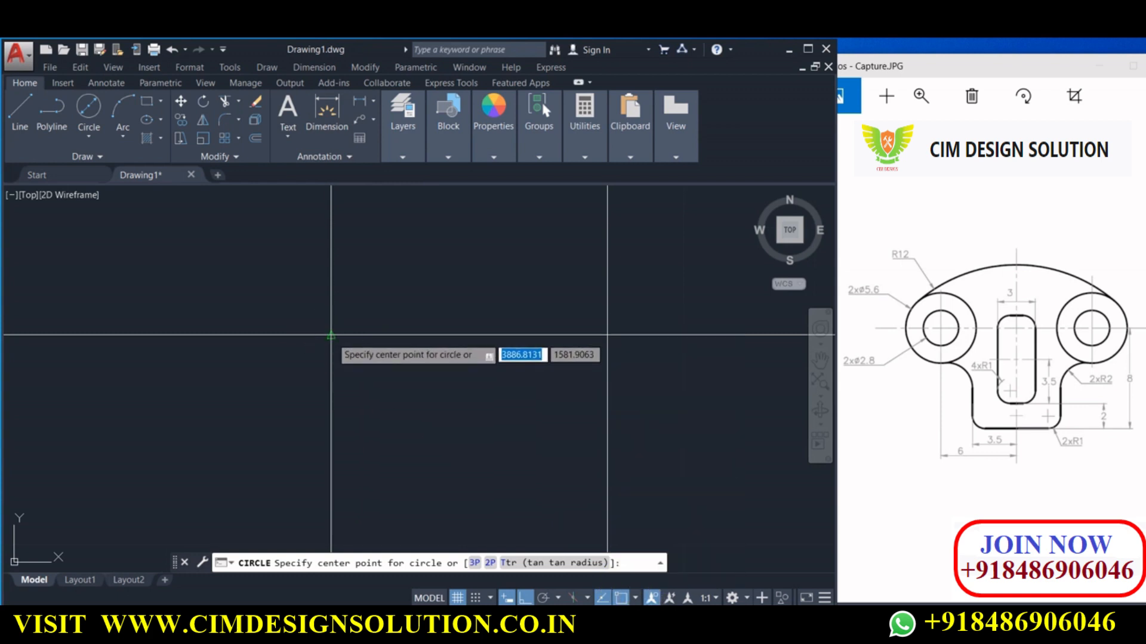
{"action": "left_click", "coordinate": [331, 335]}
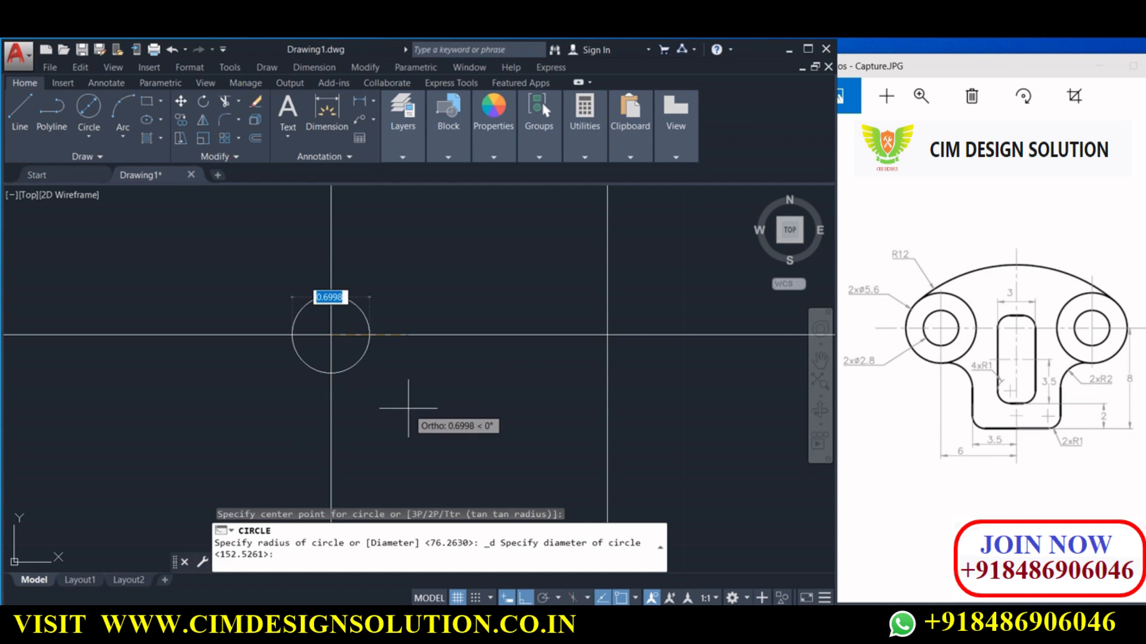
{"action": "type", "text": "5.6"}
{"action": "key", "text": "Return"}
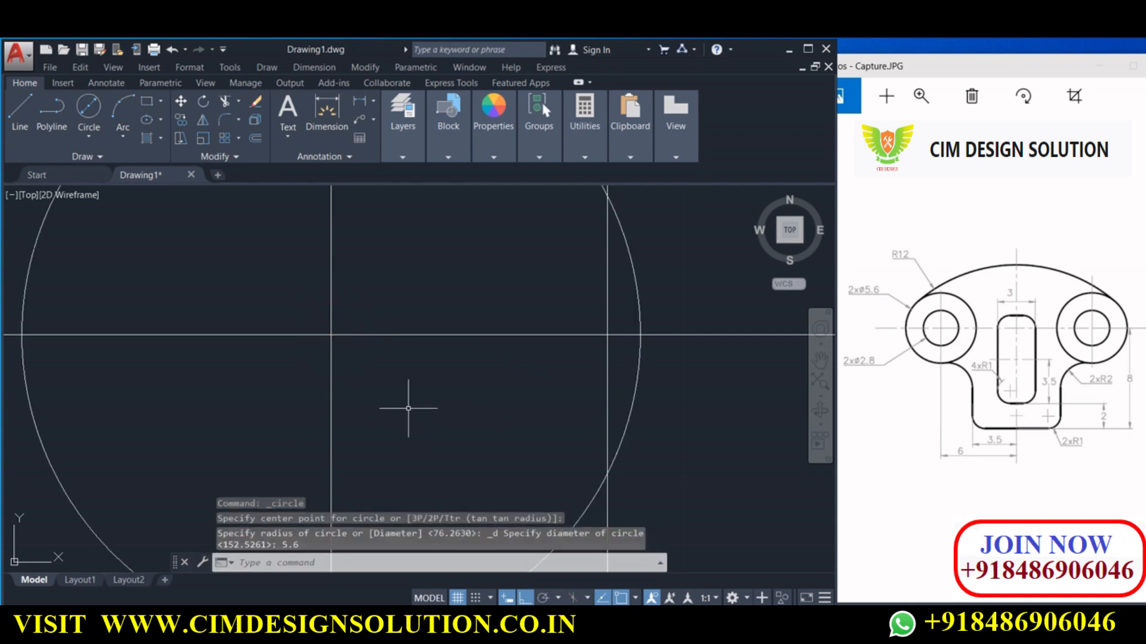
- Trim the middle vertical line above and inside the 5.6 circle, leaving only the part below the circle
{"action": "scroll", "coordinate": [391, 381], "scroll_direction": "down", "scroll_amount": 4}
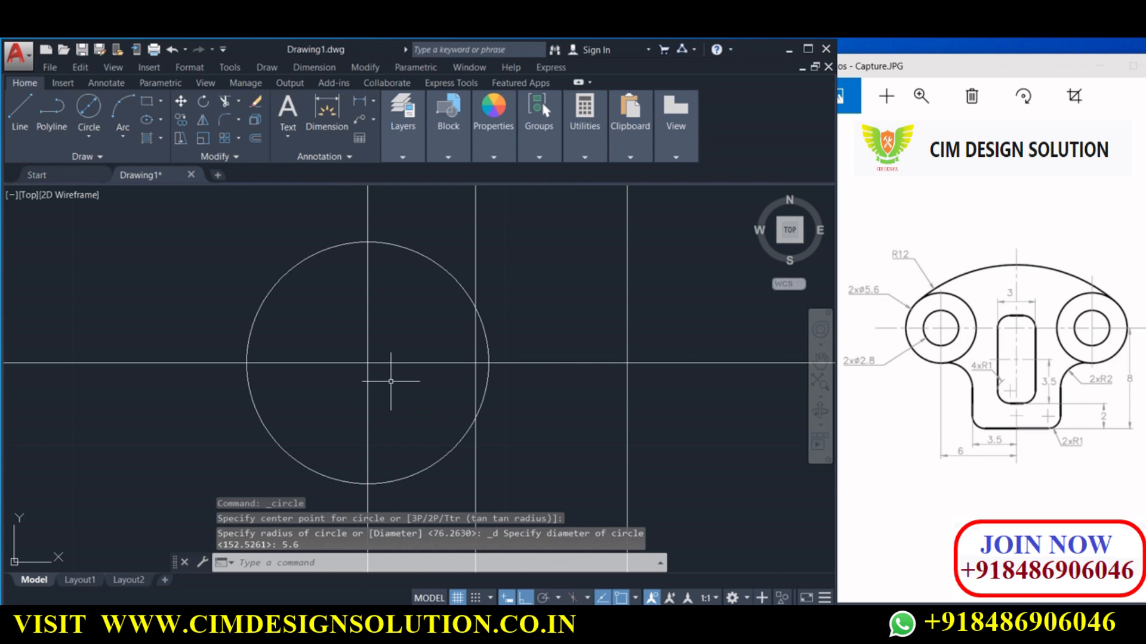
{"action": "scroll", "coordinate": [393, 378], "scroll_direction": "down", "scroll_amount": 4}
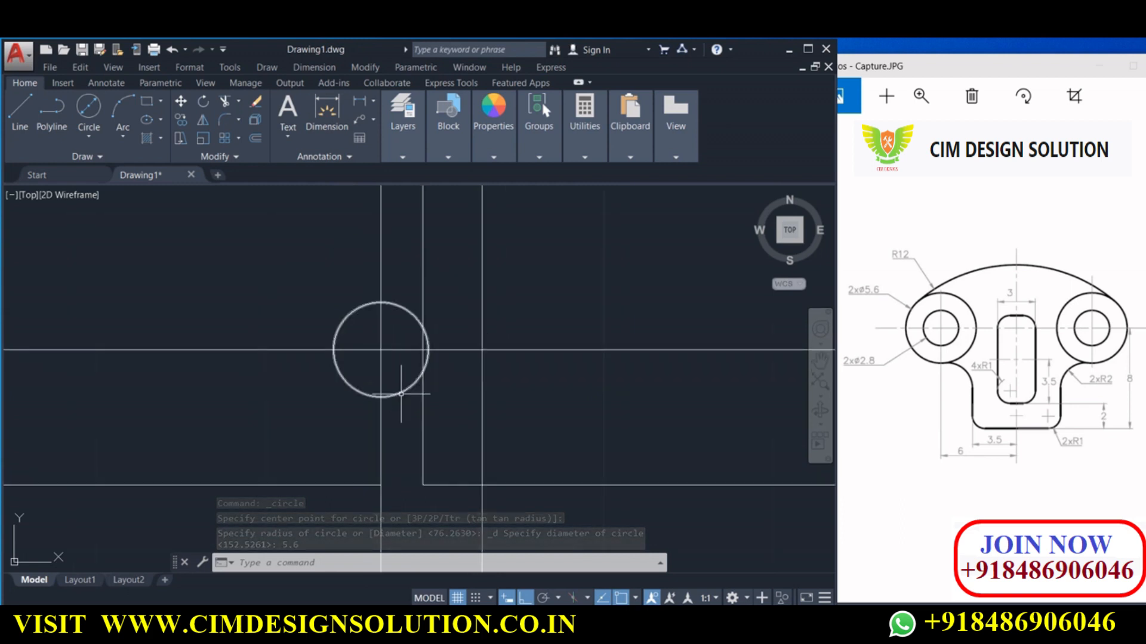
{"action": "left_click", "coordinate": [225, 101]}
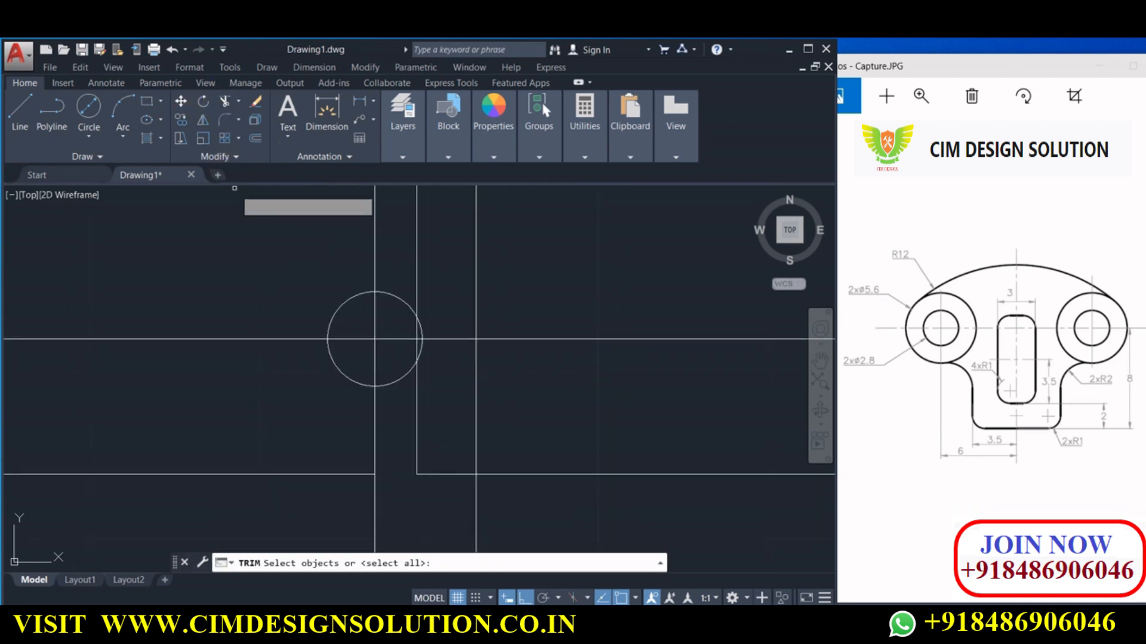
{"action": "key", "text": "Return"}
{"action": "left_click", "coordinate": [416, 276]}
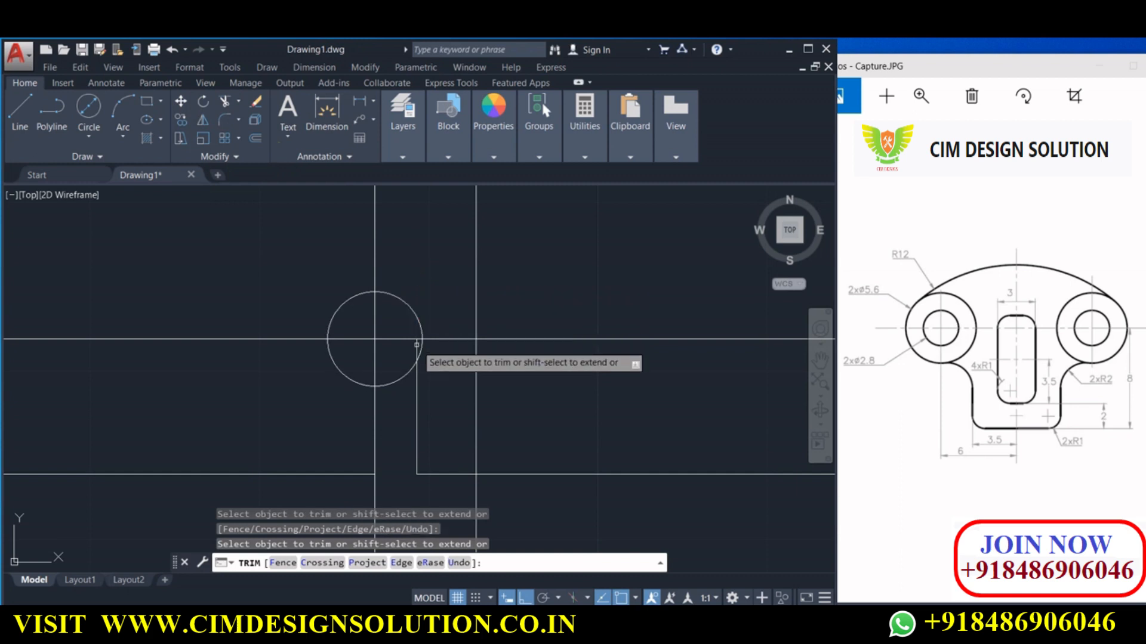
{"action": "right_click", "coordinate": [419, 368]}
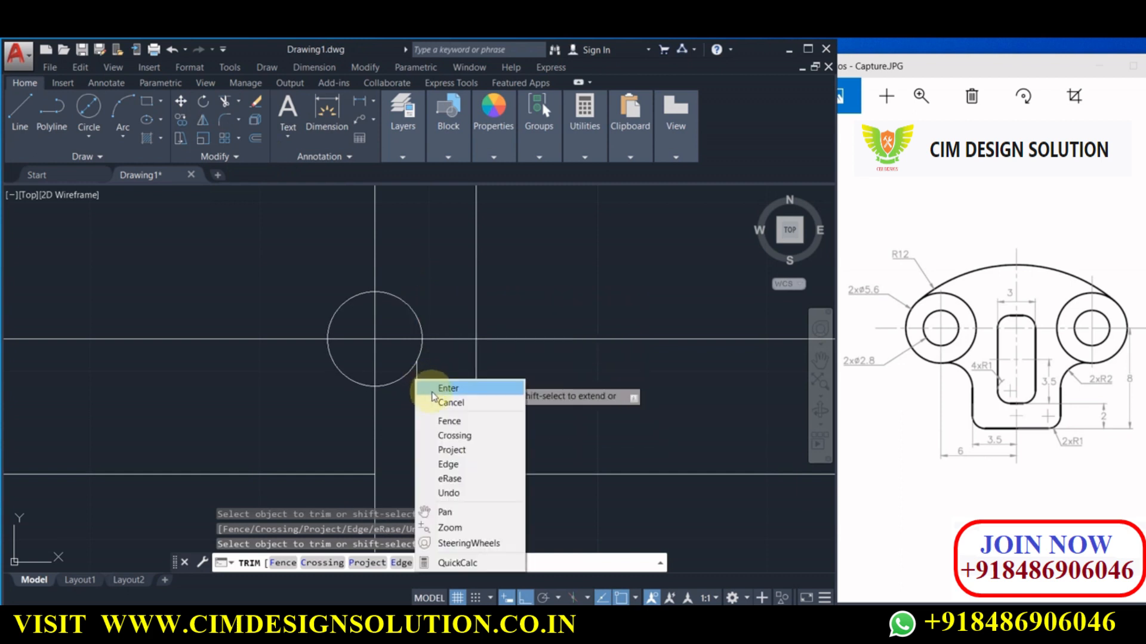
{"action": "left_click", "coordinate": [442, 387]}
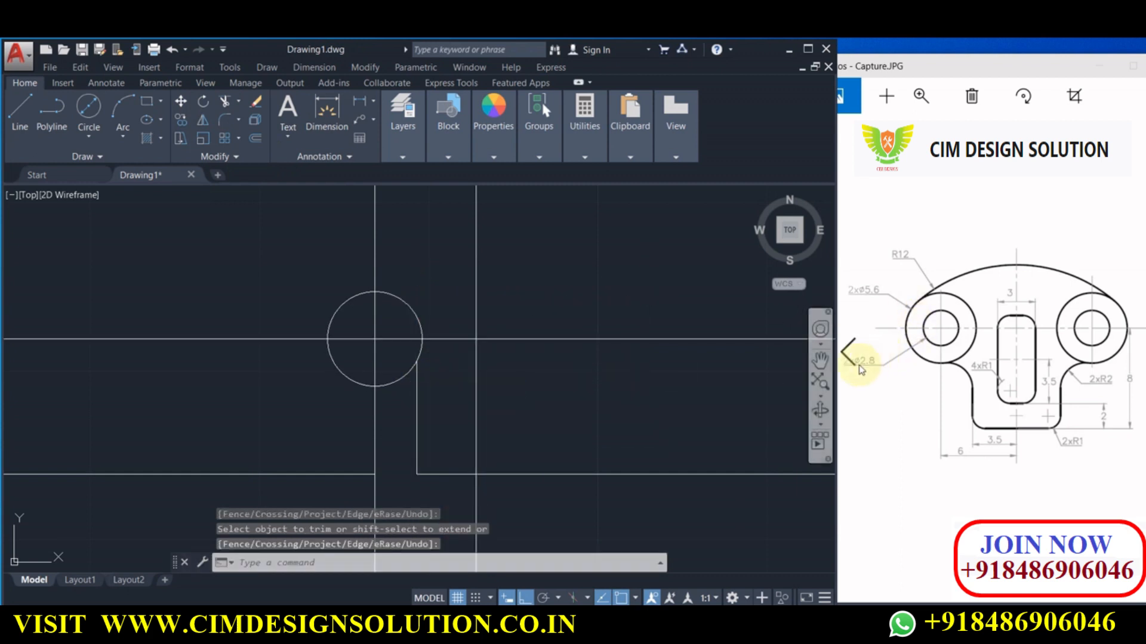
- Draw a concentric circle of diameter 2.8 inside the 5.6 circle
{"action": "left_click", "coordinate": [88, 108]}
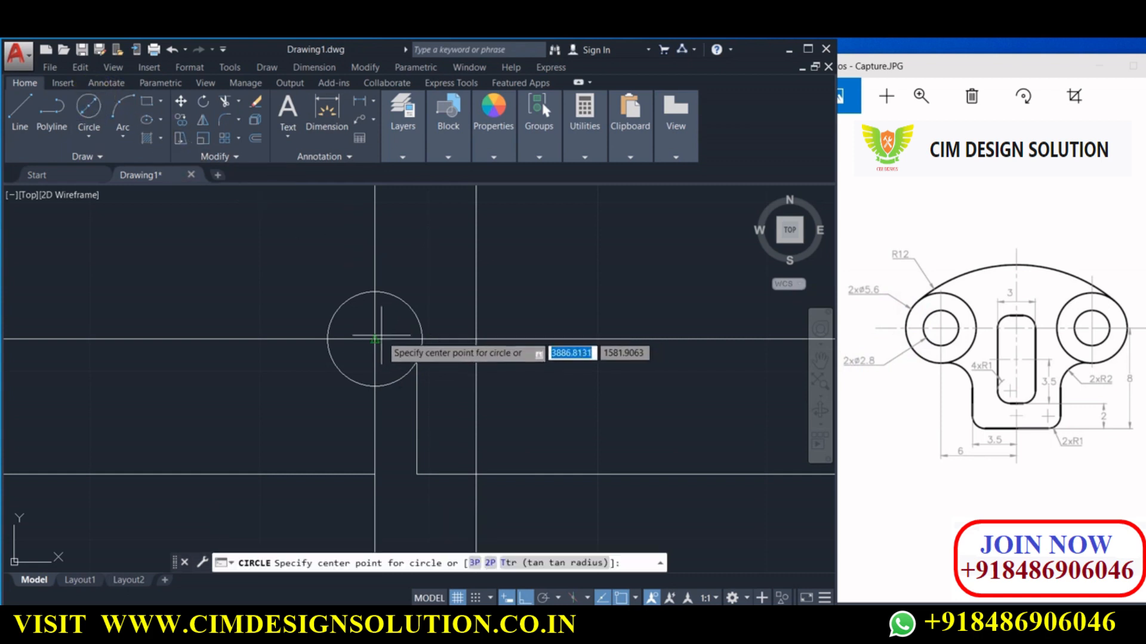
{"action": "left_click", "coordinate": [380, 335]}
{"action": "type", "text": "2"}
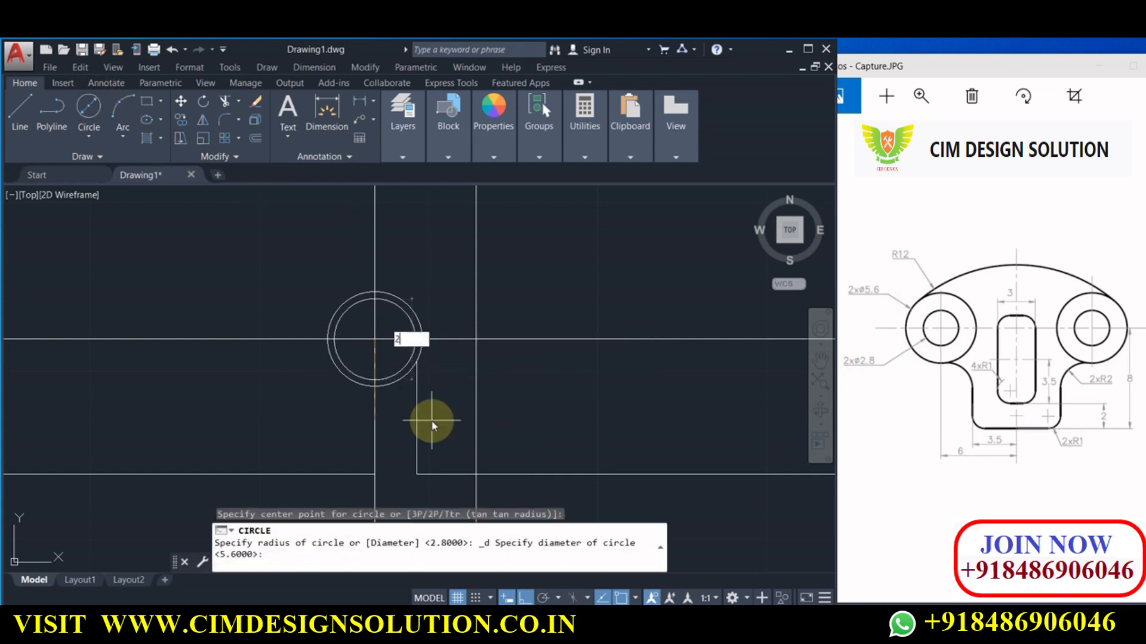
{"action": "type", "text": ".8"}
{"action": "key", "text": "Return"}
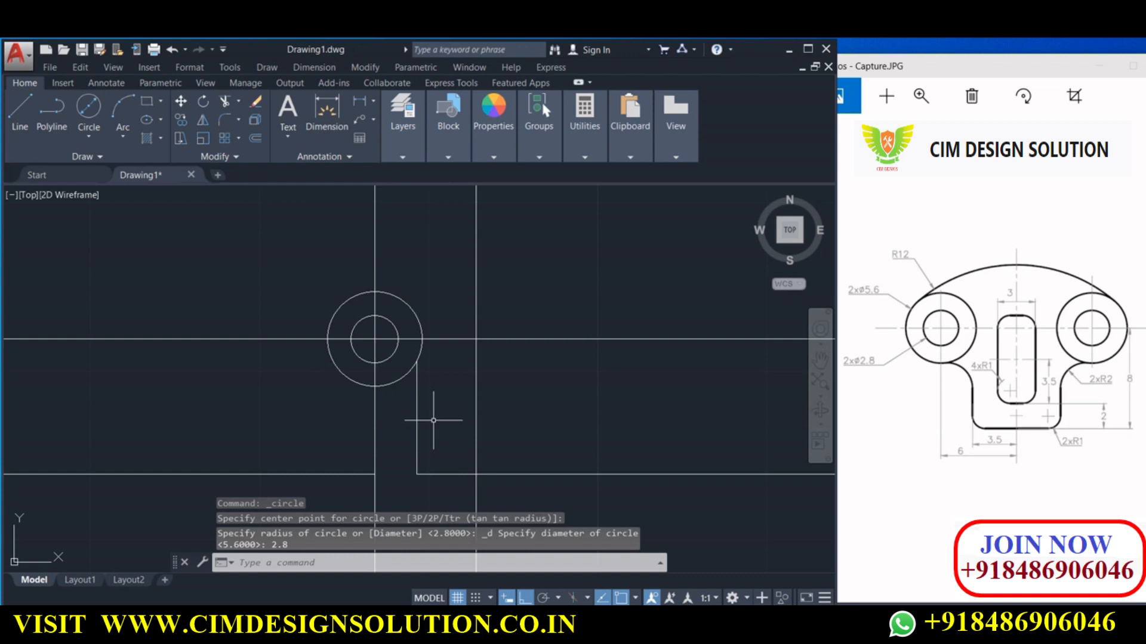
{"action": "key", "text": "Return"}
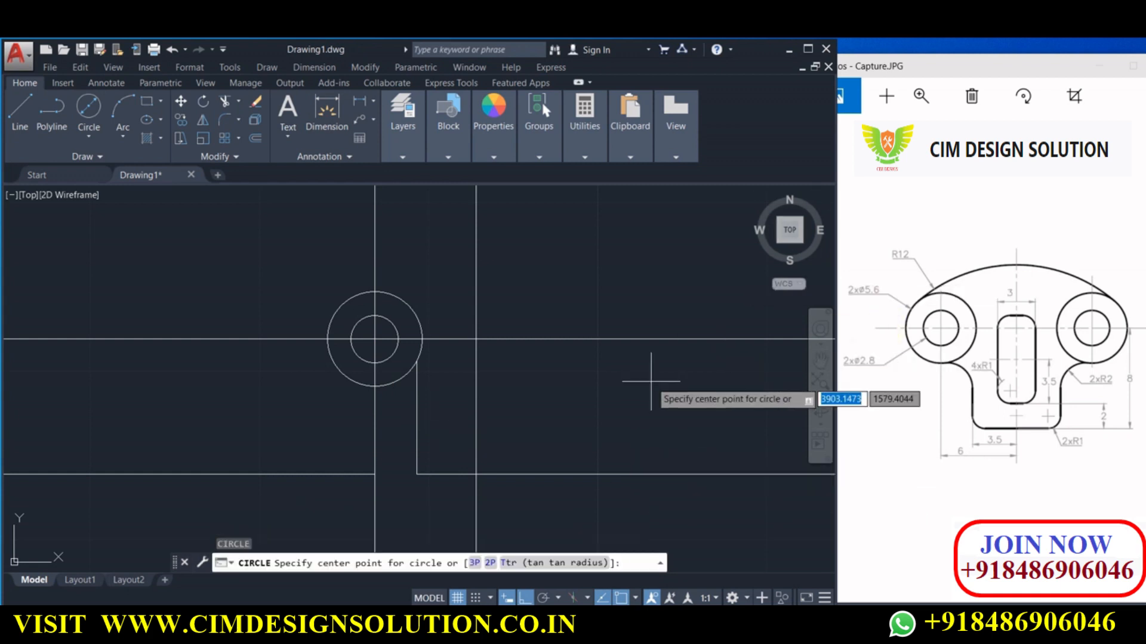
- Delete the leftmost vertical construction line through the circles and the leftover lower horizontal segment on its left
{"action": "key", "text": "Escape"}
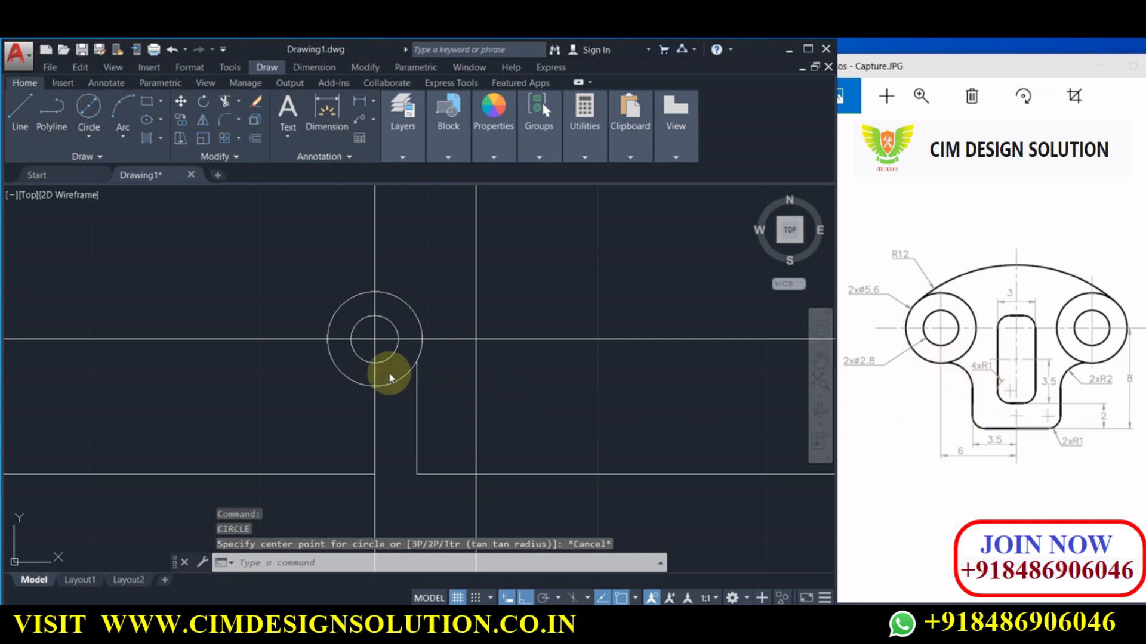
{"action": "left_click", "coordinate": [399, 406]}
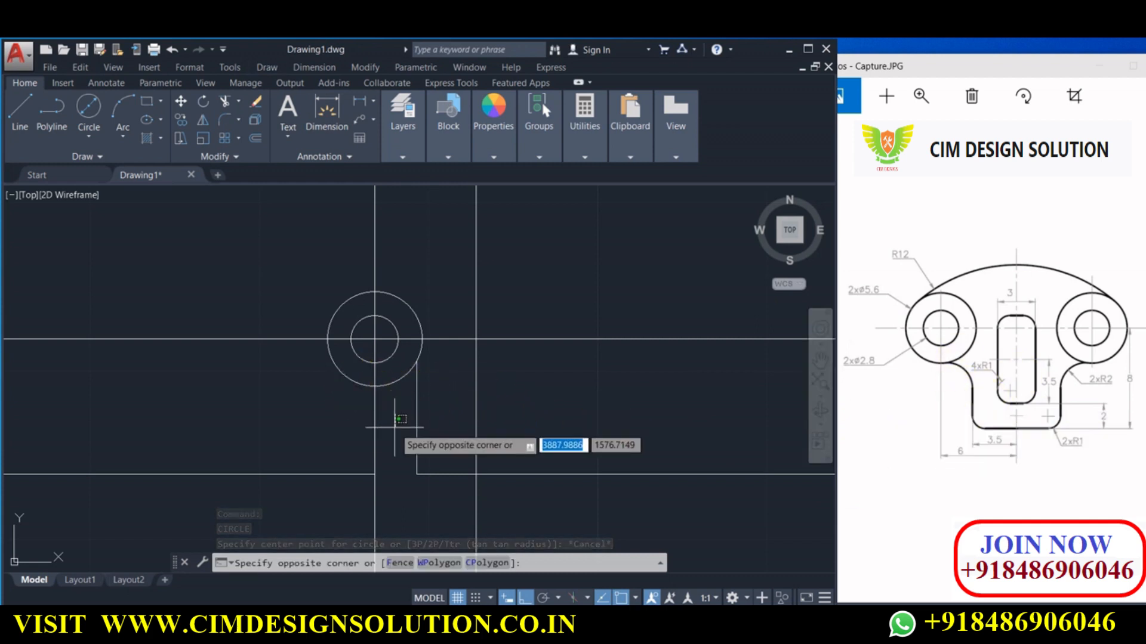
{"action": "left_click", "coordinate": [367, 433]}
{"action": "left_click", "coordinate": [357, 465]}
{"action": "left_click", "coordinate": [322, 478]}
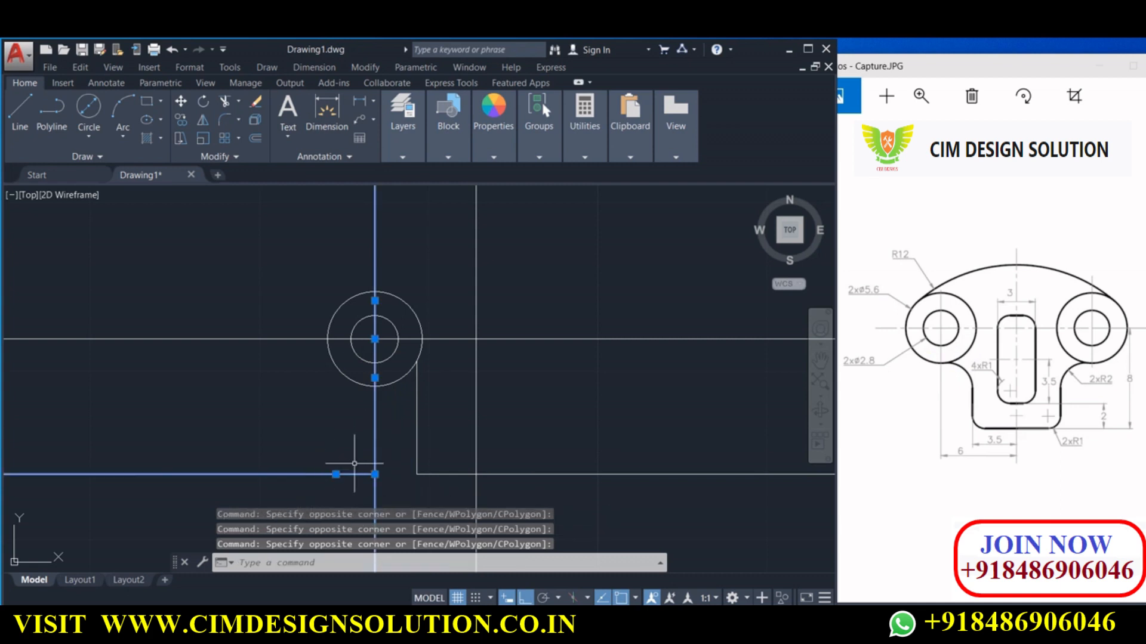
{"action": "key", "text": "Delete"}
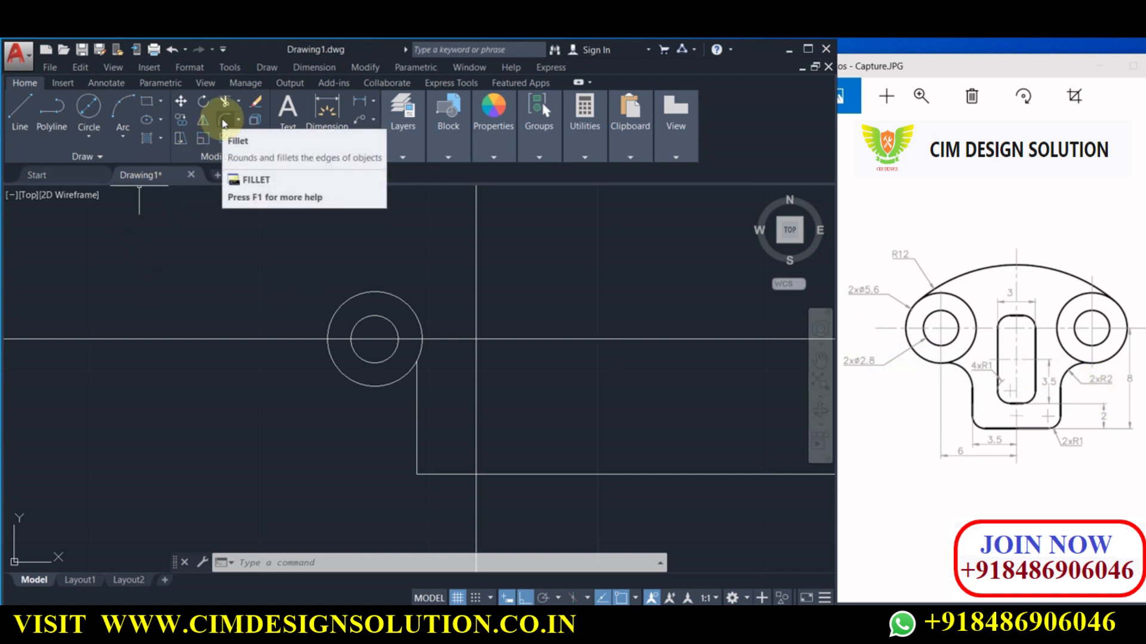
- Try to fillet the 5.6 circle with the short vertical line without setting a radius
{"action": "left_click", "coordinate": [224, 122]}
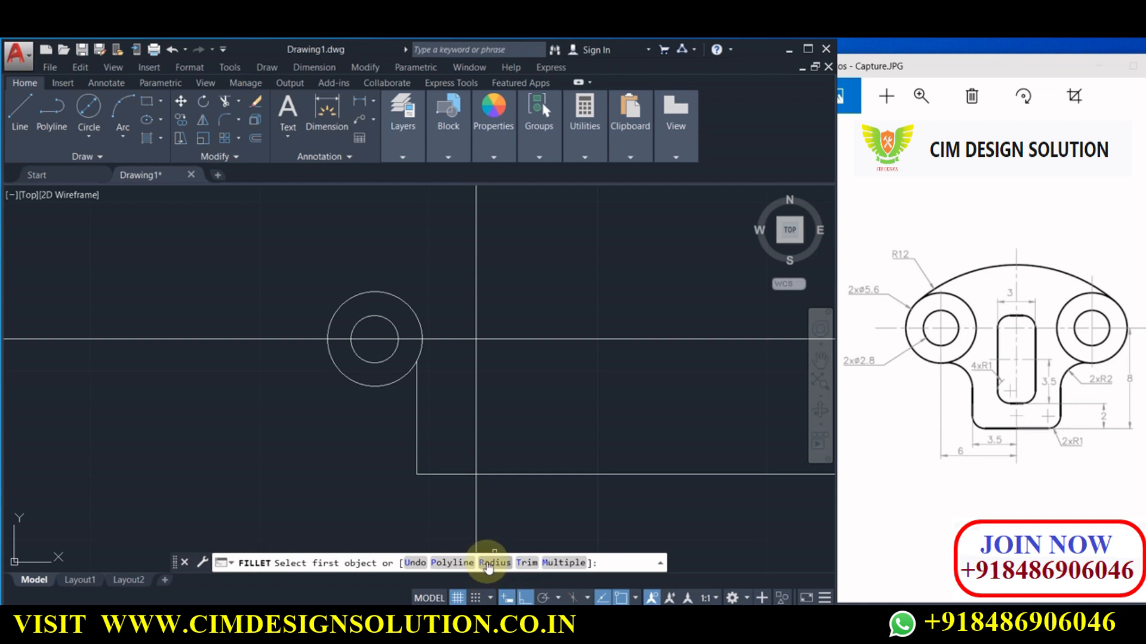
{"action": "left_click", "coordinate": [371, 385]}
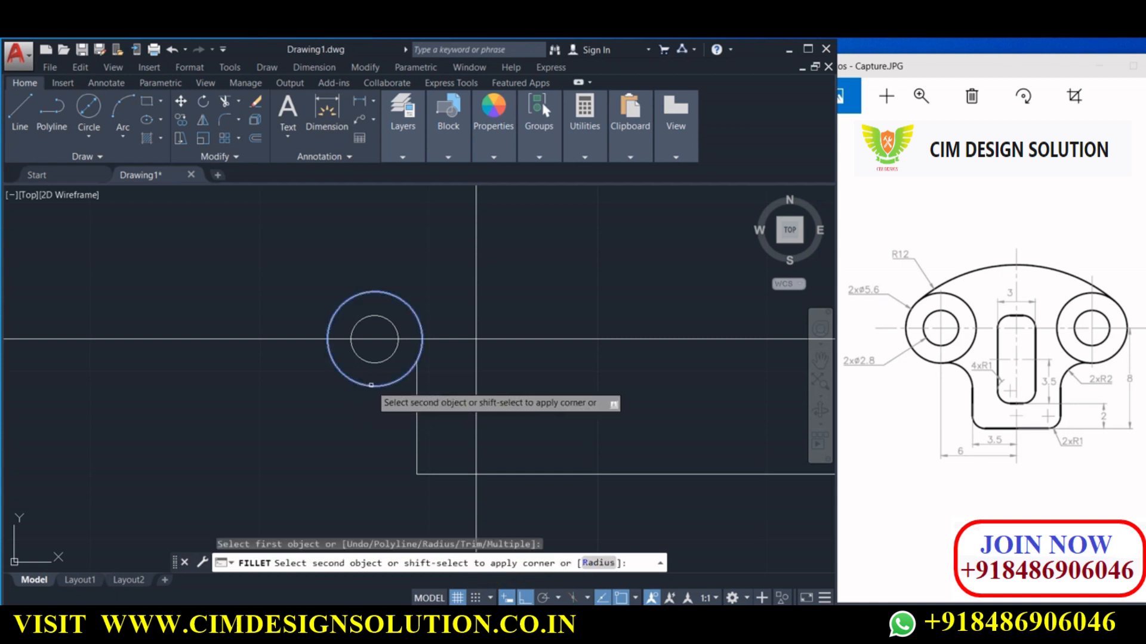
{"action": "left_click", "coordinate": [416, 421]}
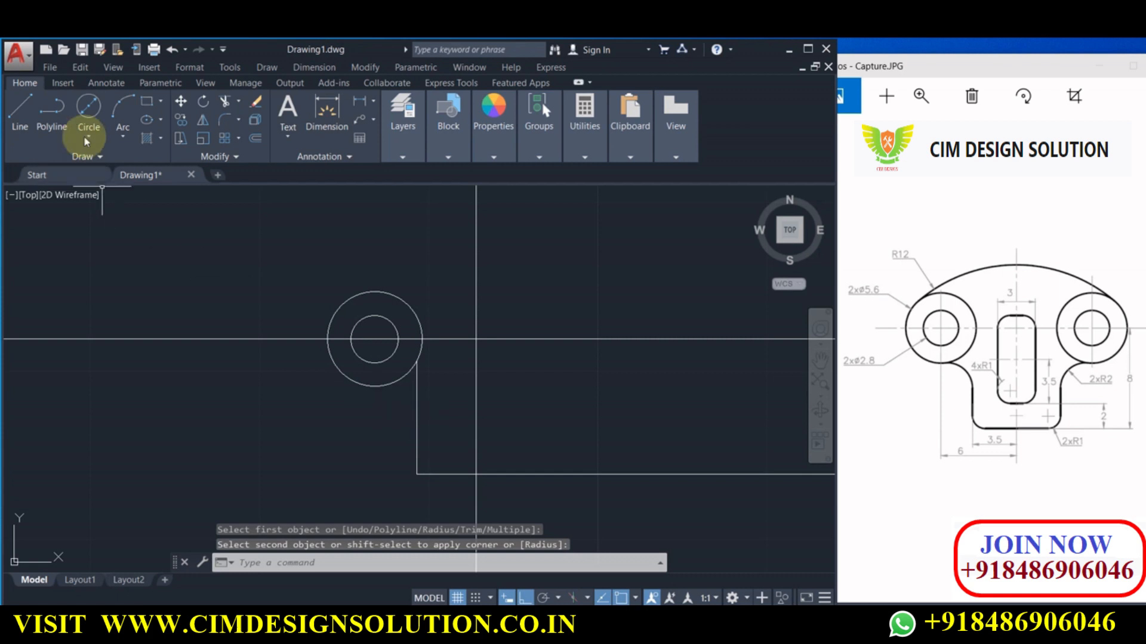
- Try a radius 2 fillet between the 5.6 circle's underside and the short vertical line in the current trim mode, and undo it
{"action": "left_click", "coordinate": [227, 122]}
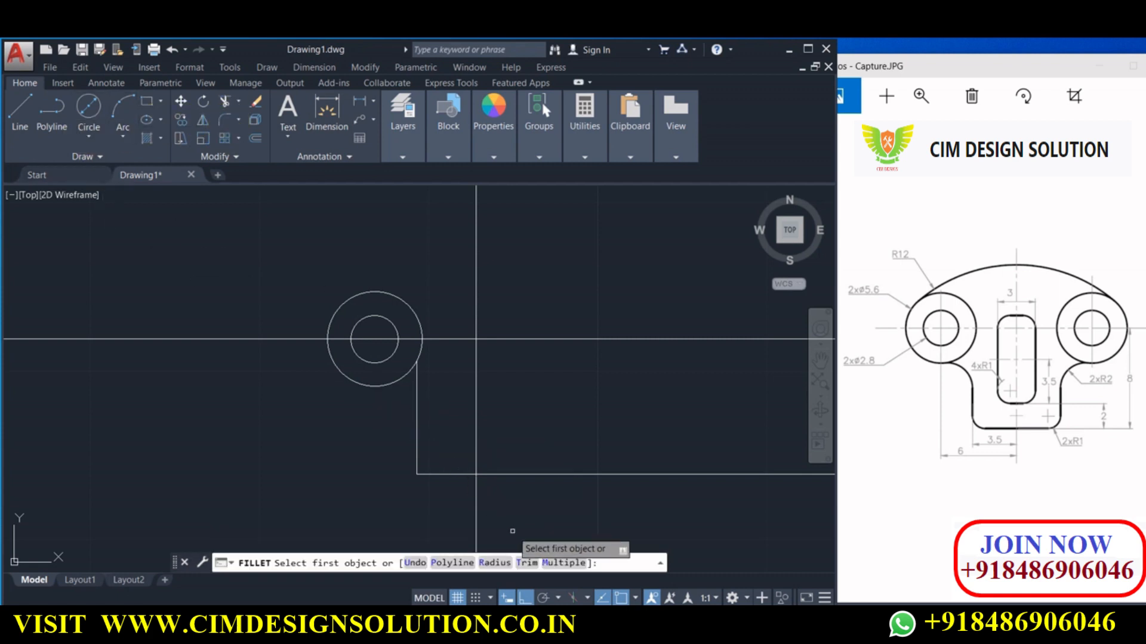
{"action": "left_click", "coordinate": [490, 556]}
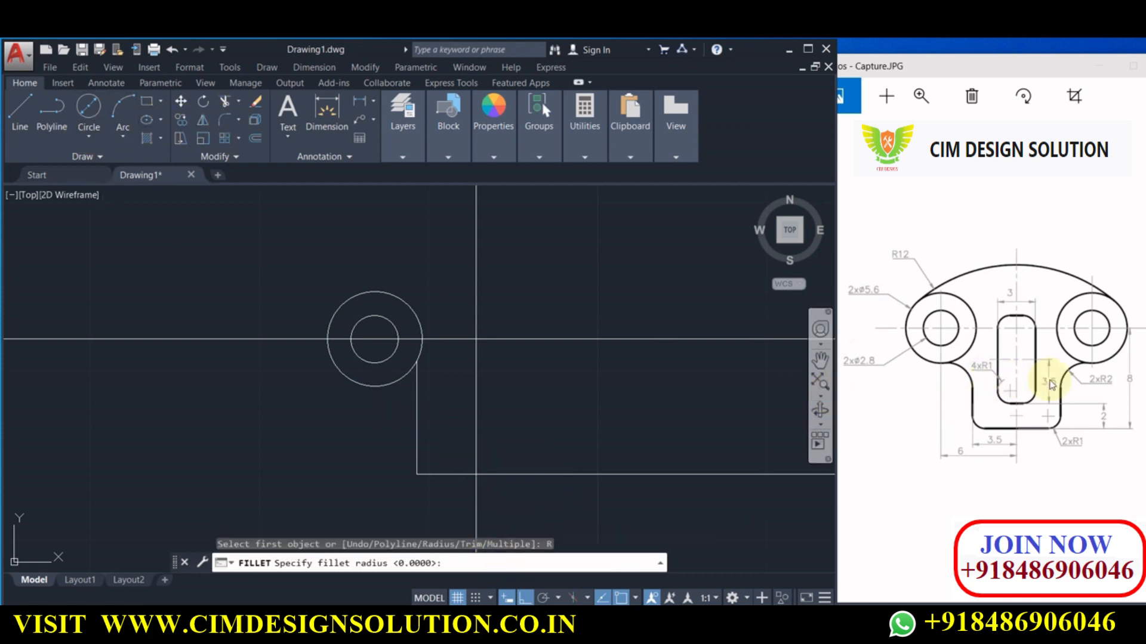
{"action": "type", "text": "2"}
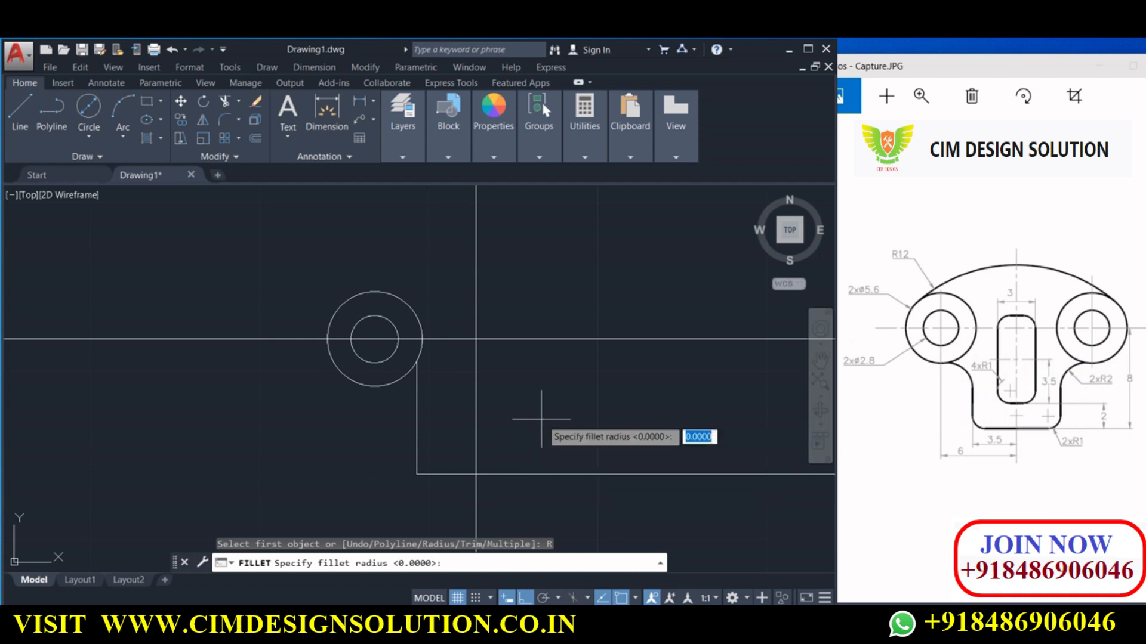
{"action": "key", "text": "Return"}
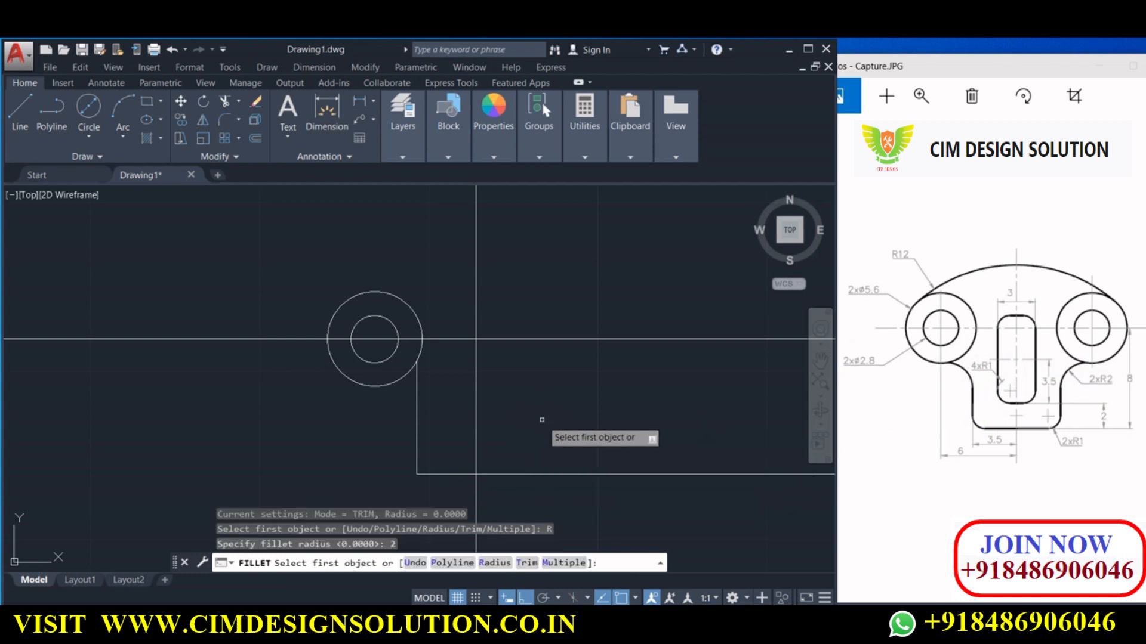
{"action": "left_click", "coordinate": [397, 380]}
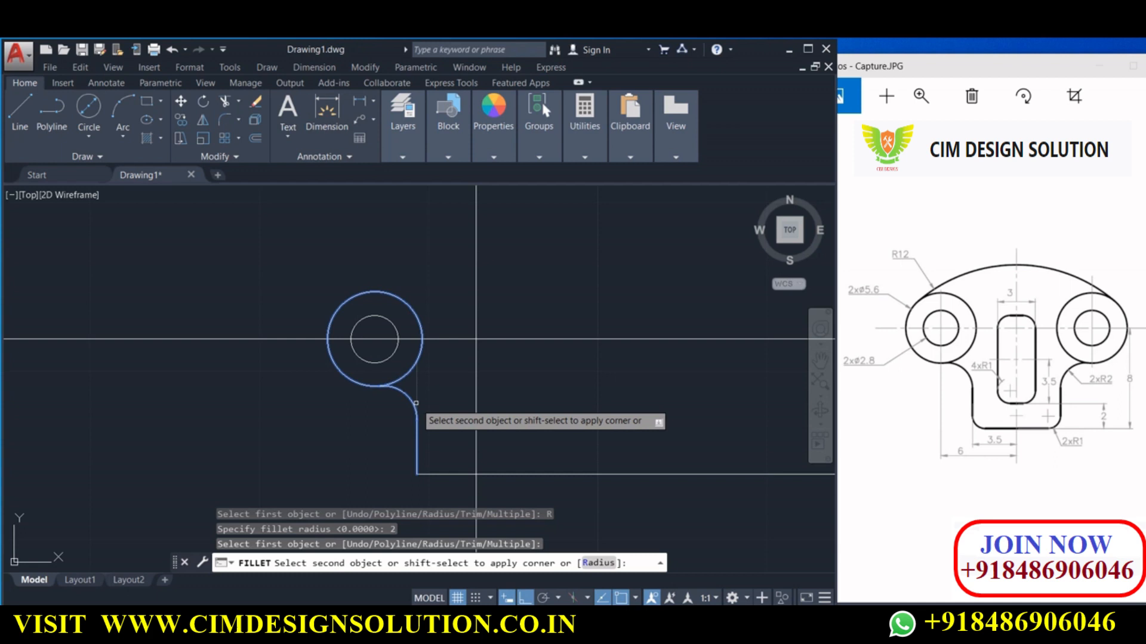
{"action": "left_click", "coordinate": [416, 404]}
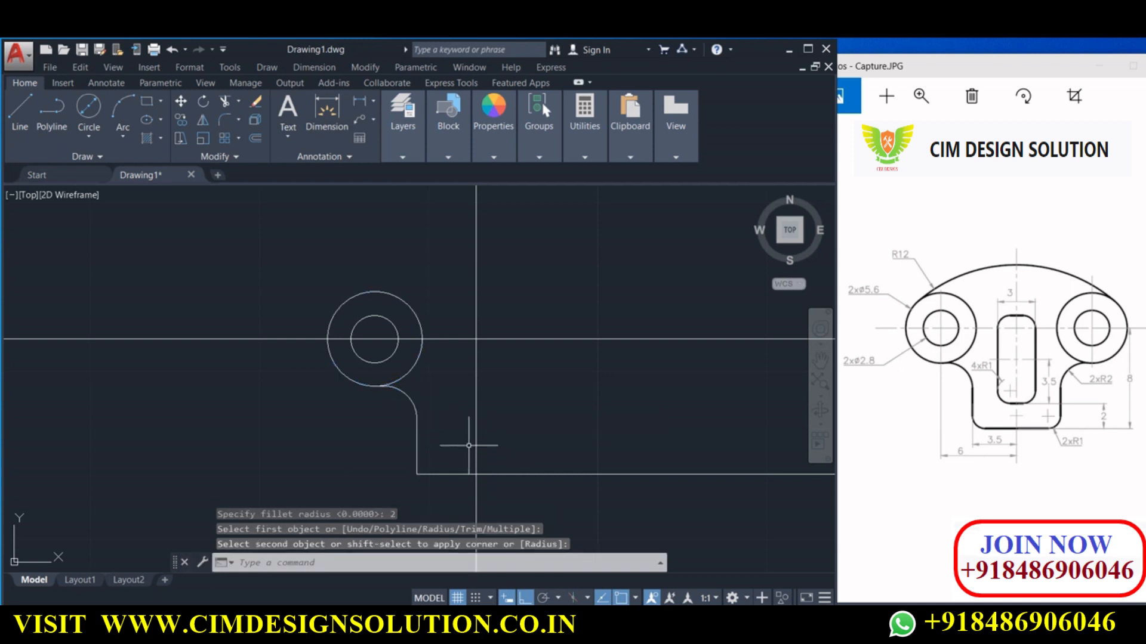
{"action": "key", "text": "ctrl+z"}
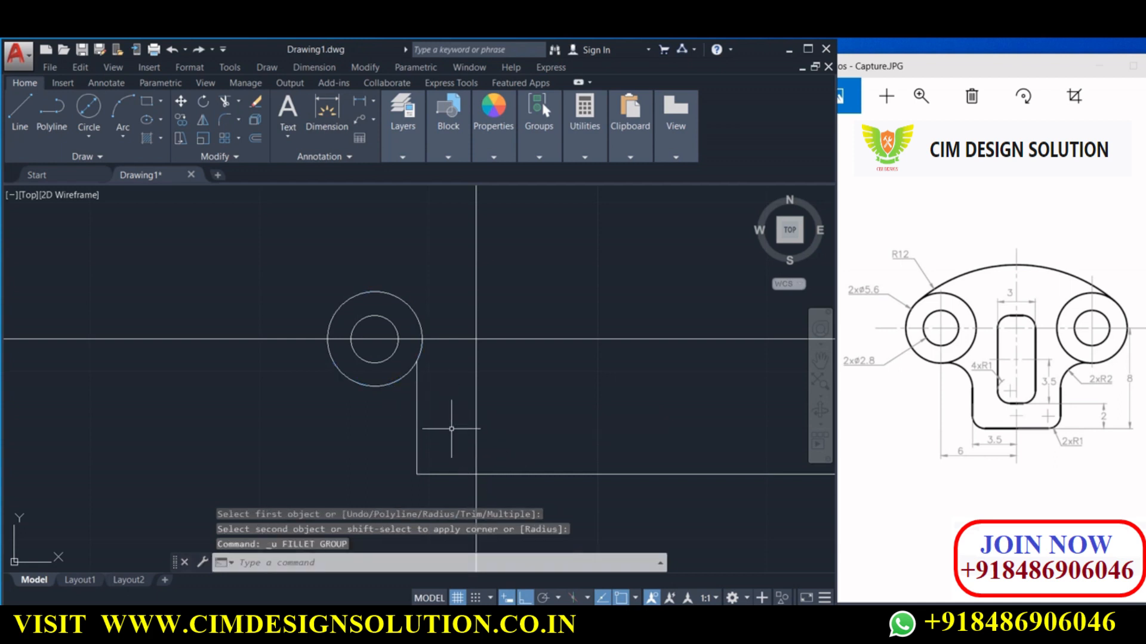
- Fillet the 5.6 circle's underside to the short vertical line with No trim mode and radius 2
{"action": "left_click", "coordinate": [225, 122]}
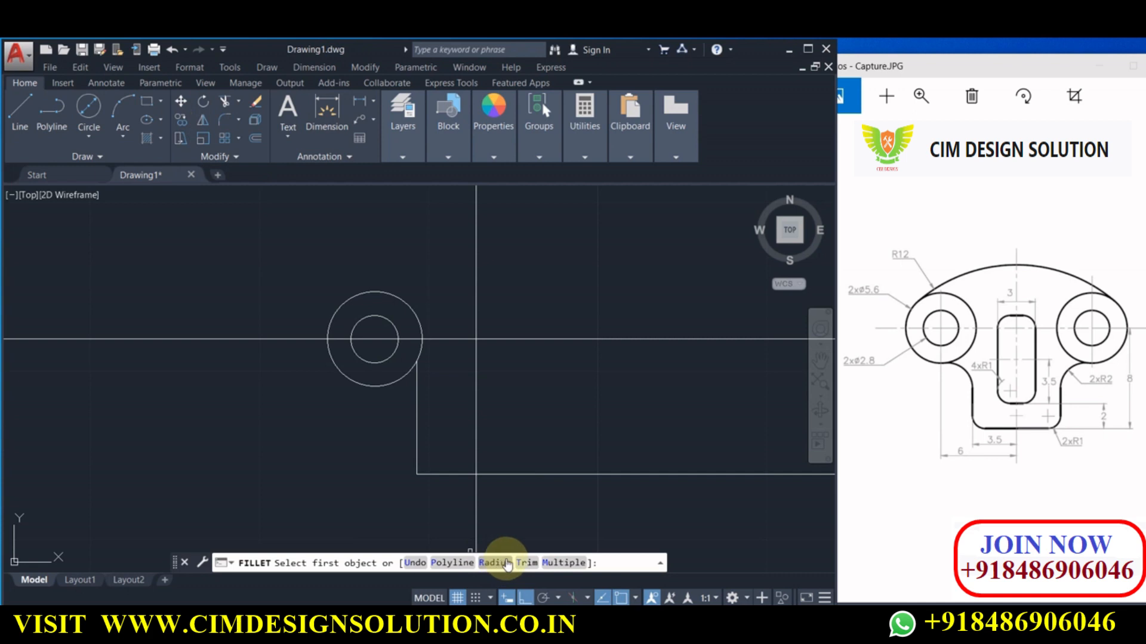
{"action": "left_click", "coordinate": [528, 562]}
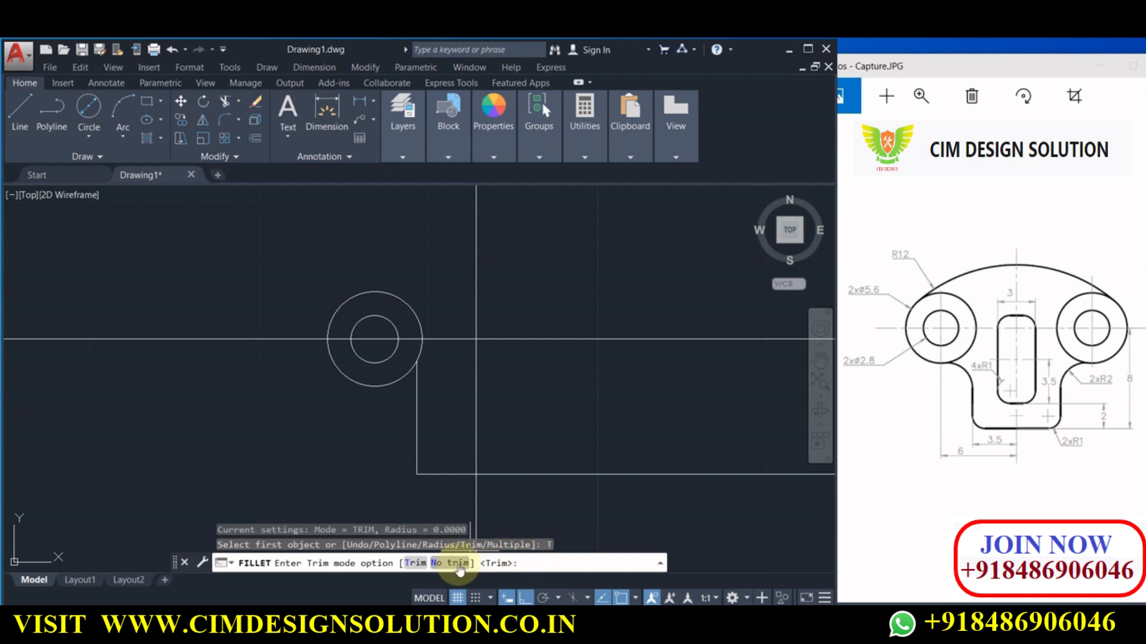
{"action": "left_click", "coordinate": [456, 562]}
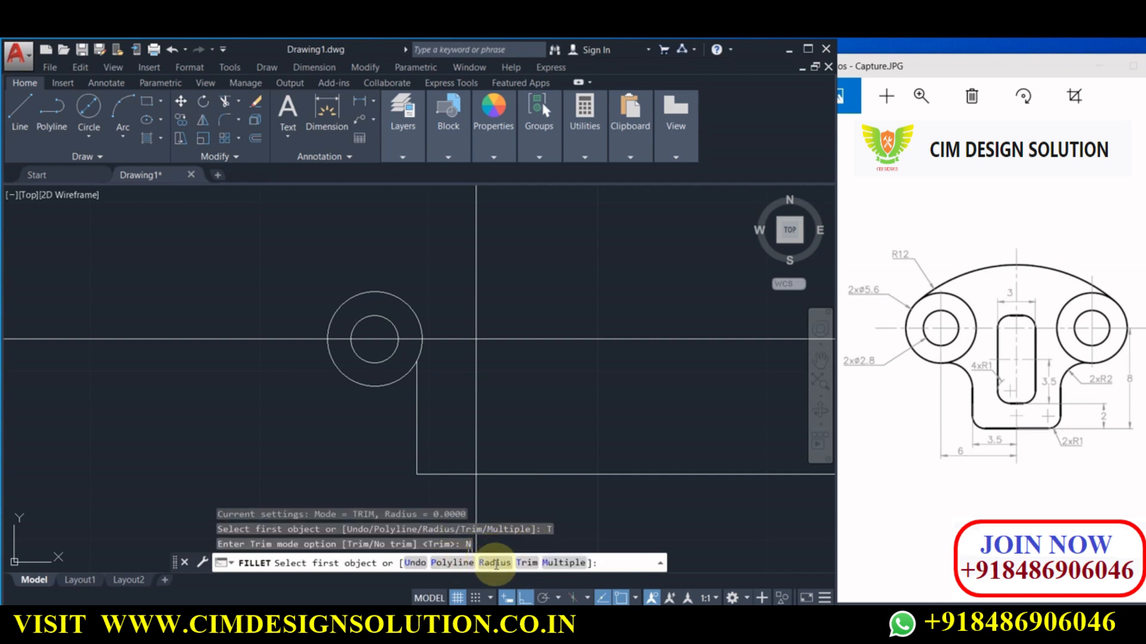
{"action": "left_click", "coordinate": [502, 562]}
{"action": "type", "text": "2"}
{"action": "key", "text": "Return"}
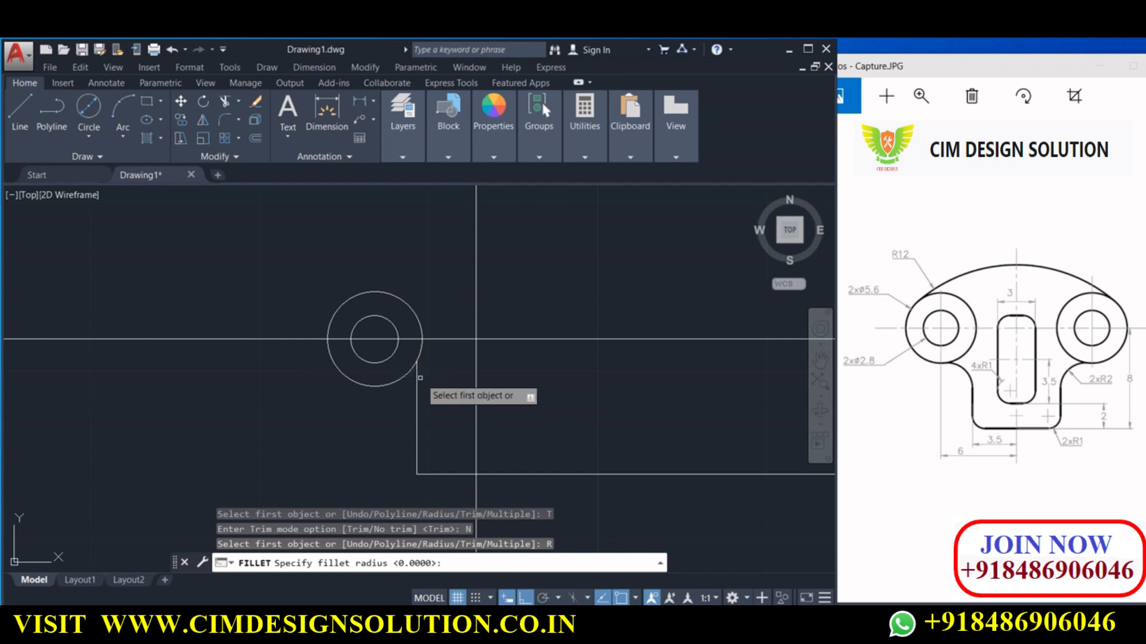
{"action": "left_click", "coordinate": [401, 379]}
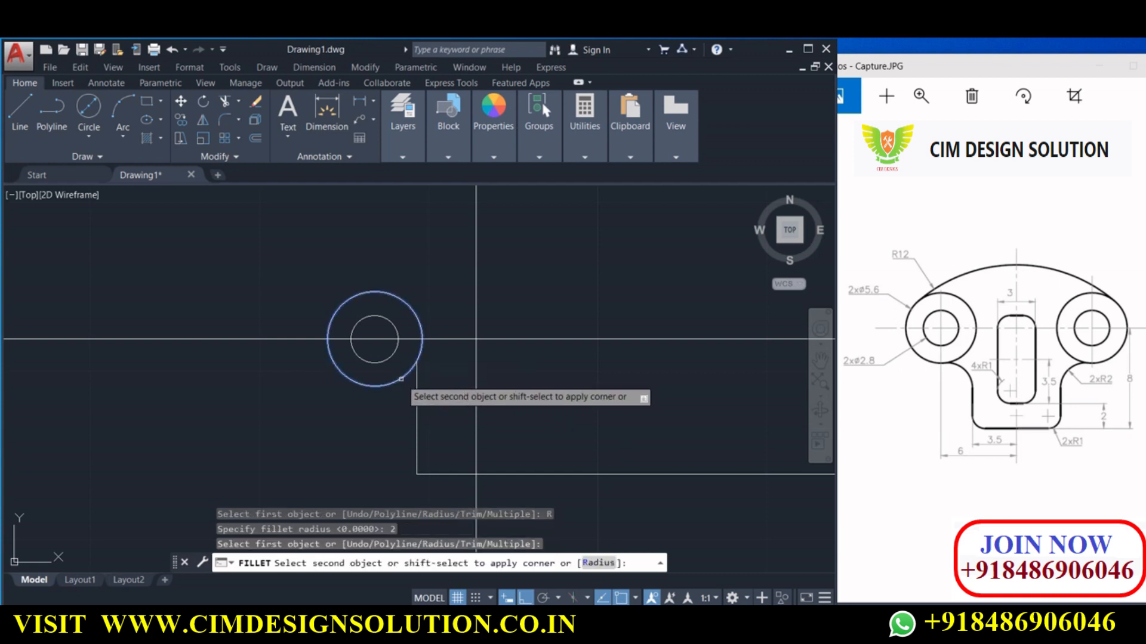
{"action": "left_click", "coordinate": [416, 407]}
- Trim the short vertical line's piece between the 5.6 circle and the fillet arc
{"action": "scroll", "coordinate": [411, 407], "scroll_direction": "up", "scroll_amount": 2}
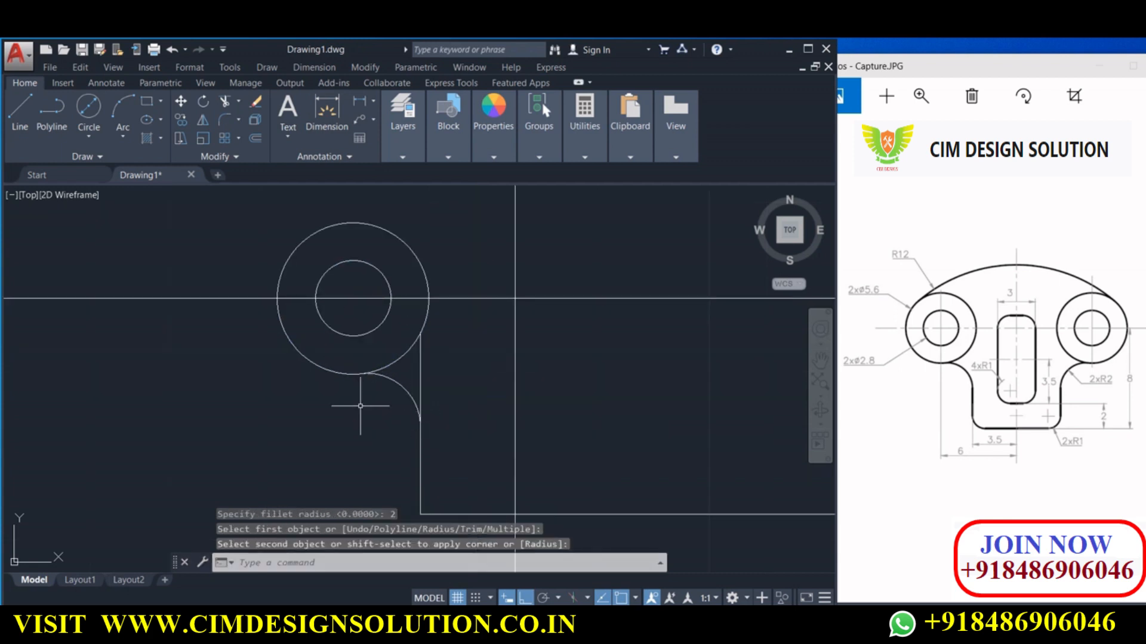
{"action": "left_click", "coordinate": [225, 103]}
{"action": "key", "text": "Return"}
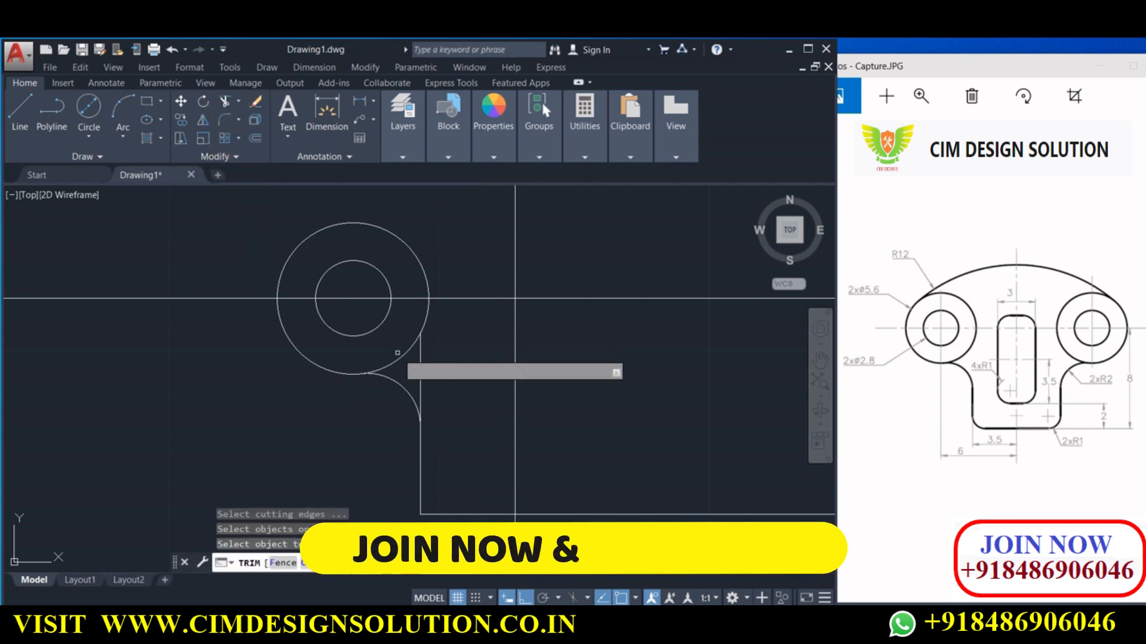
{"action": "right_click", "coordinate": [419, 373]}
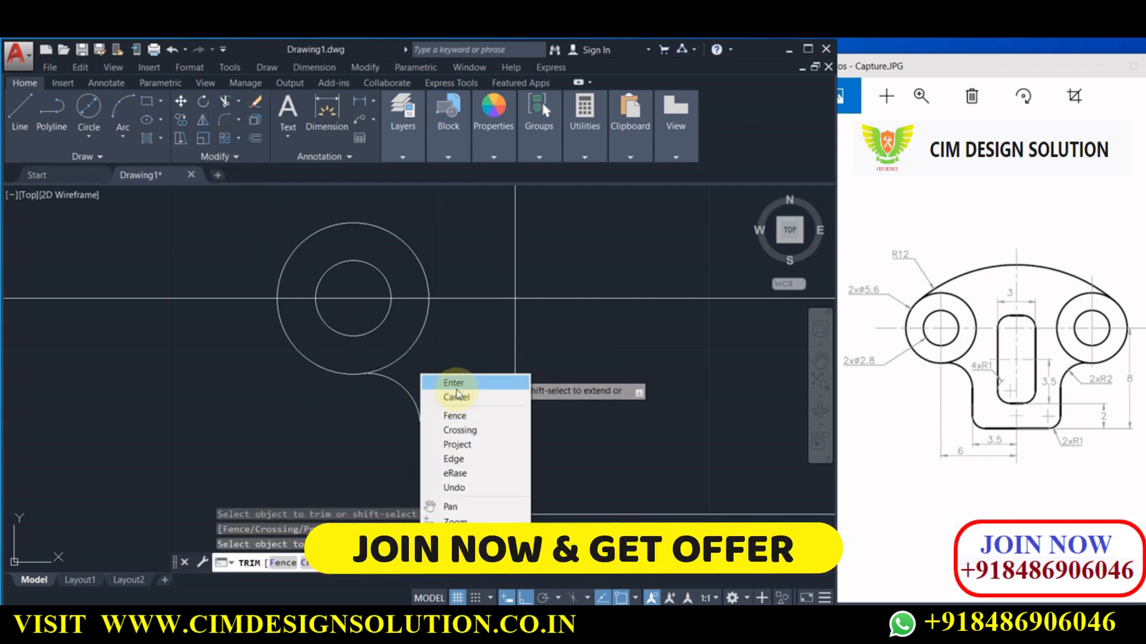
{"action": "left_click", "coordinate": [454, 381]}
- Copy the two concentric circles 12 units horizontally to the right, using their centre as the base point
{"action": "scroll", "coordinate": [452, 383], "scroll_direction": "down", "scroll_amount": 3}
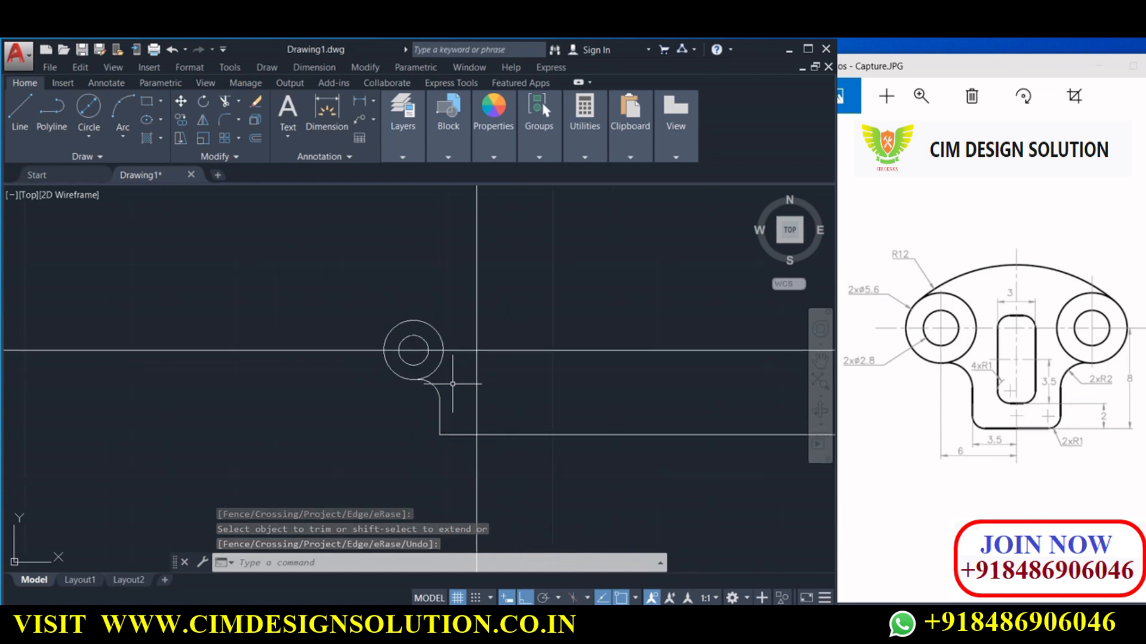
{"action": "scroll", "coordinate": [440, 382], "scroll_direction": "up", "scroll_amount": 2}
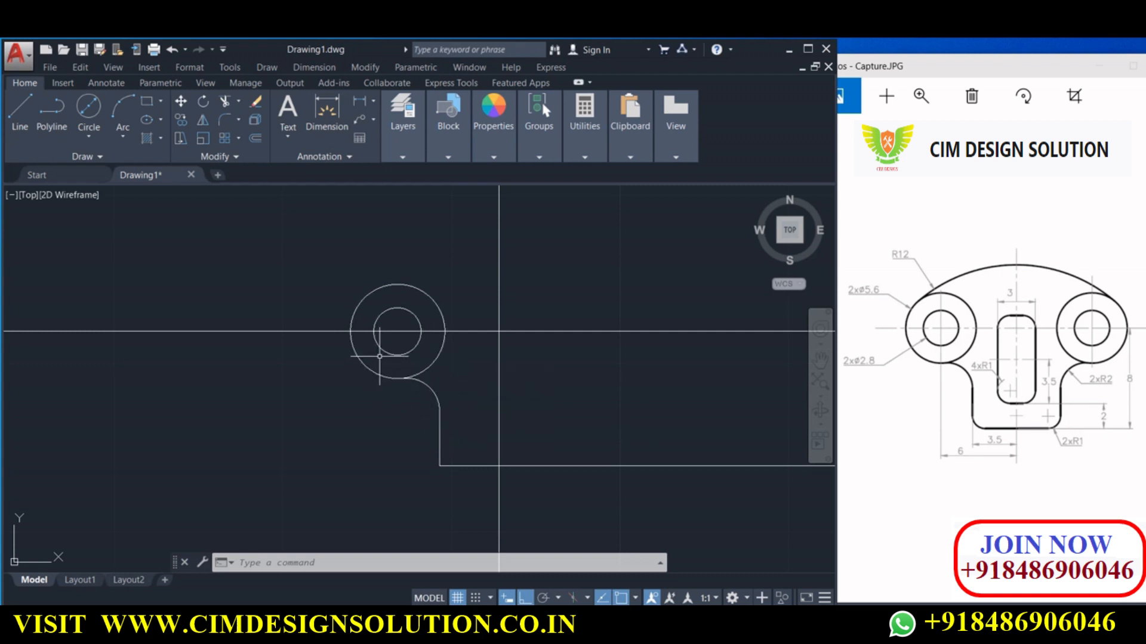
{"action": "scroll", "coordinate": [413, 367], "scroll_direction": "up", "scroll_amount": 4}
{"action": "left_click", "coordinate": [508, 388]}
{"action": "left_click", "coordinate": [402, 325]}
{"action": "scroll", "coordinate": [336, 318], "scroll_direction": "down", "scroll_amount": 4}
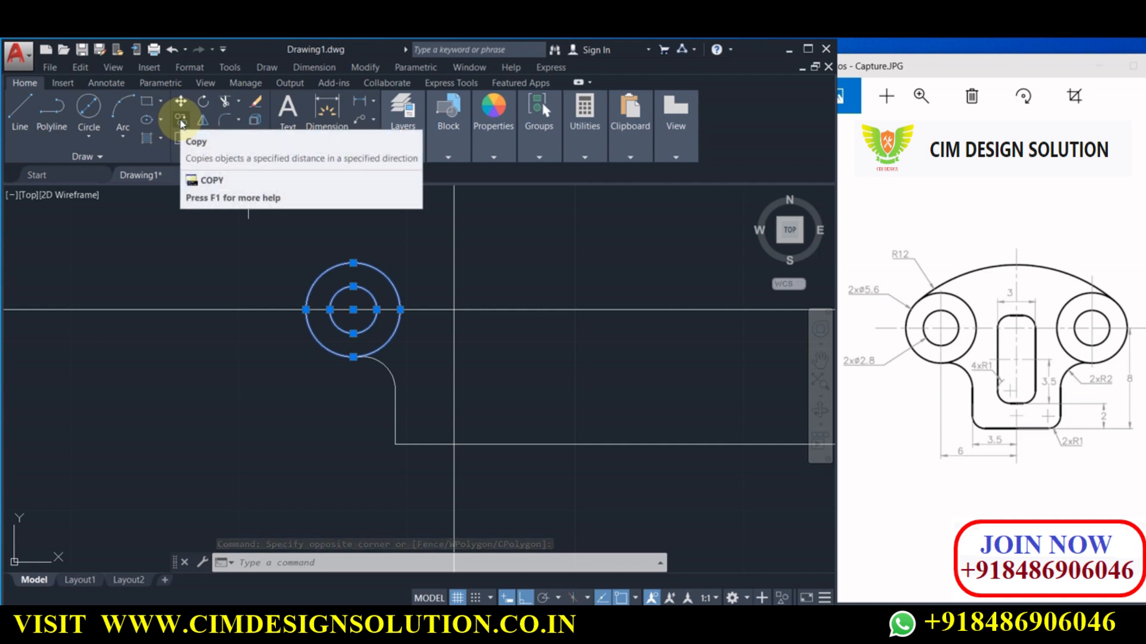
{"action": "left_click", "coordinate": [181, 119]}
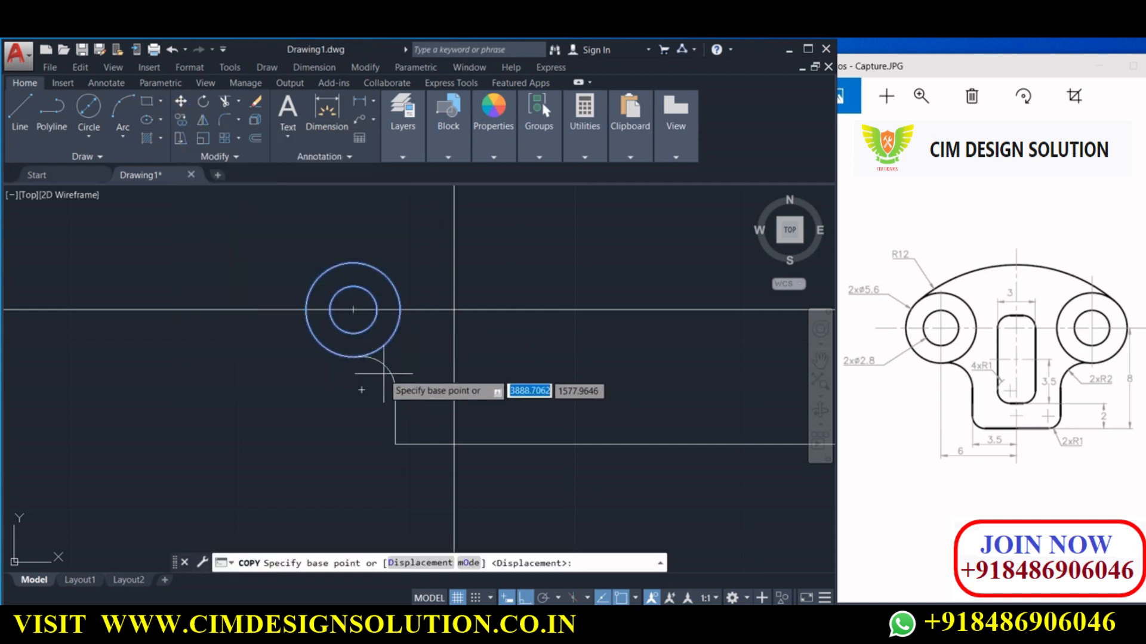
{"action": "left_click", "coordinate": [352, 310]}
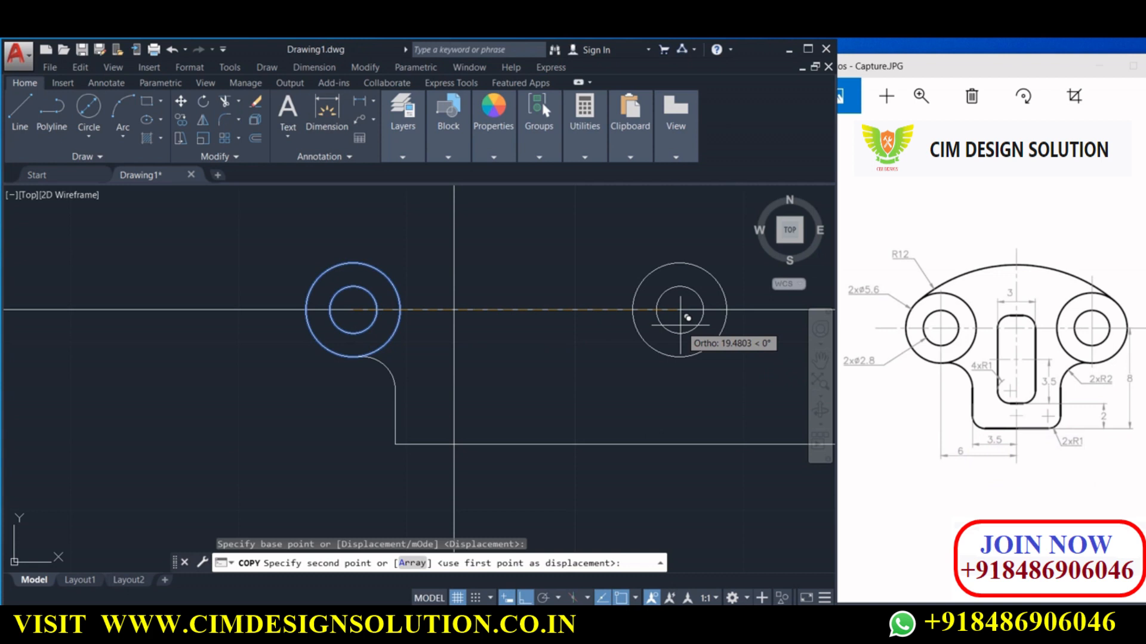
{"action": "type", "text": "12"}
{"action": "key", "text": "Return"}
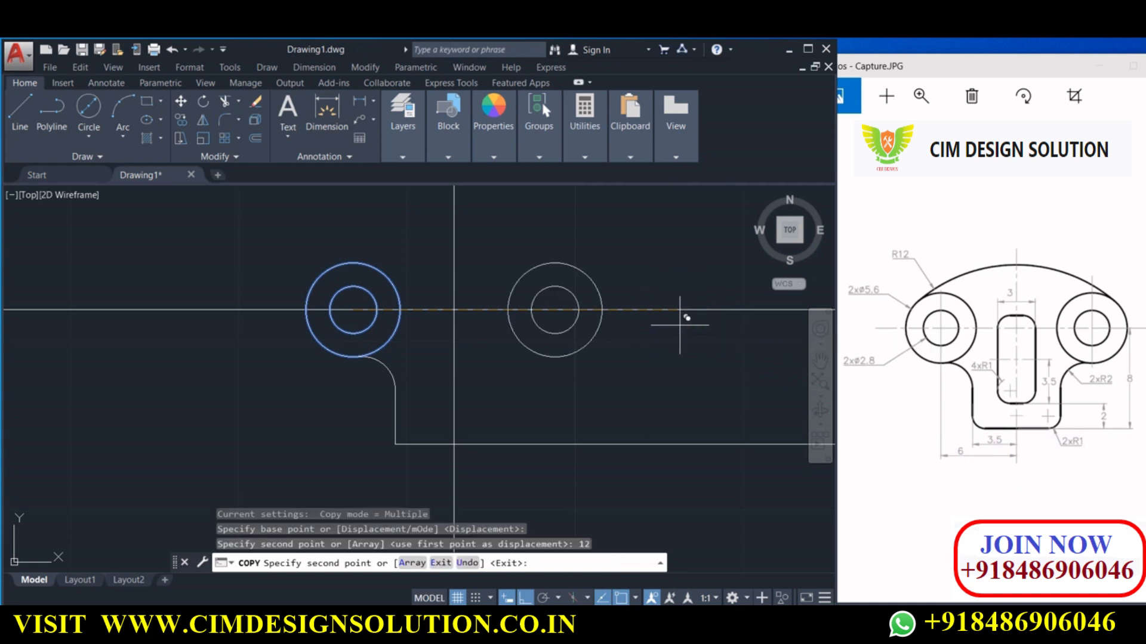
{"action": "key", "text": "Return"}
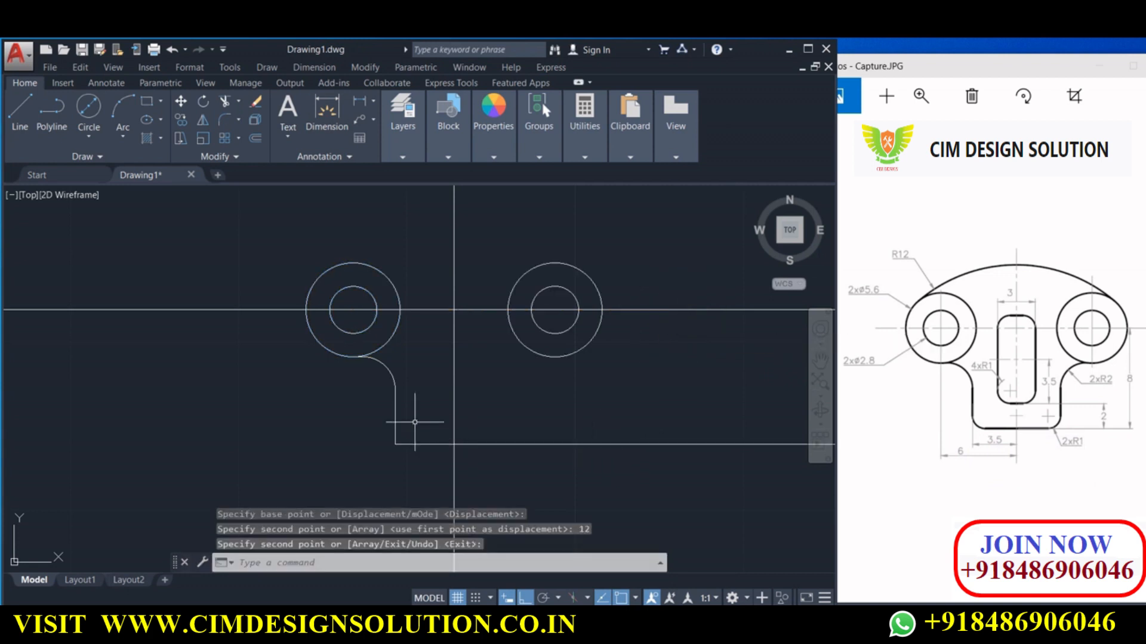
- Mirror the left radius 2 fillet arc and short vertical line about the vertical centre line, keeping the source objects
{"action": "scroll", "coordinate": [401, 390], "scroll_direction": "up", "scroll_amount": 2}
{"action": "left_click", "coordinate": [409, 385]}
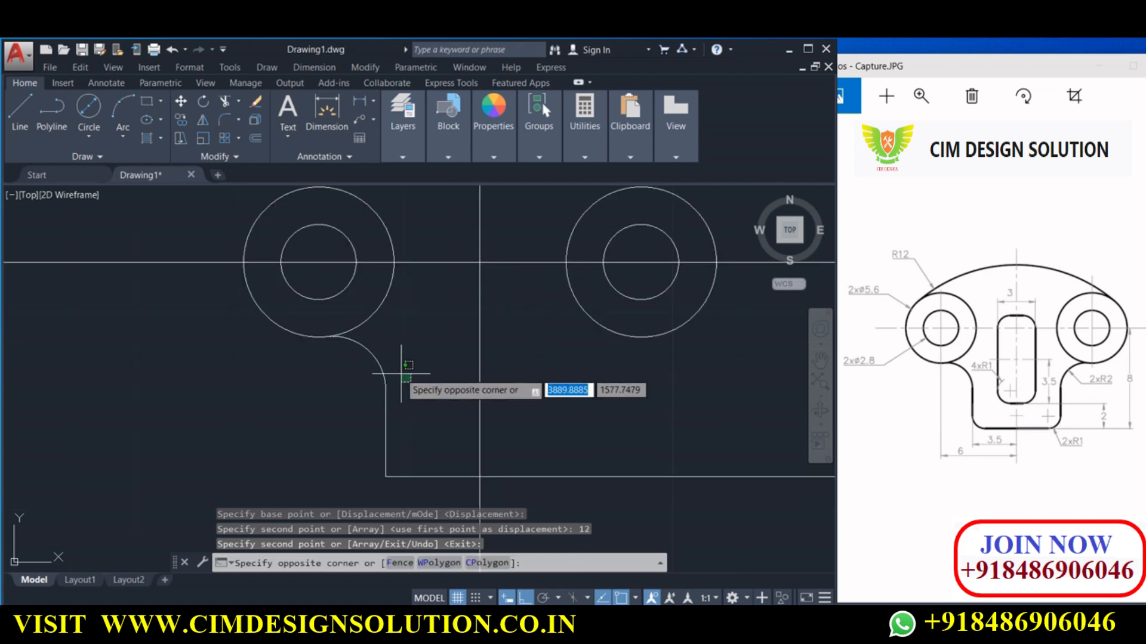
{"action": "left_click", "coordinate": [370, 358]}
{"action": "left_click", "coordinate": [386, 418]}
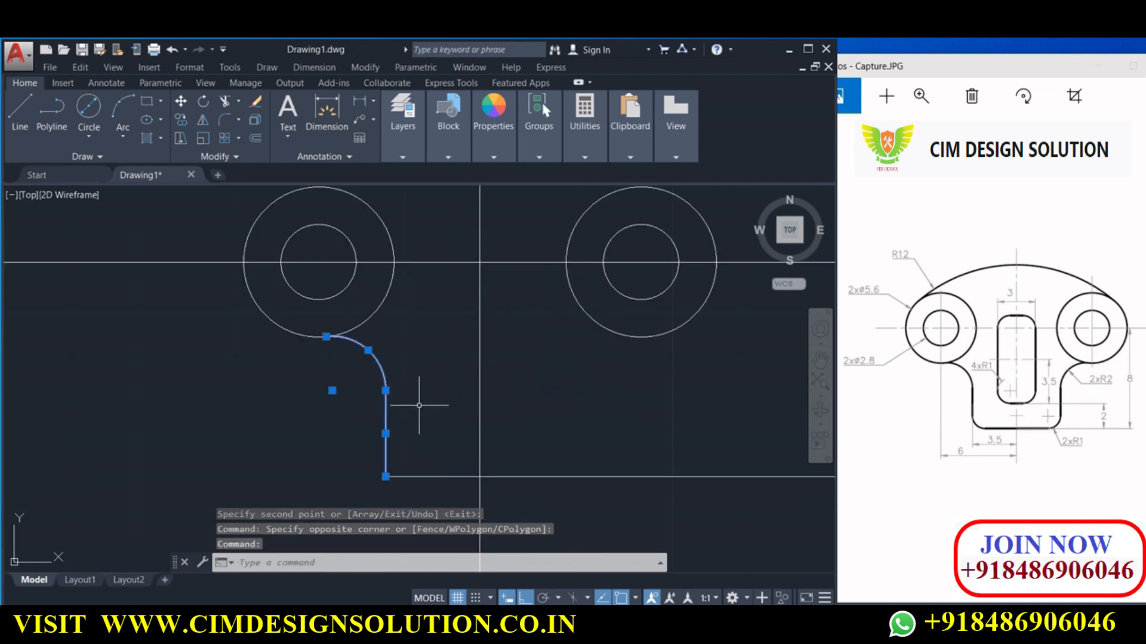
{"action": "left_click", "coordinate": [191, 119]}
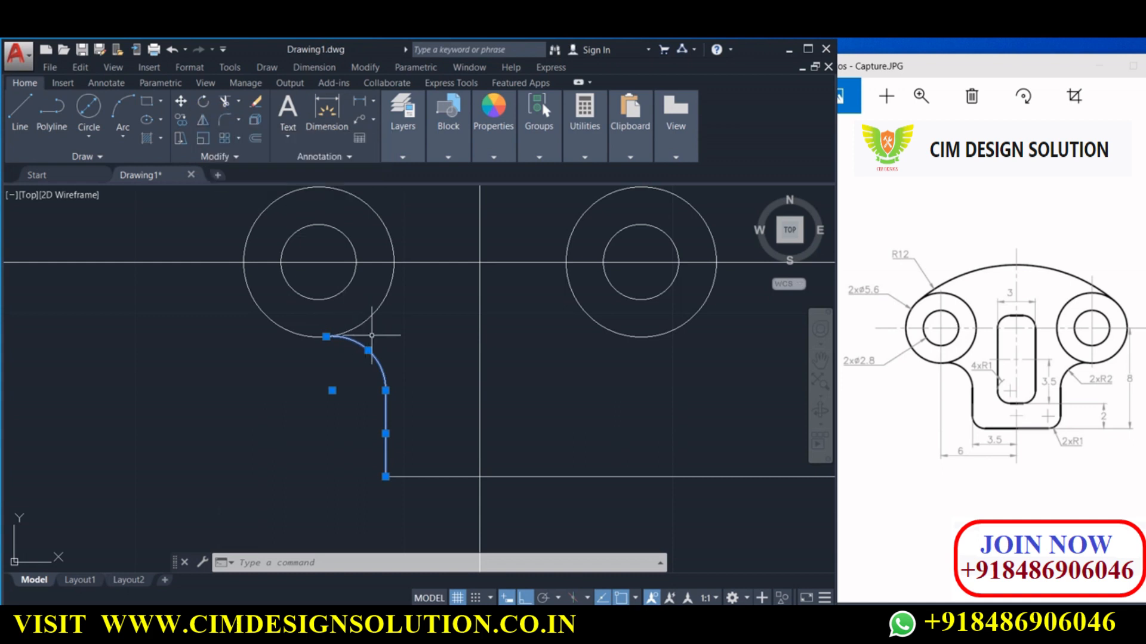
{"action": "type", "text": "MI"}
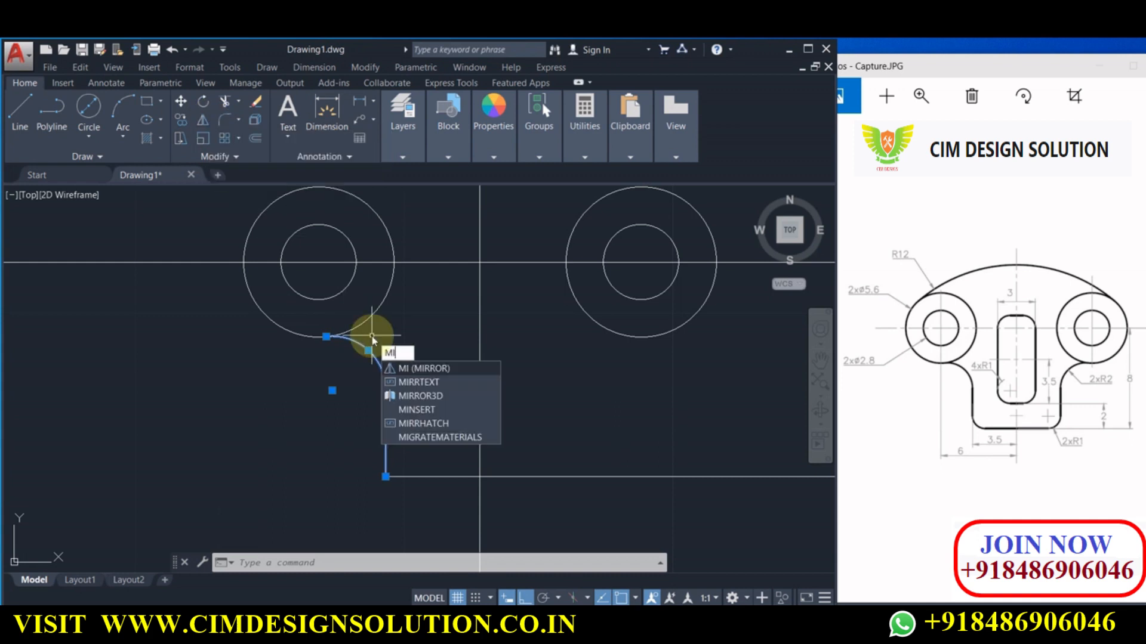
{"action": "key", "text": "Return"}
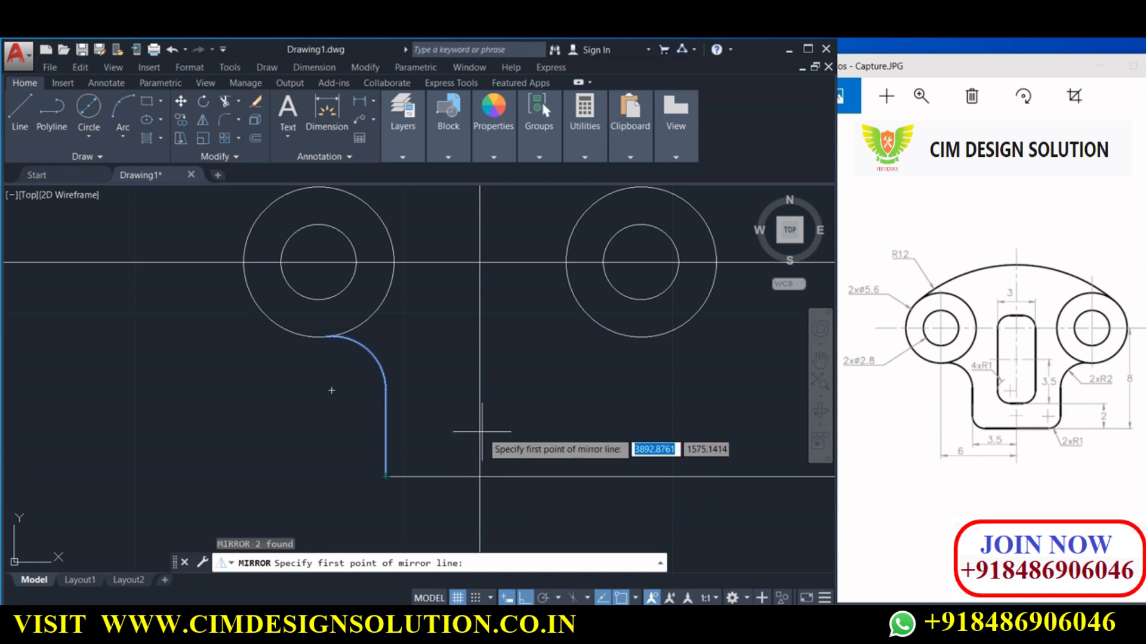
{"action": "left_click", "coordinate": [479, 476]}
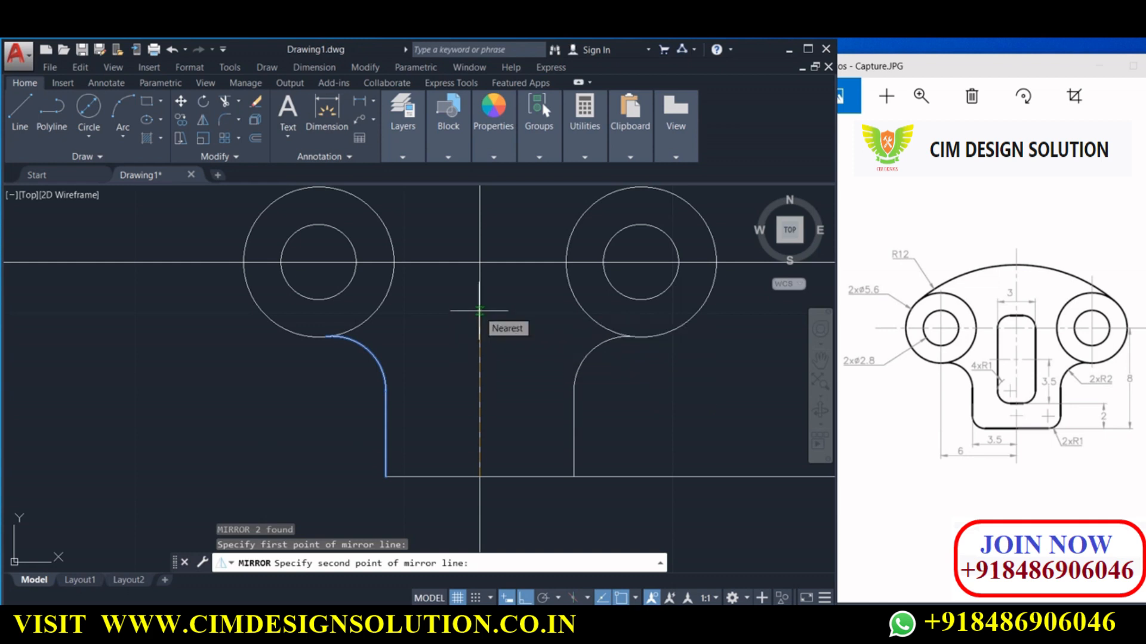
{"action": "left_click", "coordinate": [524, 598]}
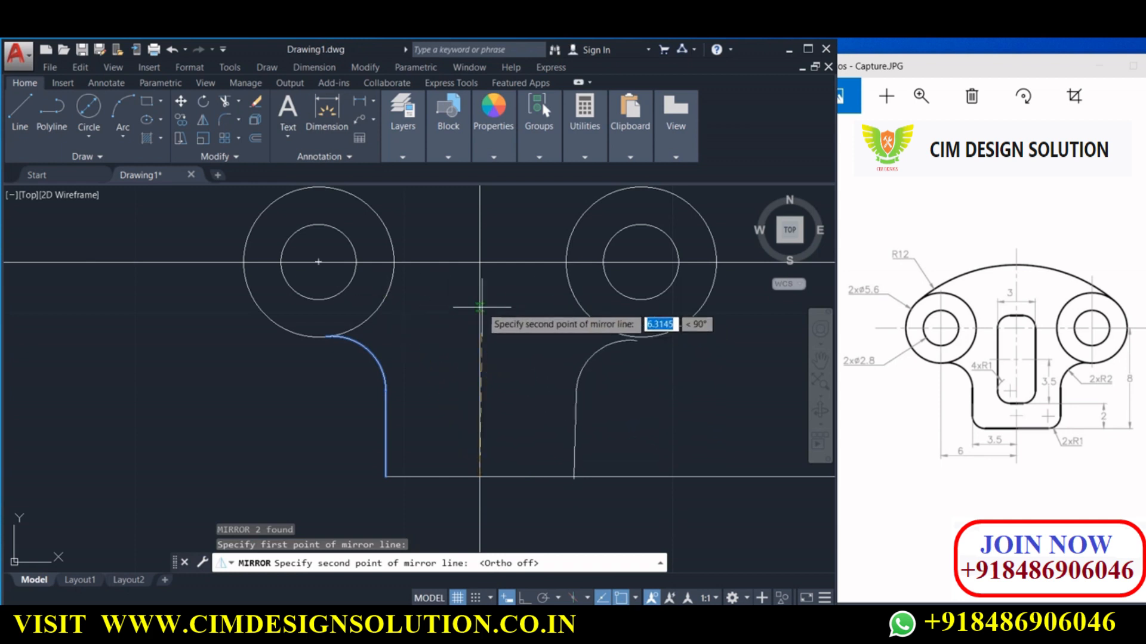
{"action": "left_click", "coordinate": [524, 597]}
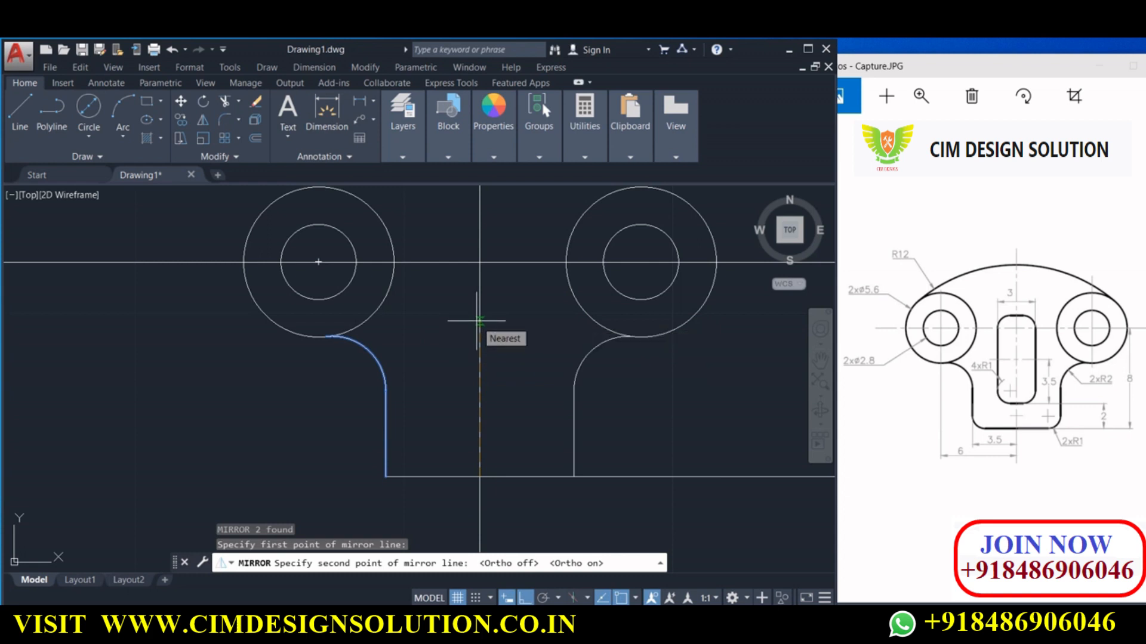
{"action": "left_click", "coordinate": [478, 322]}
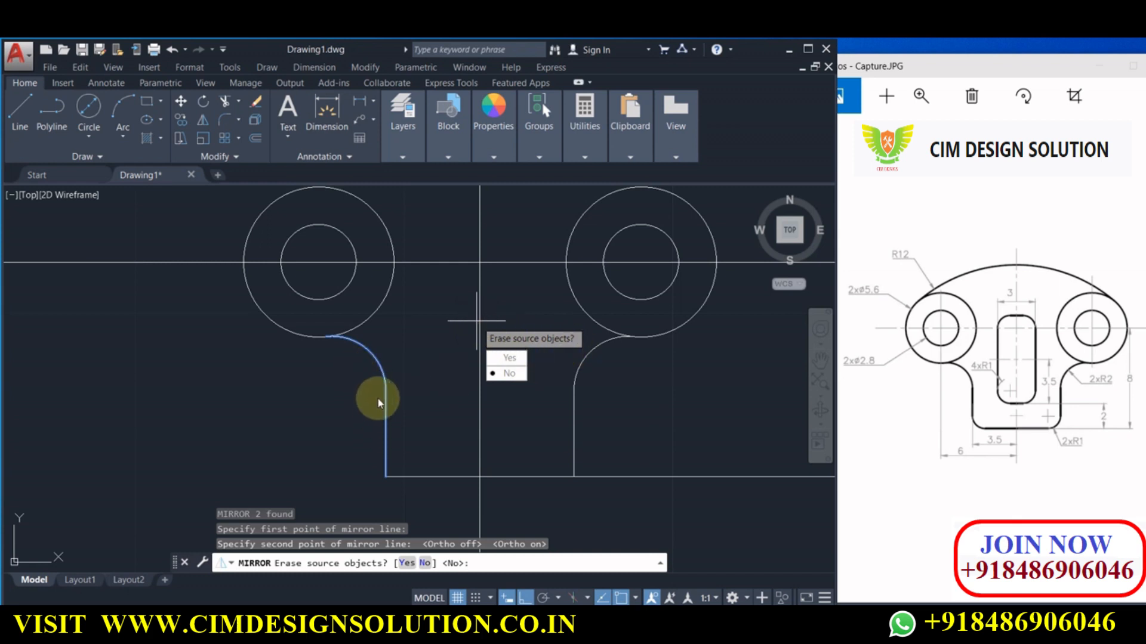
{"action": "right_click", "coordinate": [504, 411]}
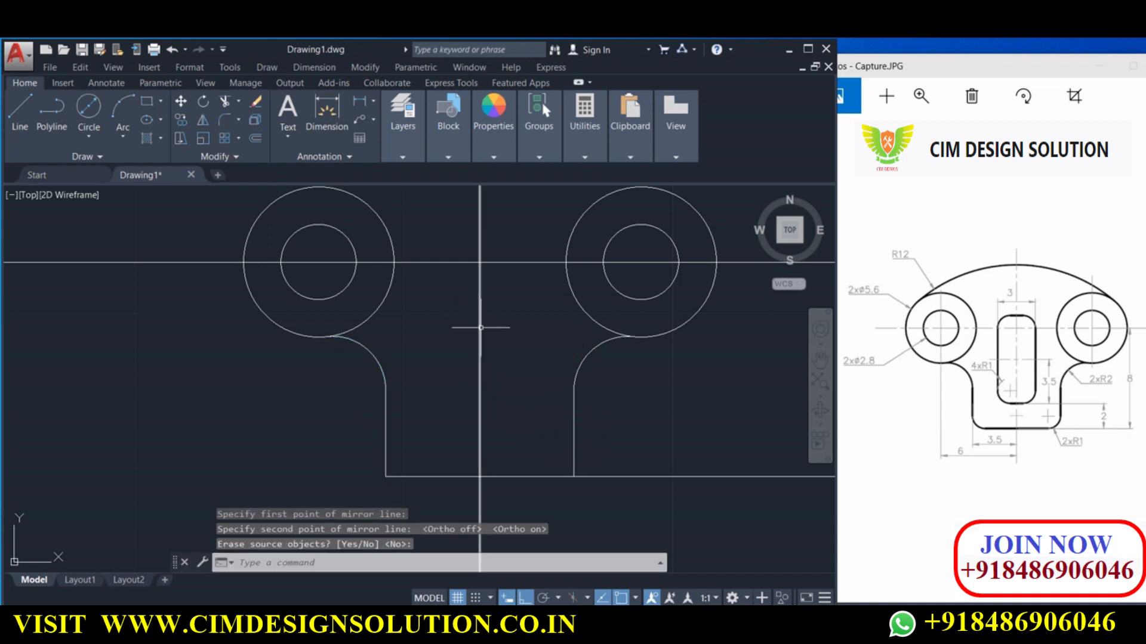
{"action": "scroll", "coordinate": [515, 354], "scroll_direction": "down", "scroll_amount": 2}
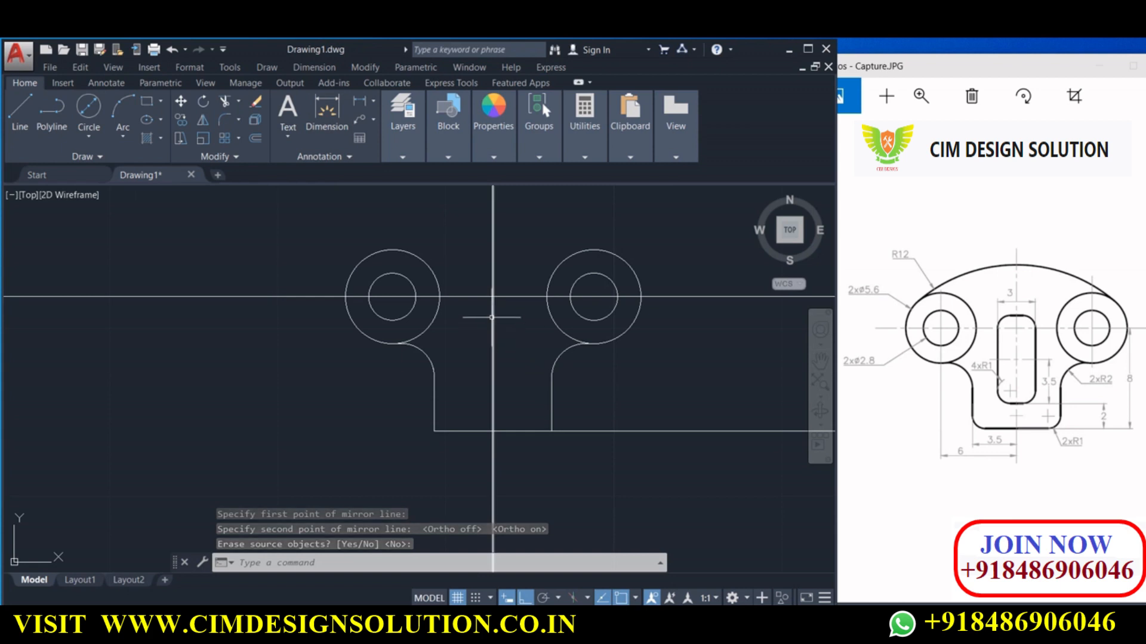
{"action": "middle_click_drag", "start_coordinate": [491, 317], "coordinate": [482, 385]}
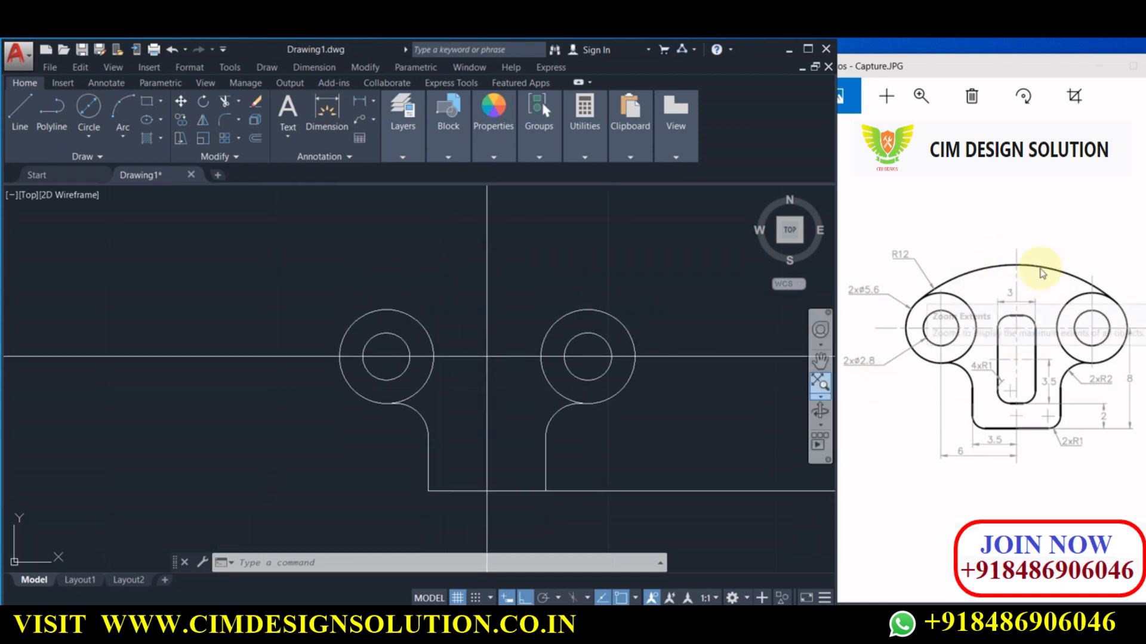
{"action": "left_click", "coordinate": [123, 138]}
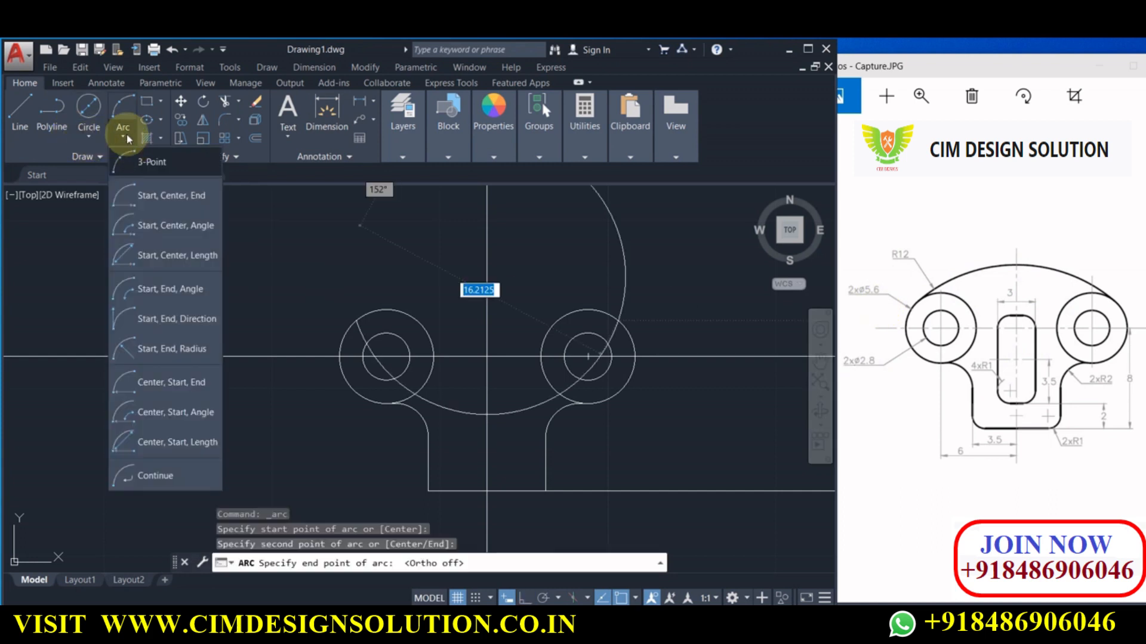
{"action": "left_click", "coordinate": [170, 348]}
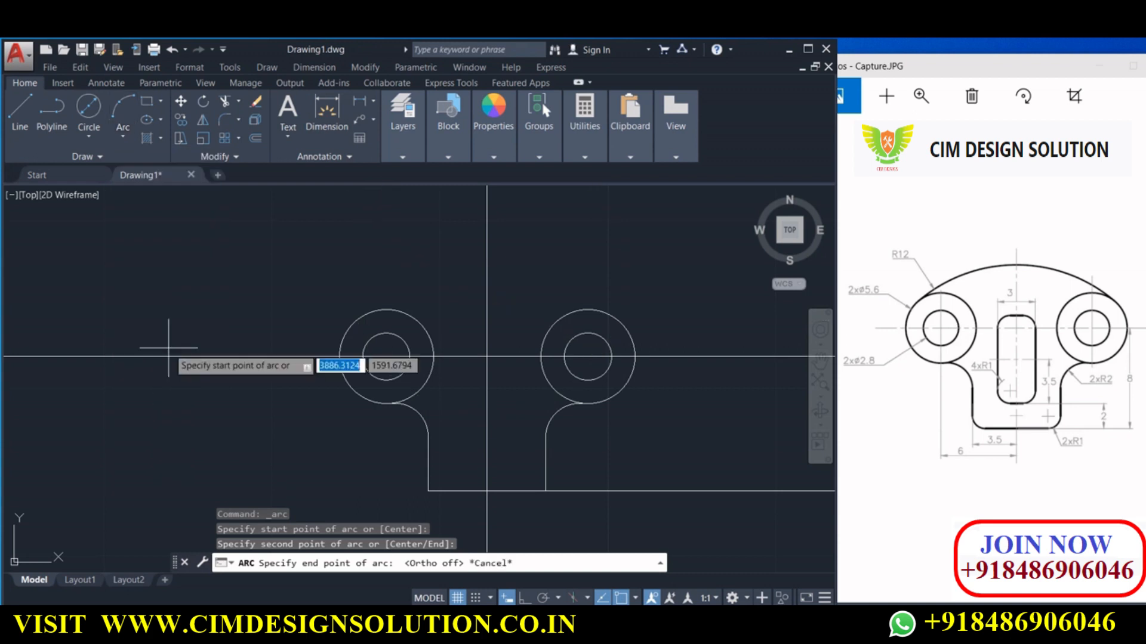
{"action": "left_click", "coordinate": [364, 314]}
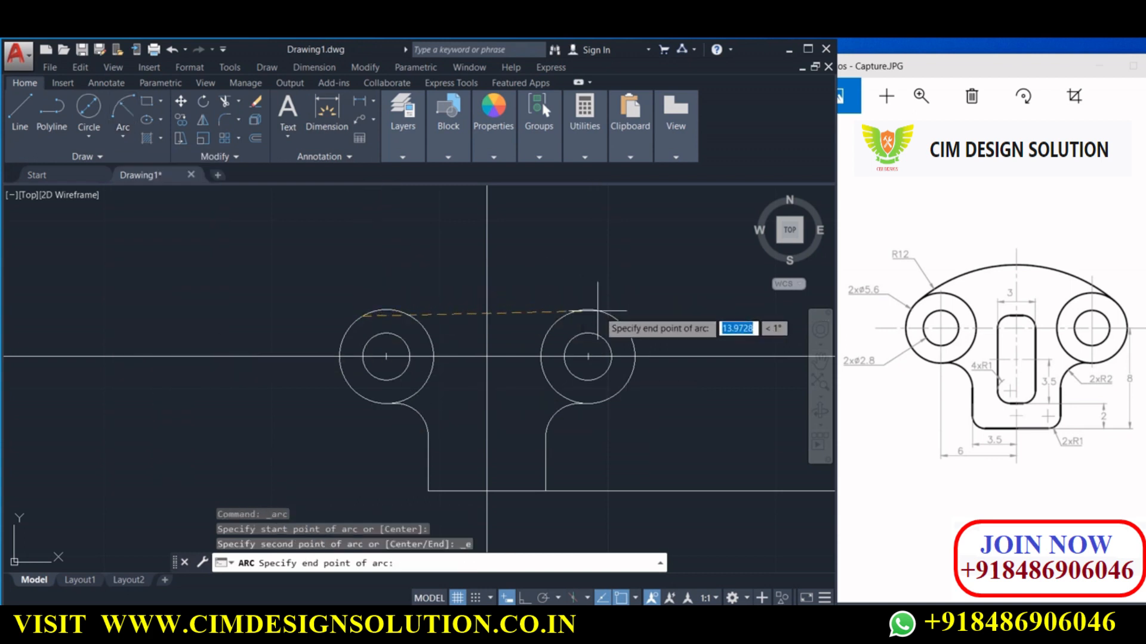
{"action": "left_click", "coordinate": [604, 310]}
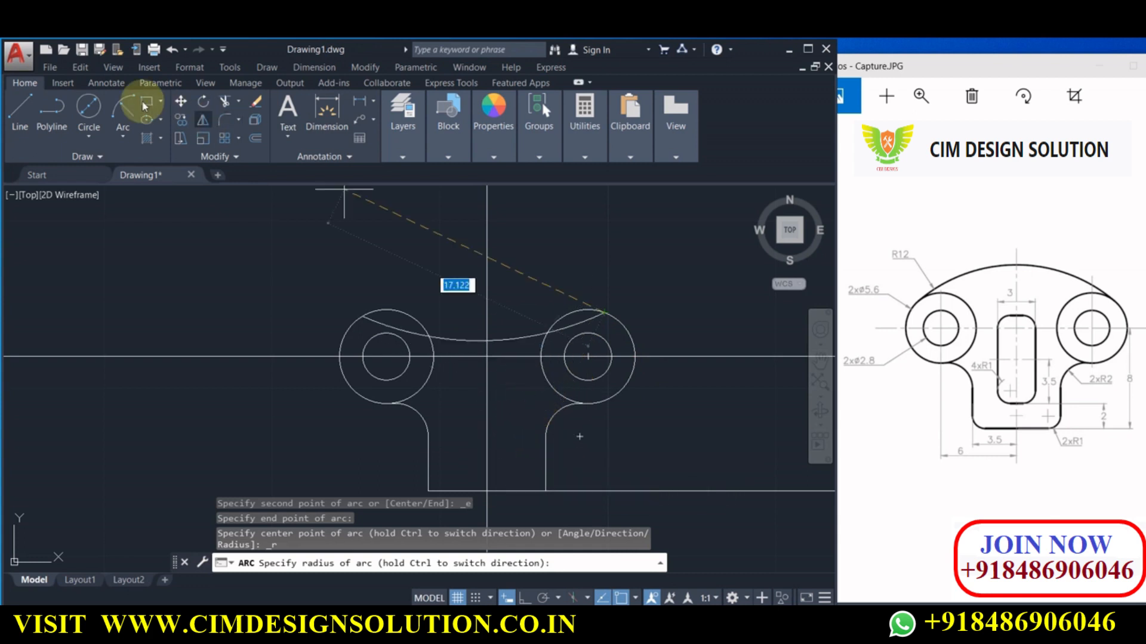
- Draw a radius 12 Start, End, Radius arc from the upper edge of the right lug's outer circle to that of the left lug
{"action": "left_click", "coordinate": [122, 110]}
{"action": "left_click", "coordinate": [589, 310]}
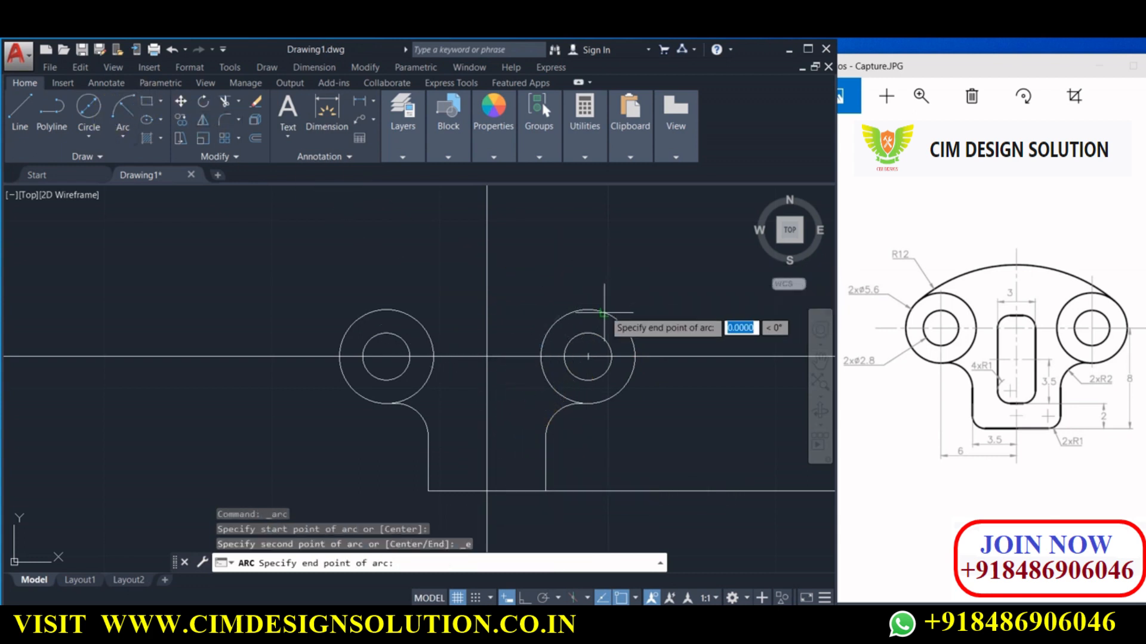
{"action": "left_click", "coordinate": [362, 315]}
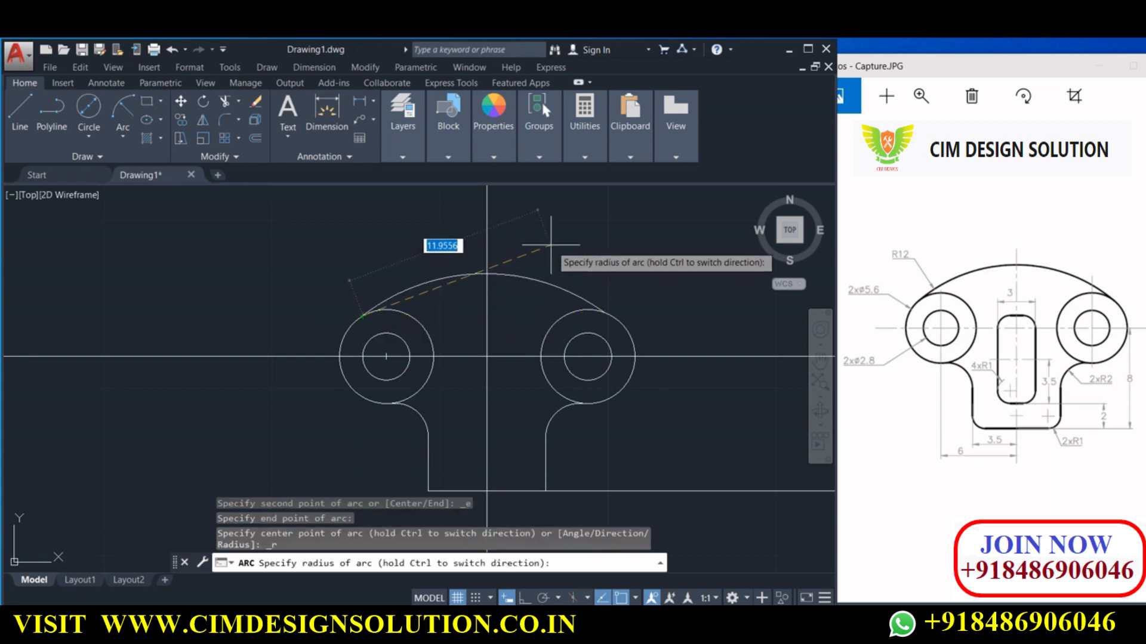
{"action": "type", "text": "1"}
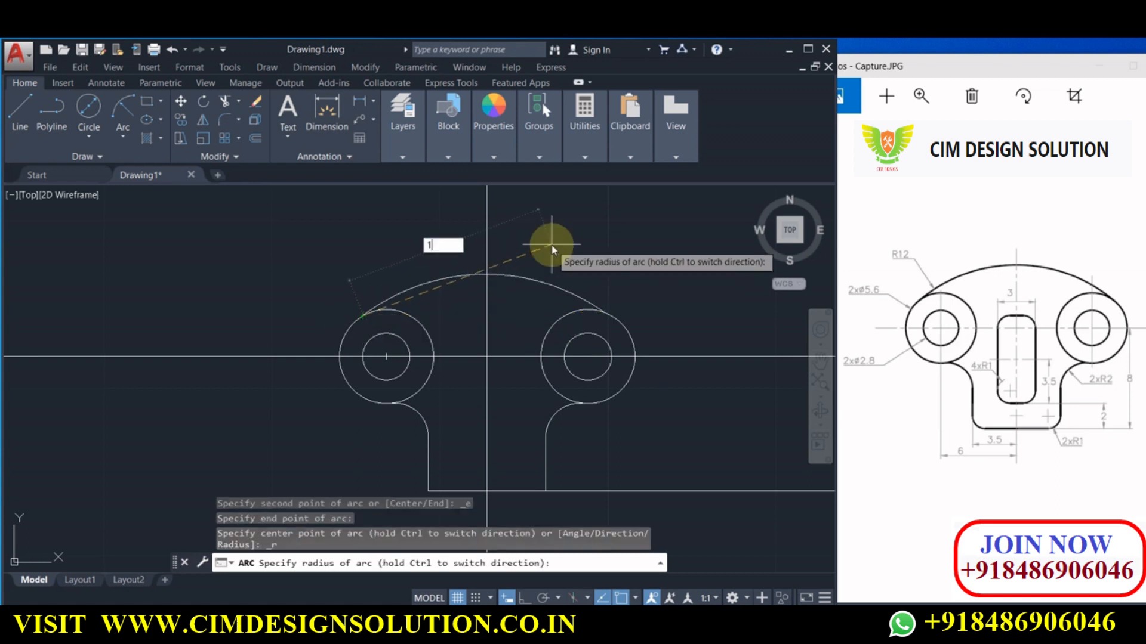
{"action": "type", "text": "2"}
{"action": "key", "text": "Return"}
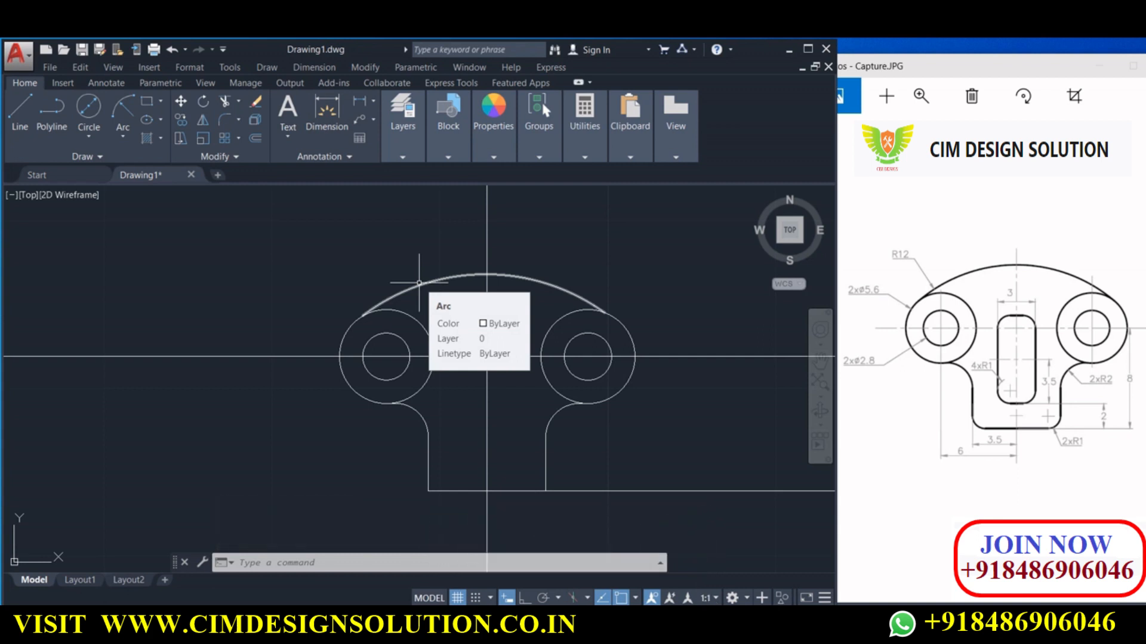
- Draw a radius 12 circle tangent to the outer upper edges of both 5.6 circles with Tan, Tan, Radius
{"action": "left_click", "coordinate": [125, 138]}
{"action": "left_click", "coordinate": [88, 137]}
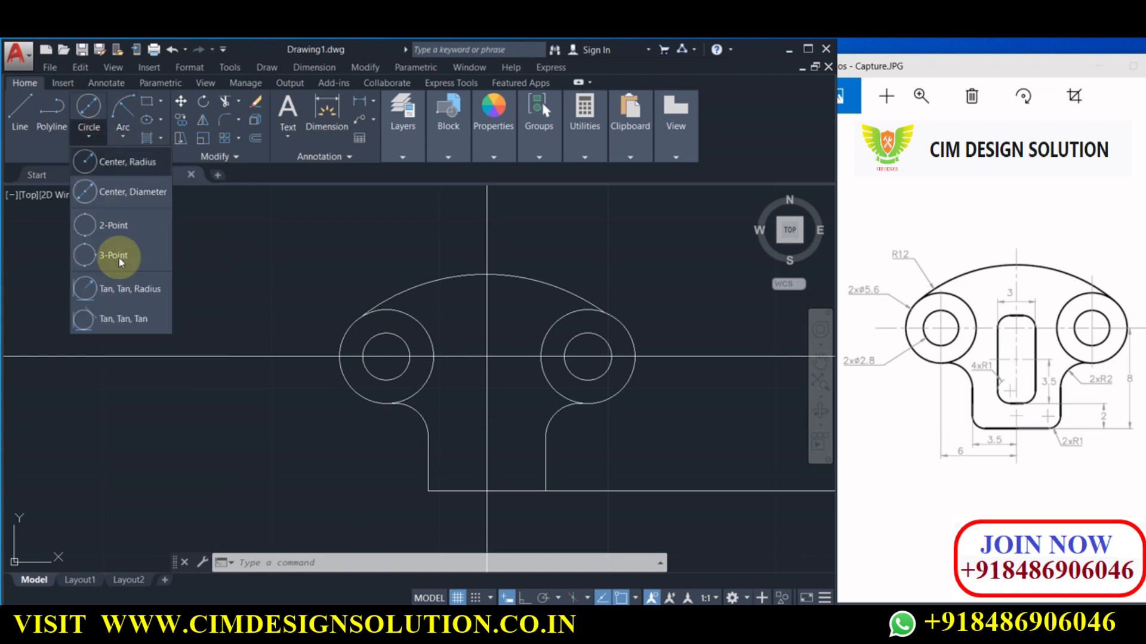
{"action": "left_click", "coordinate": [129, 297]}
{"action": "scroll", "coordinate": [352, 330], "scroll_direction": "up", "scroll_amount": 2}
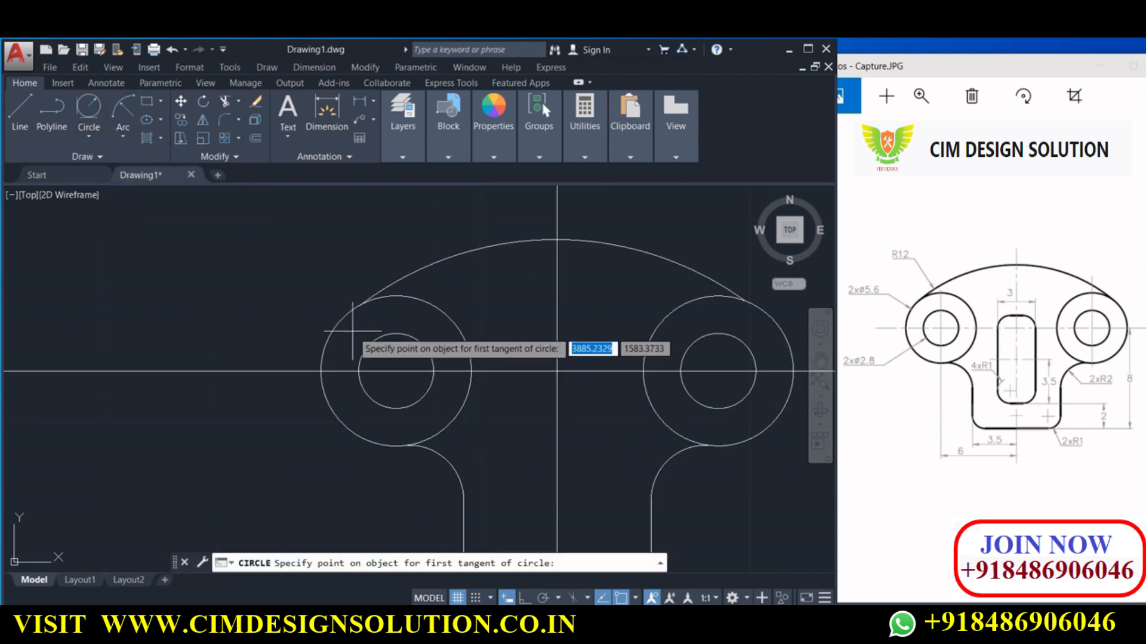
{"action": "left_click", "coordinate": [333, 330]}
{"action": "left_click", "coordinate": [768, 316]}
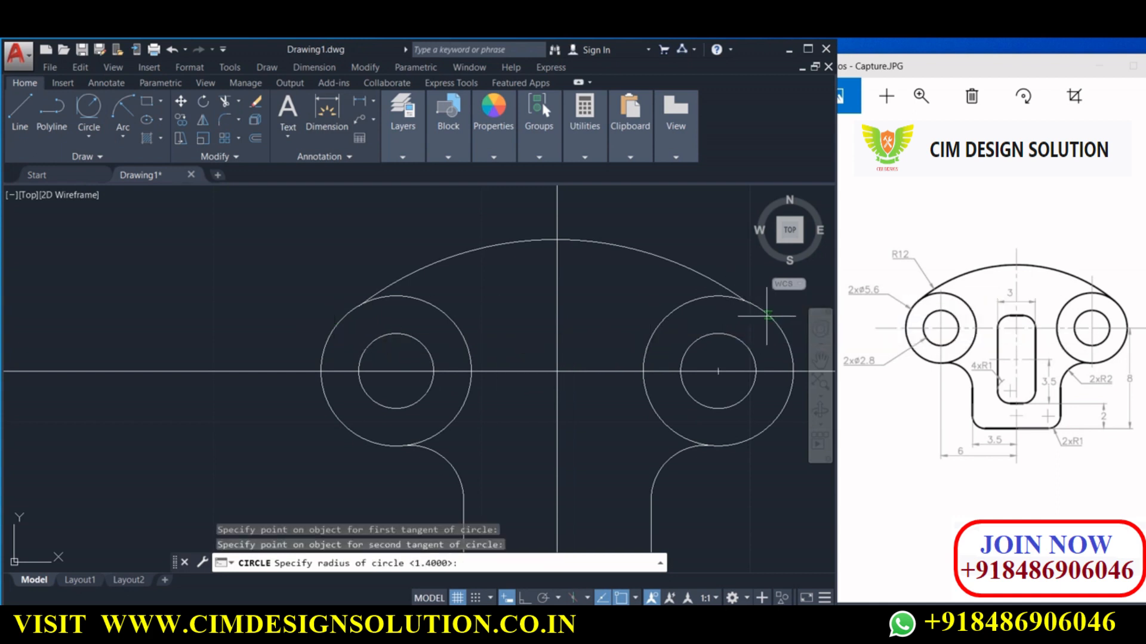
{"action": "type", "text": "12"}
{"action": "key", "text": "Return"}
{"action": "mouse_move", "coordinate": [488, 292]}
{"action": "middle_mouse_down"}
{"action": "mouse_move", "coordinate": [481, 260]}
{"action": "mouse_move", "coordinate": [403, 271]}
{"action": "middle_mouse_up"}
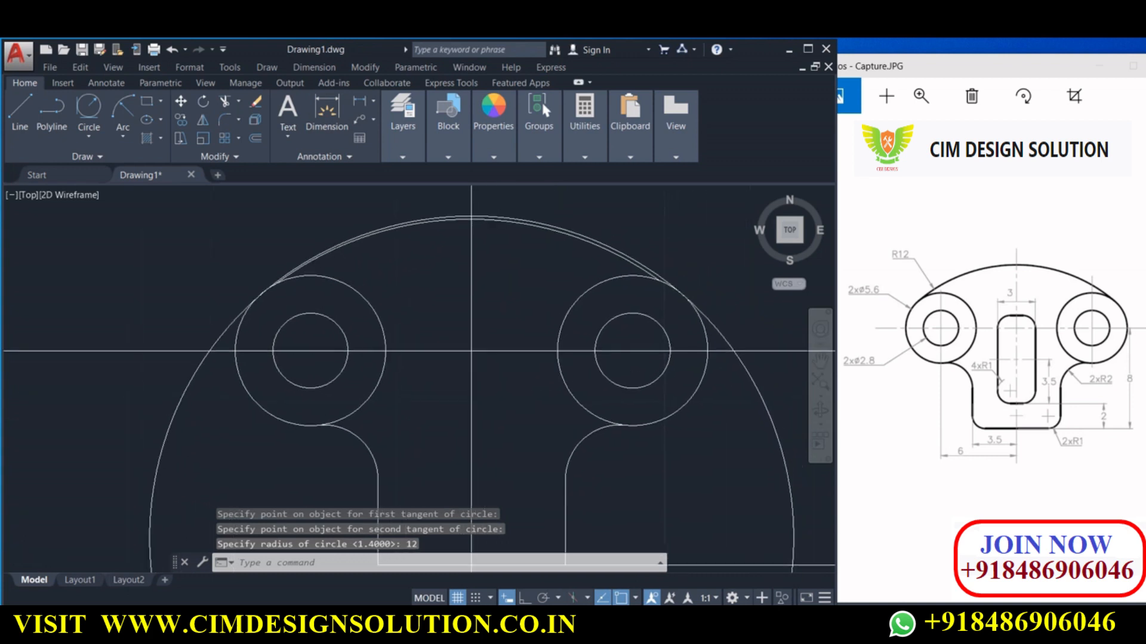
- Delete the radius 12 arc lying just beneath the top of the large tangent circle
{"action": "left_click", "coordinate": [592, 244]}
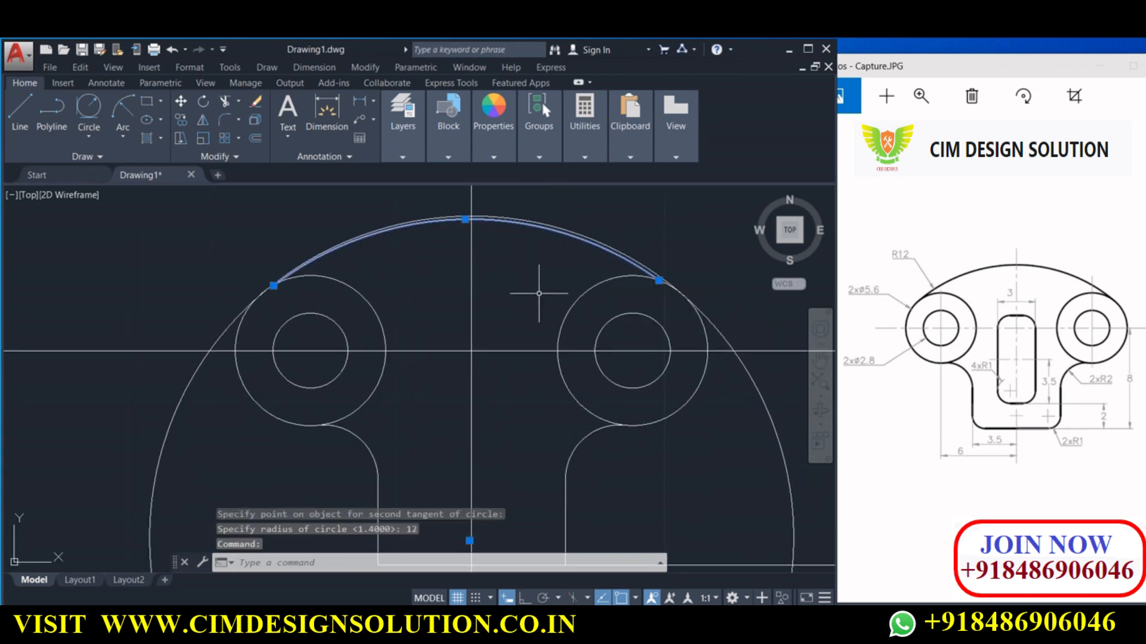
{"action": "key", "text": "Delete"}
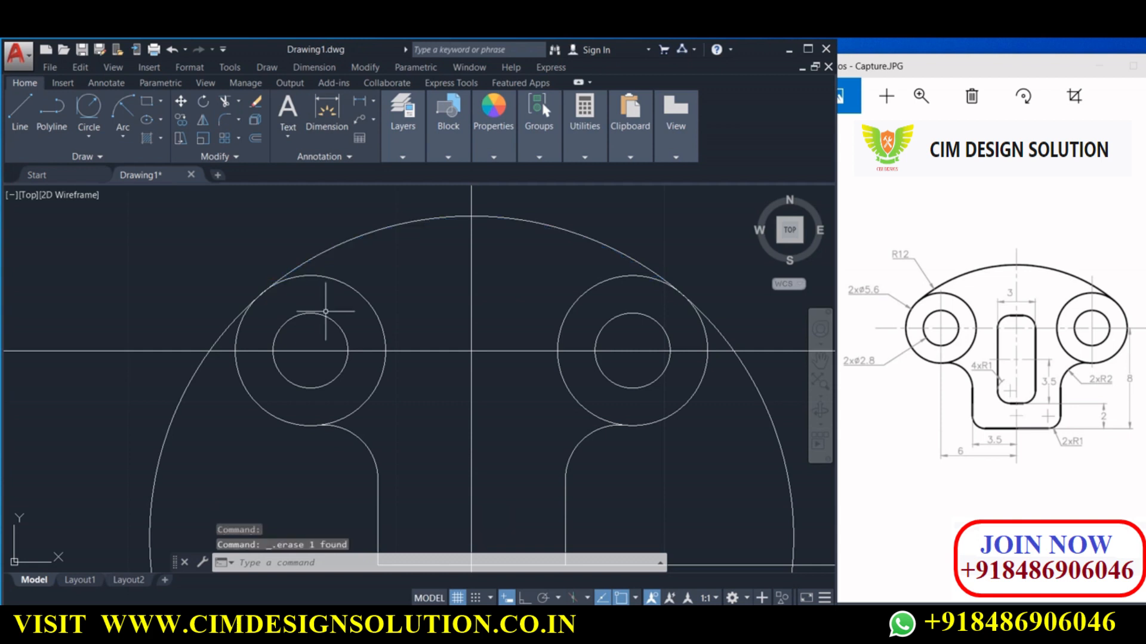
{"action": "scroll", "coordinate": [380, 297], "scroll_direction": "down", "scroll_amount": 4}
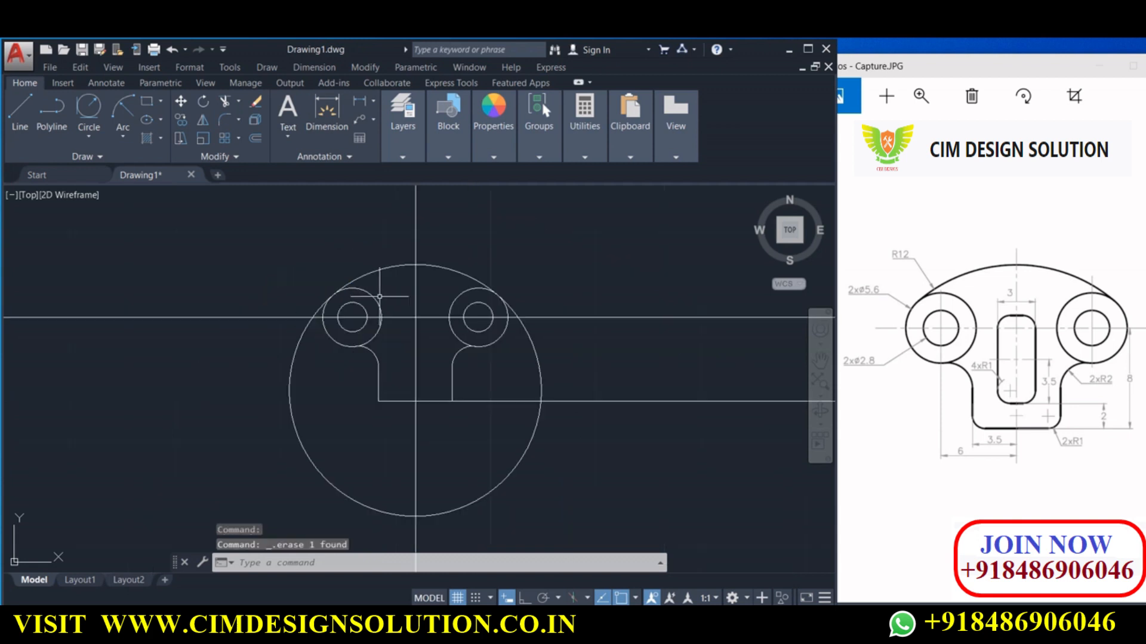
{"action": "left_click", "coordinate": [88, 137]}
{"action": "left_click", "coordinate": [124, 295]}
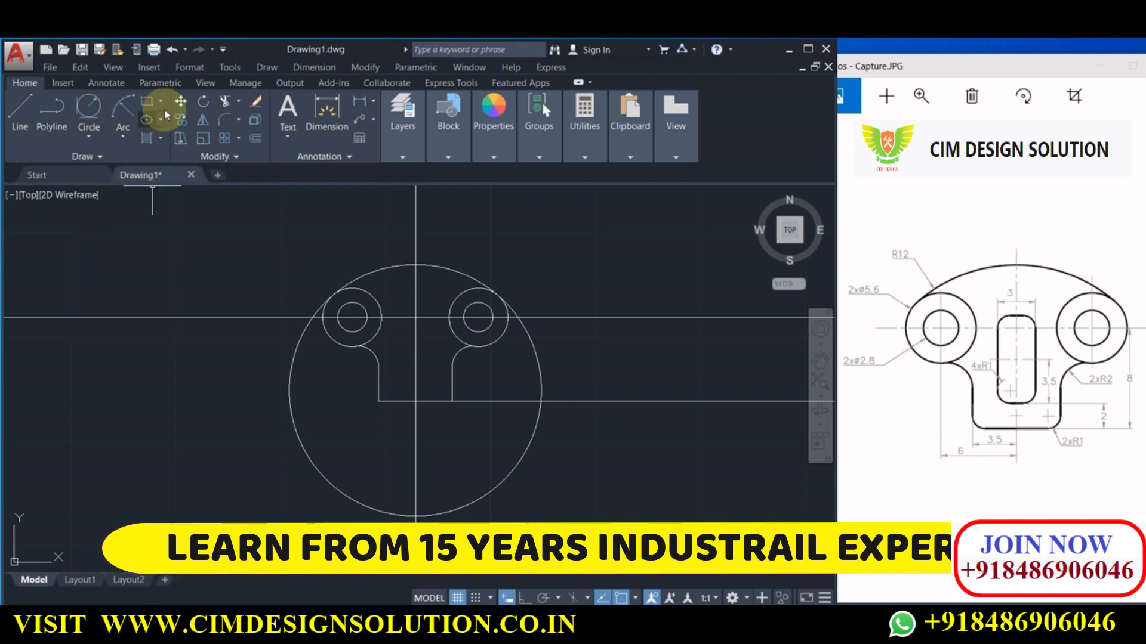
- Trim the large circle beside both outer lug circles and delete its remaining lower part, keeping only the arc over the lugs
{"action": "left_click", "coordinate": [225, 101]}
{"action": "key", "text": "Return"}
{"action": "scroll", "coordinate": [328, 337], "scroll_direction": "up", "scroll_amount": 2}
{"action": "scroll", "coordinate": [328, 337], "scroll_direction": "up", "scroll_amount": 2}
{"action": "left_click", "coordinate": [285, 223]}
{"action": "scroll", "coordinate": [277, 326], "scroll_direction": "down", "scroll_amount": 3}
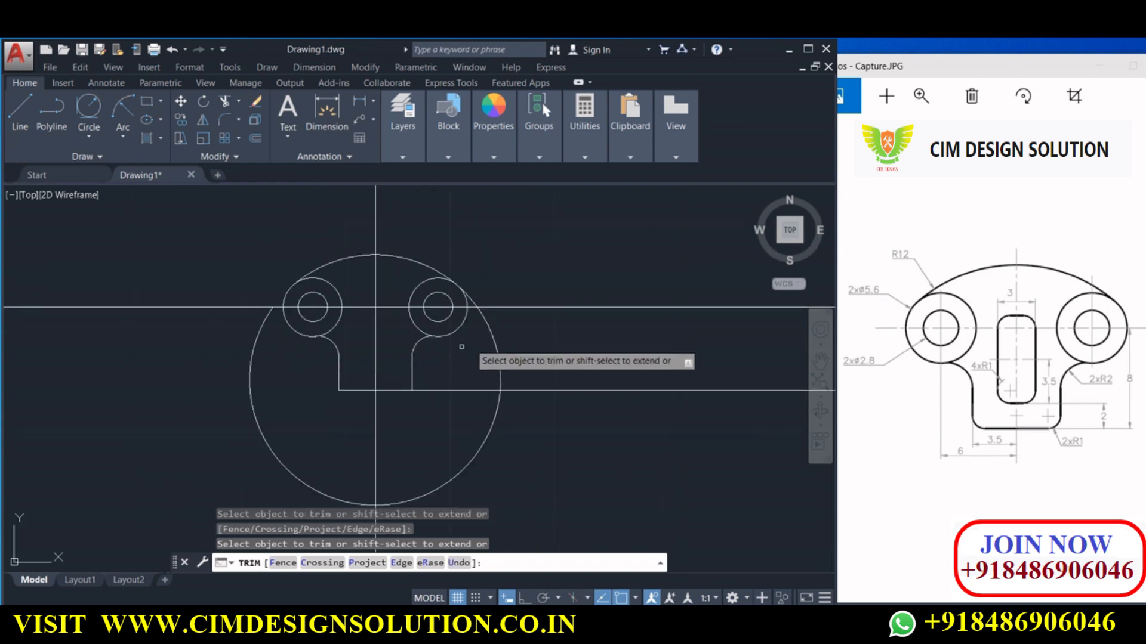
{"action": "left_click", "coordinate": [488, 308]}
{"action": "right_click", "coordinate": [488, 308]}
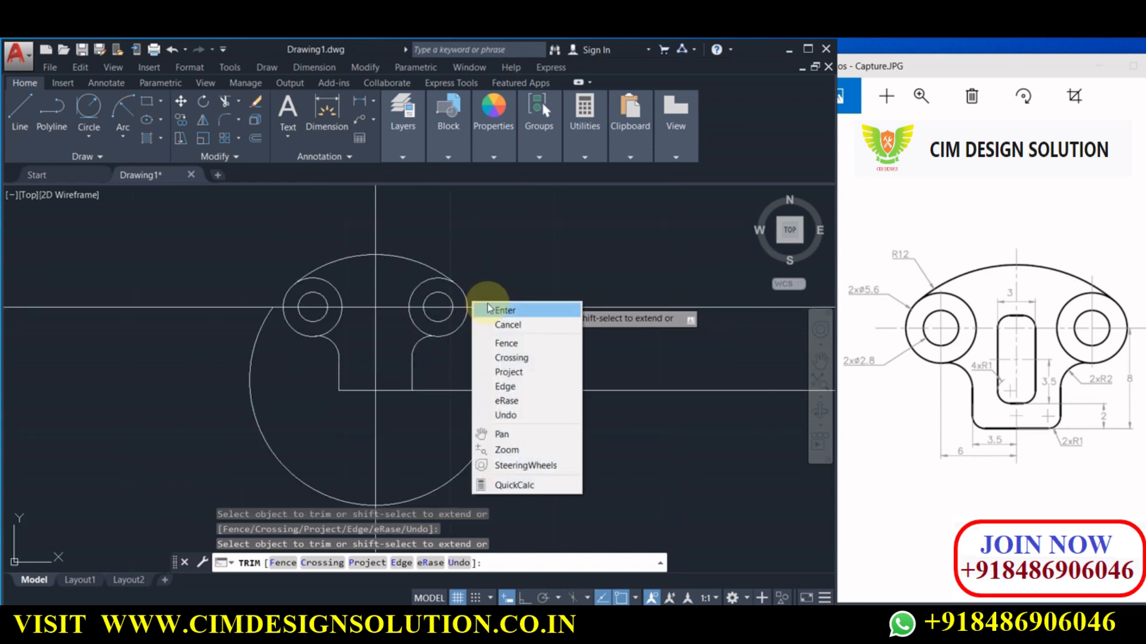
{"action": "left_click", "coordinate": [505, 310]}
{"action": "left_click", "coordinate": [499, 401]}
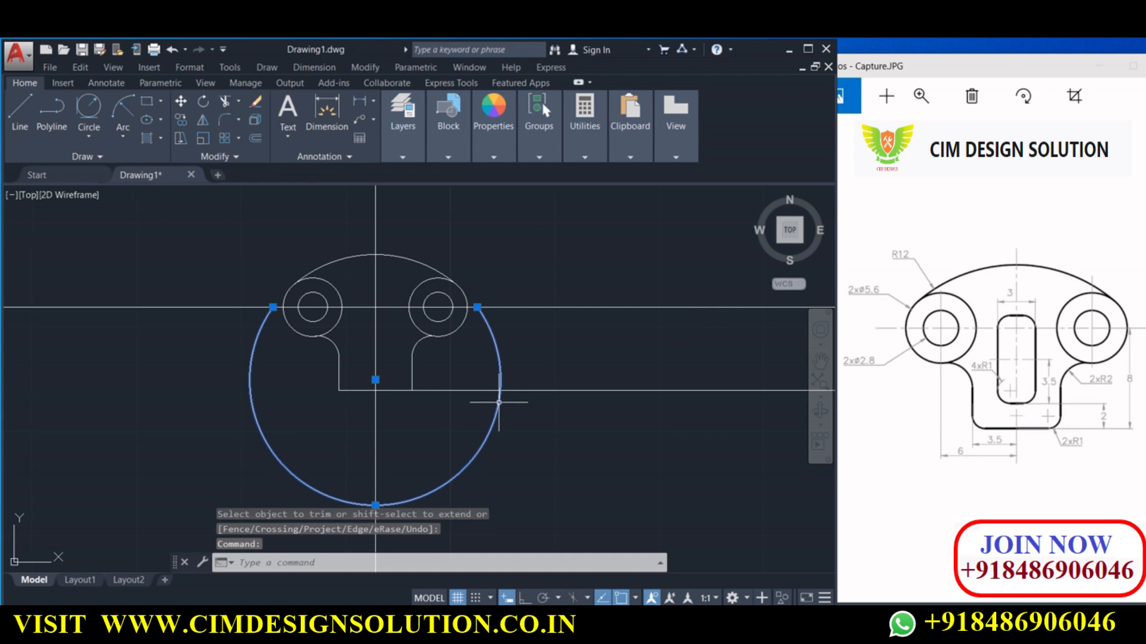
{"action": "key", "text": "Delete"}
- Offset the bracket's base line upward by 2, and offset that new line upward by 7
{"action": "scroll", "coordinate": [355, 342], "scroll_direction": "up", "scroll_amount": 4}
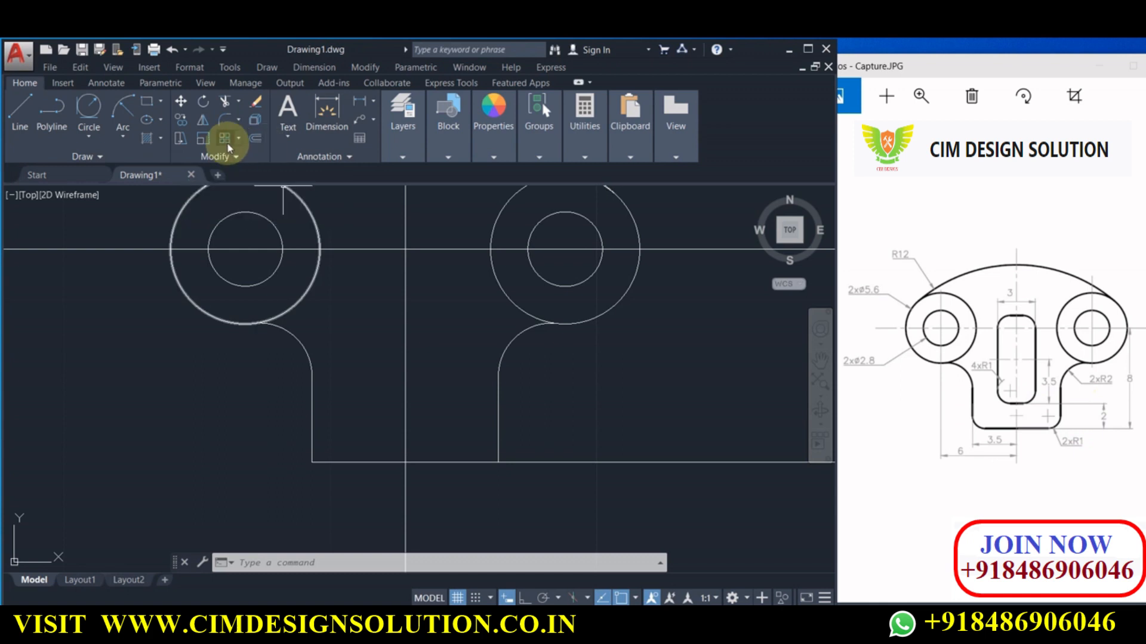
{"action": "left_click", "coordinate": [253, 139]}
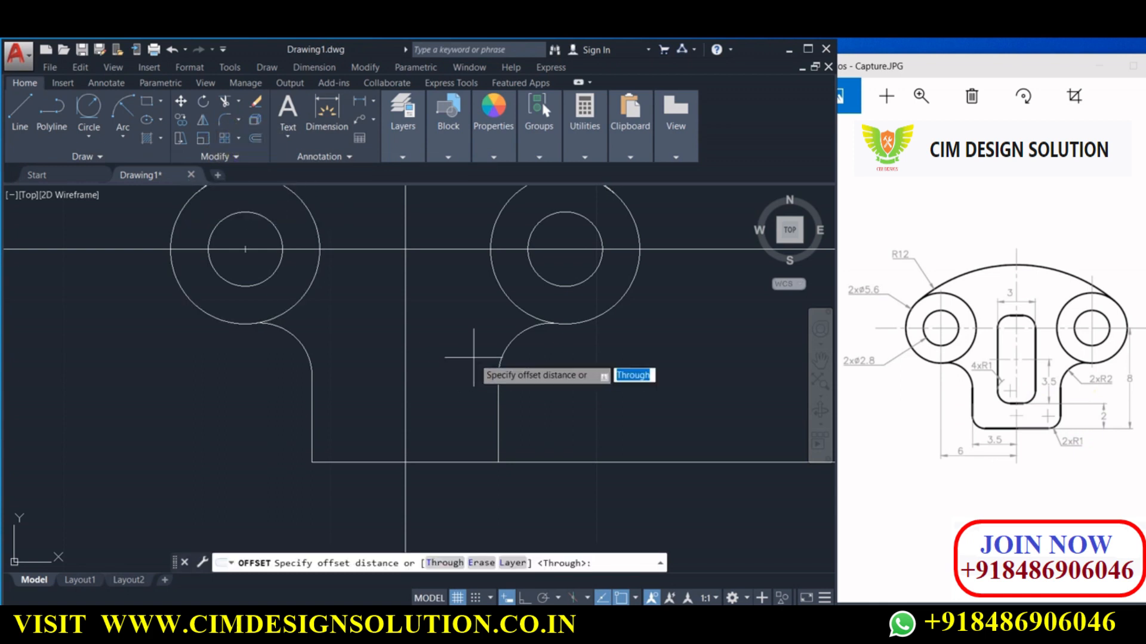
{"action": "key", "text": "Return"}
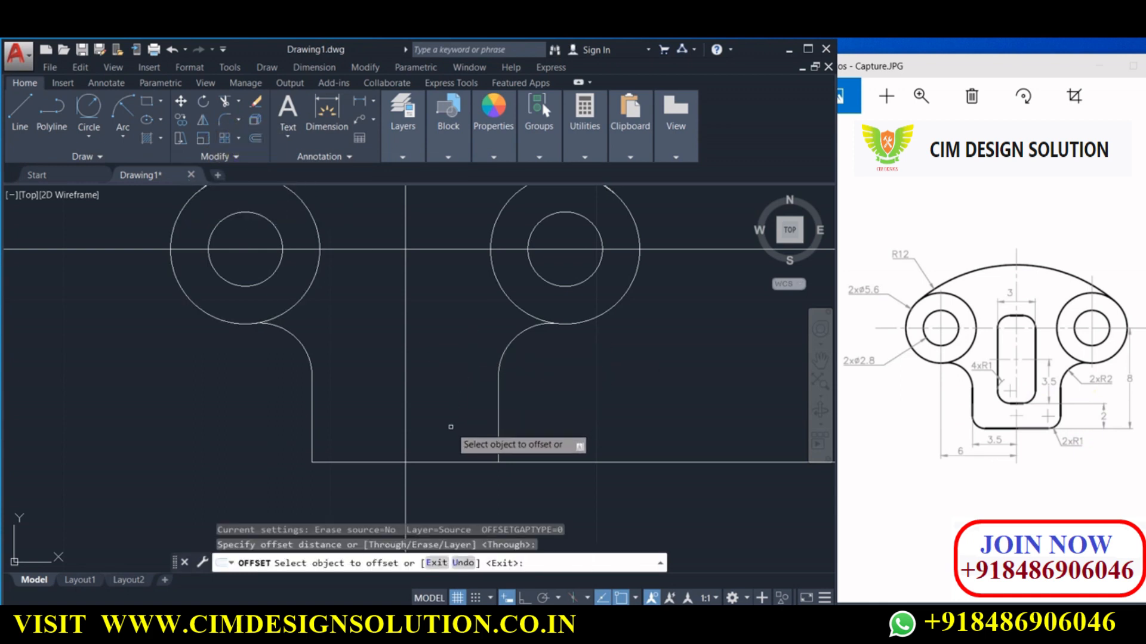
{"action": "left_click", "coordinate": [422, 462]}
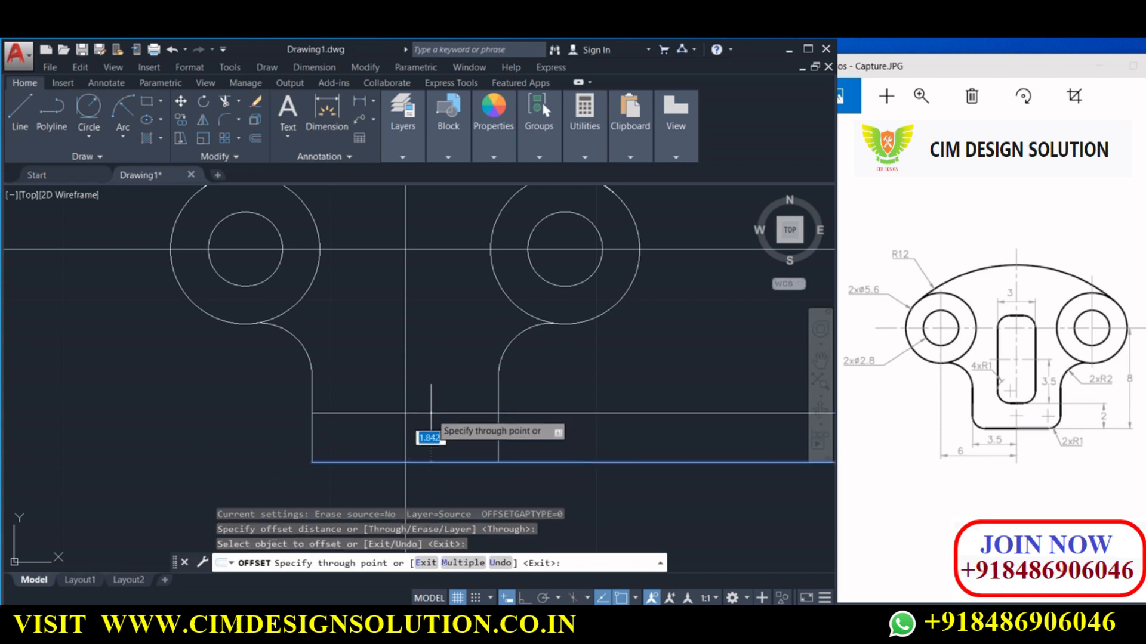
{"action": "type", "text": "2"}
{"action": "key", "text": "Return"}
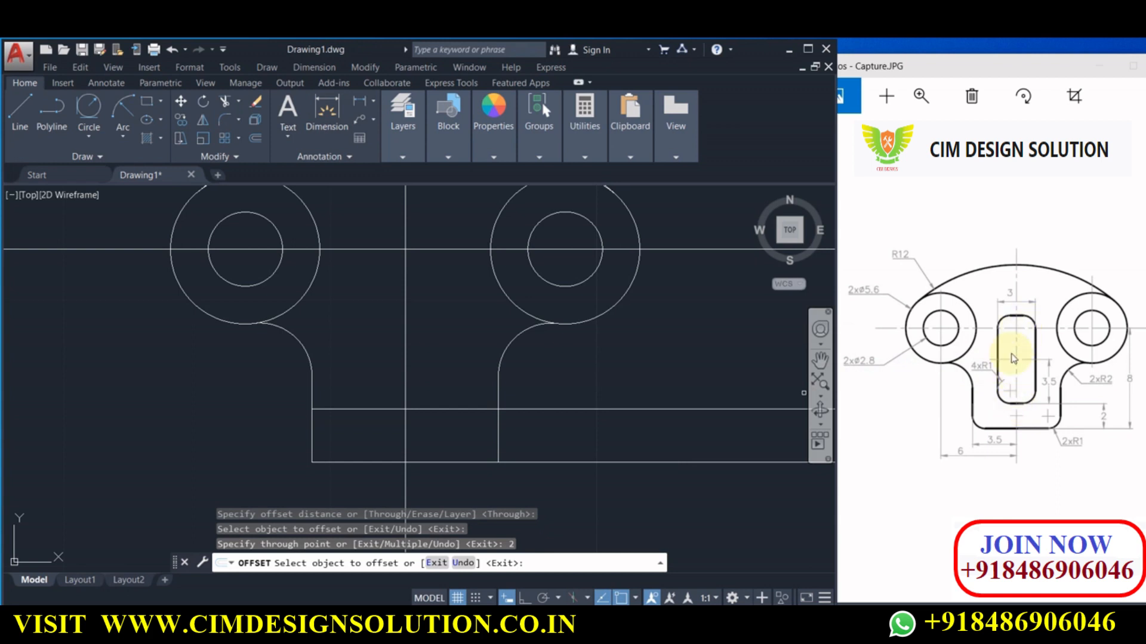
{"action": "left_click", "coordinate": [449, 409]}
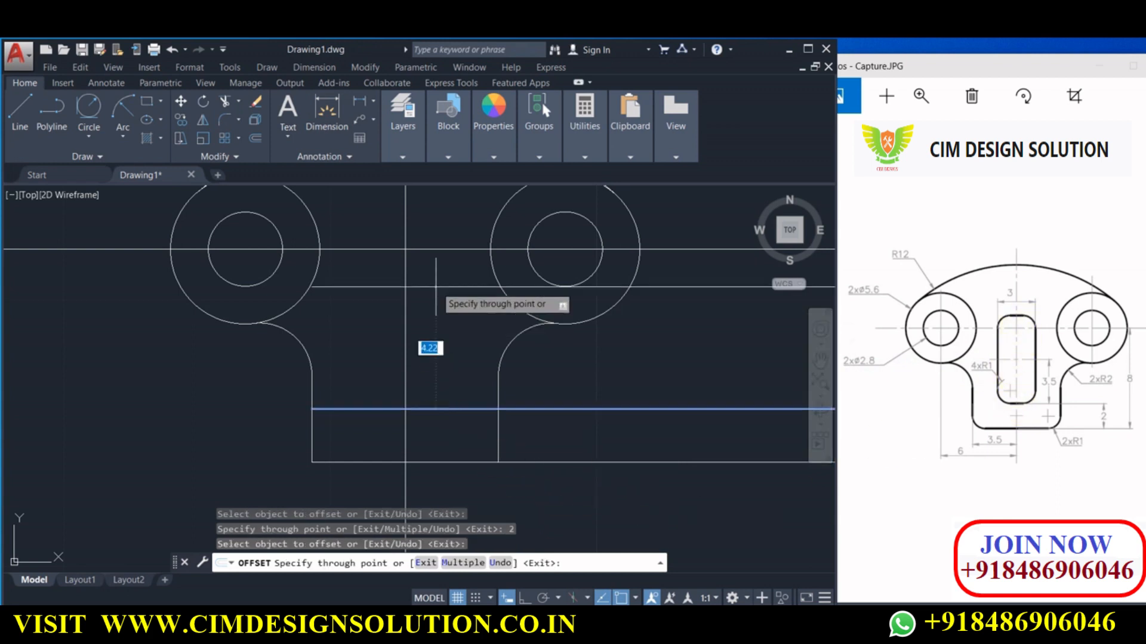
{"action": "type", "text": "7"}
{"action": "key", "text": "Return"}
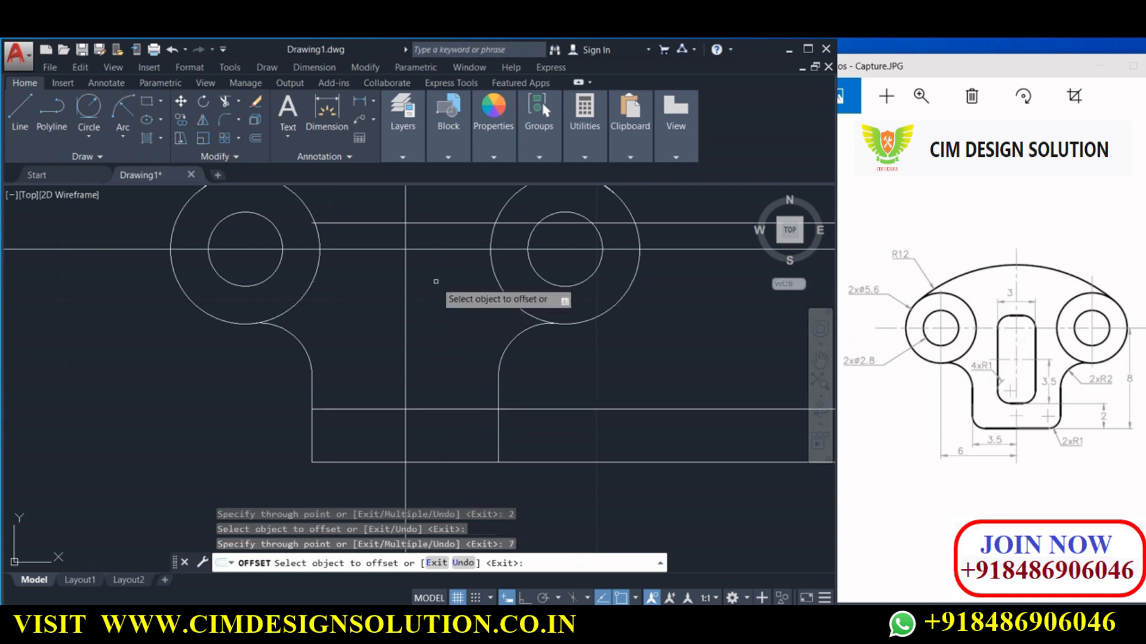
- Offset the vertical centre line by 1.5 to each side to form the slot's side lines
{"action": "left_click", "coordinate": [405, 295]}
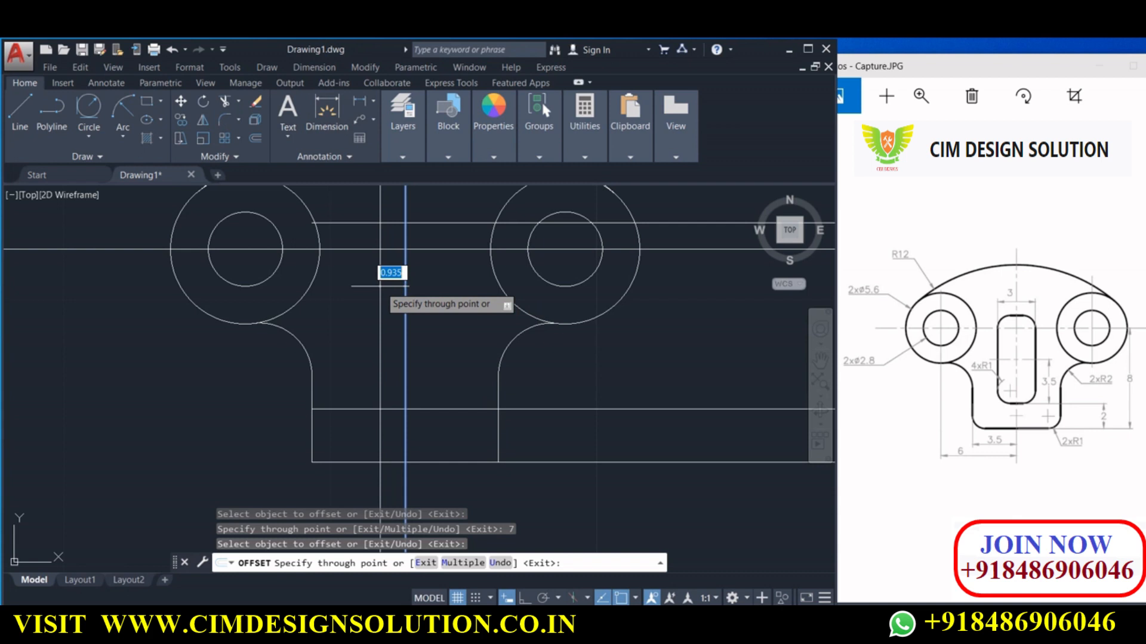
{"action": "type", "text": "1.5"}
{"action": "key", "text": "Return"}
{"action": "left_click", "coordinate": [404, 268]}
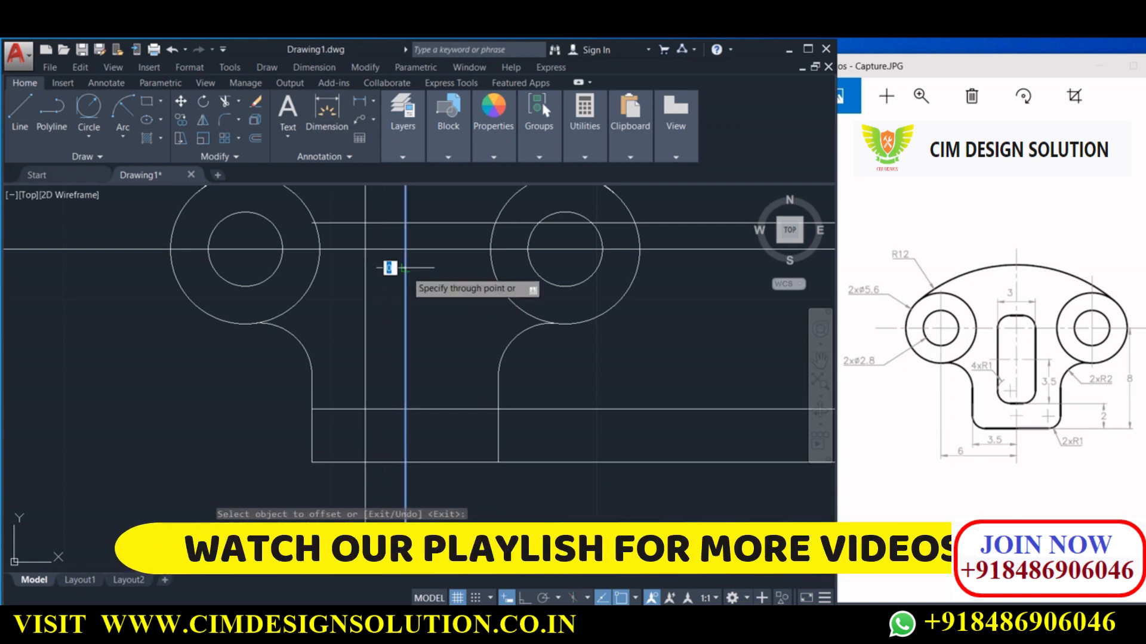
{"action": "type", "text": "1.5"}
{"action": "key", "text": "Return"}
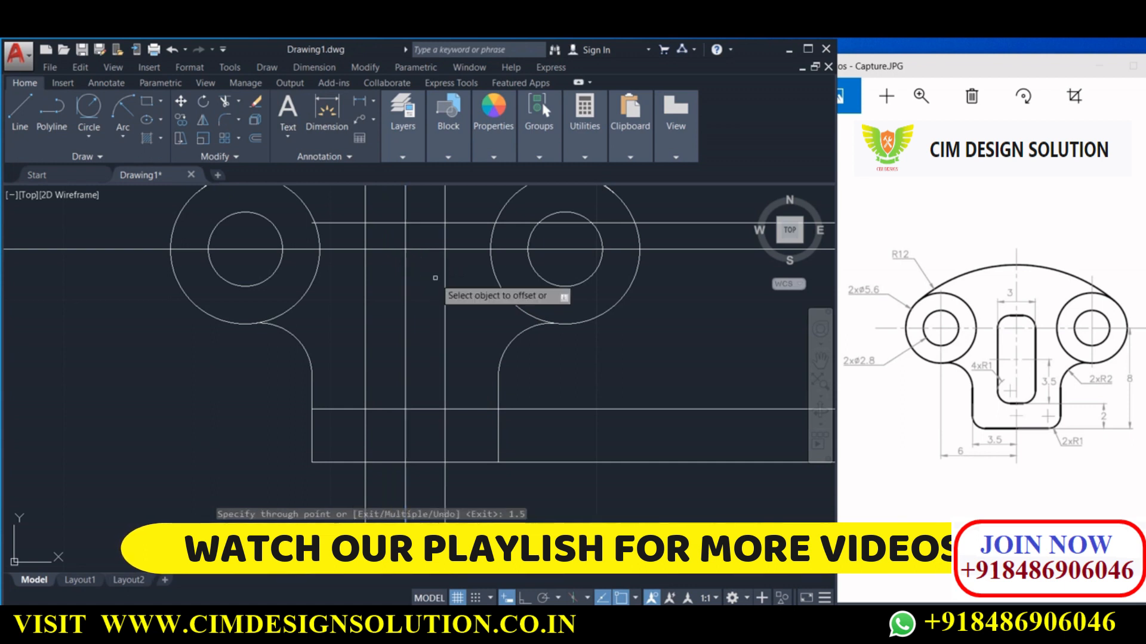
{"action": "key", "text": "Return"}
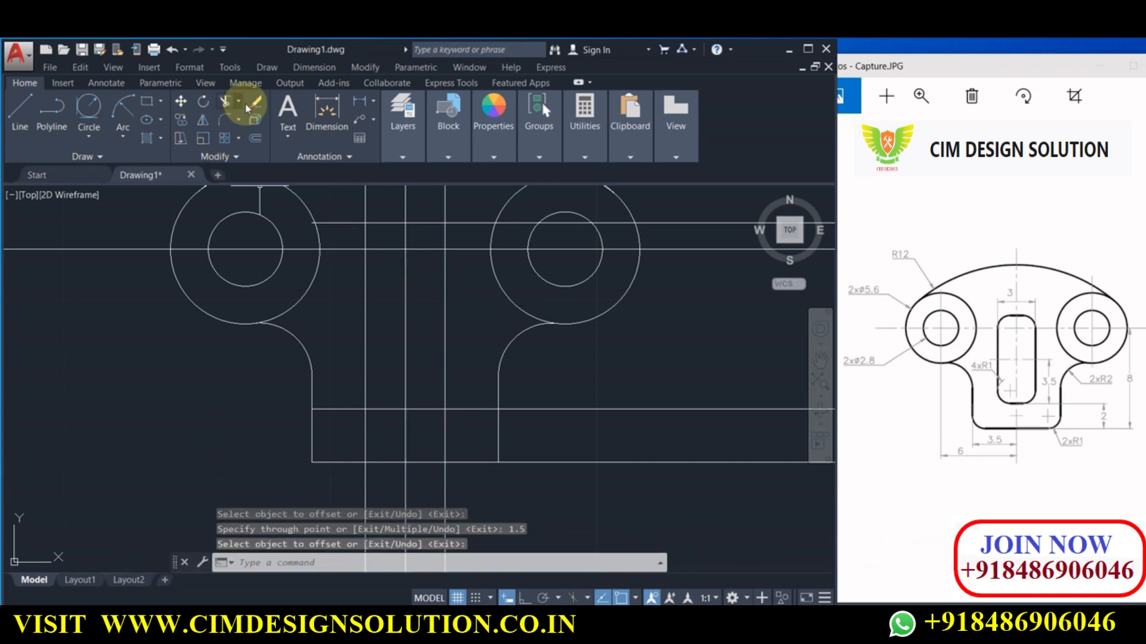
- Trim the offset lines around their intersections to leave a closed slot rectangle with the centre line inside
{"action": "left_click", "coordinate": [224, 100]}
{"action": "key", "text": "Return"}
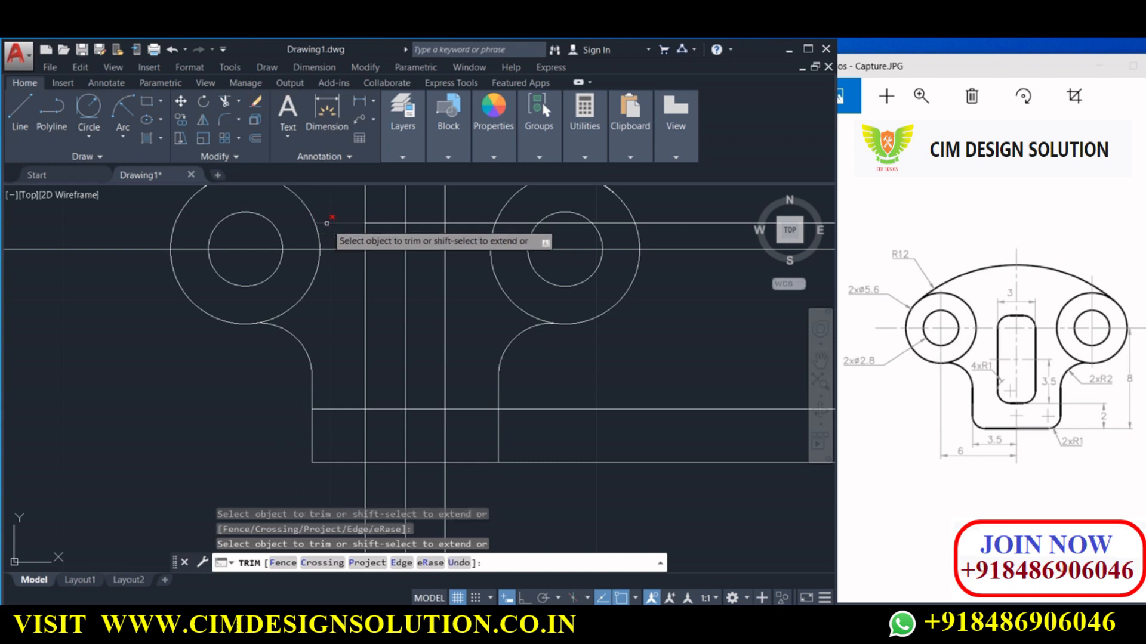
{"action": "left_click", "coordinate": [365, 210]}
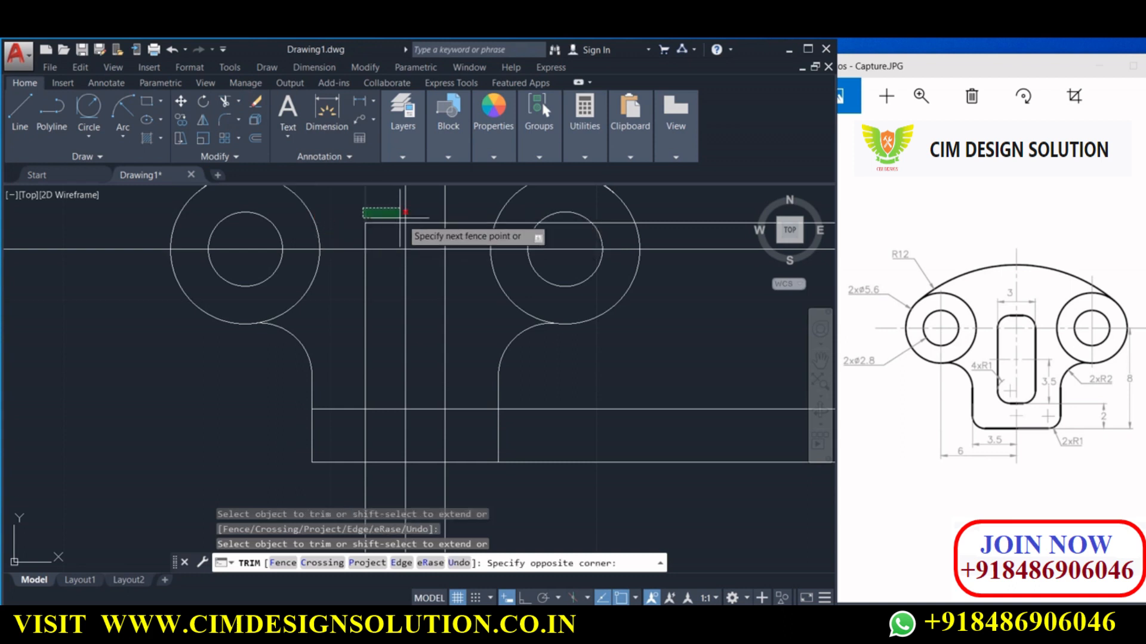
{"action": "left_click", "coordinate": [464, 230]}
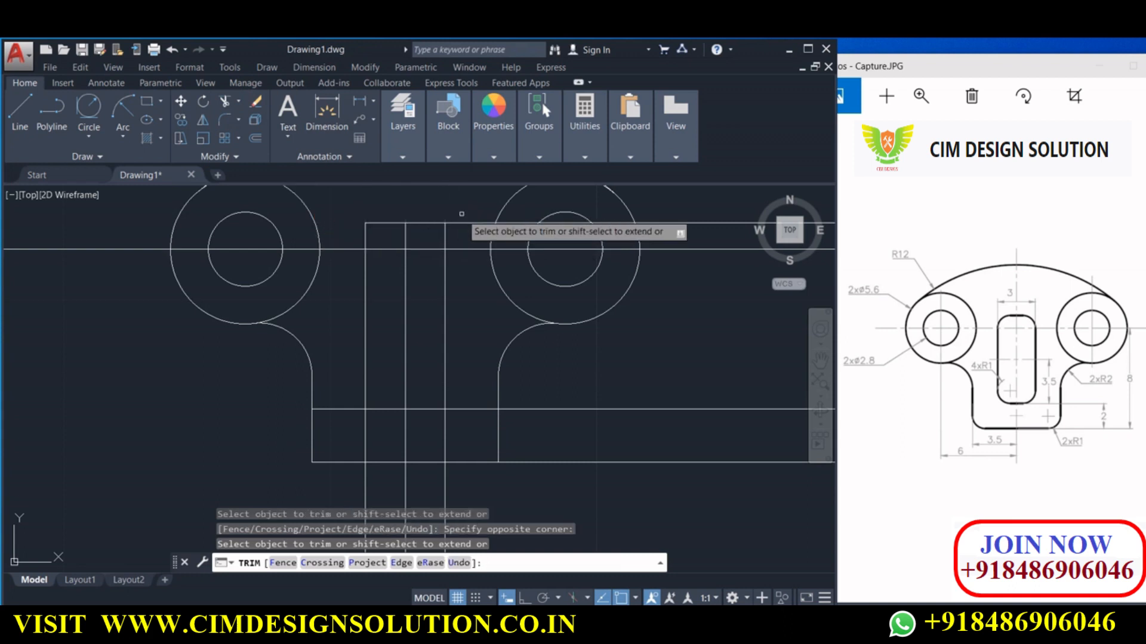
{"action": "left_click", "coordinate": [458, 440]}
{"action": "left_click", "coordinate": [341, 410]}
{"action": "left_click", "coordinate": [341, 398]}
{"action": "left_click", "coordinate": [338, 427]}
{"action": "left_click", "coordinate": [467, 424]}
{"action": "left_click", "coordinate": [456, 389]}
{"action": "left_click", "coordinate": [411, 435]}
{"action": "left_click", "coordinate": [345, 427]}
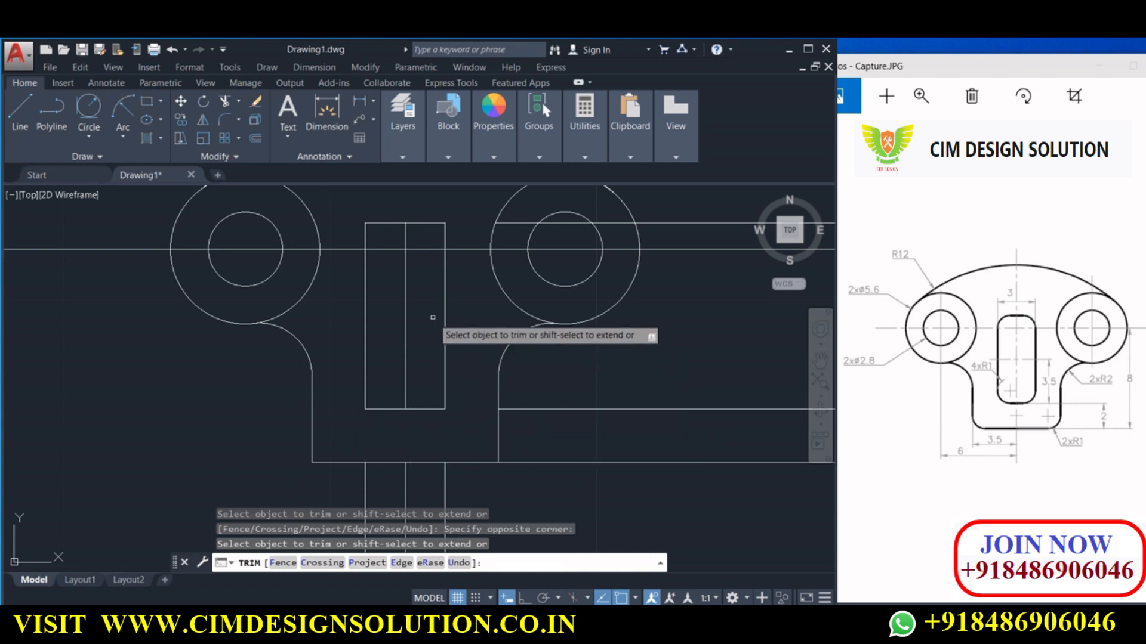
{"action": "right_click", "coordinate": [444, 351]}
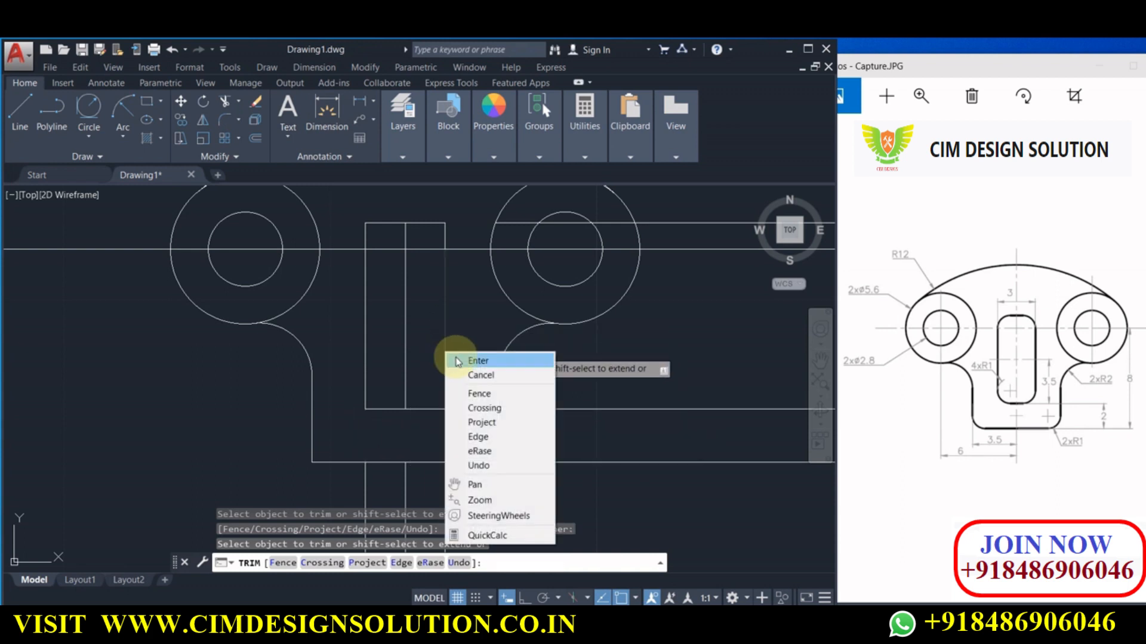
{"action": "left_click", "coordinate": [458, 359]}
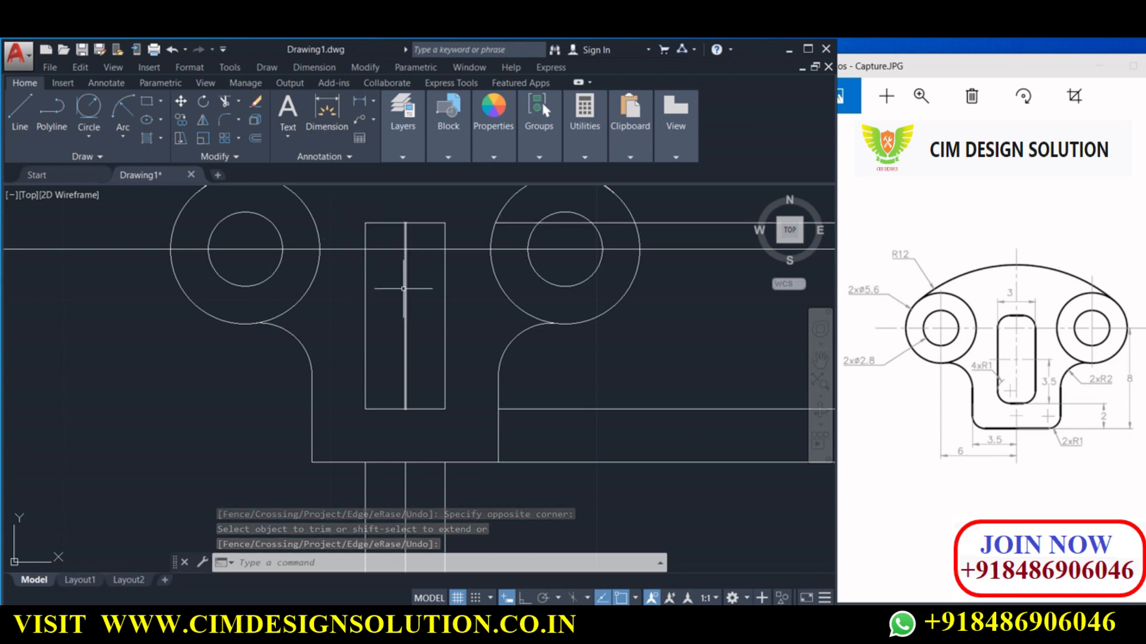
- Delete the leftover horizontal line extending right from the right leg at the slot's bottom level
{"action": "left_click", "coordinate": [574, 402]}
{"action": "left_click", "coordinate": [565, 414]}
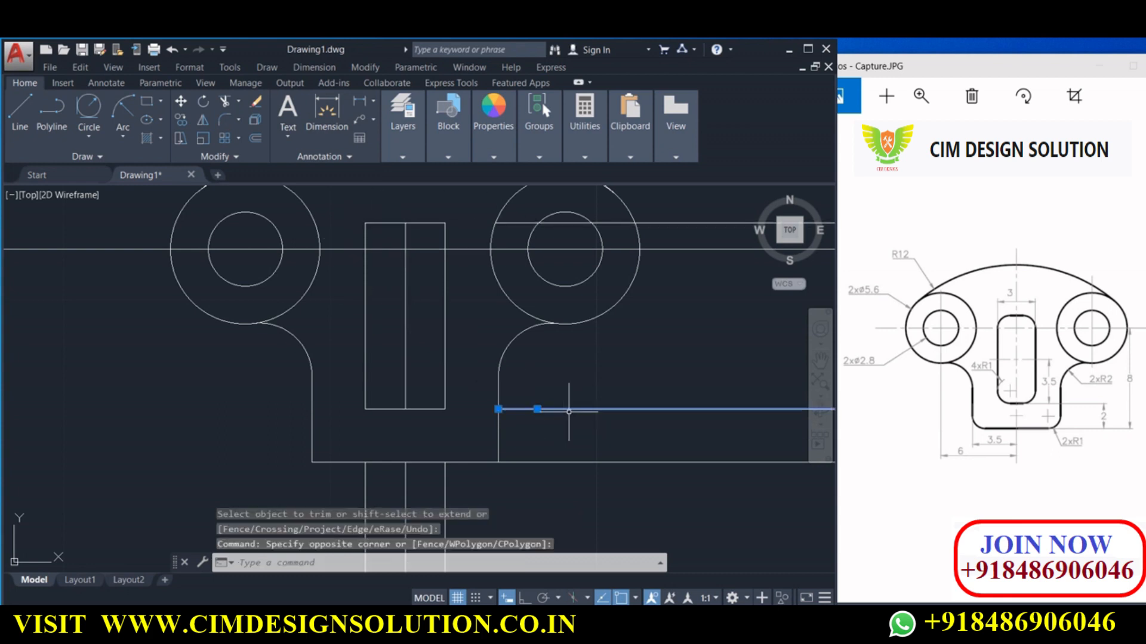
{"action": "key", "text": "Delete"}
- Trim the base line where it extends beyond the bracket's right leg
{"action": "left_click", "coordinate": [227, 103]}
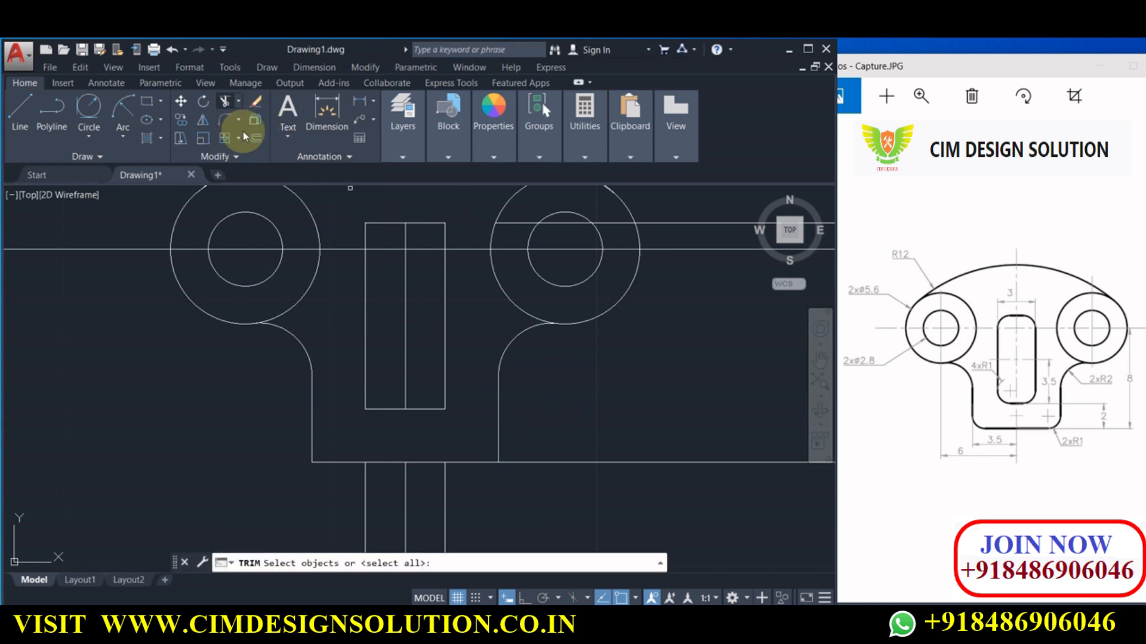
{"action": "right_click", "coordinate": [548, 426]}
{"action": "left_click", "coordinate": [552, 429]}
{"action": "left_click", "coordinate": [523, 475]}
{"action": "right_click", "coordinate": [524, 474]}
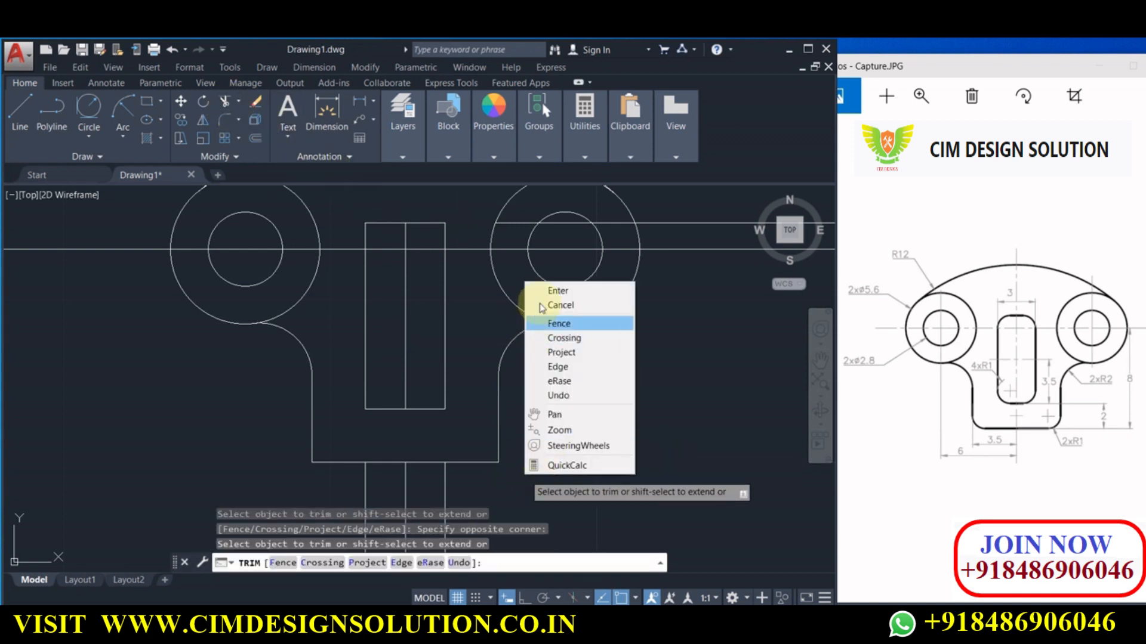
{"action": "left_click", "coordinate": [557, 291]}
- Erase the leftover vertical lines above and below the bracket and the upper slot line's remainder beyond the right lug
{"action": "scroll", "coordinate": [535, 322], "scroll_direction": "down", "scroll_amount": 6}
{"action": "left_click", "coordinate": [687, 364]}
{"action": "left_click", "coordinate": [622, 233]}
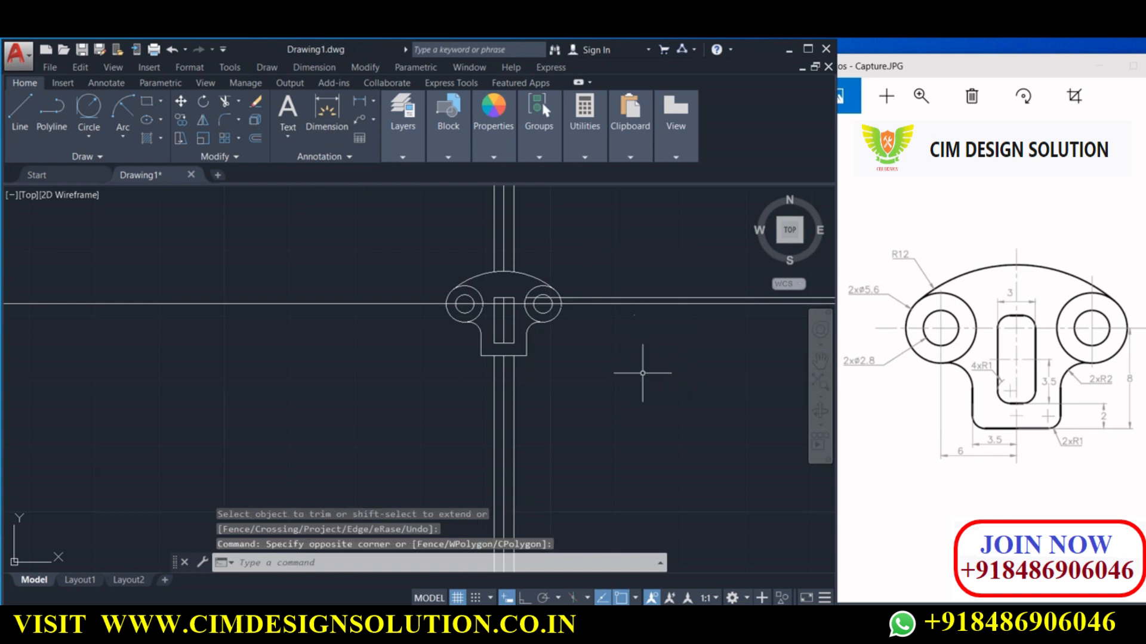
{"action": "left_click", "coordinate": [622, 296]}
{"action": "left_click", "coordinate": [545, 213]}
{"action": "left_click", "coordinate": [455, 228]}
{"action": "left_click", "coordinate": [534, 487]}
{"action": "left_click", "coordinate": [463, 442]}
{"action": "key", "text": "Delete"}
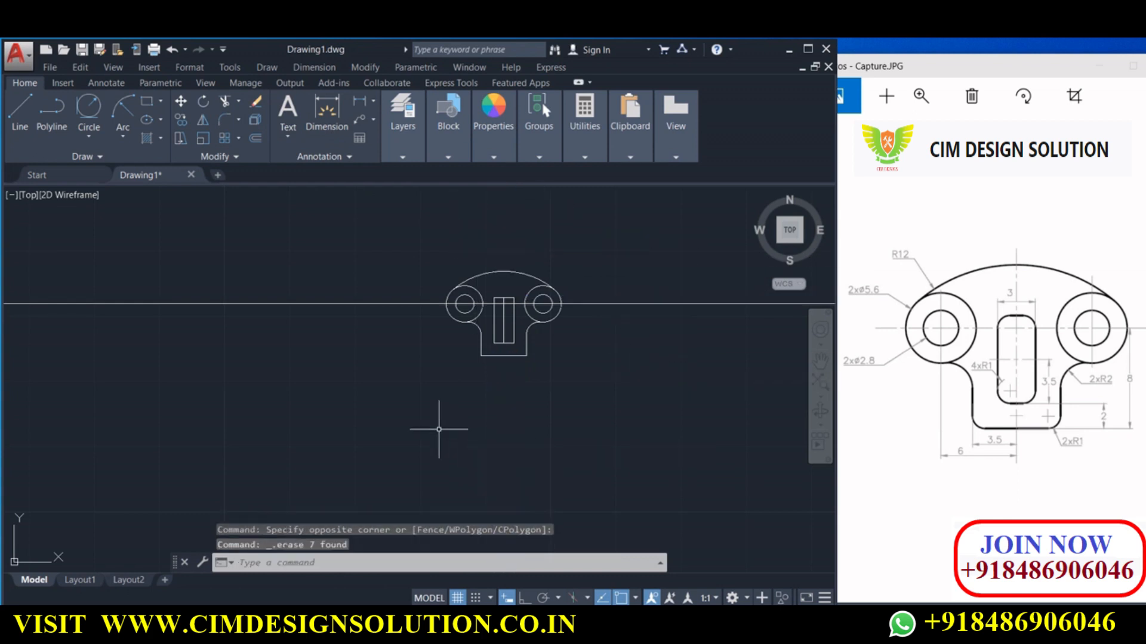
- Try a radius 1 fillet on the slot rectangle's lower-left corner and undo it
{"action": "scroll", "coordinate": [511, 312], "scroll_direction": "up", "scroll_amount": 4}
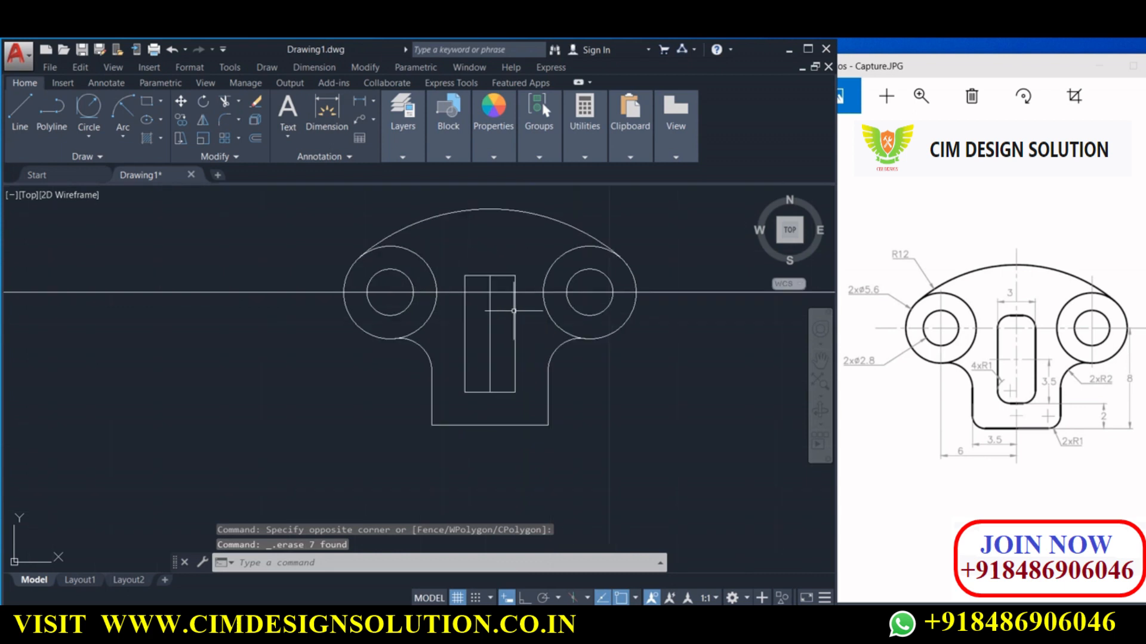
{"action": "scroll", "coordinate": [514, 310], "scroll_direction": "up", "scroll_amount": 2}
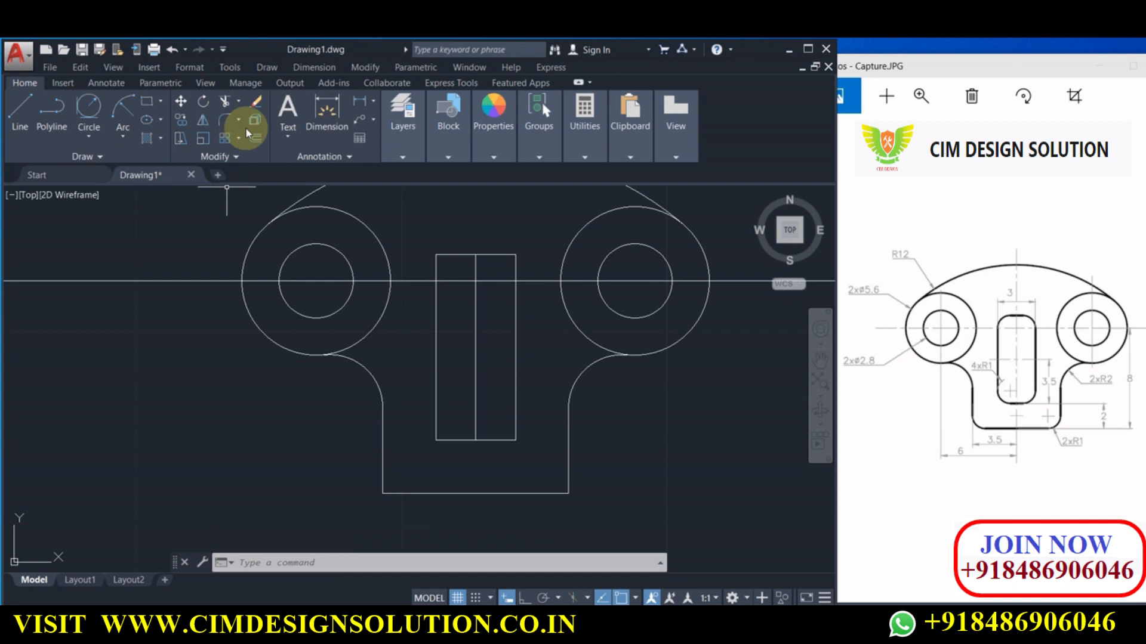
{"action": "left_click", "coordinate": [226, 122]}
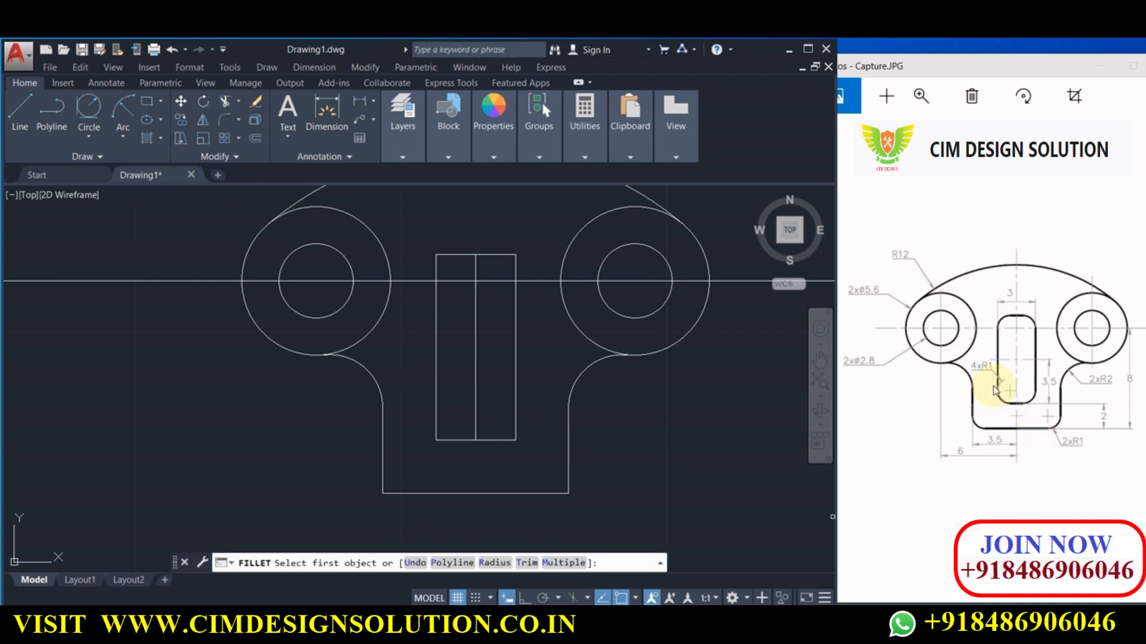
{"action": "left_click", "coordinate": [494, 563]}
{"action": "type", "text": "1"}
{"action": "key", "text": "Return"}
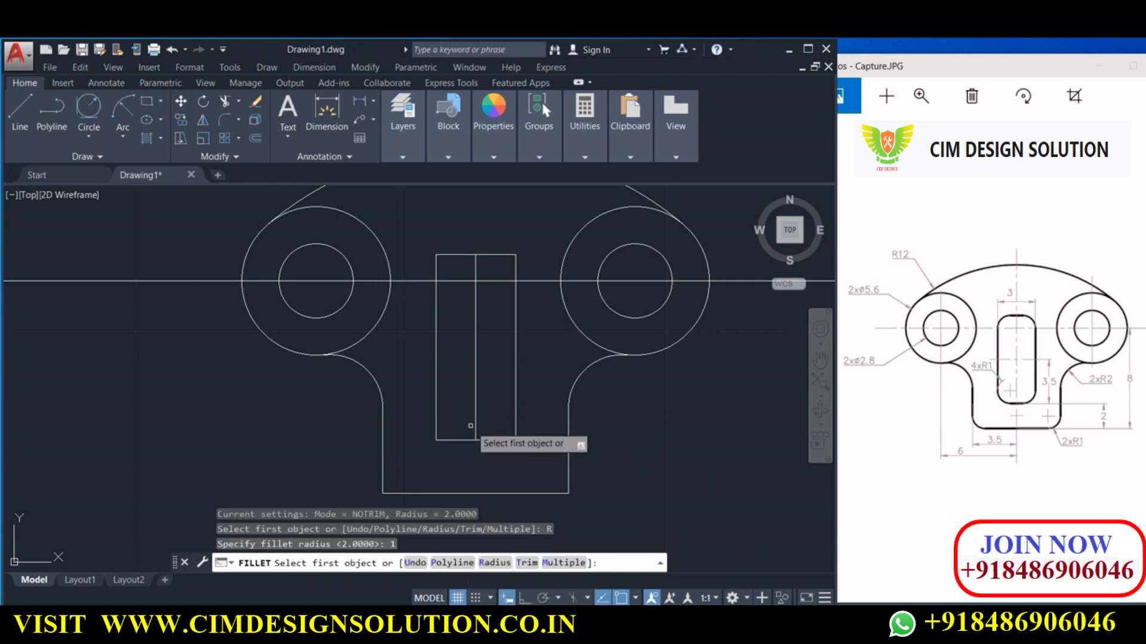
{"action": "left_click", "coordinate": [436, 427]}
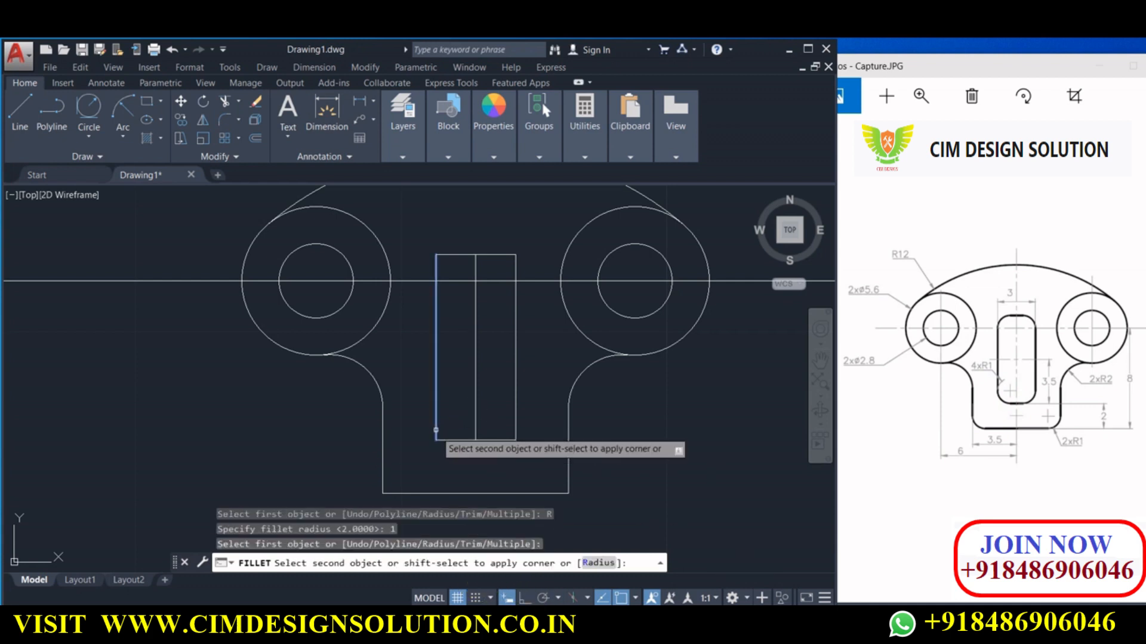
{"action": "left_click", "coordinate": [443, 440]}
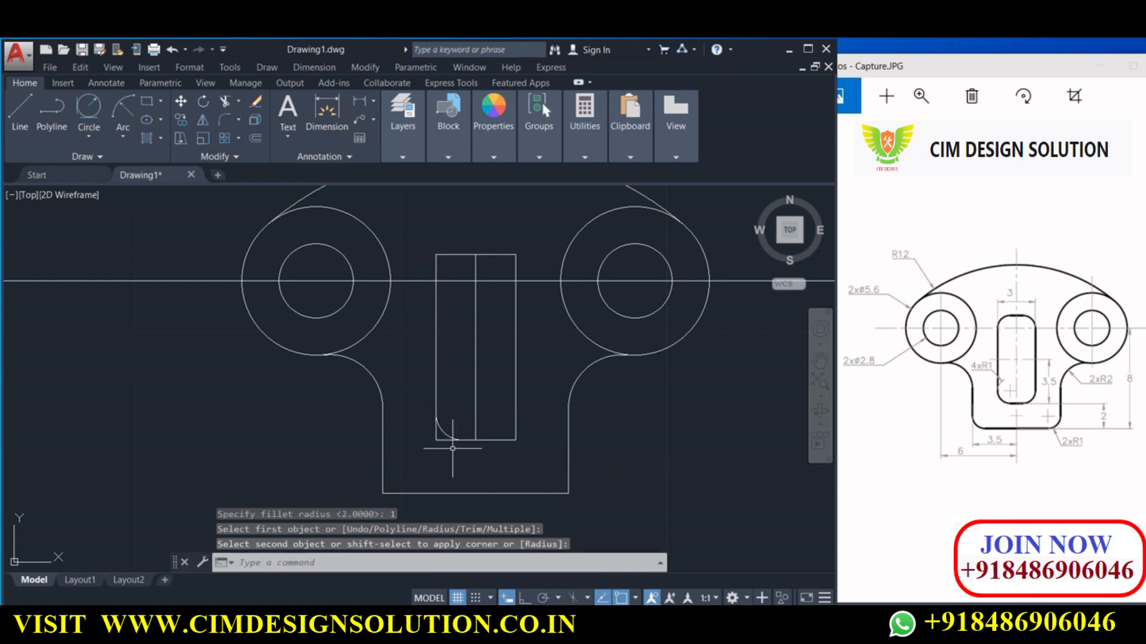
{"action": "key", "text": "ctrl+z"}
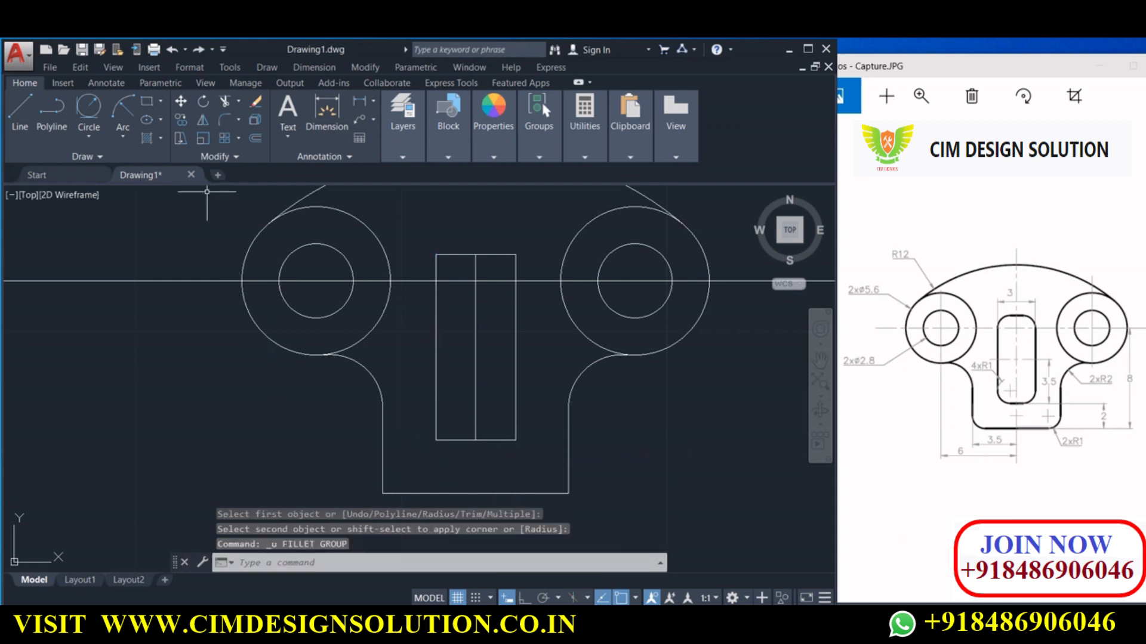
- Round the slot rectangle's two lower corners with radius 1 fillets, using Trim mode and the Multiple option
{"action": "left_click", "coordinate": [225, 119]}
{"action": "left_click", "coordinate": [492, 560]}
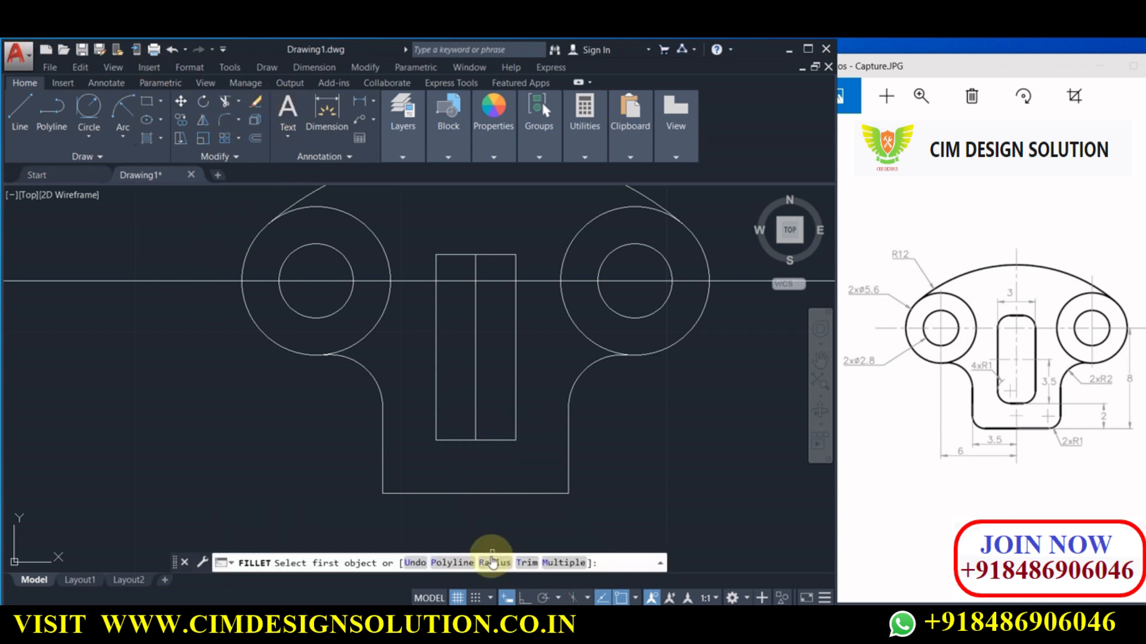
{"action": "left_click", "coordinate": [527, 562]}
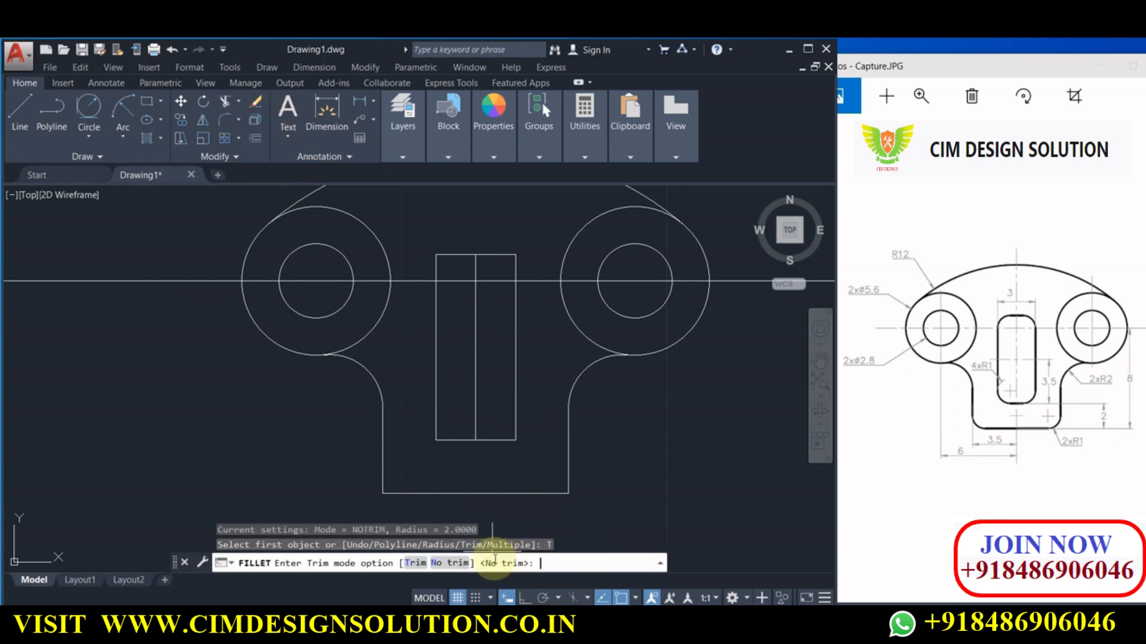
{"action": "left_click", "coordinate": [419, 564]}
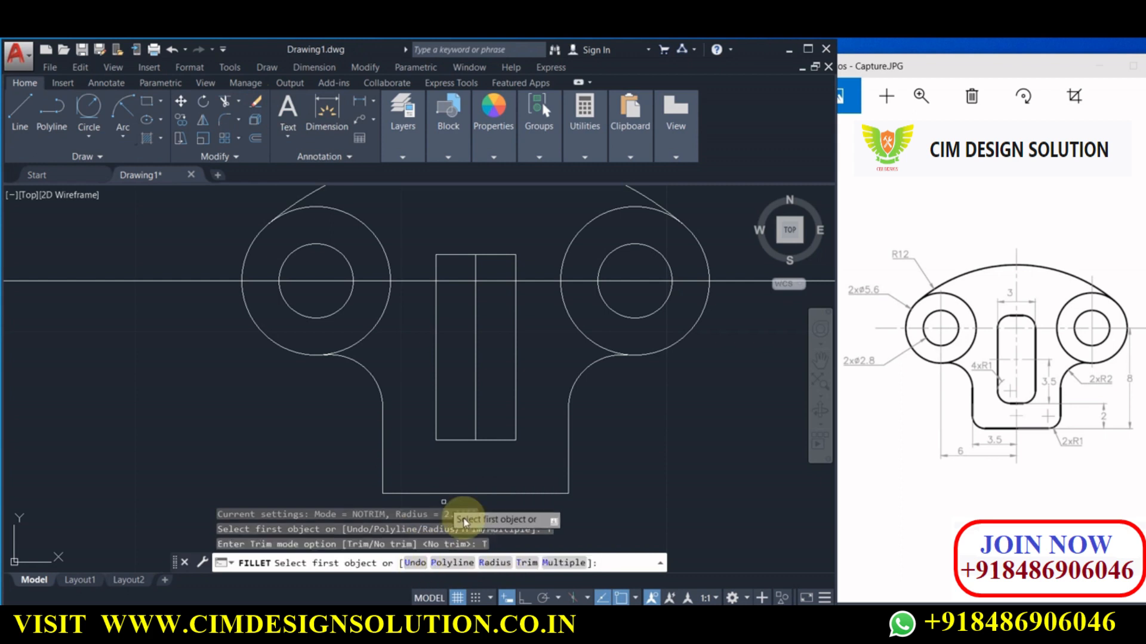
{"action": "left_click", "coordinate": [555, 563]}
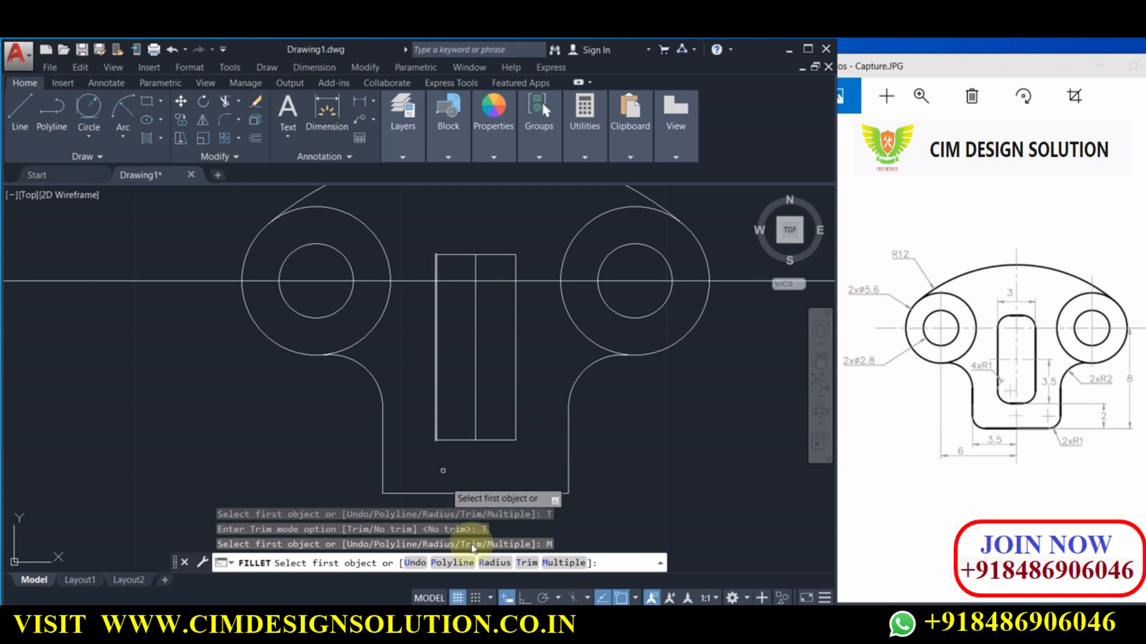
{"action": "left_click", "coordinate": [491, 563]}
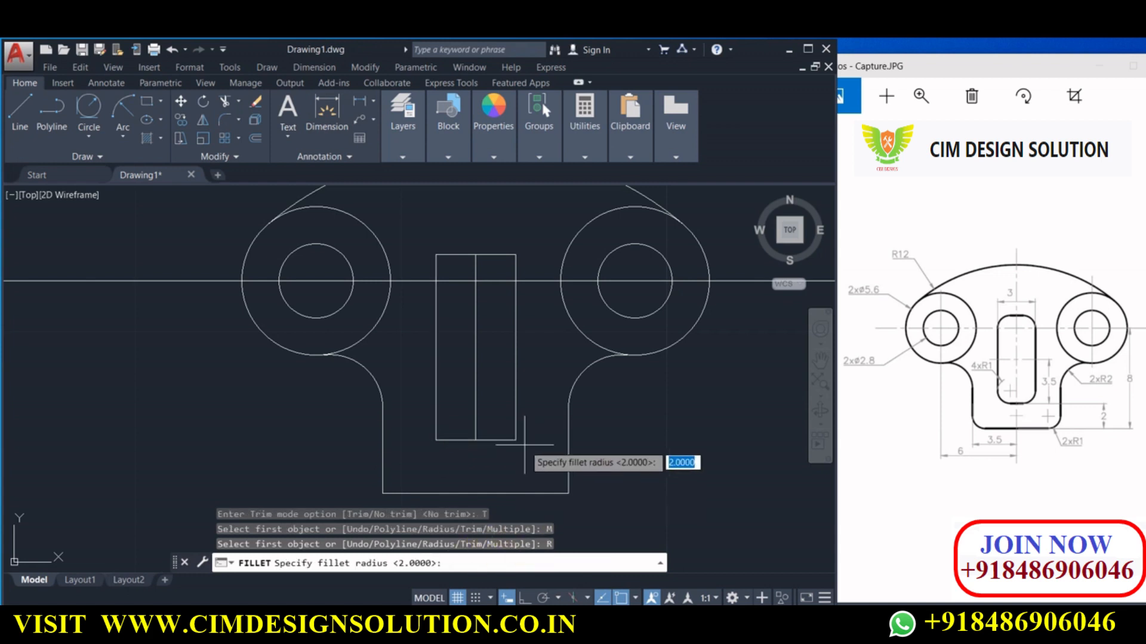
{"action": "type", "text": "1"}
{"action": "key", "text": "Return"}
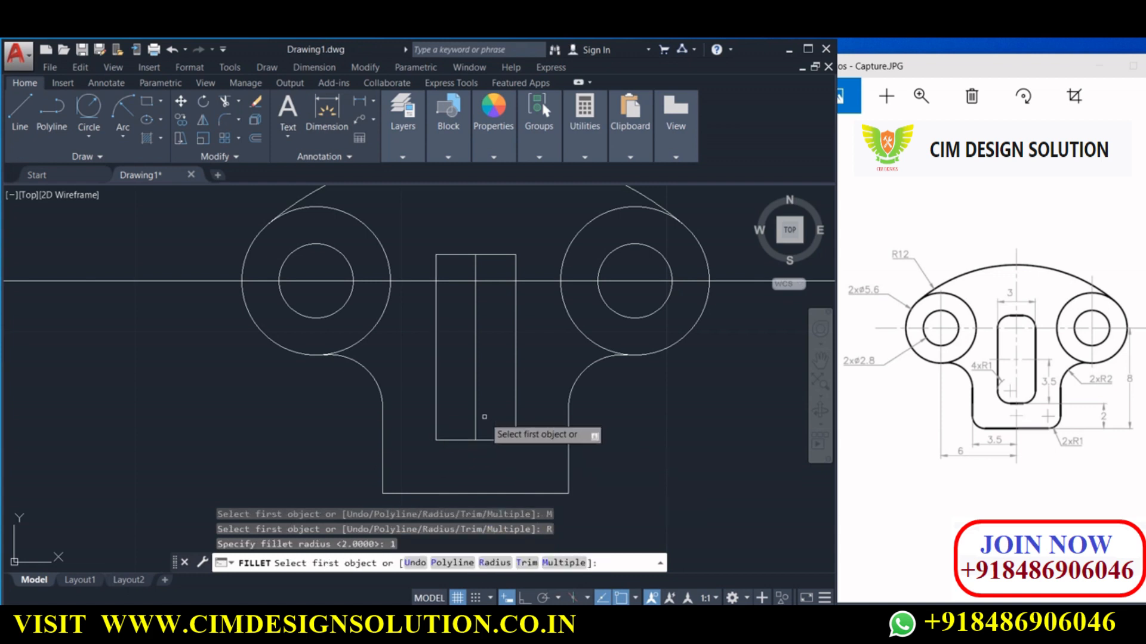
{"action": "left_click", "coordinate": [436, 431]}
{"action": "left_click", "coordinate": [453, 441]}
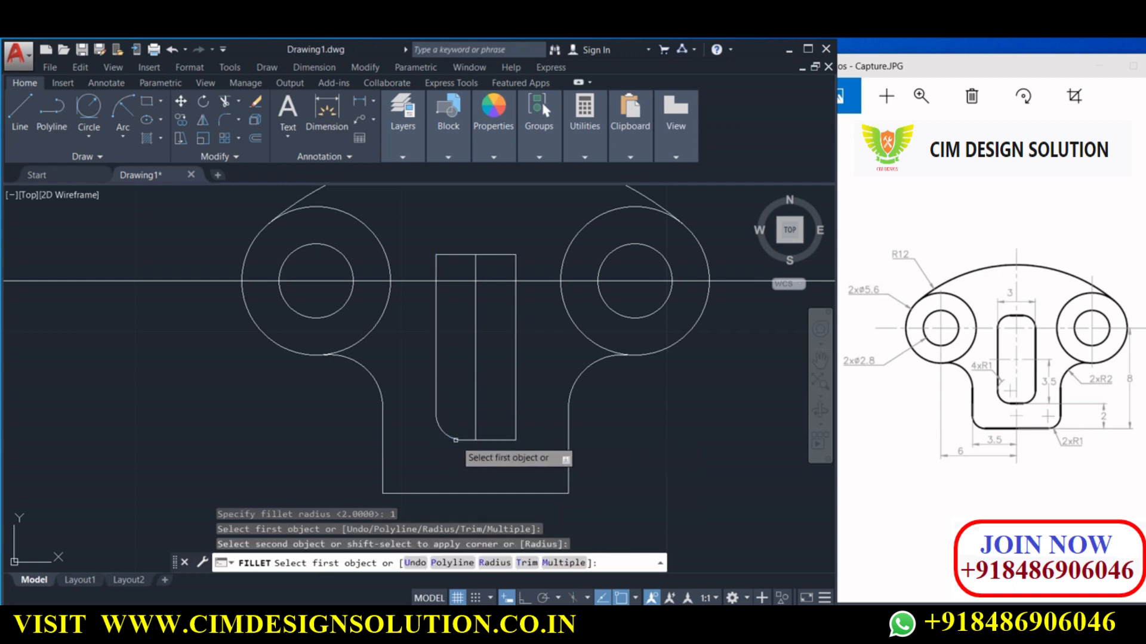
{"action": "left_click", "coordinate": [512, 437]}
{"action": "left_click", "coordinate": [515, 432]}
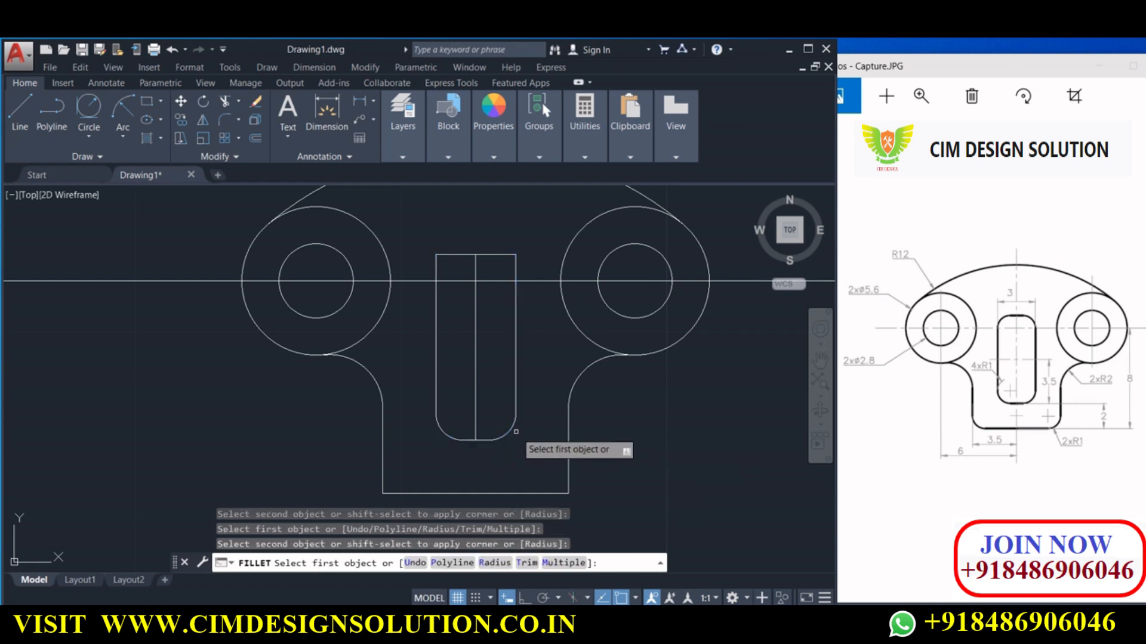
- Round the slot rectangle's two upper corners with the same radius 1 fillet and finish the command
{"action": "left_click", "coordinate": [504, 254]}
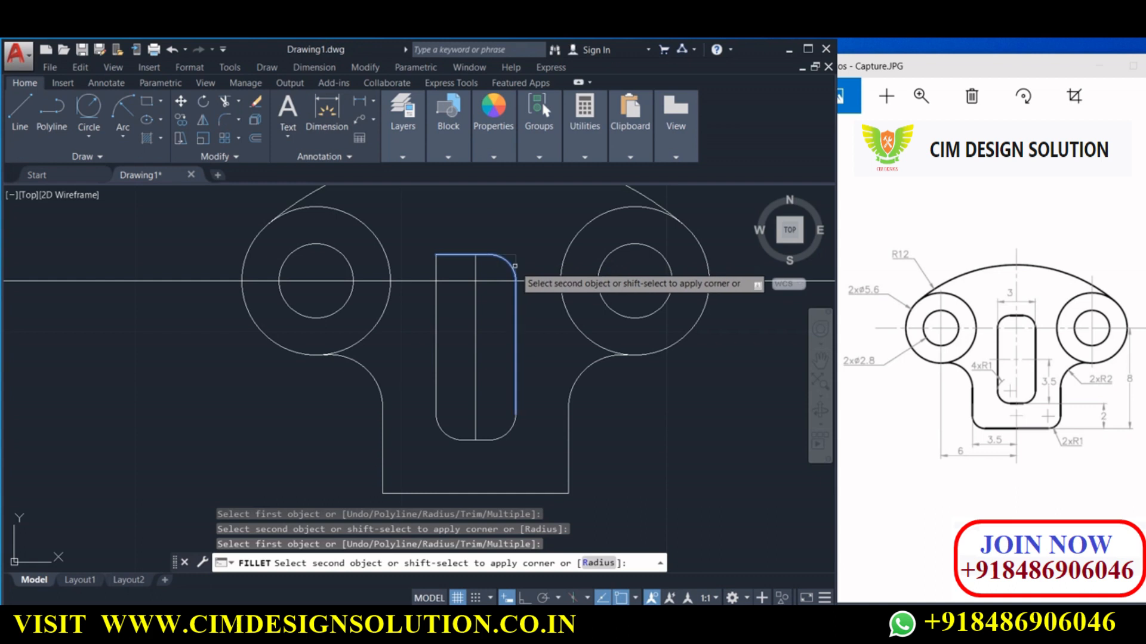
{"action": "left_click", "coordinate": [515, 267]}
{"action": "left_click", "coordinate": [437, 271]}
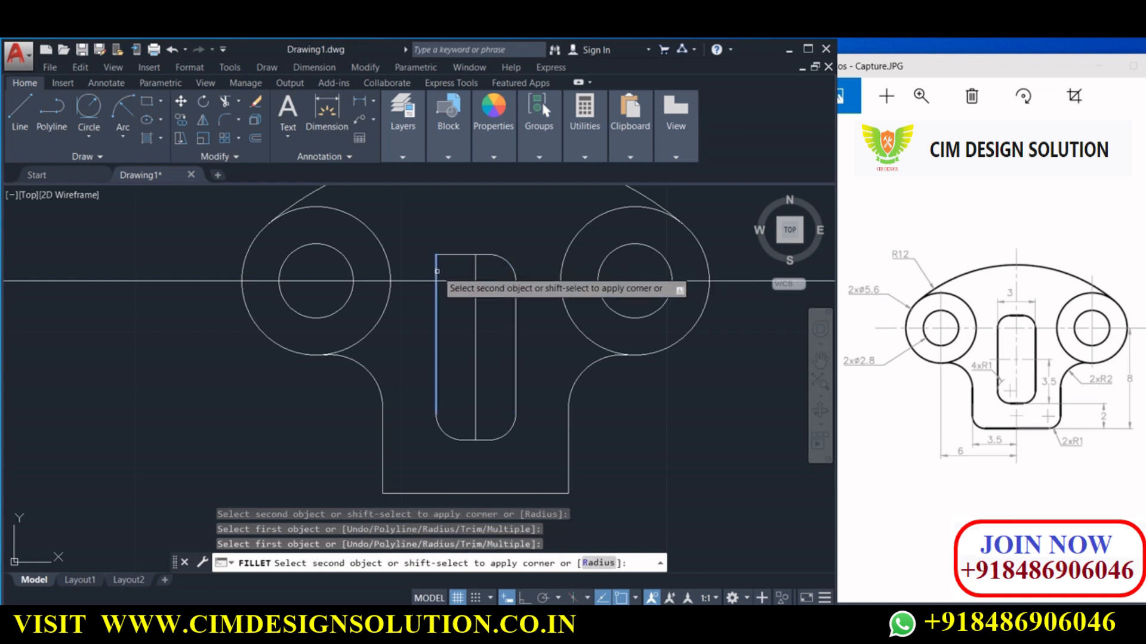
{"action": "left_click", "coordinate": [452, 255]}
{"action": "right_click", "coordinate": [451, 255]}
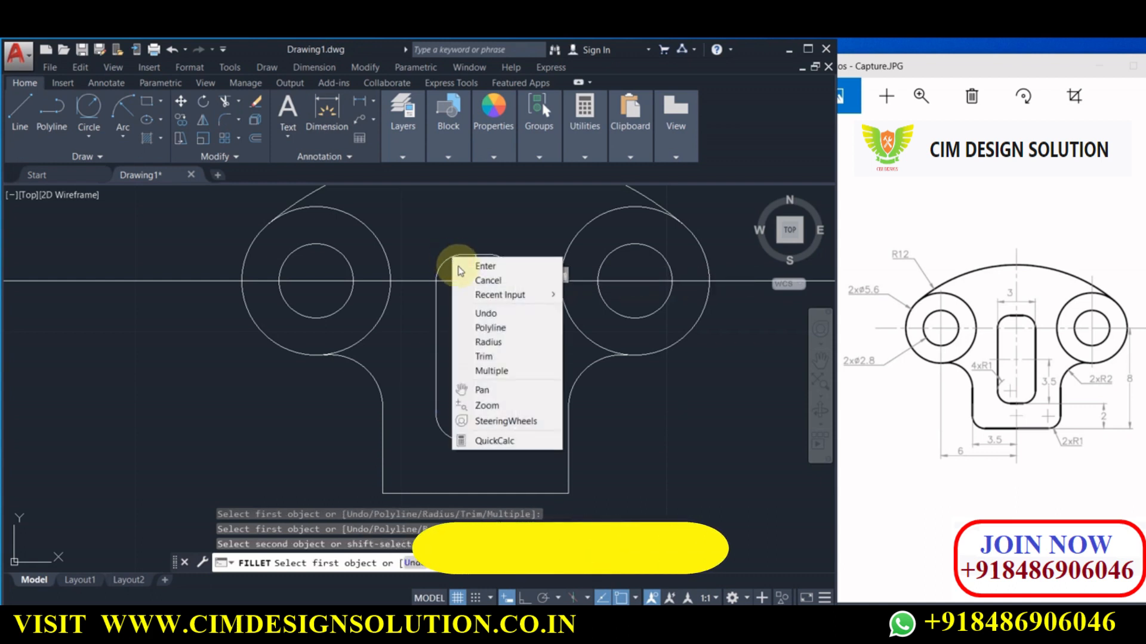
{"action": "left_click", "coordinate": [477, 261]}
{"action": "scroll", "coordinate": [471, 292], "scroll_direction": "down", "scroll_amount": 2}
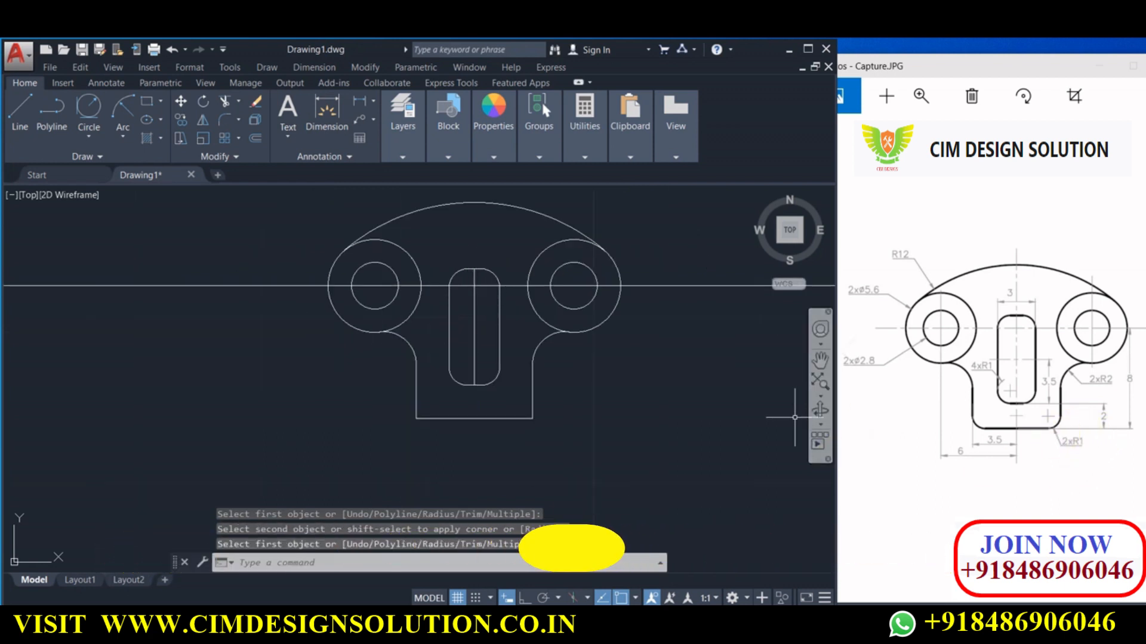
{"action": "left_click", "coordinate": [224, 123]}
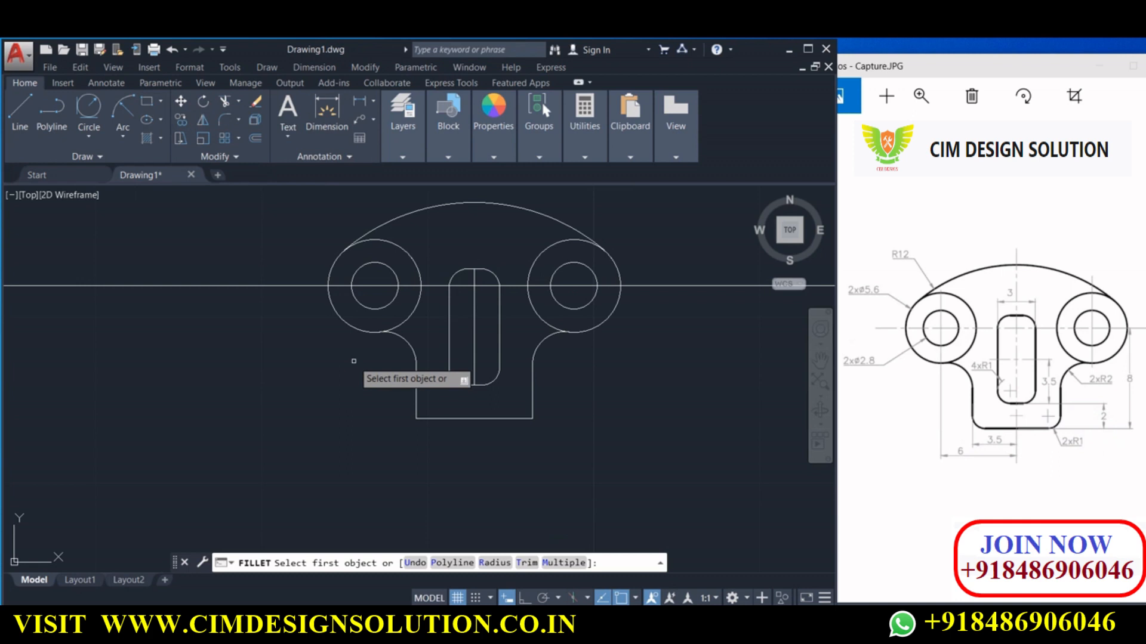
{"action": "right_click", "coordinate": [370, 360]}
{"action": "left_click", "coordinate": [382, 369]}
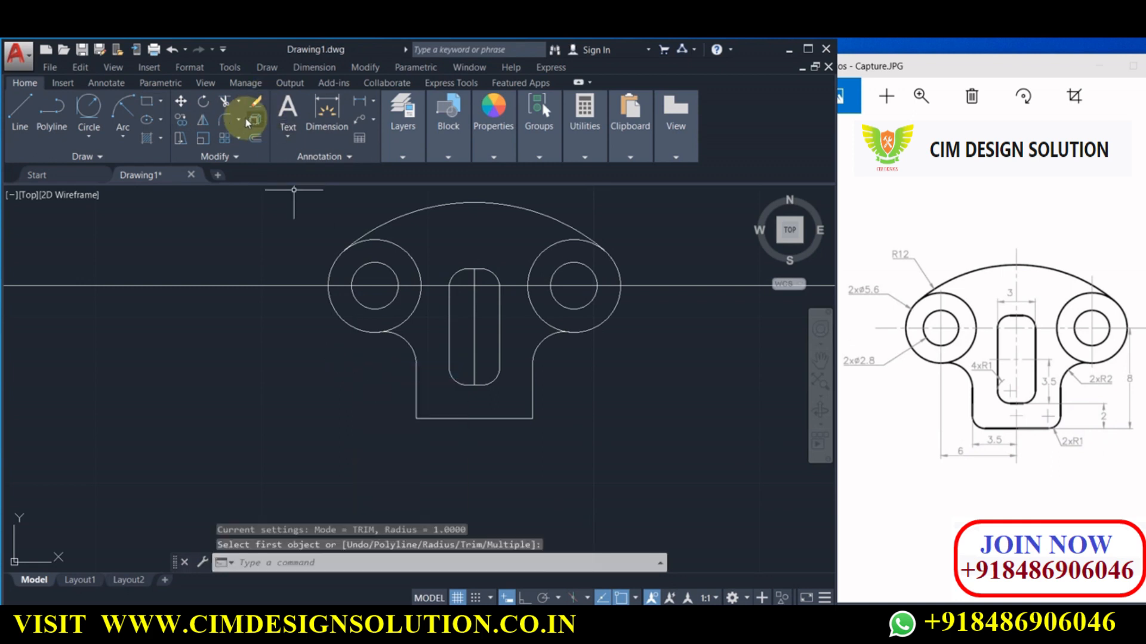
- Fillet the two outer corners at the bracket's base with radius 1
{"action": "left_click", "coordinate": [225, 119]}
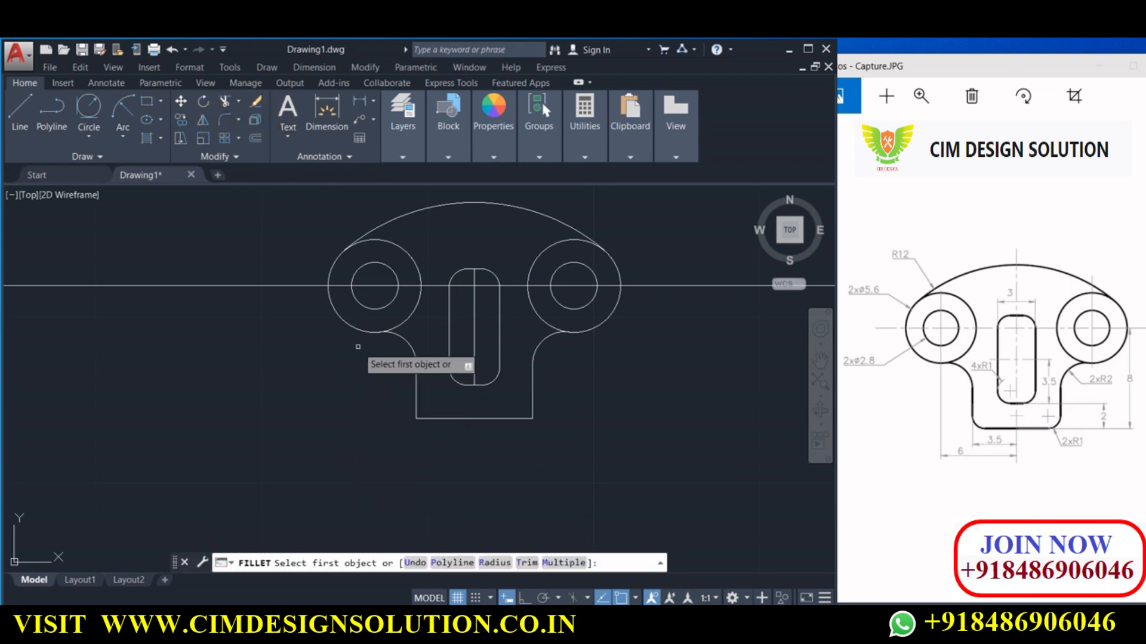
{"action": "left_click", "coordinate": [413, 403]}
{"action": "left_click", "coordinate": [426, 419]}
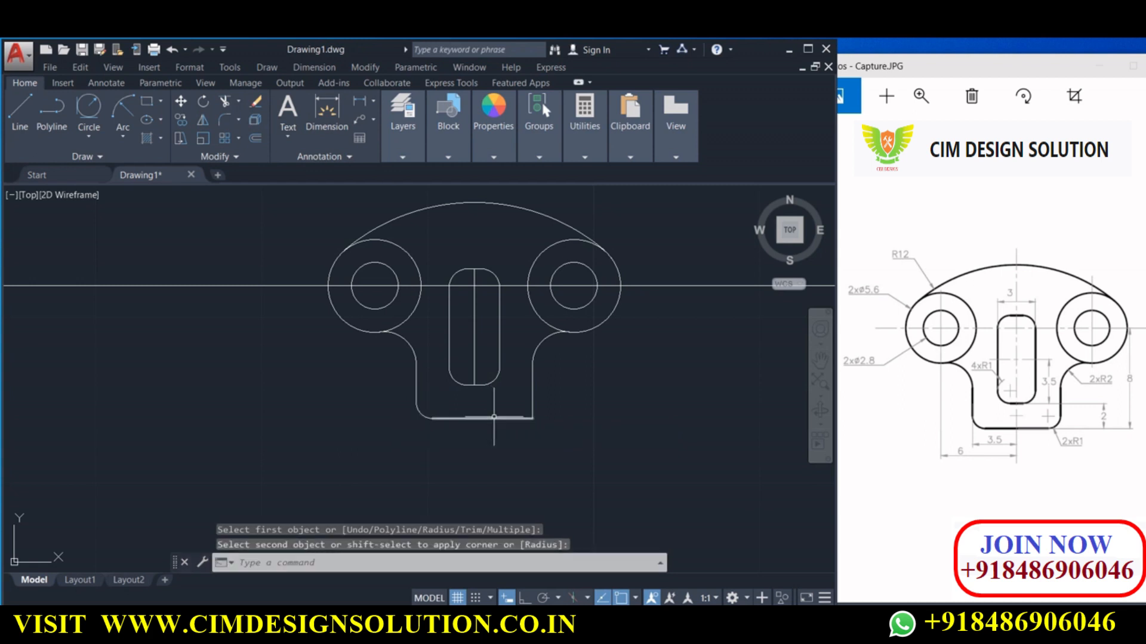
{"action": "left_click", "coordinate": [220, 120]}
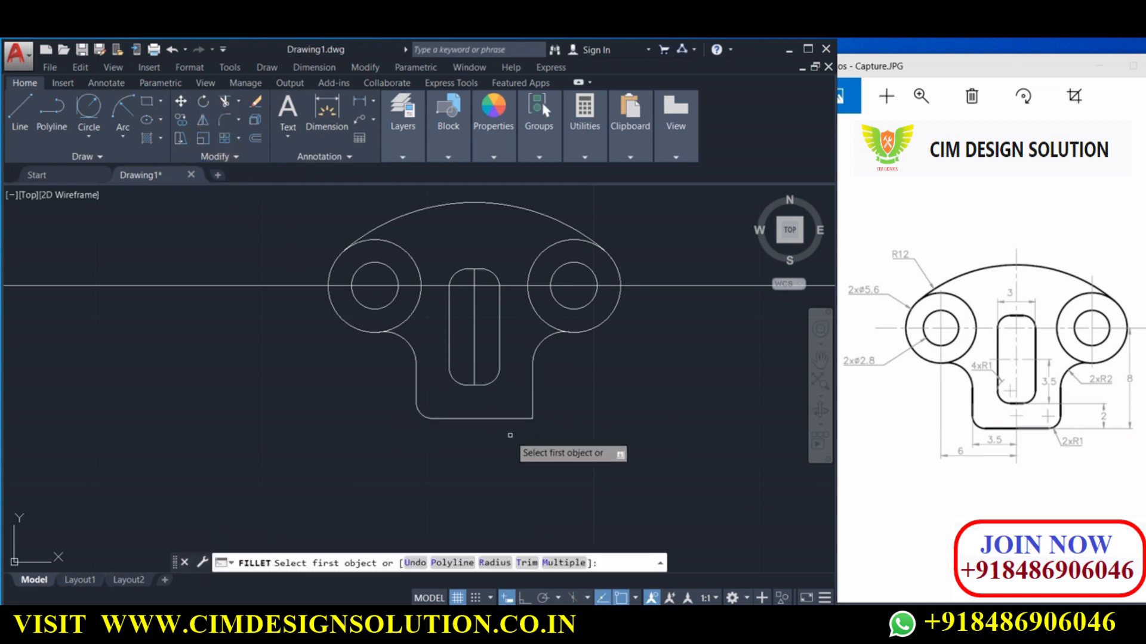
{"action": "left_click", "coordinate": [532, 406]}
{"action": "left_click", "coordinate": [526, 417]}
{"action": "right_click", "coordinate": [527, 417]}
{"action": "left_click", "coordinate": [546, 441]}
{"action": "left_click", "coordinate": [767, 440]}
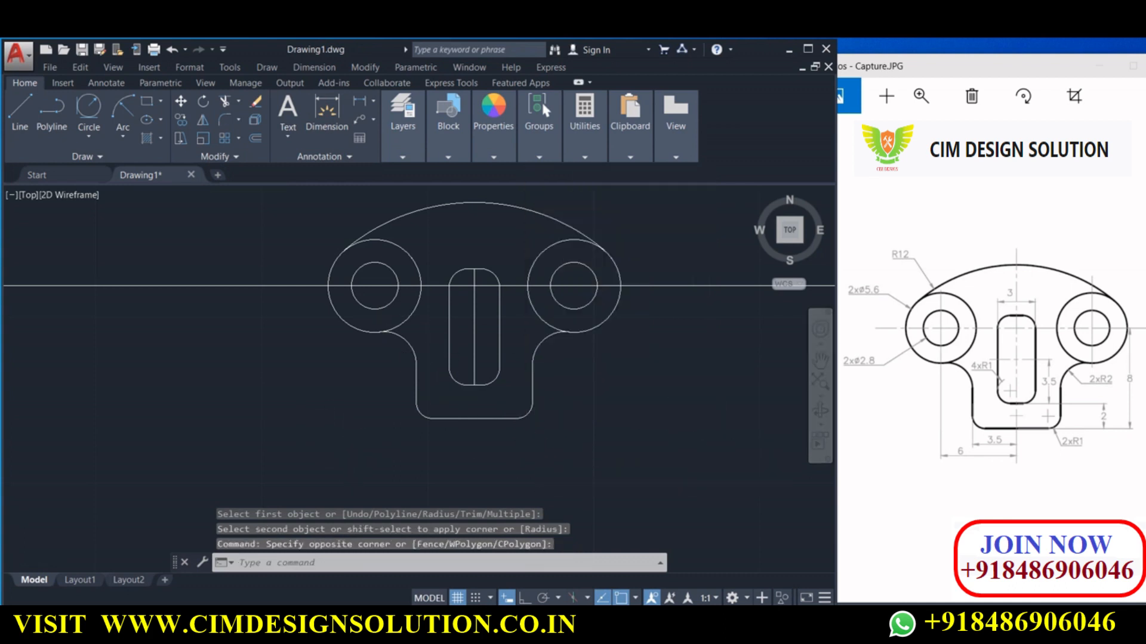
- Draw a tall freehand practice rectangle in the empty space to the right of the bracket
{"action": "scroll", "coordinate": [350, 361], "scroll_direction": "down", "scroll_amount": 4}
{"action": "scroll", "coordinate": [408, 346], "scroll_direction": "up", "scroll_amount": 4}
{"action": "middle_click_drag", "start_coordinate": [408, 346], "coordinate": [285, 346]}
{"action": "left_click", "coordinate": [147, 103]}
{"action": "left_click", "coordinate": [517, 336]}
{"action": "left_click", "coordinate": [576, 478]}
{"action": "left_click", "coordinate": [546, 336]}
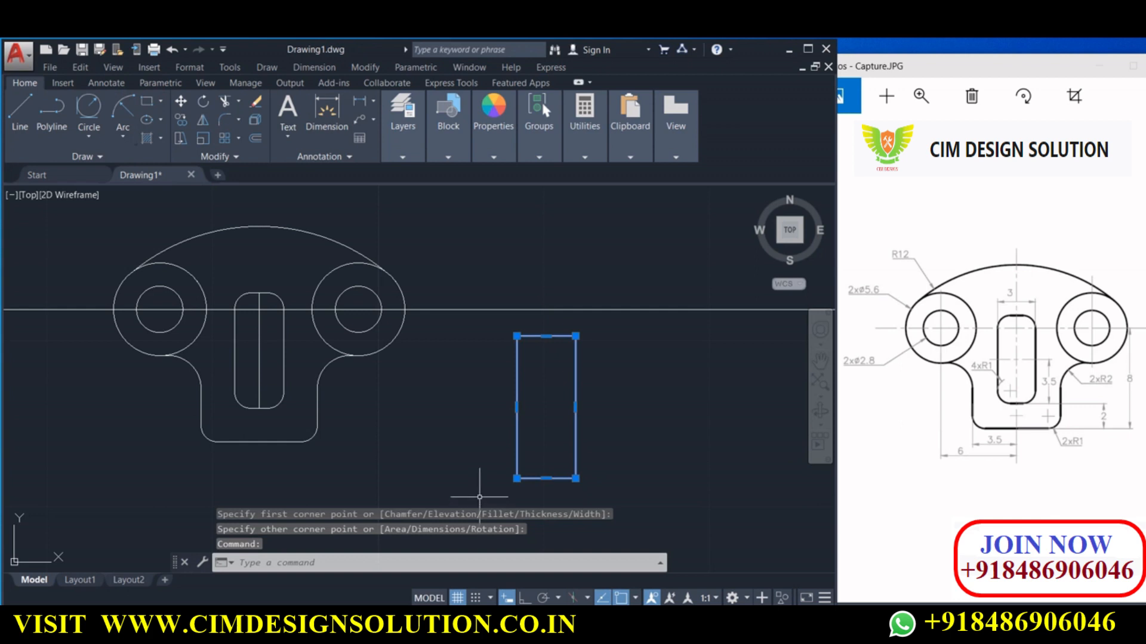
{"action": "key", "text": "Escape"}
{"action": "middle_click_drag", "start_coordinate": [445, 445], "coordinate": [276, 408]}
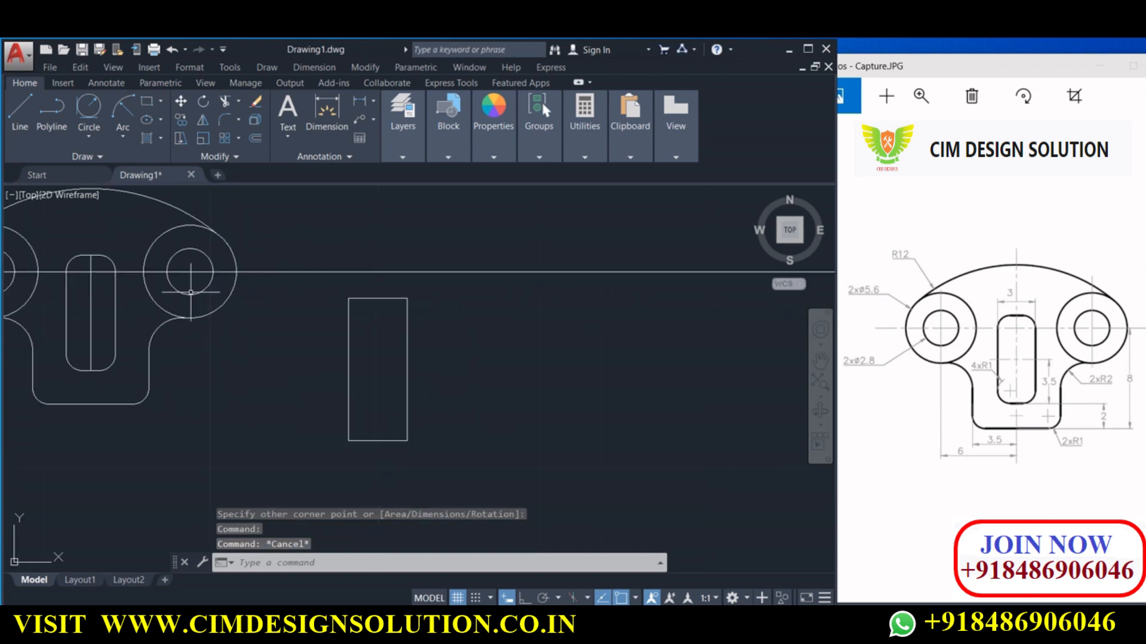
- Fillet all four corners of the practice rectangle at once with the Polyline option
{"action": "left_click", "coordinate": [224, 121]}
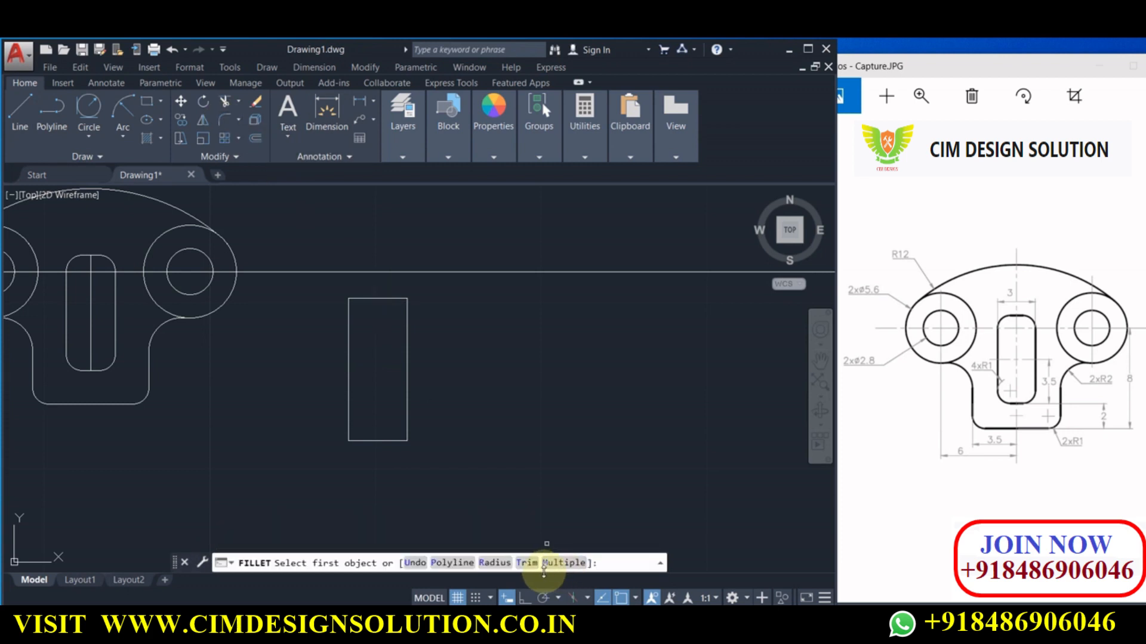
{"action": "left_click", "coordinate": [451, 562]}
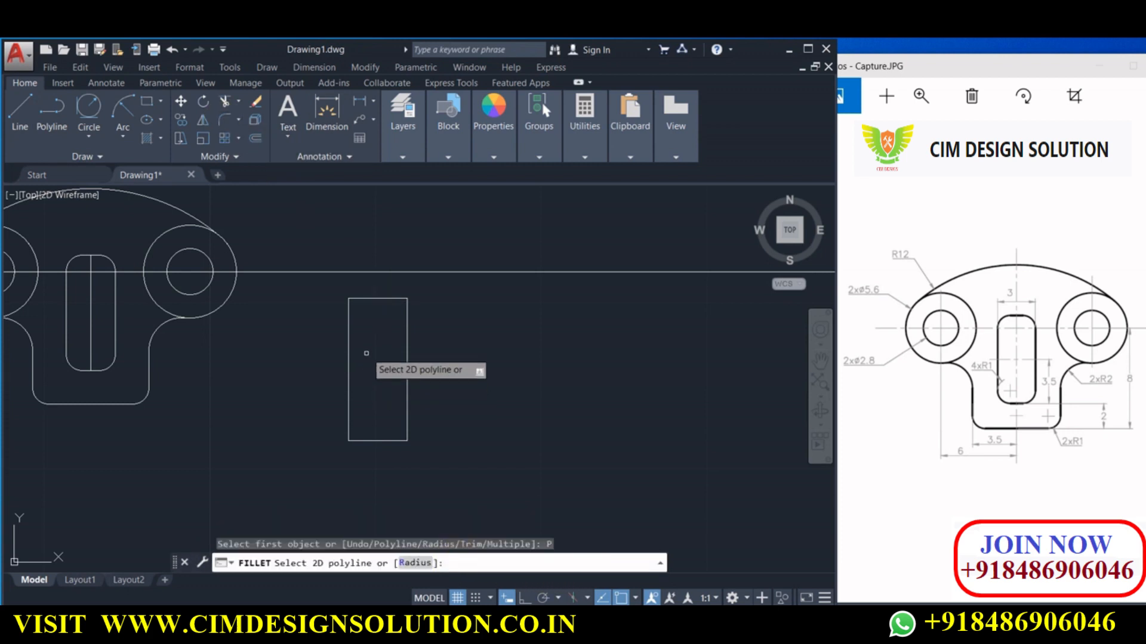
{"action": "left_click", "coordinate": [367, 298]}
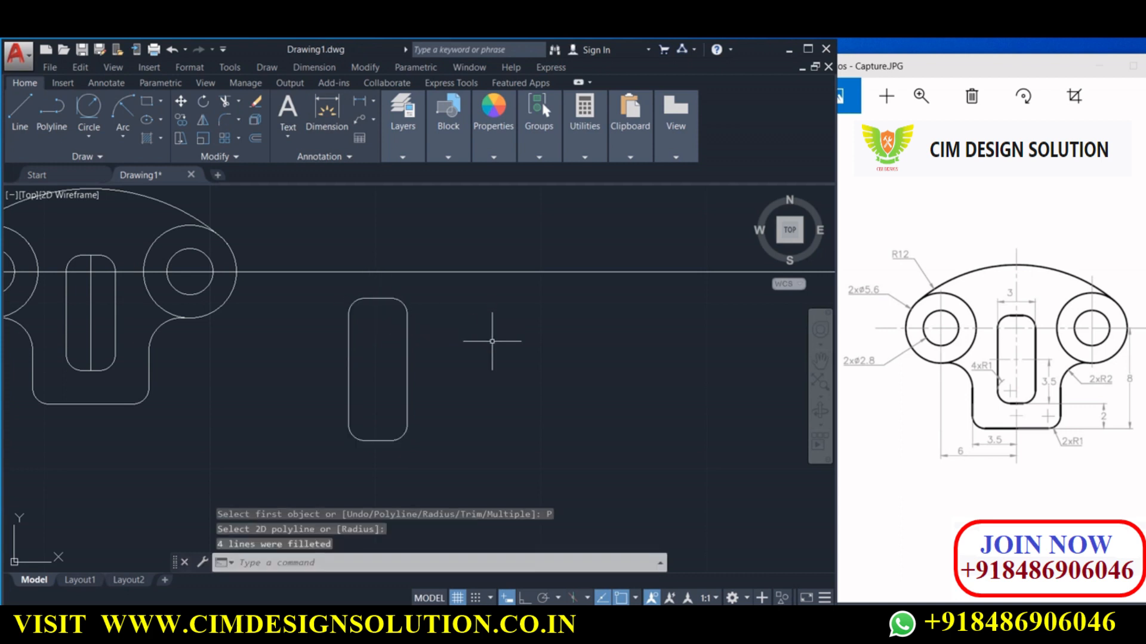
- Delete the rounded practice rectangle beside the bracket
{"action": "scroll", "coordinate": [493, 344], "scroll_direction": "down", "scroll_amount": 4}
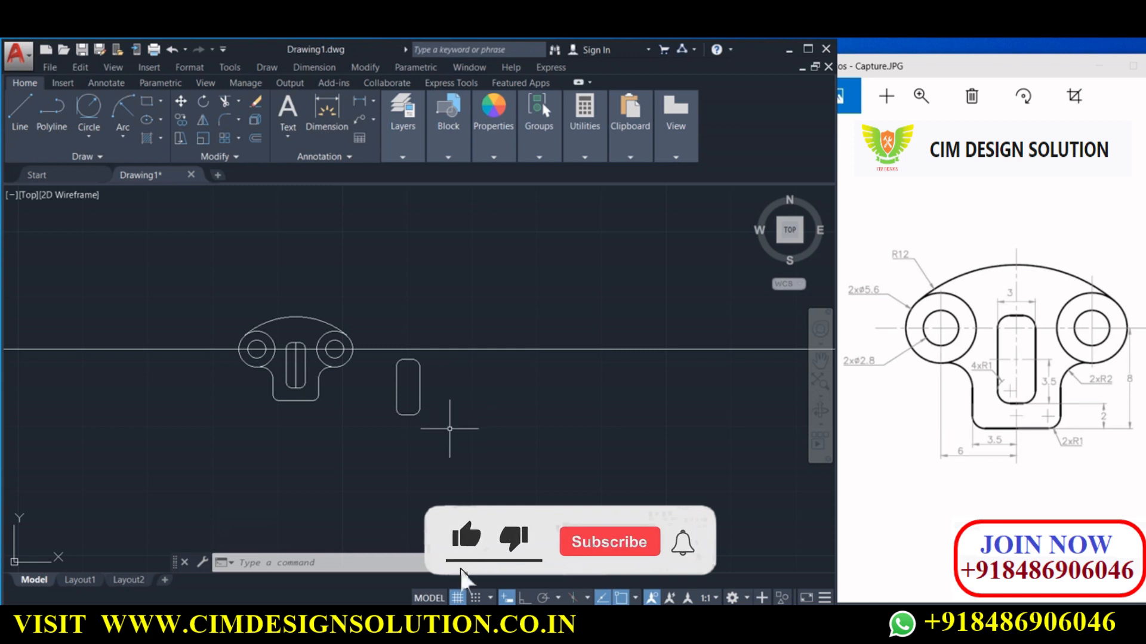
{"action": "left_click", "coordinate": [462, 431]}
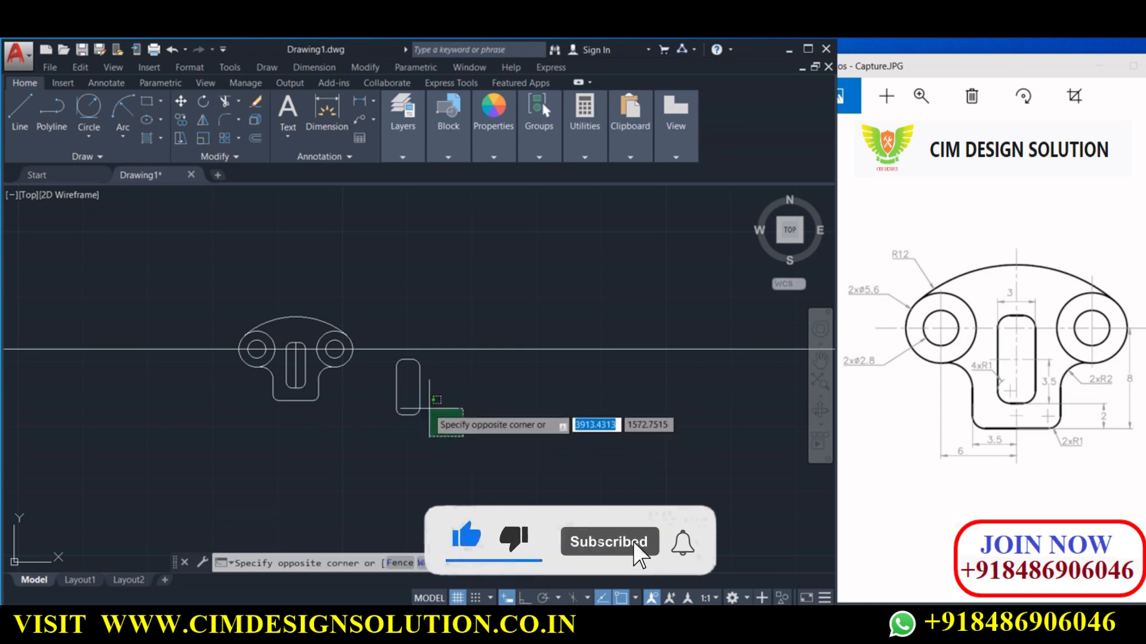
{"action": "left_click", "coordinate": [389, 380]}
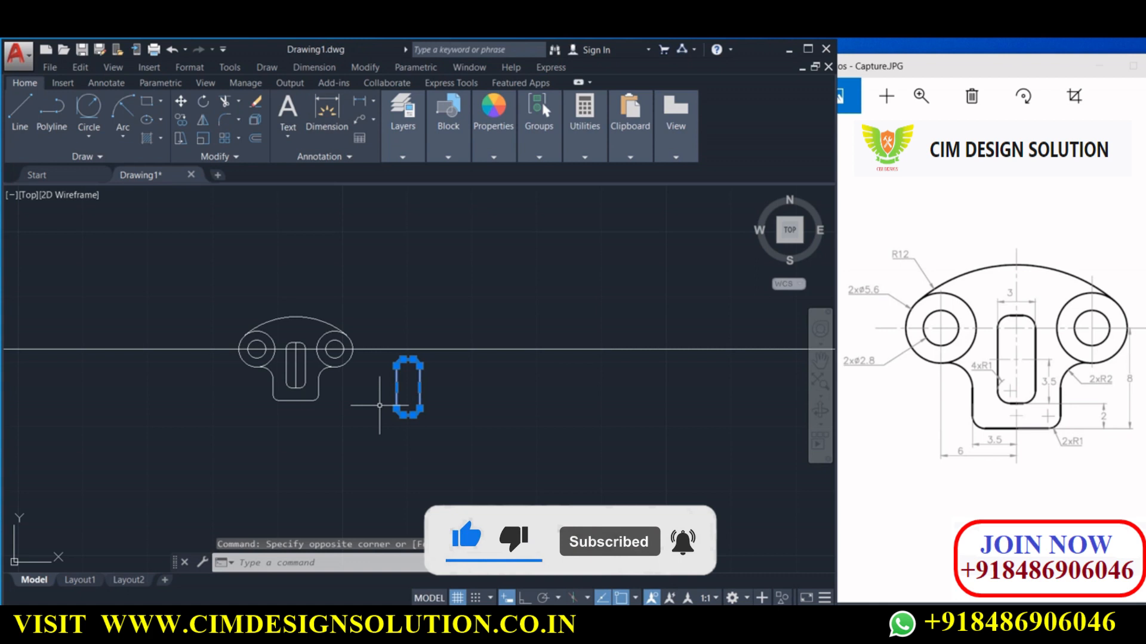
{"action": "key", "text": "Delete"}
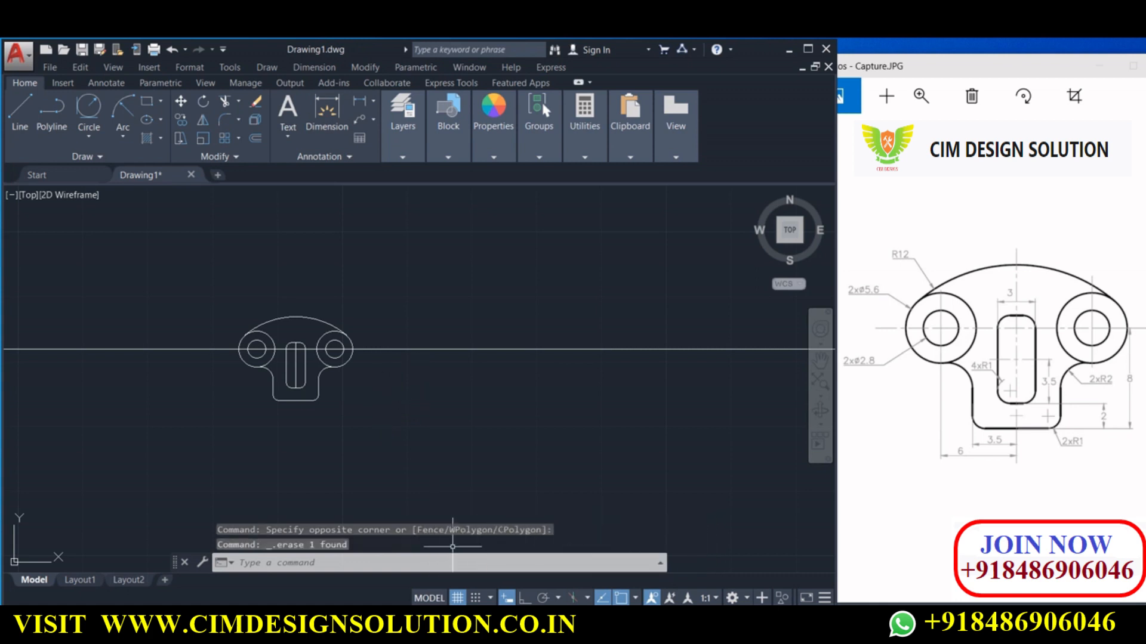
- Erase the long horizontal construction line running through the centres of the two lugs
{"action": "mouse_move", "coordinate": [532, 633]}
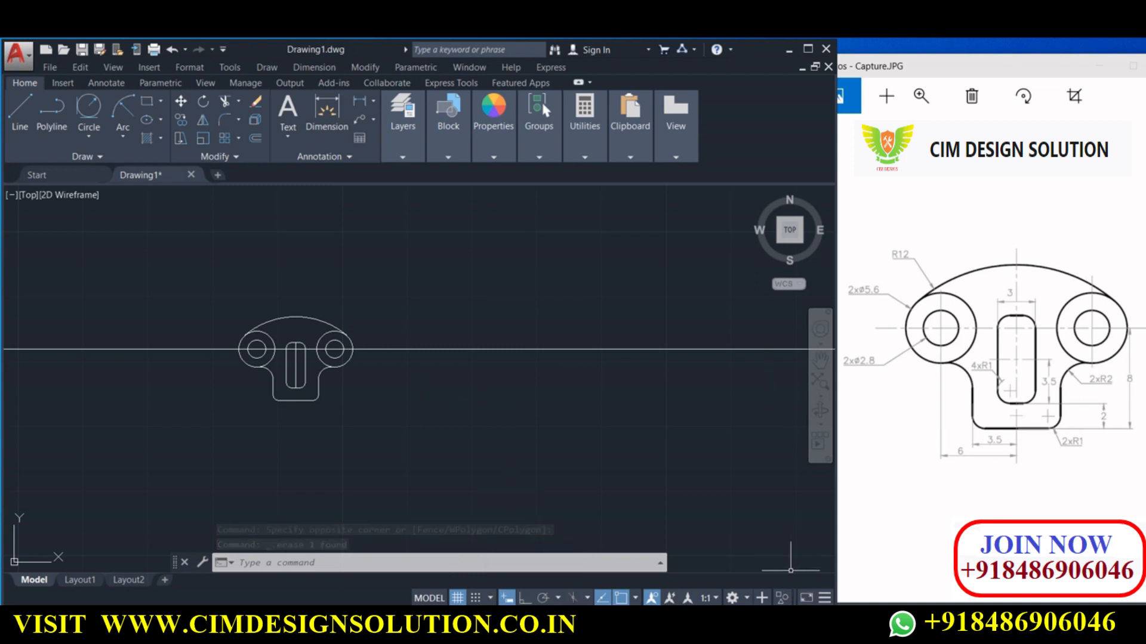
{"action": "left_click", "coordinate": [618, 349]}
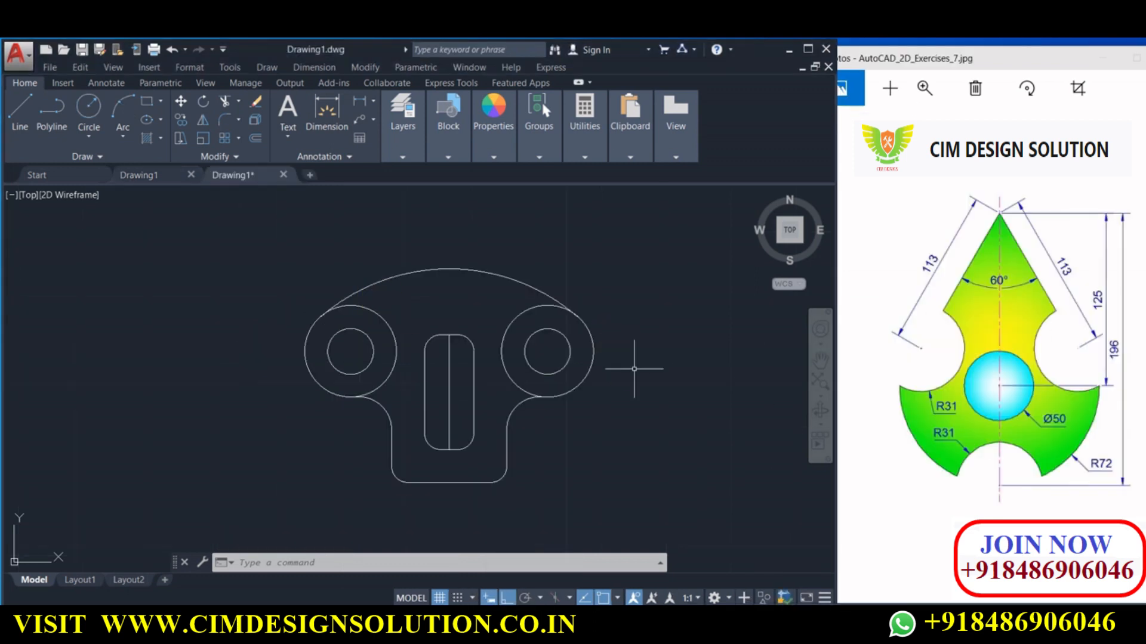
- Create a new blank drawing for the arrowhead-shaped exercise in the reference image
{"action": "middle_click_drag", "start_coordinate": [627, 371], "coordinate": [547, 371]}
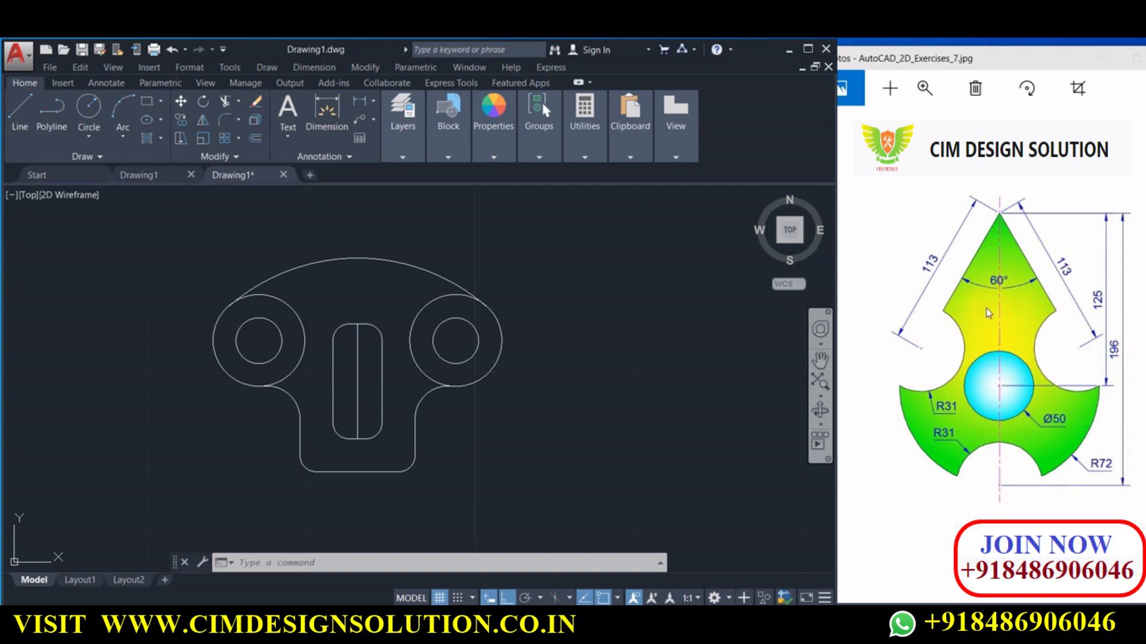
{"action": "left_click", "coordinate": [310, 176]}
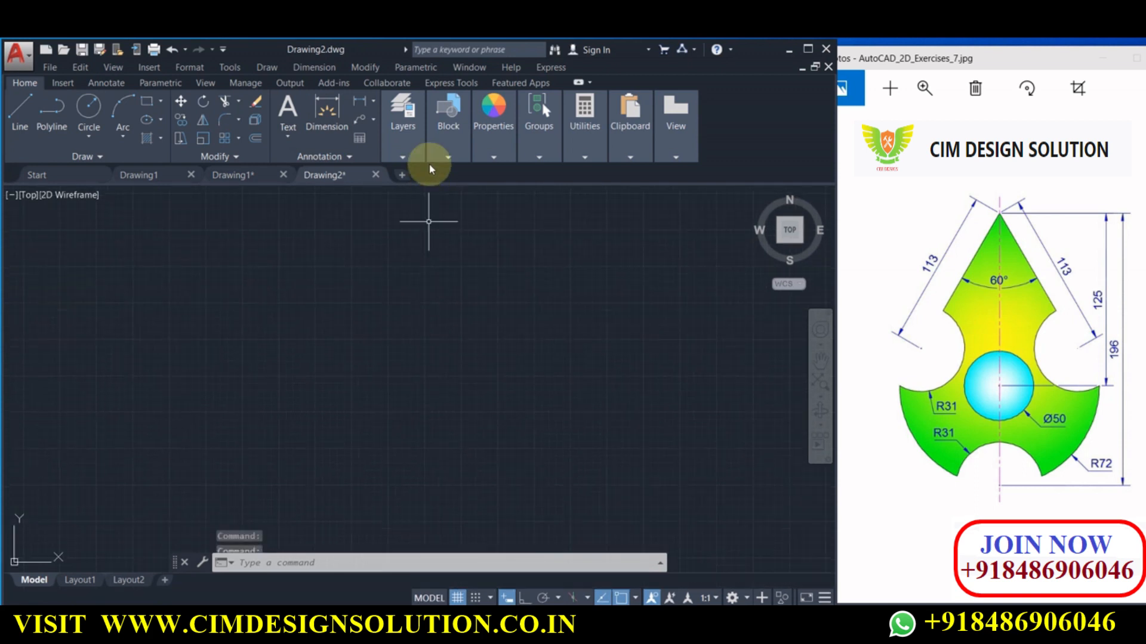
{"action": "right_click", "coordinate": [430, 173]}
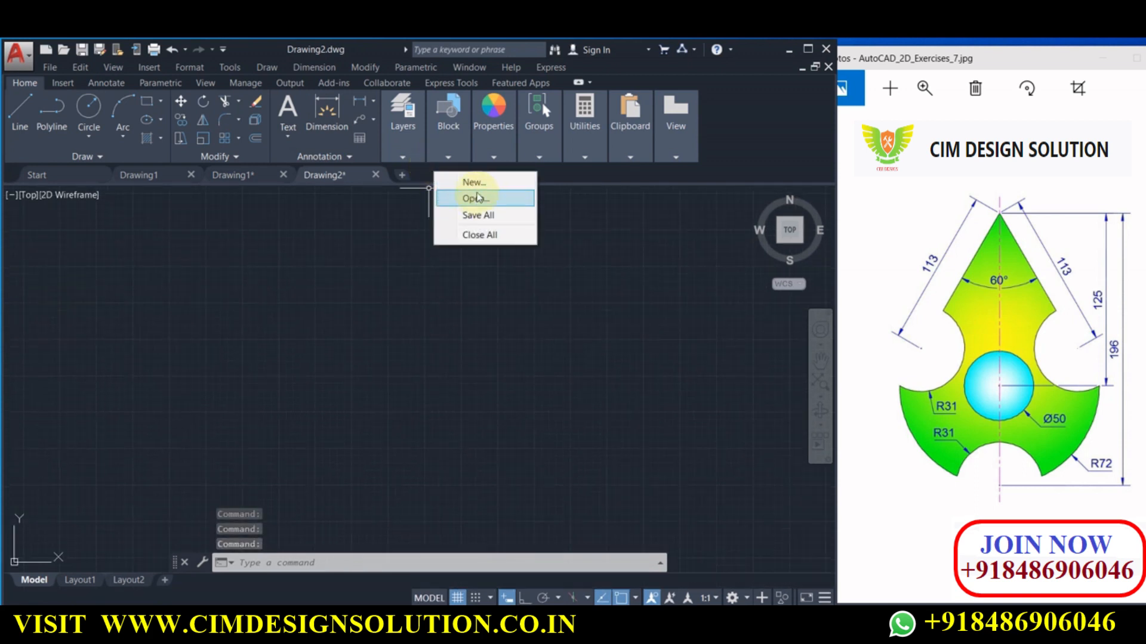
{"action": "left_click", "coordinate": [390, 345]}
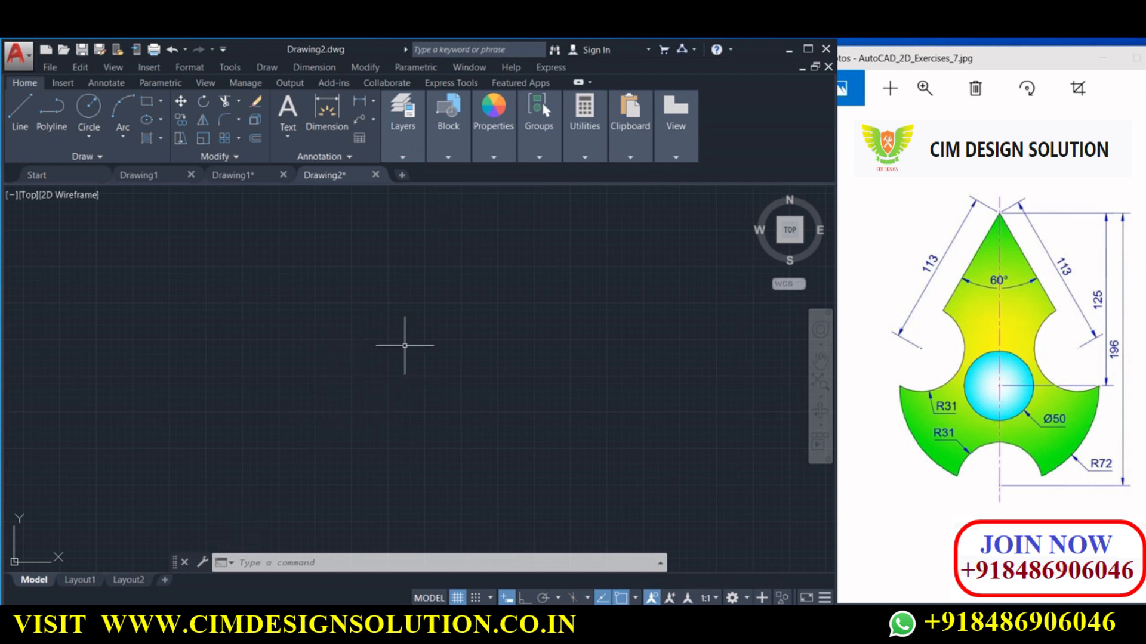
{"action": "left_click", "coordinate": [52, 68]}
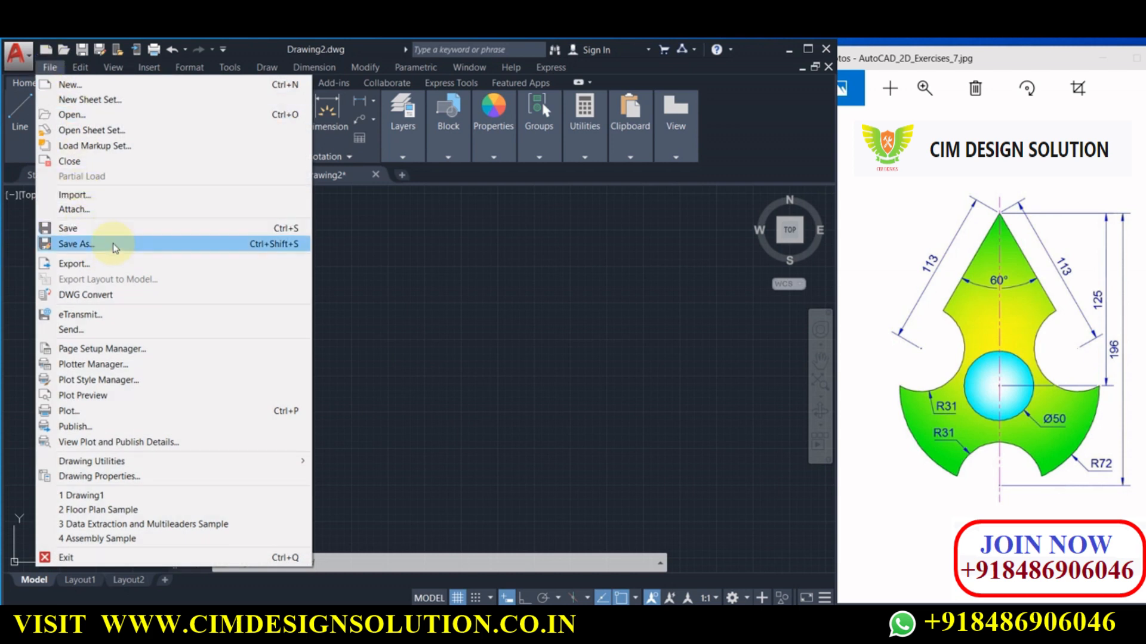
{"action": "left_click", "coordinate": [679, 461]}
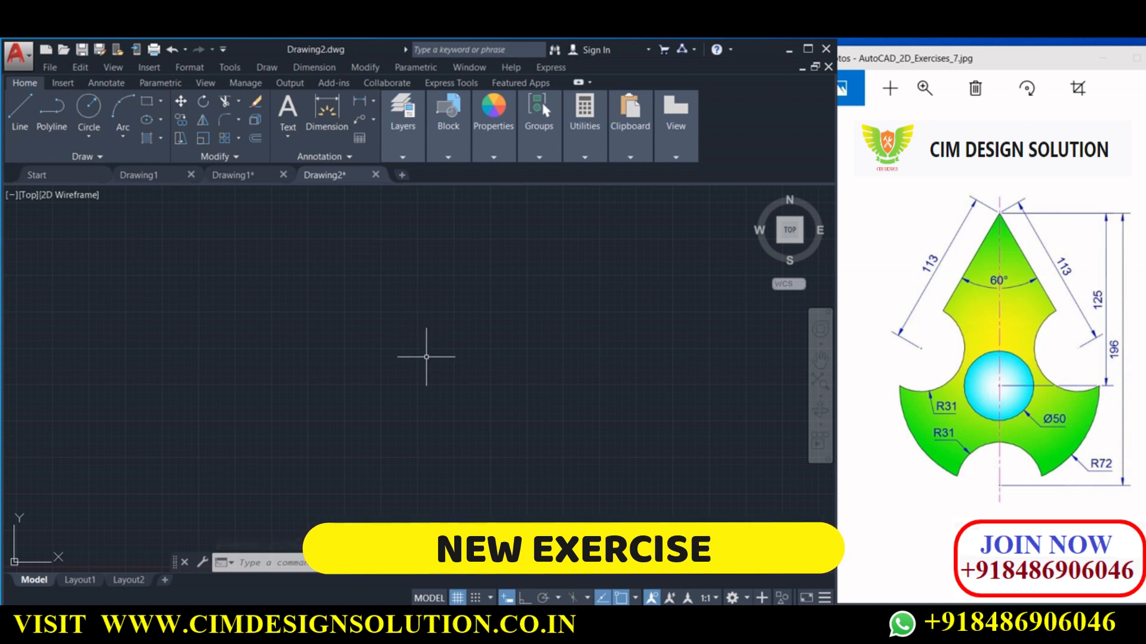
- Draw a vertical and a horizontal construction line crossing at one point, with ortho mode on
{"action": "type", "text": "XLIN"}
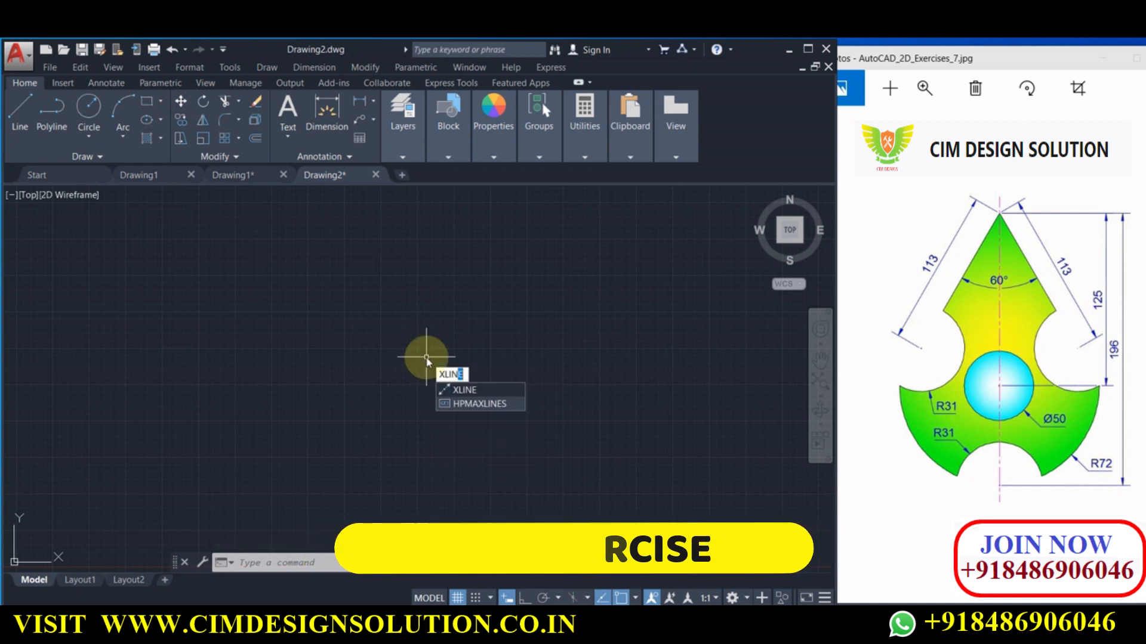
{"action": "key", "text": "Return"}
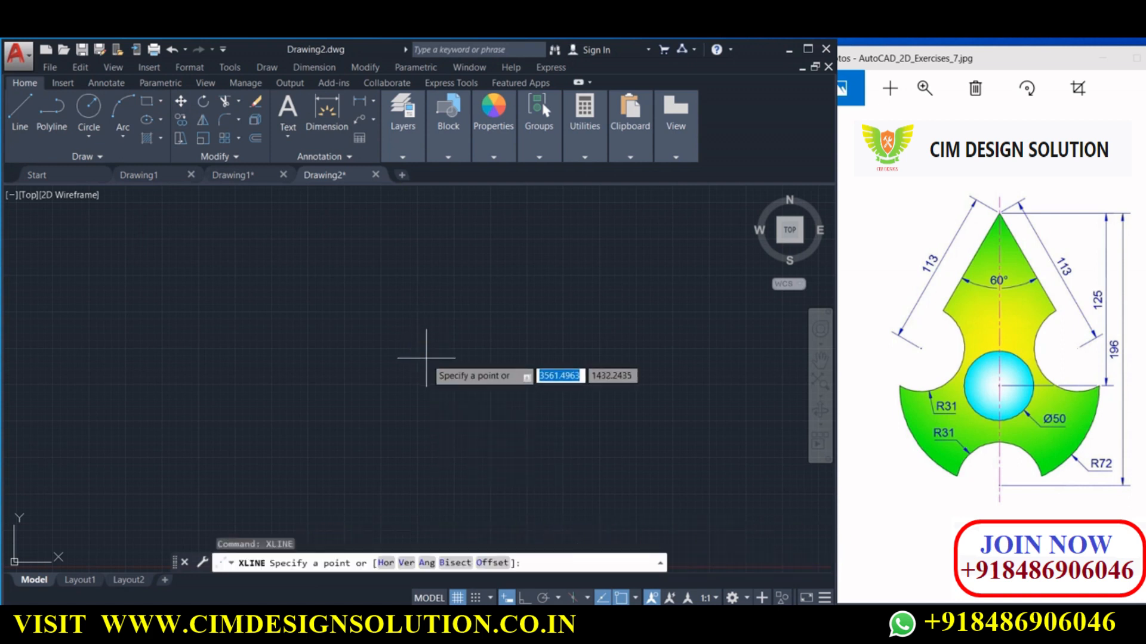
{"action": "left_click", "coordinate": [426, 376]}
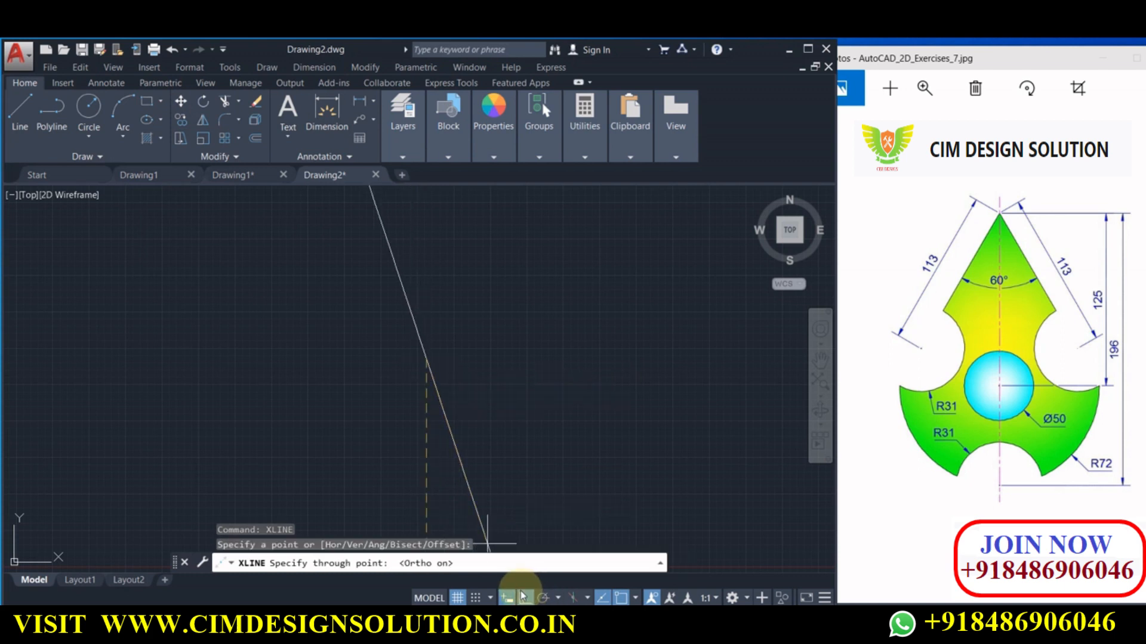
{"action": "left_click", "coordinate": [459, 471]}
{"action": "left_click", "coordinate": [509, 366]}
{"action": "key", "text": "Return"}
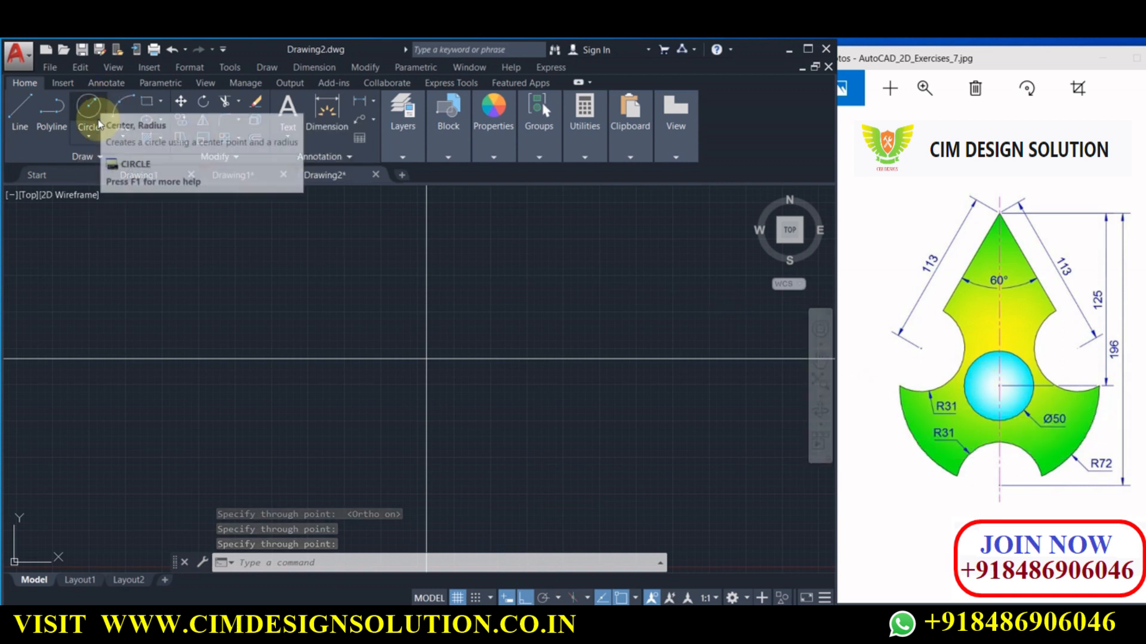
- Draw a circle of radius 25 centred on the intersection of the two construction lines
{"action": "left_click", "coordinate": [91, 136]}
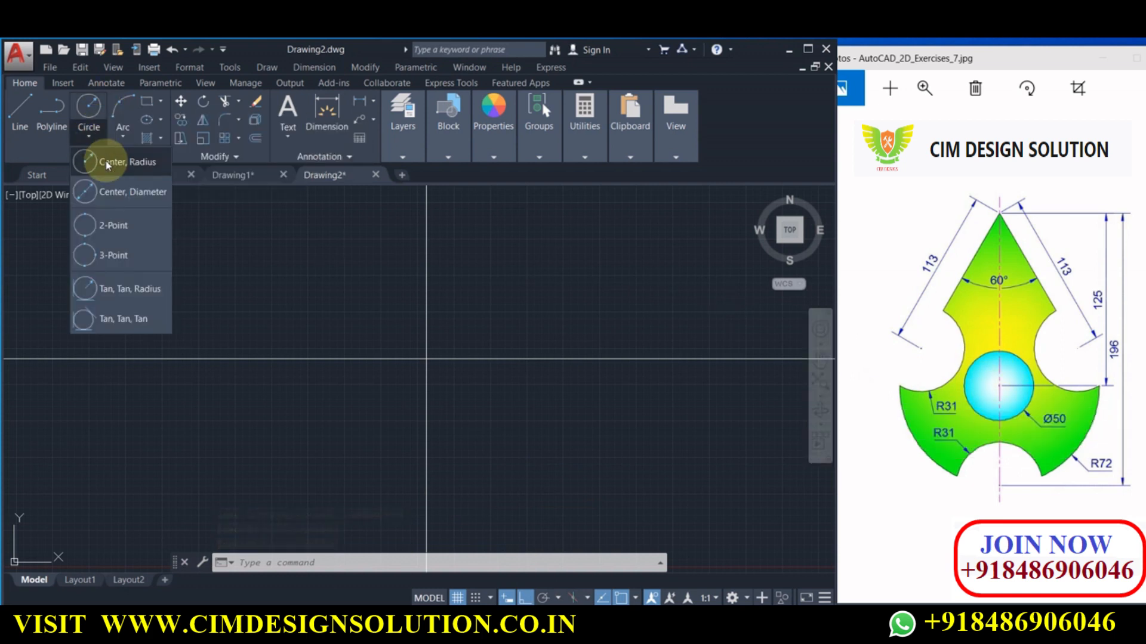
{"action": "left_click", "coordinate": [108, 163]}
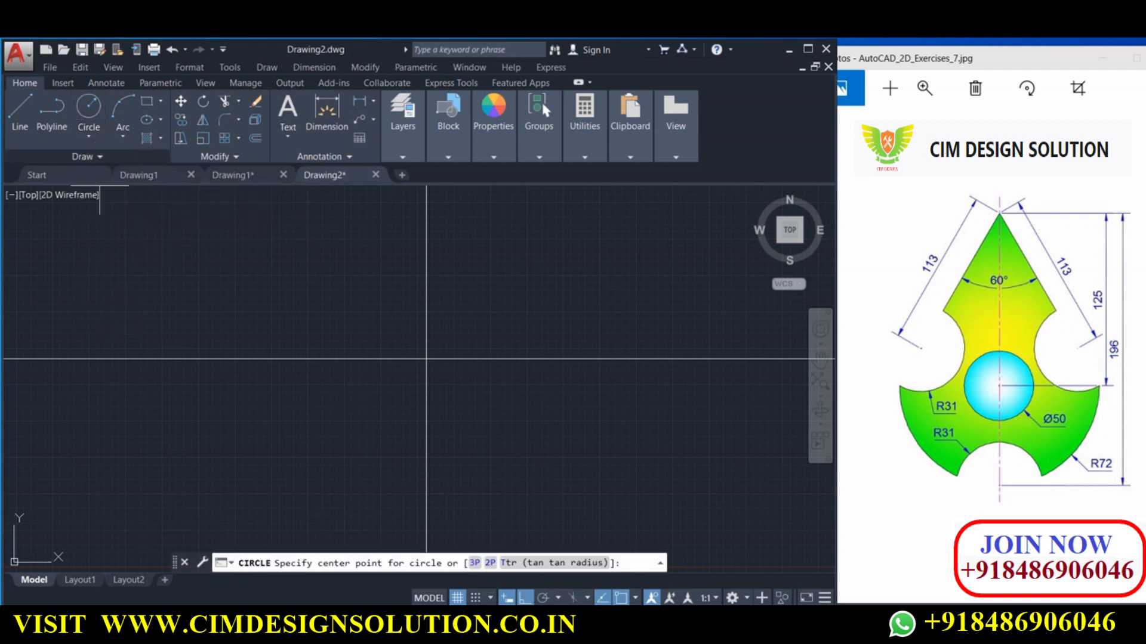
{"action": "left_click", "coordinate": [426, 358]}
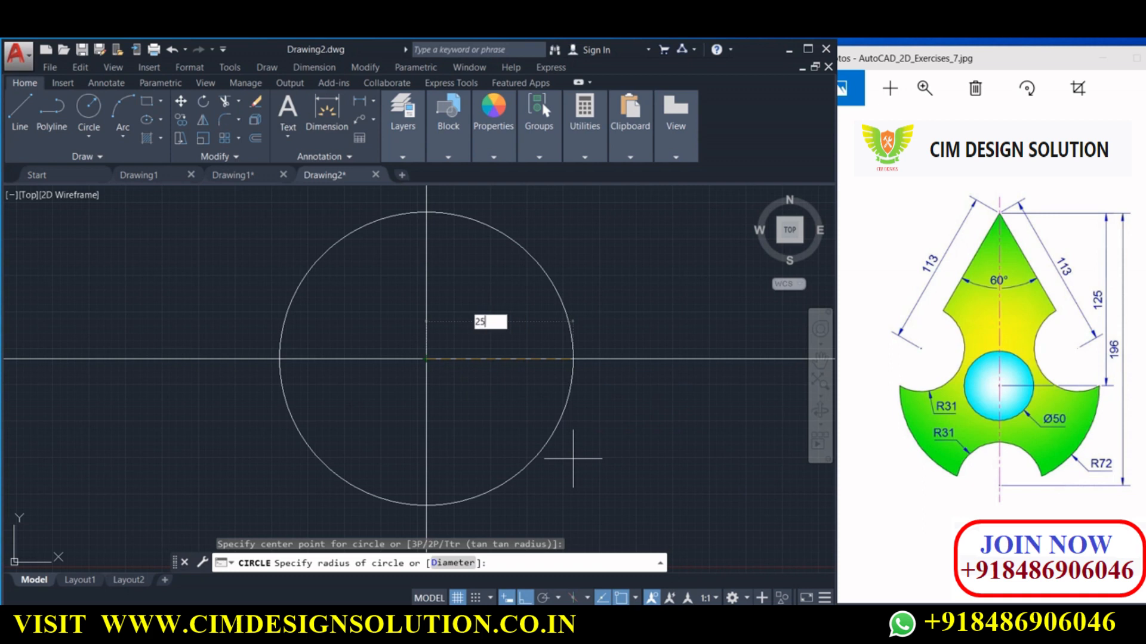
{"action": "key", "text": "Return"}
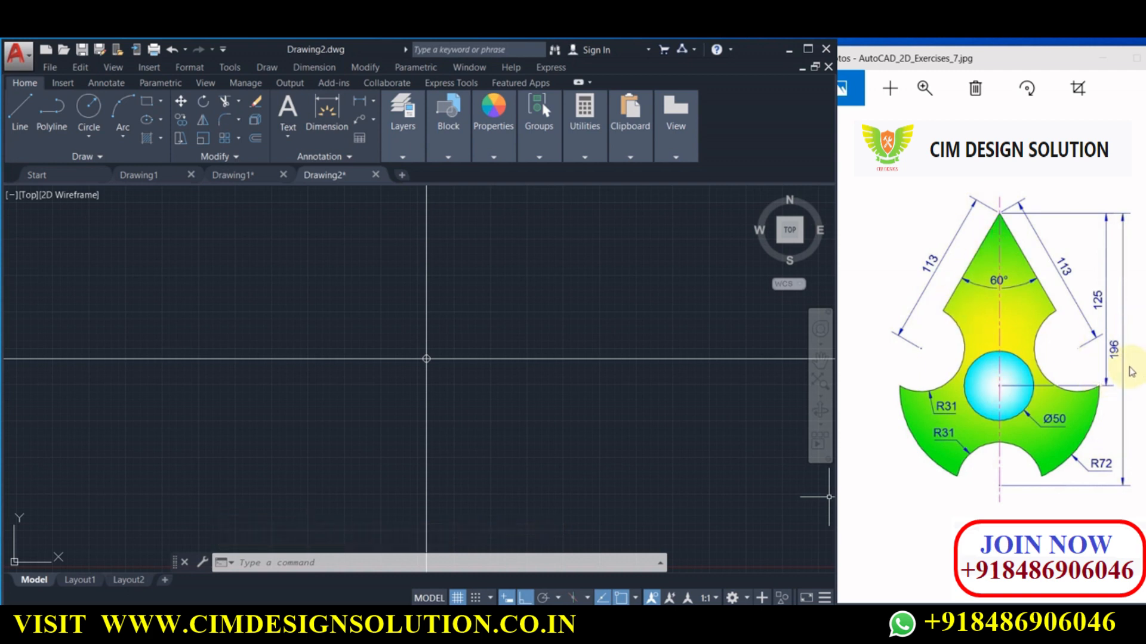
- Offset the horizontal construction line 125 upward using the Through option
{"action": "middle_click_drag", "start_coordinate": [428, 442], "coordinate": [400, 421]}
{"action": "scroll", "coordinate": [394, 301], "scroll_direction": "up", "scroll_amount": 6}
{"action": "scroll", "coordinate": [404, 468], "scroll_direction": "up", "scroll_amount": 4}
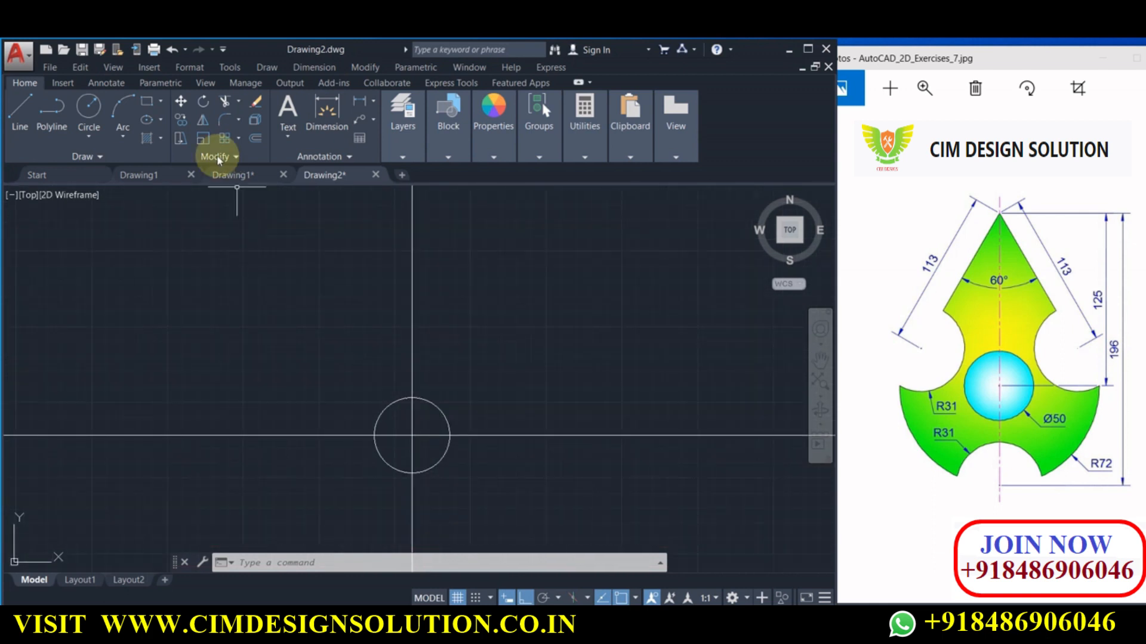
{"action": "left_click", "coordinate": [256, 138]}
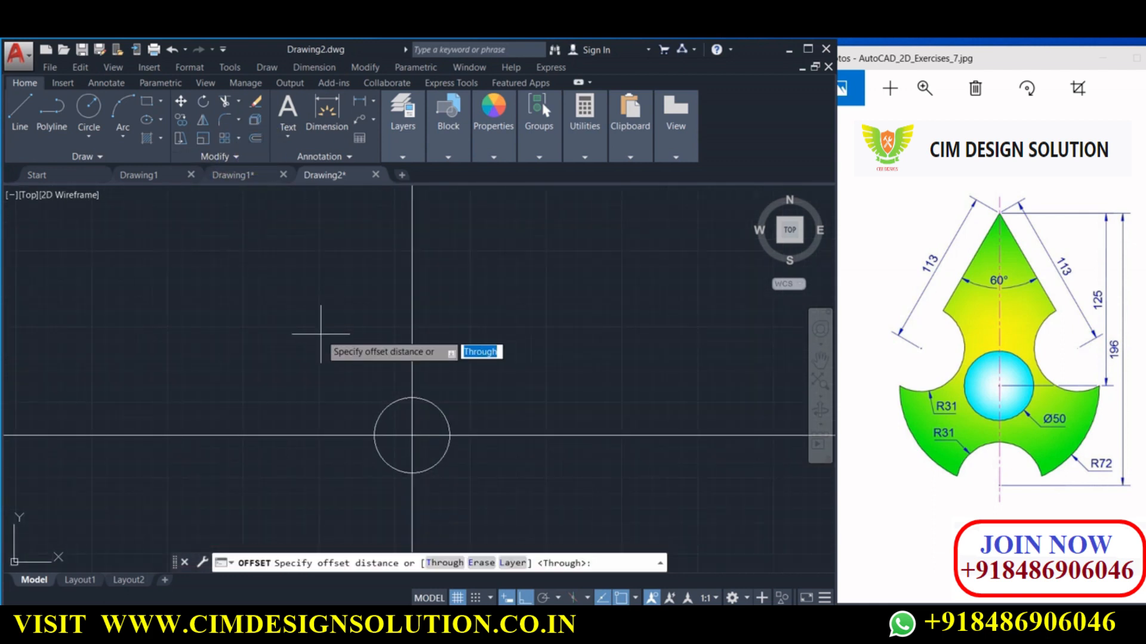
{"action": "key", "text": "Return"}
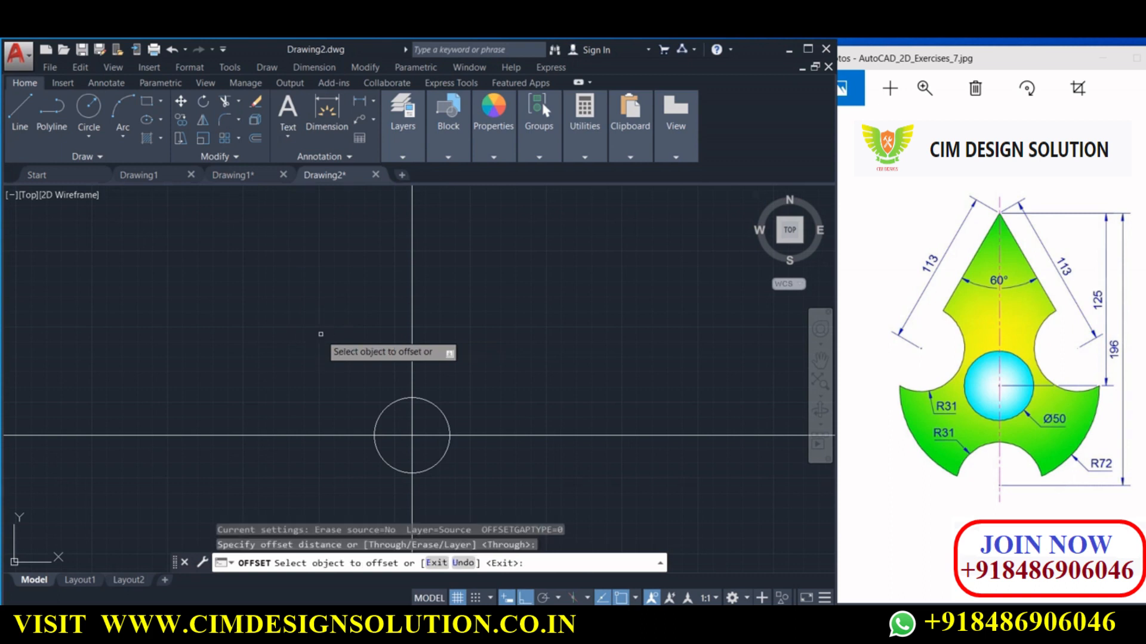
{"action": "left_click", "coordinate": [463, 435]}
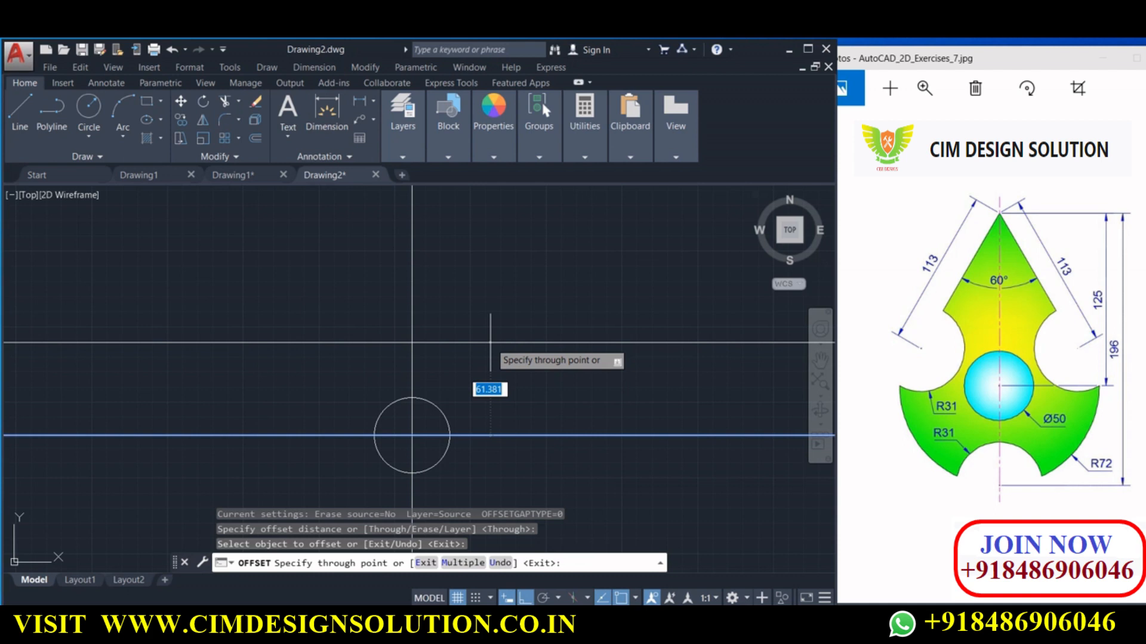
{"action": "type", "text": "125"}
{"action": "key", "text": "Return"}
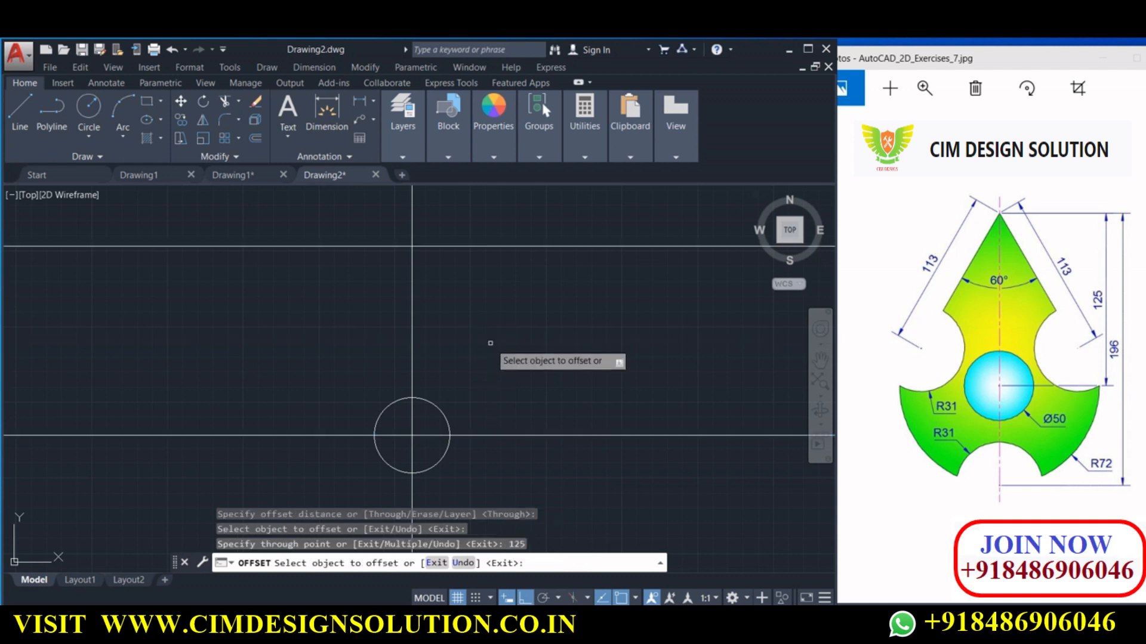
- Start a line for the arrowhead outline
{"action": "left_click", "coordinate": [19, 111]}
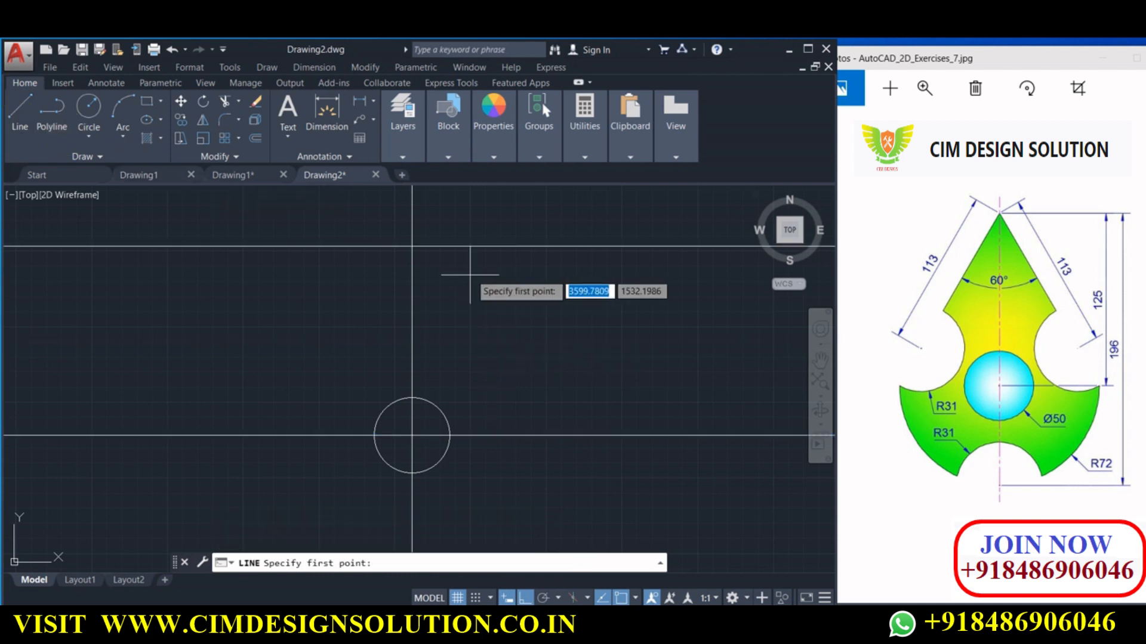
- Draw a line 113 long at 120° down and left from the intersection of the upper construction line and the vertical axis
{"action": "left_click", "coordinate": [412, 245]}
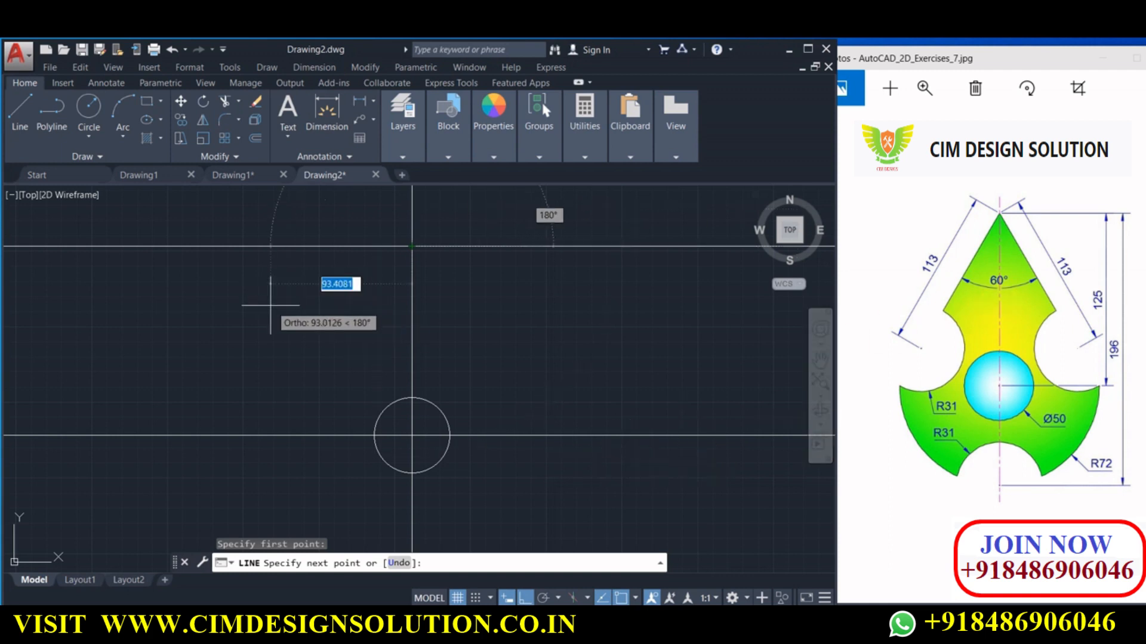
{"action": "left_click", "coordinate": [328, 417]}
{"action": "type", "text": "11"}
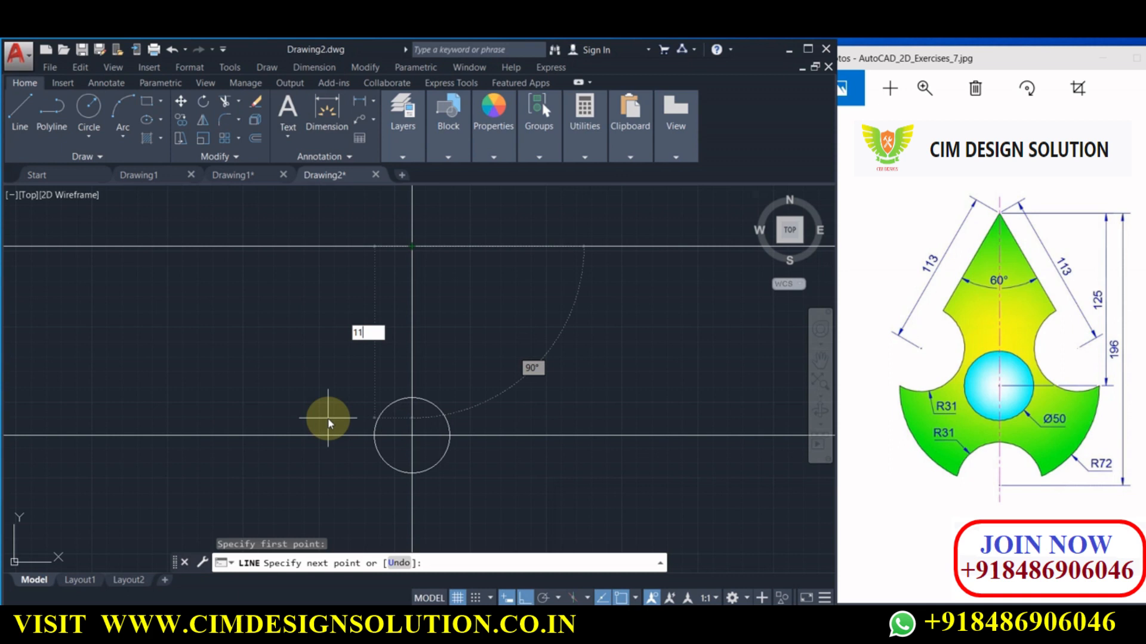
{"action": "type", "text": "3"}
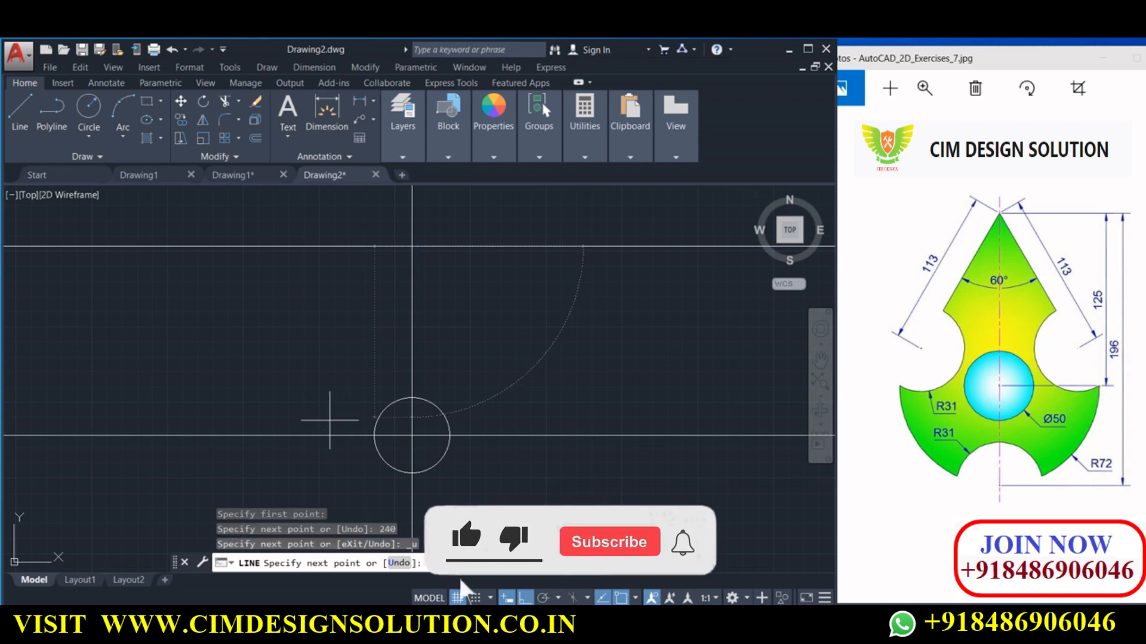
{"action": "middle_click_drag", "start_coordinate": [329, 421], "coordinate": [375, 394]}
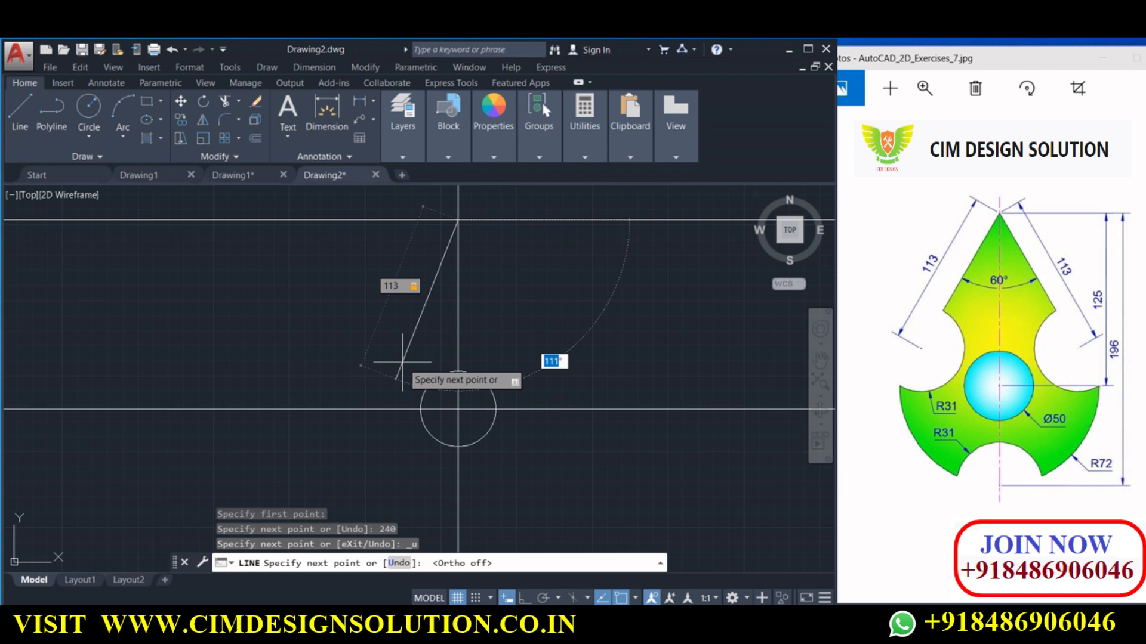
{"action": "type", "text": "120"}
{"action": "key", "text": "Return"}
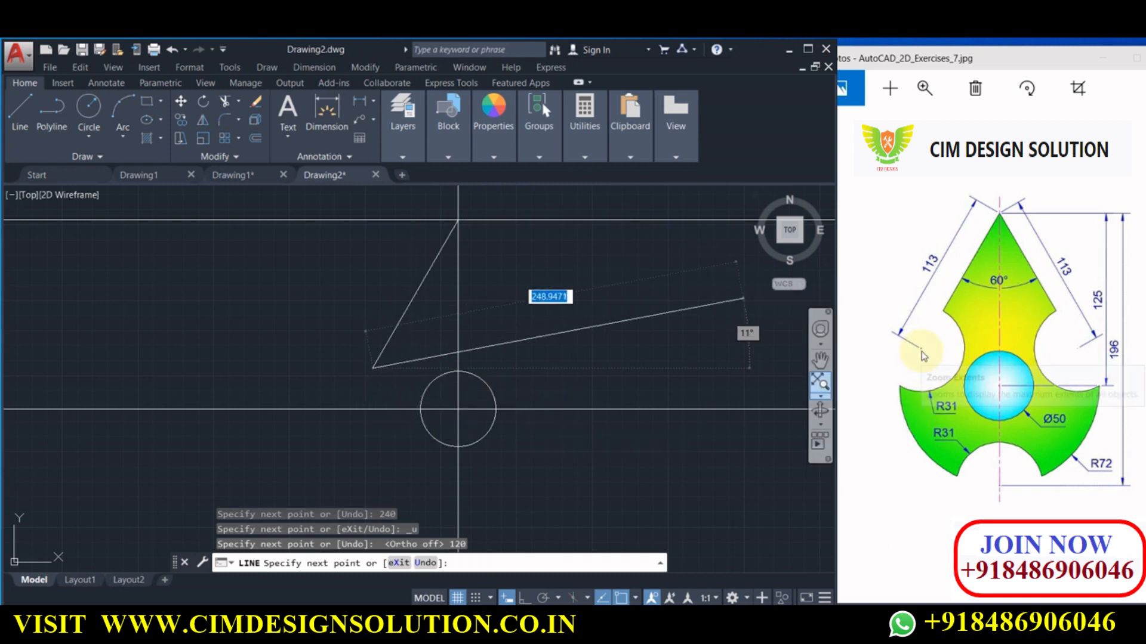
- Draw a circle of radius 31 centred on the lower end of the slanted line
{"action": "left_click", "coordinate": [104, 103]}
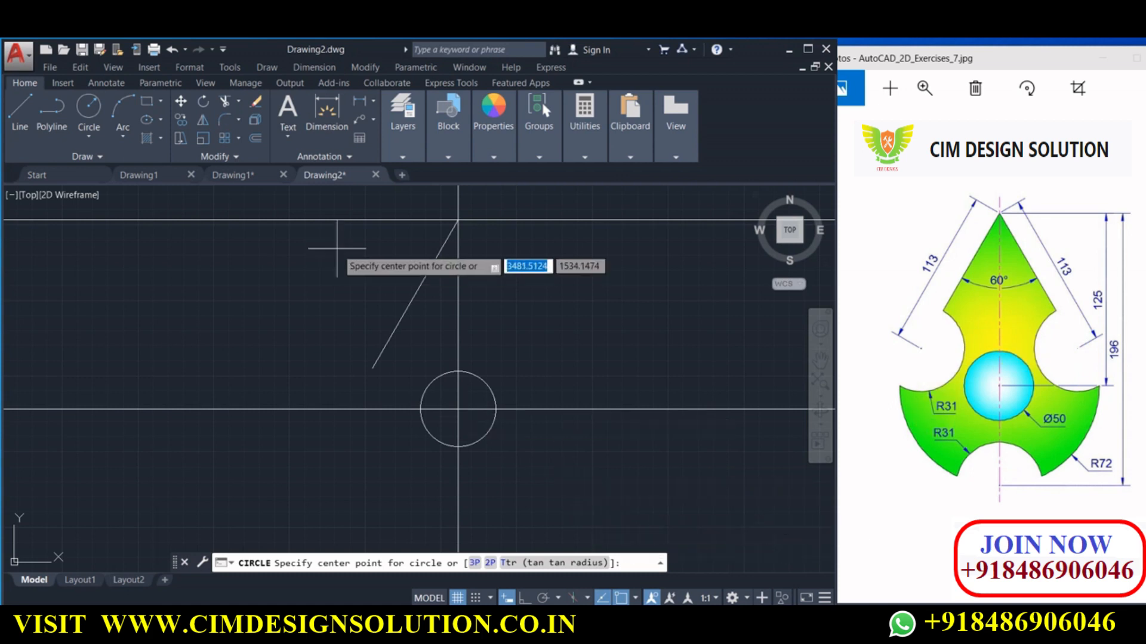
{"action": "left_click", "coordinate": [374, 368]}
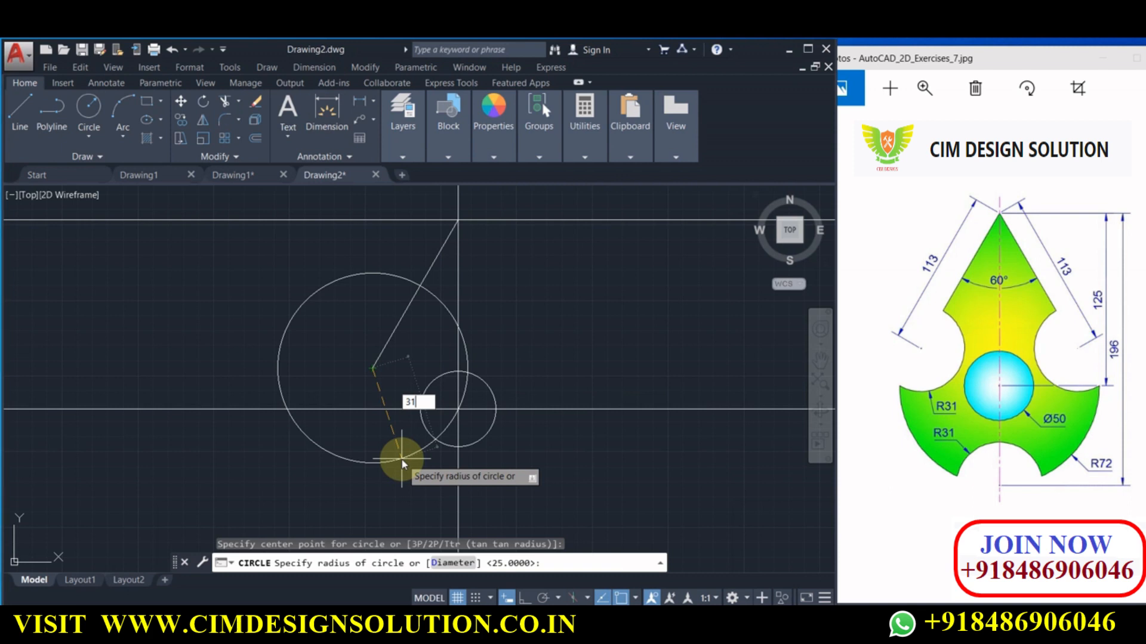
{"action": "key", "text": "Return"}
{"action": "middle_click_drag", "start_coordinate": [417, 427], "coordinate": [422, 434]}
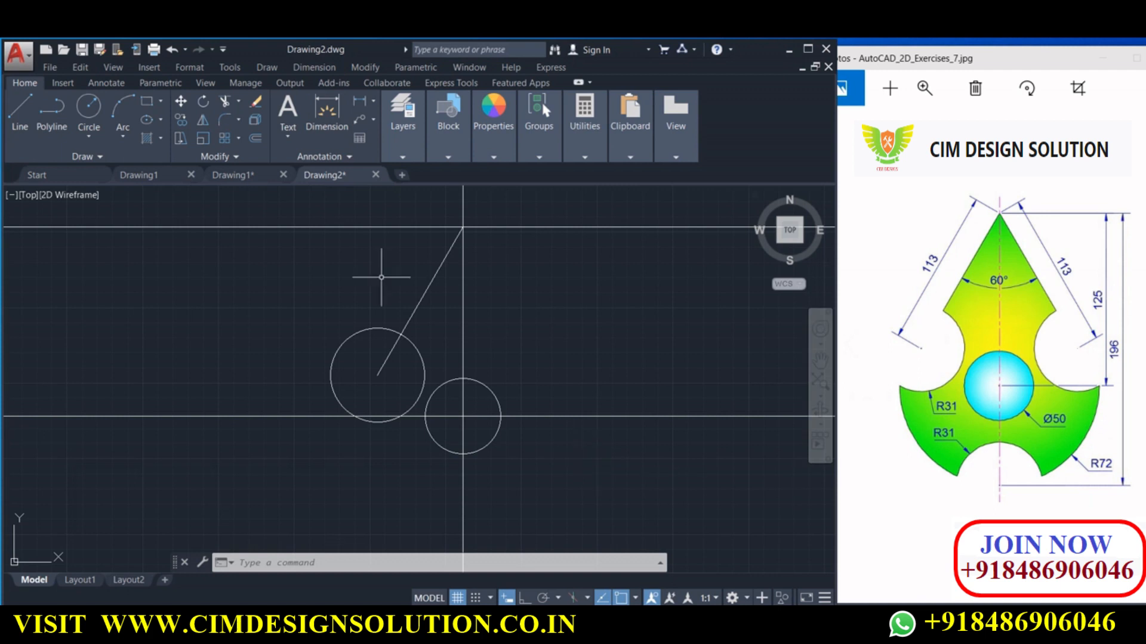
- Offset the upper horizontal construction line 196 downward
{"action": "left_click", "coordinate": [266, 149]}
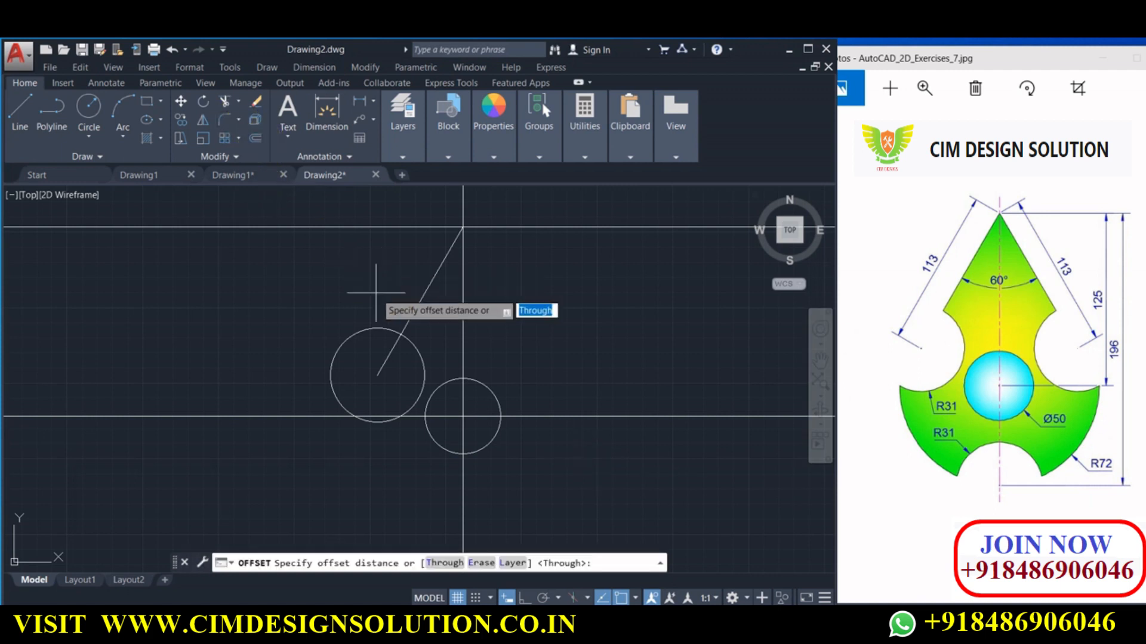
{"action": "key", "text": "Return"}
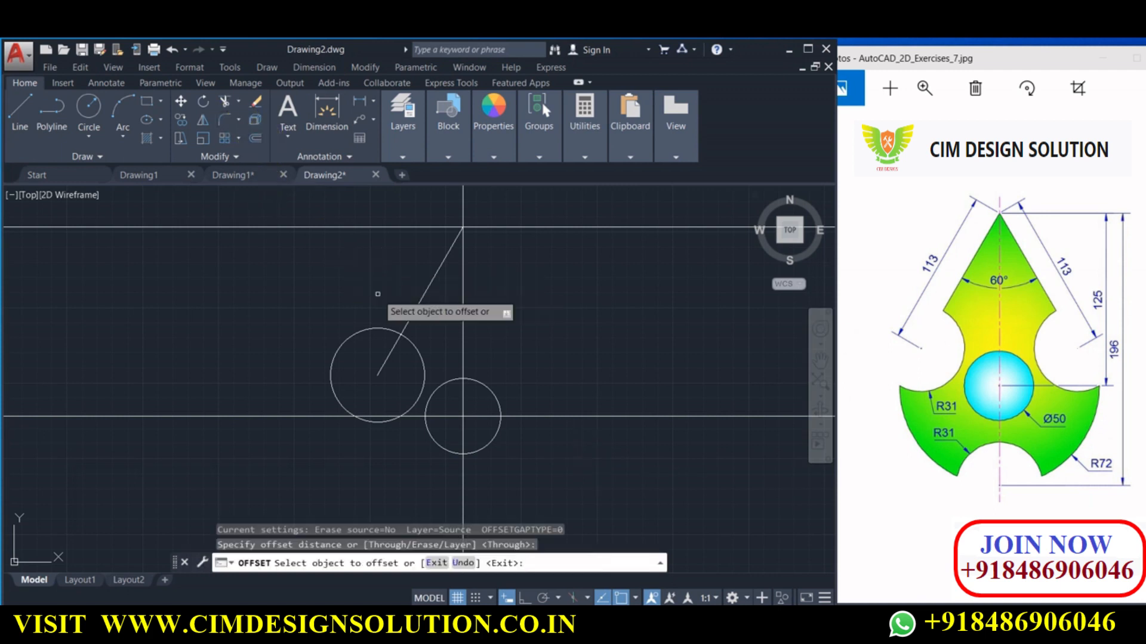
{"action": "left_click", "coordinate": [424, 226]}
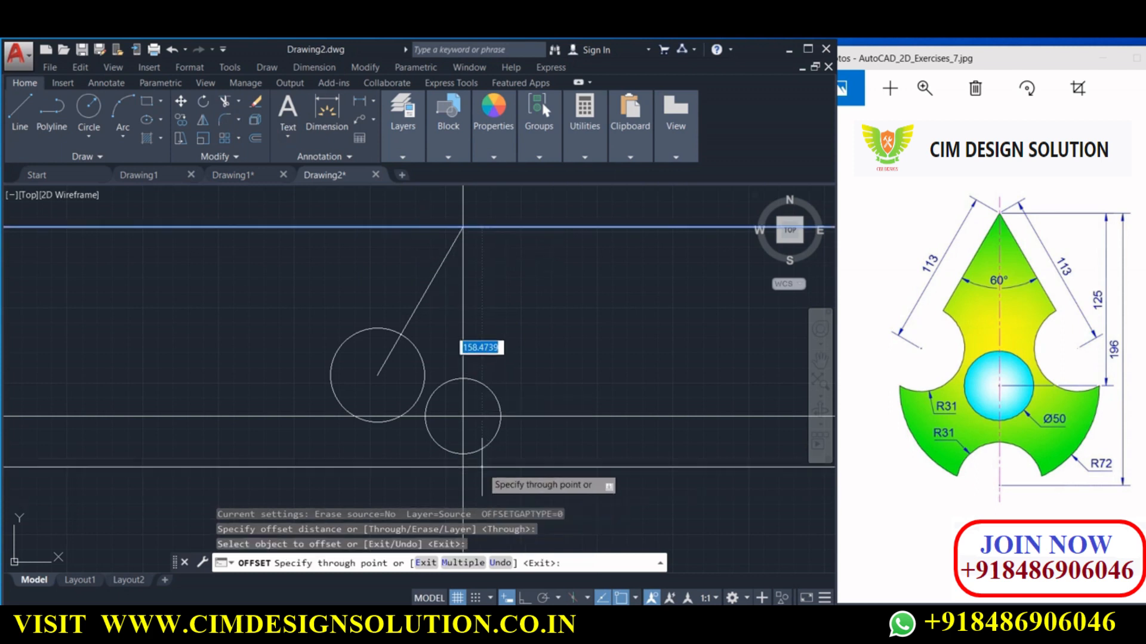
{"action": "left_click", "coordinate": [483, 472]}
{"action": "type", "text": "196"}
{"action": "key", "text": "Return"}
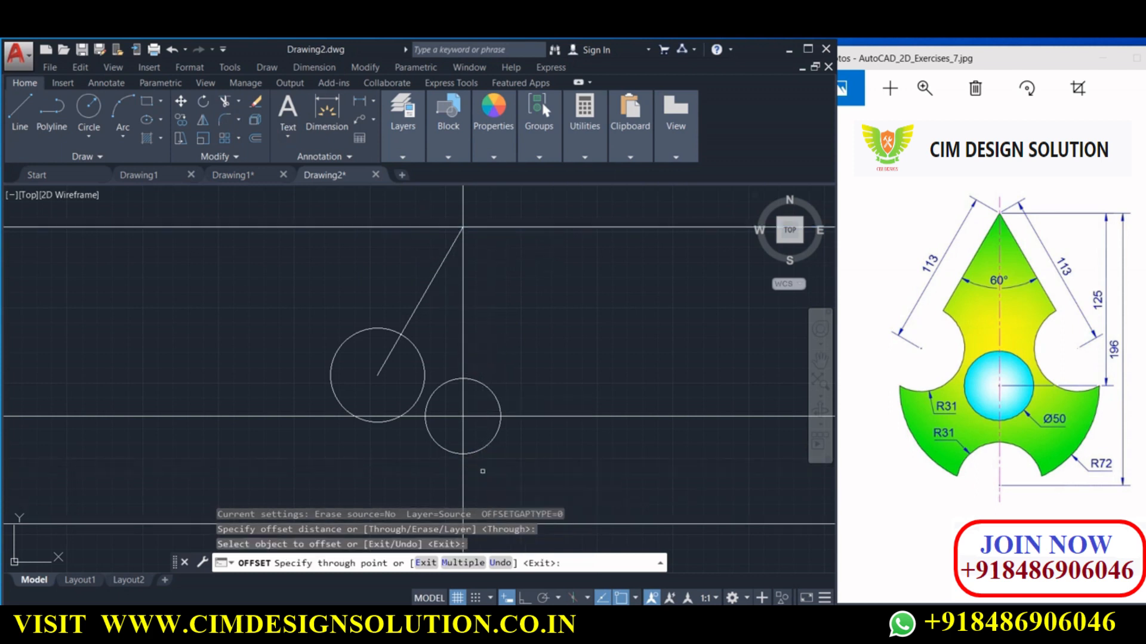
{"action": "middle_click_drag", "start_coordinate": [480, 468], "coordinate": [453, 401]}
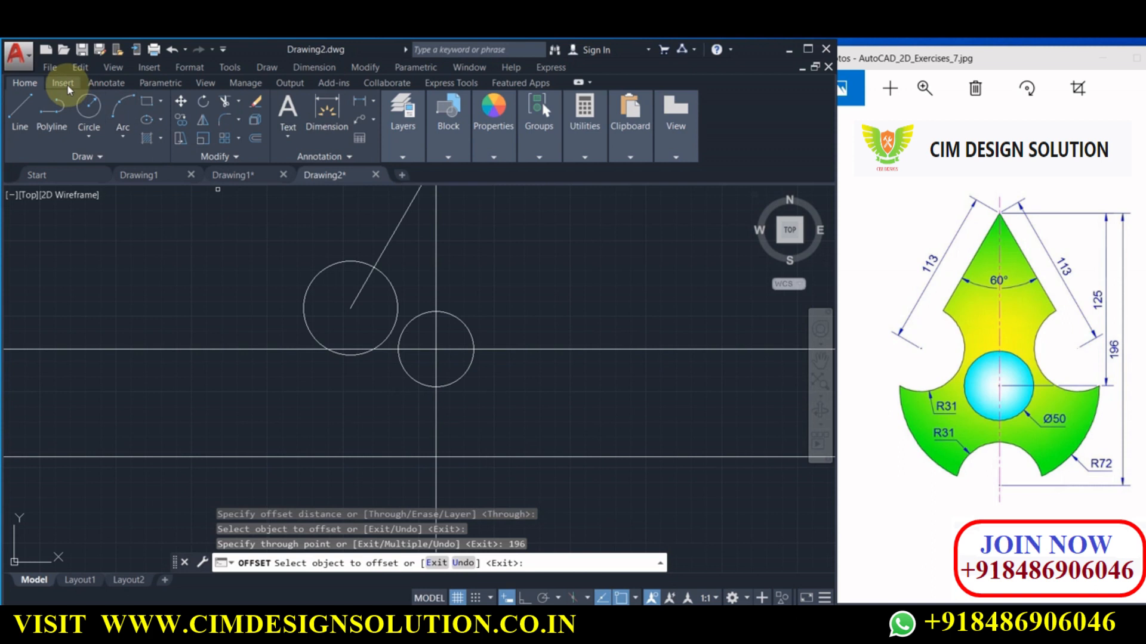
- Draw a circle of radius 31 centred where the lowest construction line crosses the vertical axis
{"action": "left_click", "coordinate": [90, 109]}
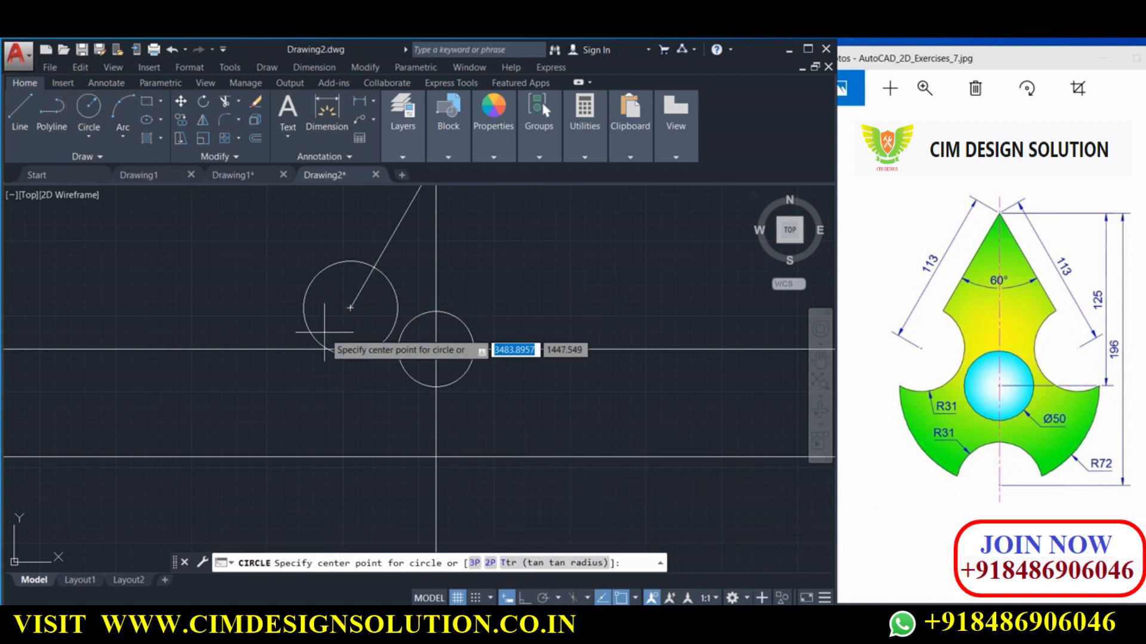
{"action": "left_click", "coordinate": [435, 457]}
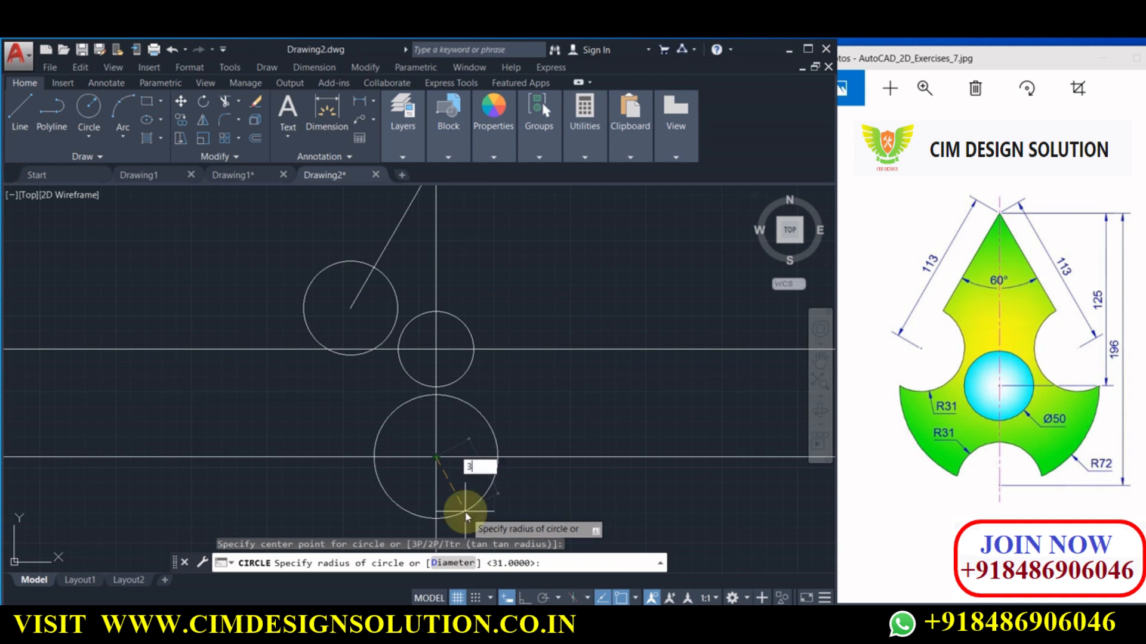
{"action": "key", "text": "Return"}
{"action": "middle_click_drag", "start_coordinate": [453, 454], "coordinate": [439, 437]}
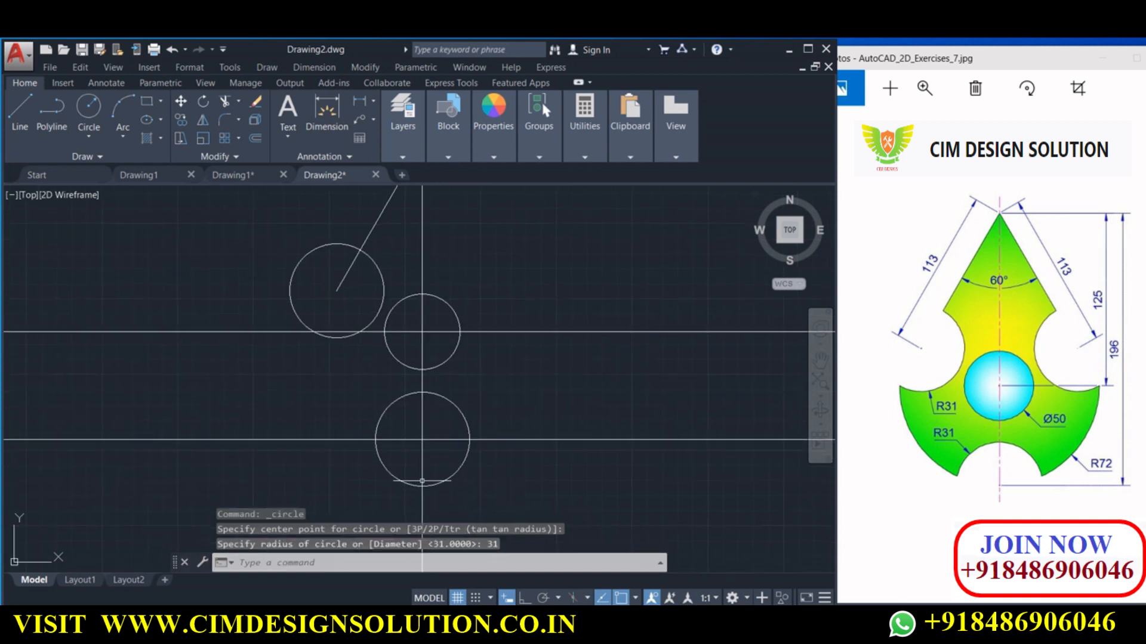
- Delete the horizontal construction line through the lower R31 circle
{"action": "left_click", "coordinate": [191, 397]}
{"action": "left_click", "coordinate": [123, 447]}
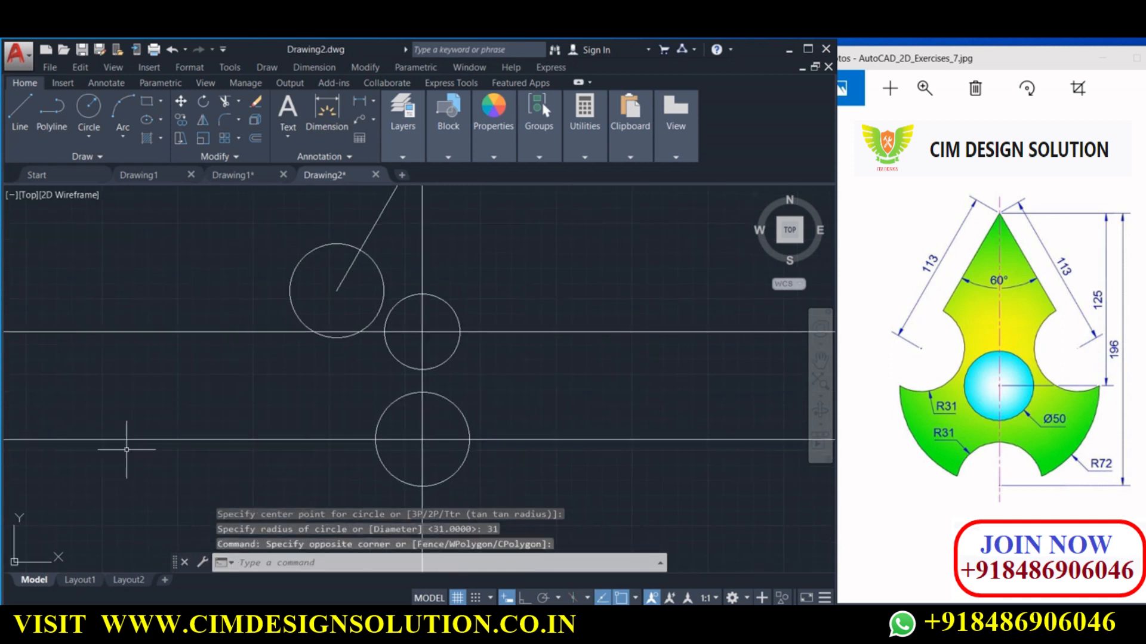
{"action": "middle_click_drag", "start_coordinate": [504, 342], "coordinate": [511, 390]}
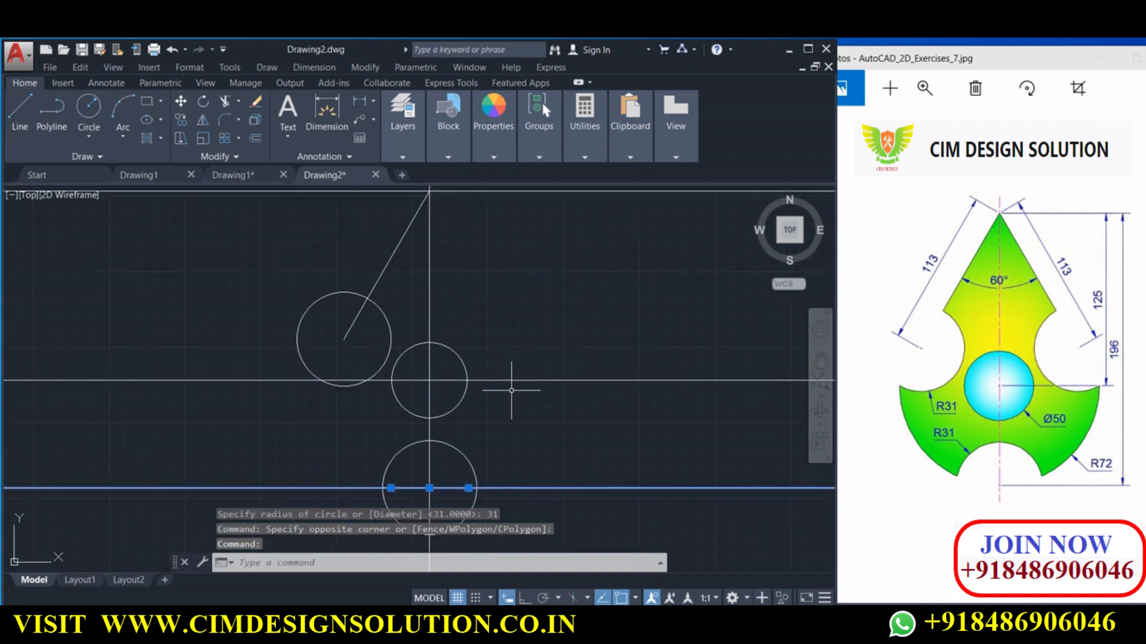
{"action": "key", "text": "Delete"}
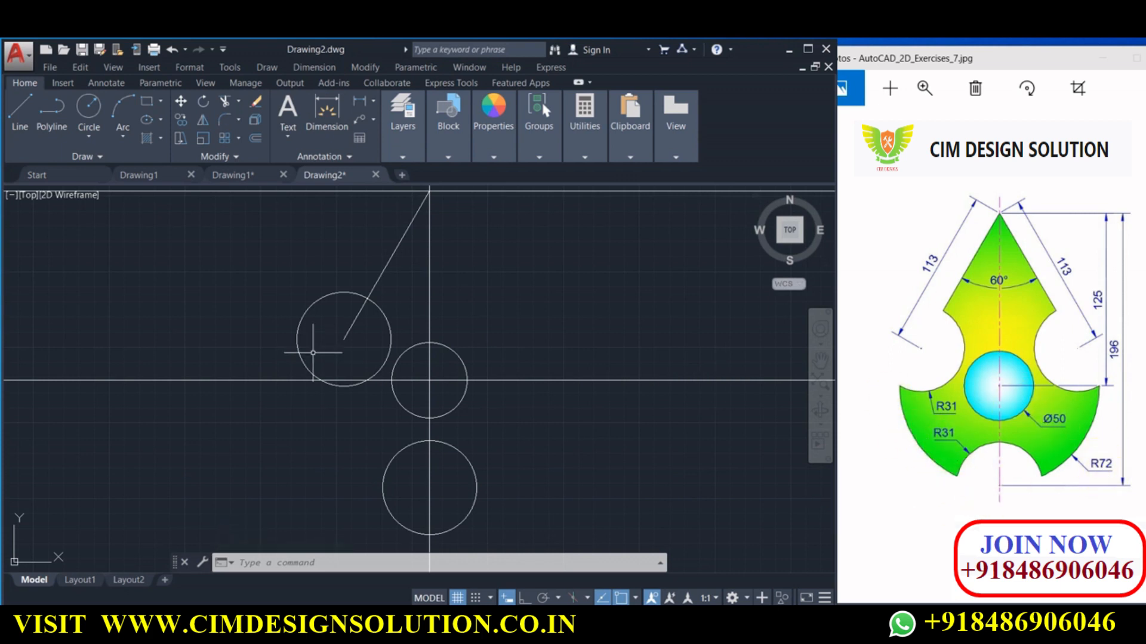
- Draw a circle of radius 72 concentric with the small central circle
{"action": "left_click", "coordinate": [88, 107]}
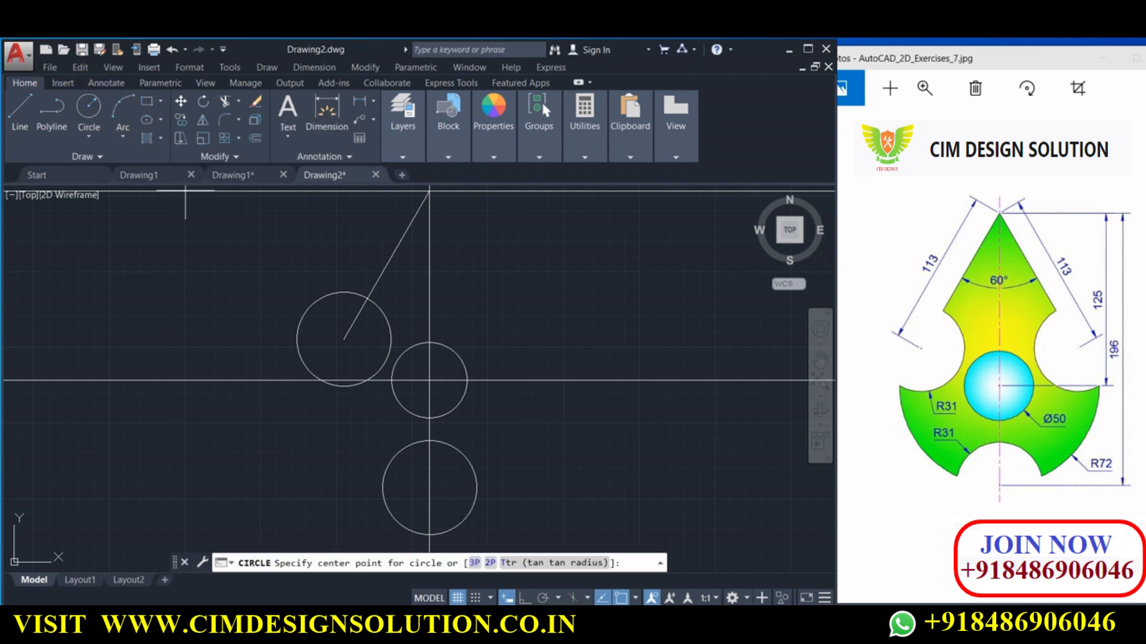
{"action": "left_click", "coordinate": [429, 380]}
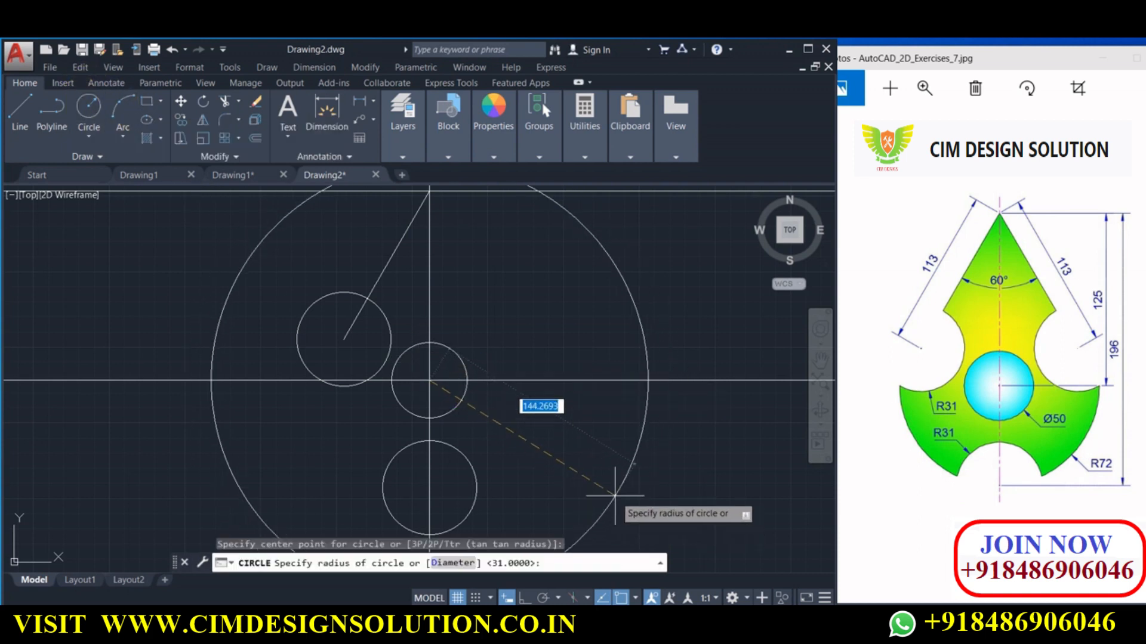
{"action": "type", "text": "72"}
{"action": "key", "text": "Return"}
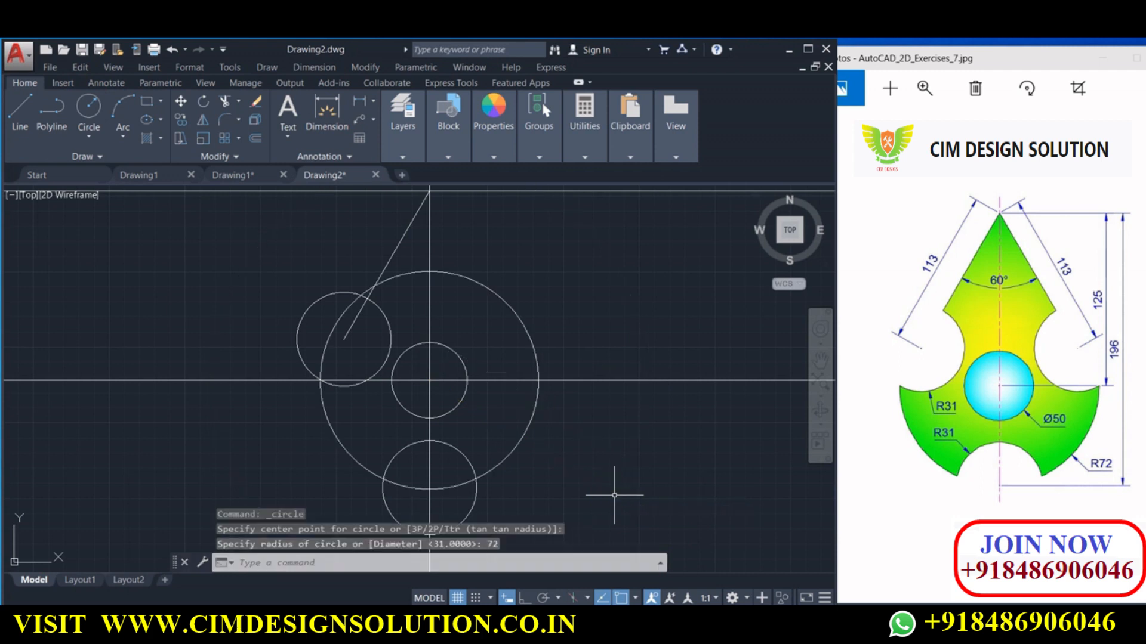
- Trim the R72 circle's upper half away above the middle horizontal construction line
{"action": "middle_click_drag", "start_coordinate": [566, 450], "coordinate": [567, 422]}
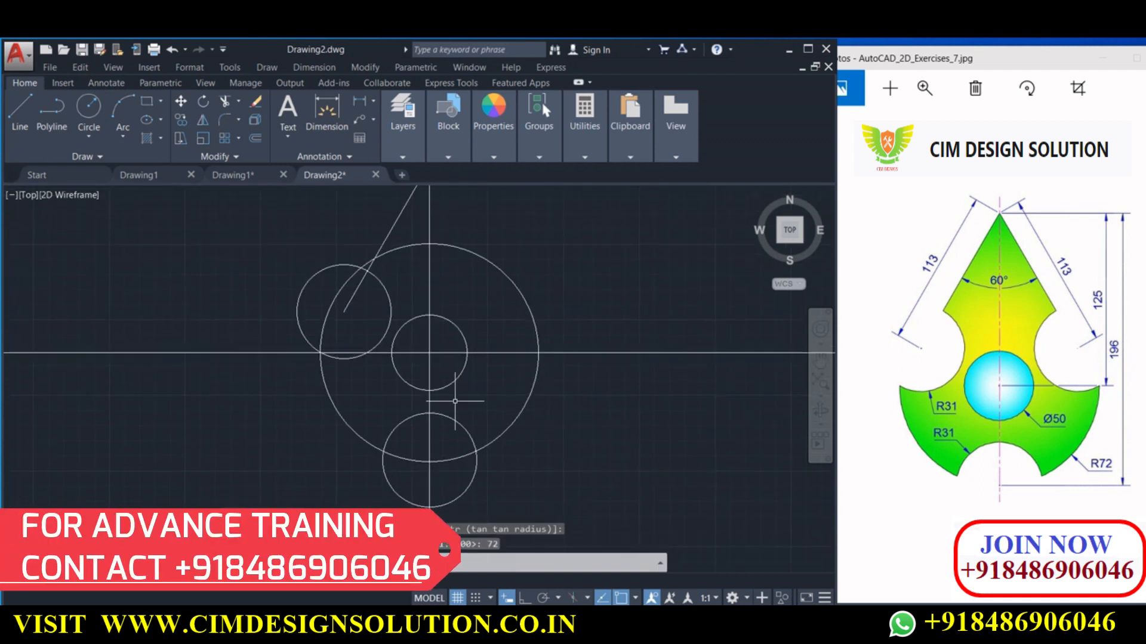
{"action": "scroll", "coordinate": [345, 357], "scroll_direction": "up", "scroll_amount": 2}
{"action": "middle_click_drag", "start_coordinate": [348, 360], "coordinate": [351, 441]}
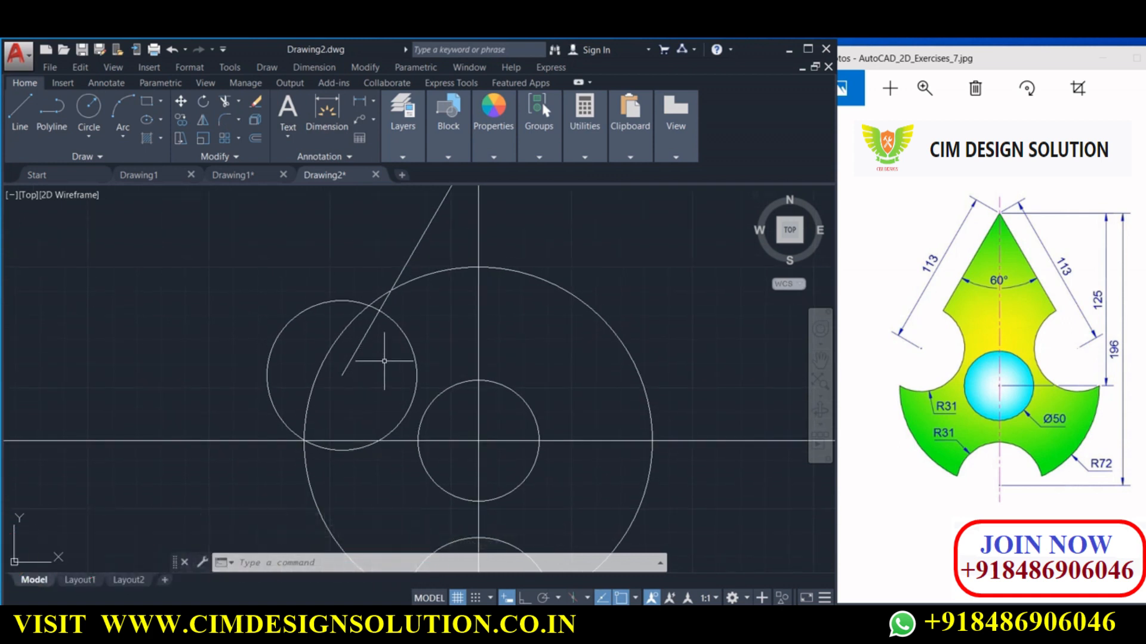
{"action": "left_click", "coordinate": [225, 107]}
{"action": "key", "text": "Return"}
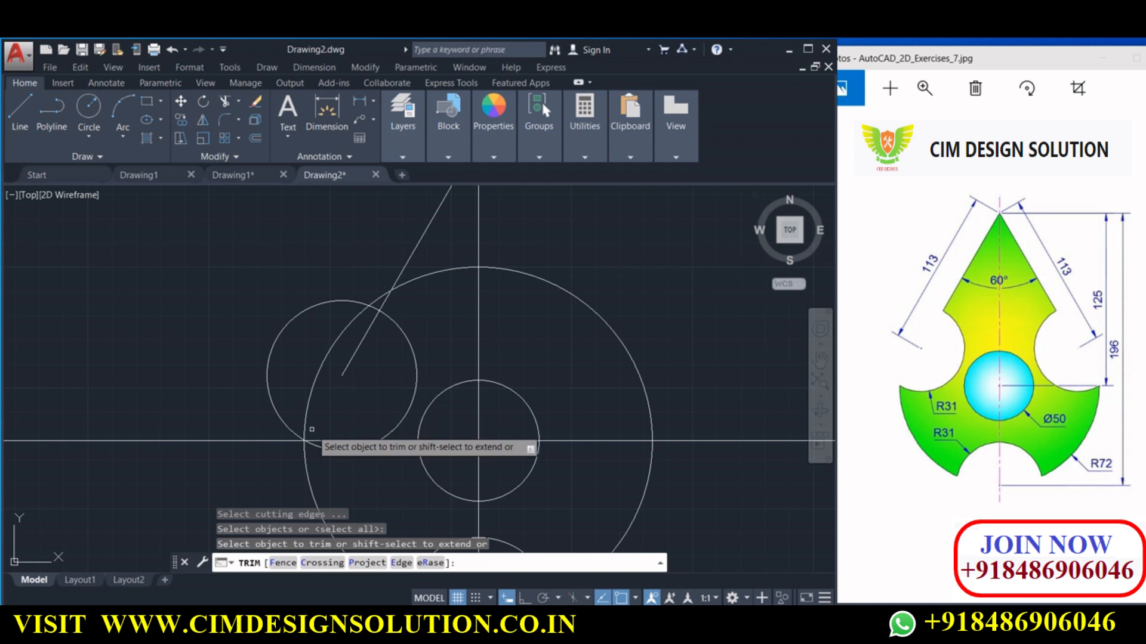
{"action": "left_click", "coordinate": [301, 412]}
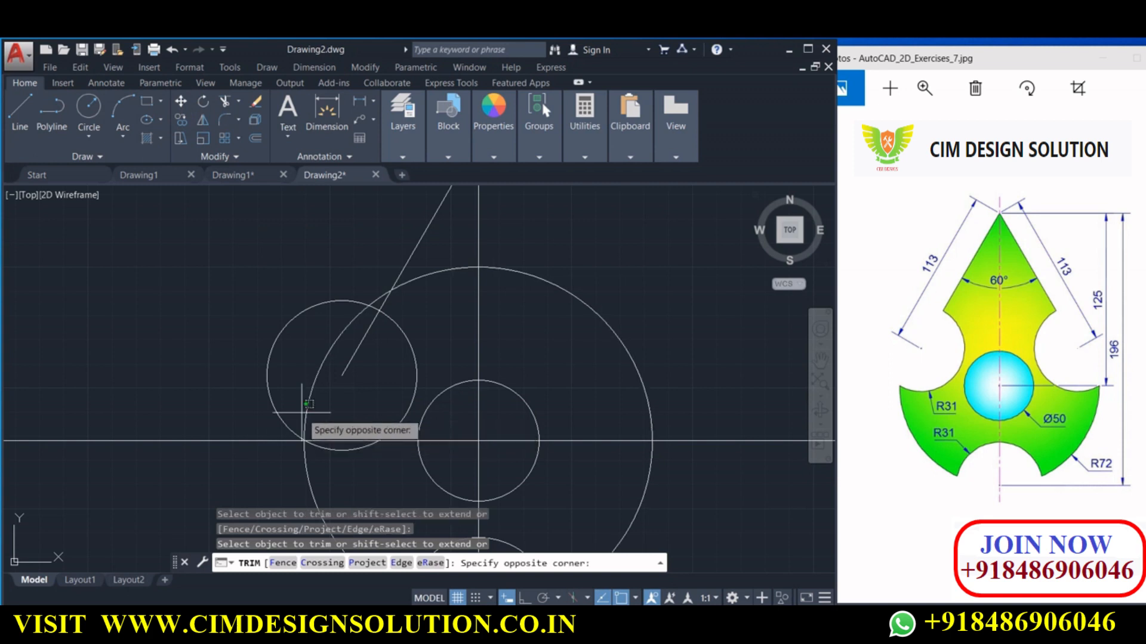
{"action": "left_click", "coordinate": [370, 431]}
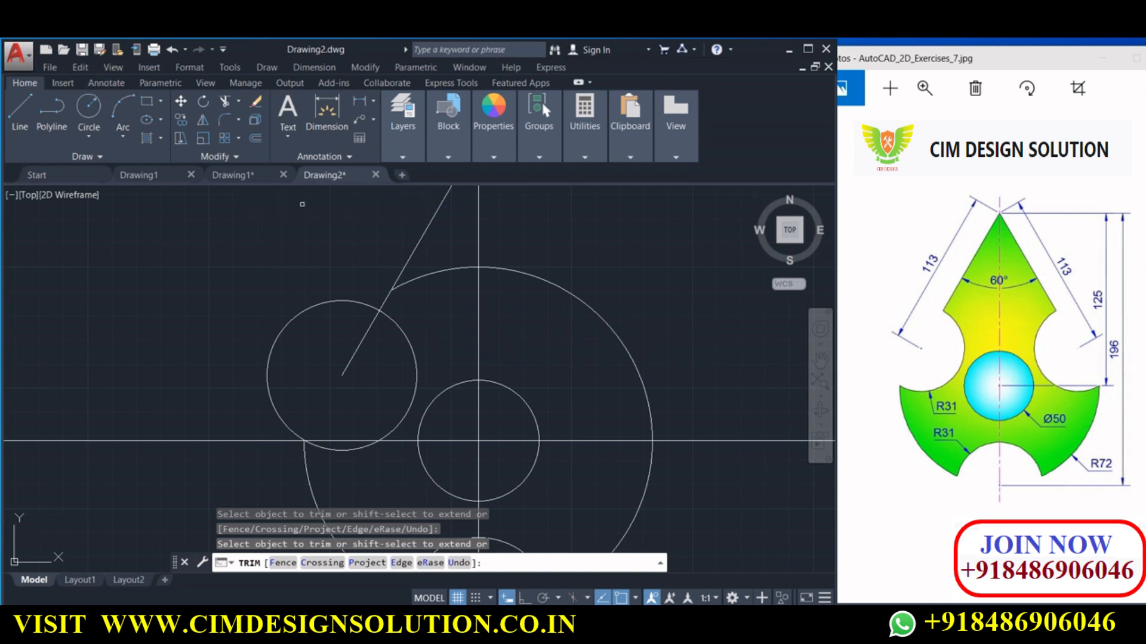
{"action": "left_click_drag", "start_coordinate": [532, 258], "coordinate": [536, 282]}
{"action": "scroll", "coordinate": [535, 269], "scroll_direction": "down", "scroll_amount": 4}
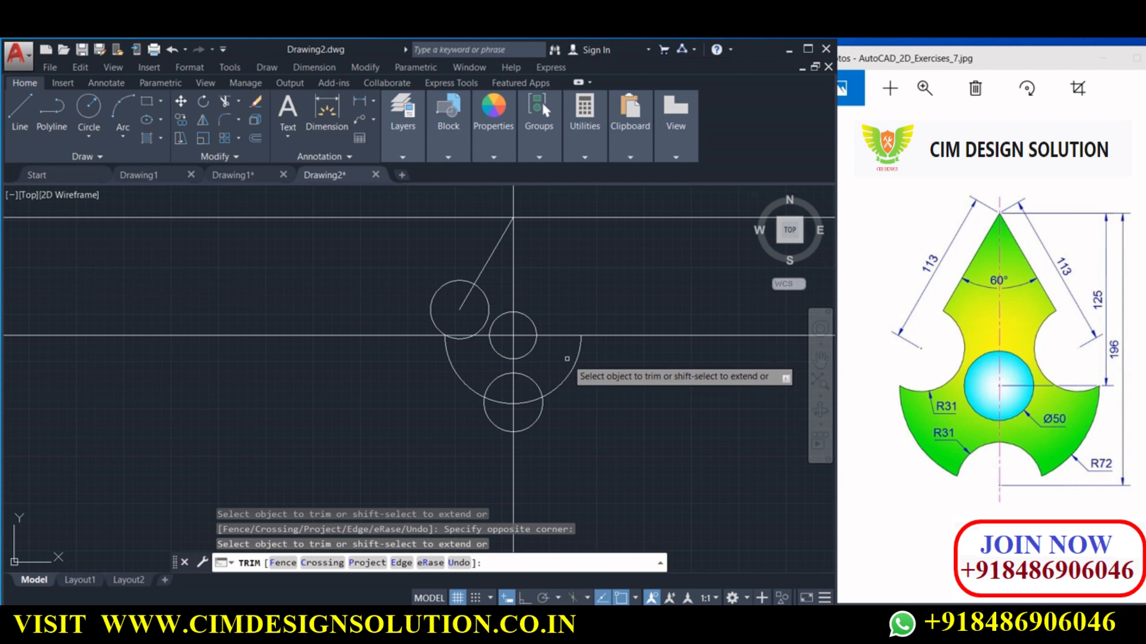
- Trim the R72 arc and the lower R31 circle down to the left outer arc and the left half of the bottom notch
{"action": "left_click", "coordinate": [535, 382]}
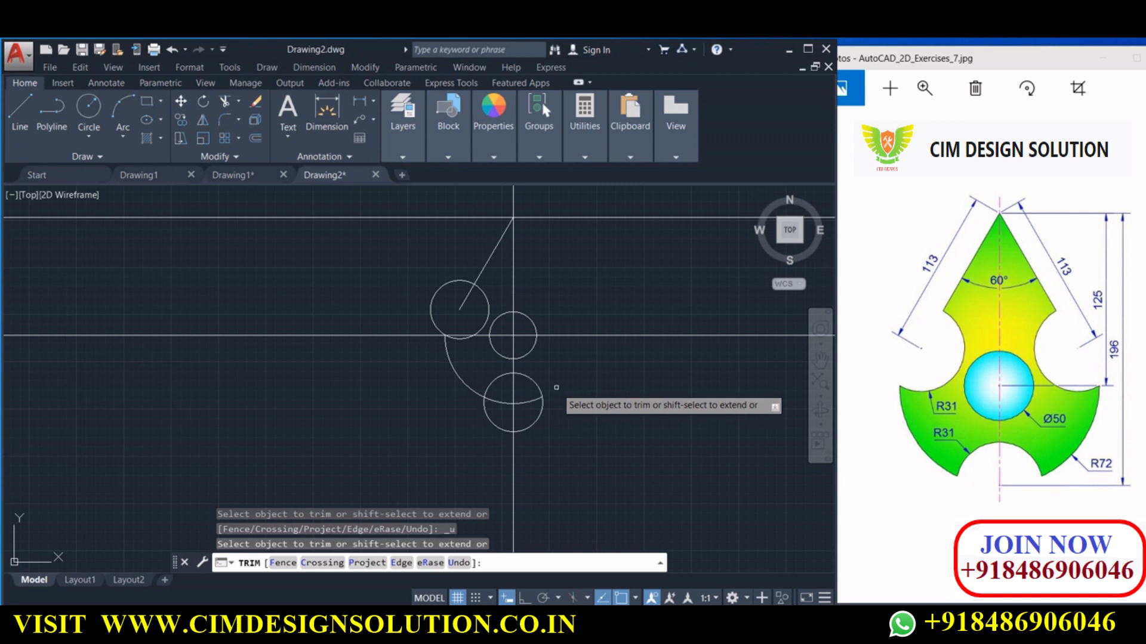
{"action": "left_click", "coordinate": [500, 430]}
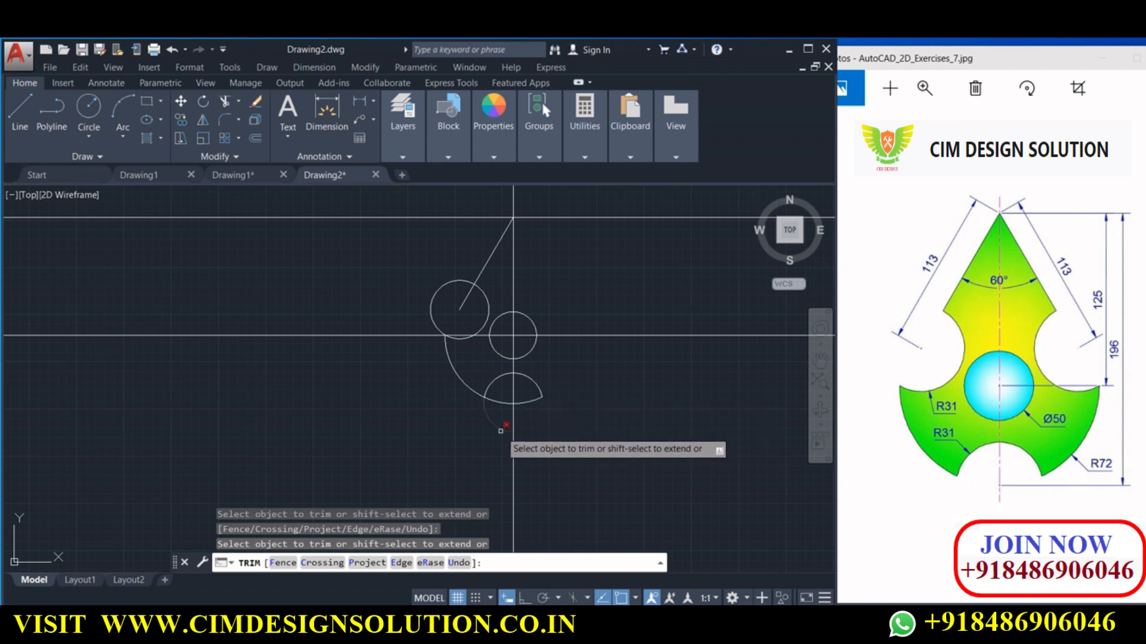
{"action": "left_click", "coordinate": [531, 380]}
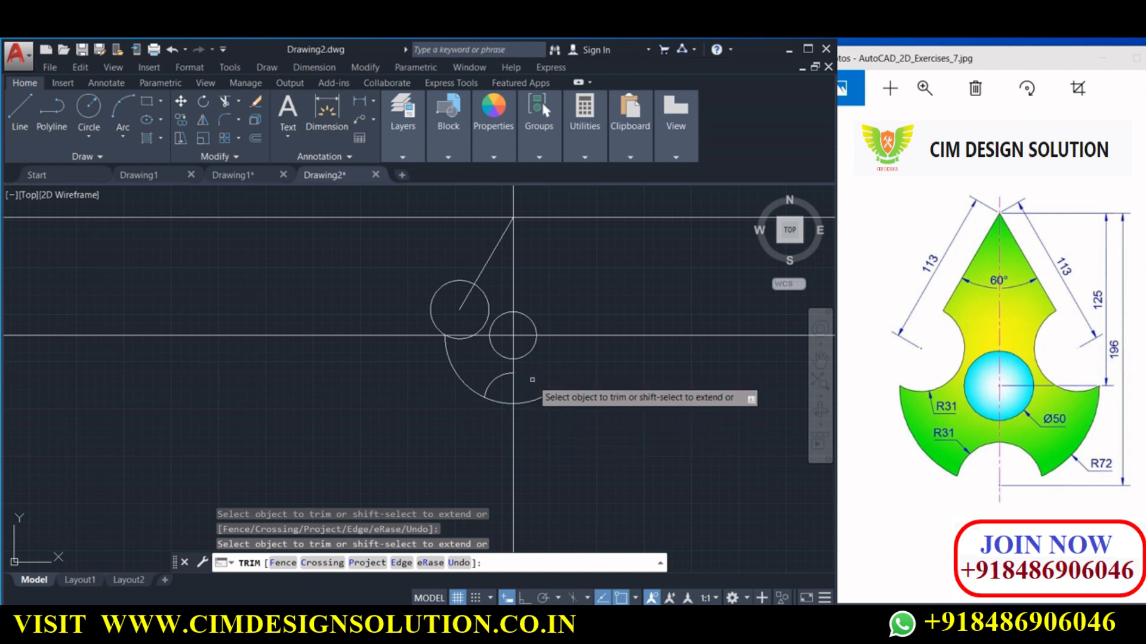
{"action": "right_click", "coordinate": [539, 406]}
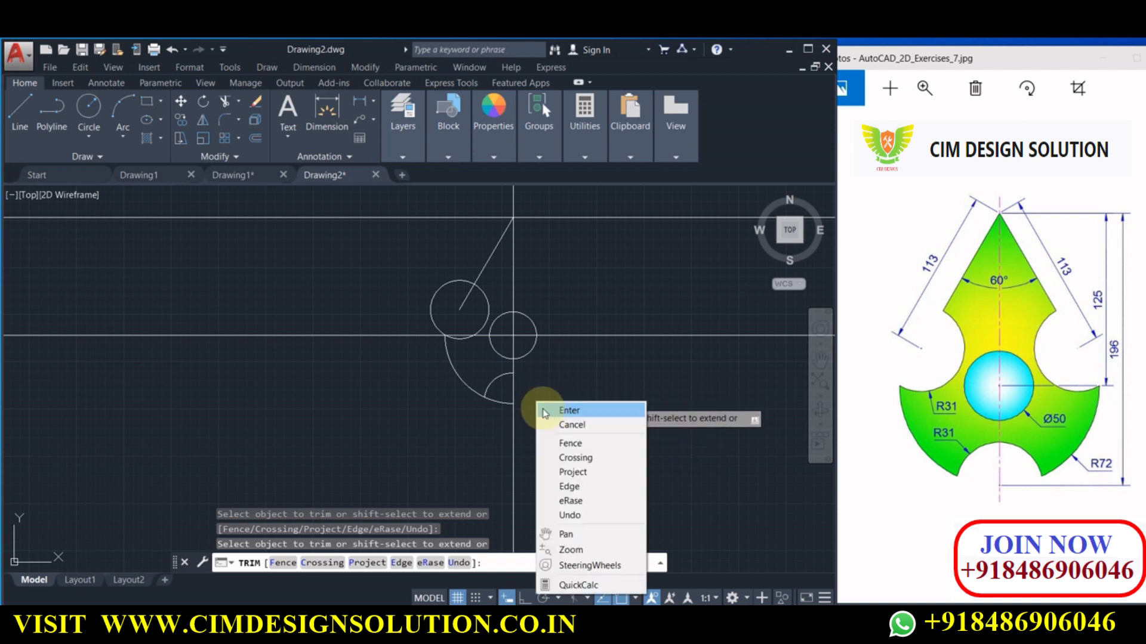
{"action": "left_click", "coordinate": [537, 398]}
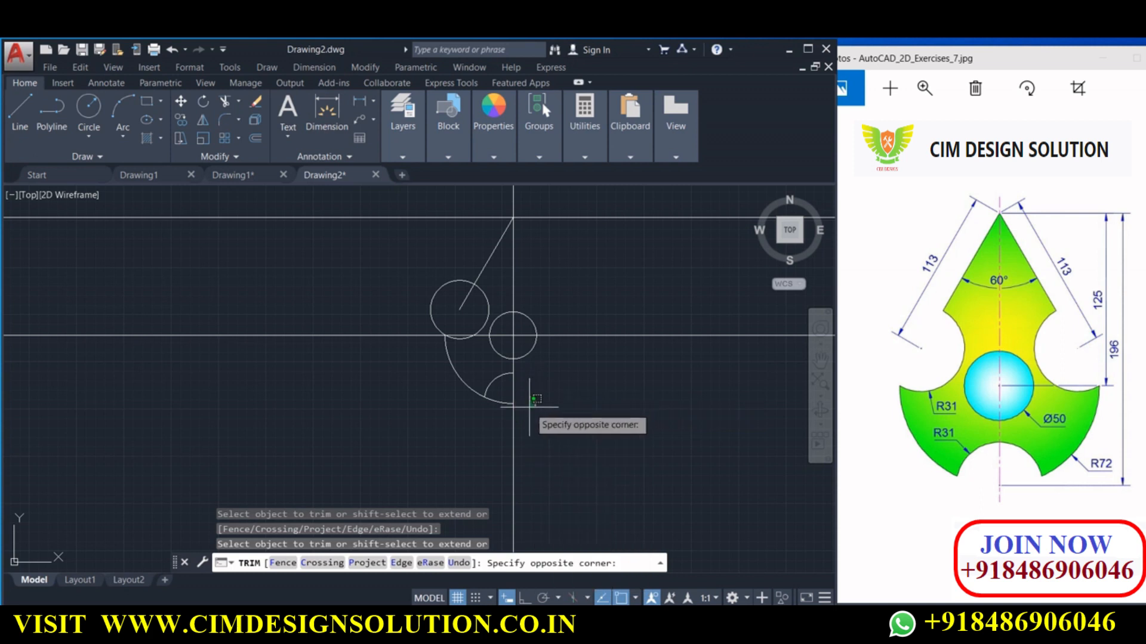
{"action": "left_click", "coordinate": [527, 407]}
{"action": "left_click", "coordinate": [509, 402]}
- Trim the lower R72 arc remainder and the upper-left R31 circle to its inner arc, and remove the slanted line's excess beyond it
{"action": "middle_click_drag", "start_coordinate": [533, 372], "coordinate": [545, 417]}
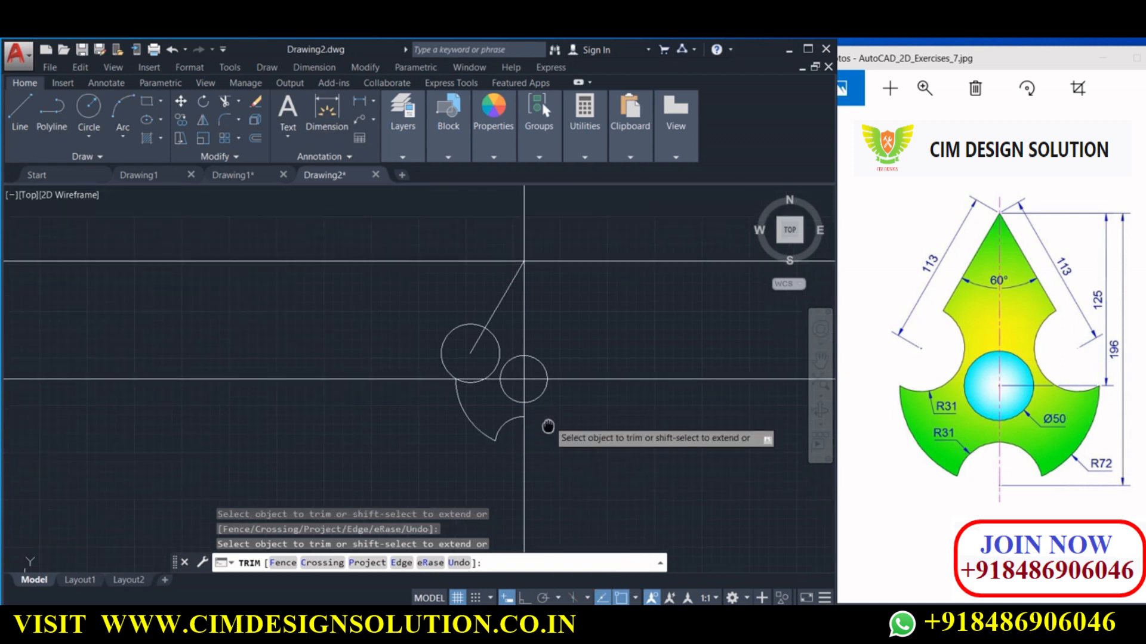
{"action": "scroll", "coordinate": [478, 384], "scroll_direction": "up", "scroll_amount": 6}
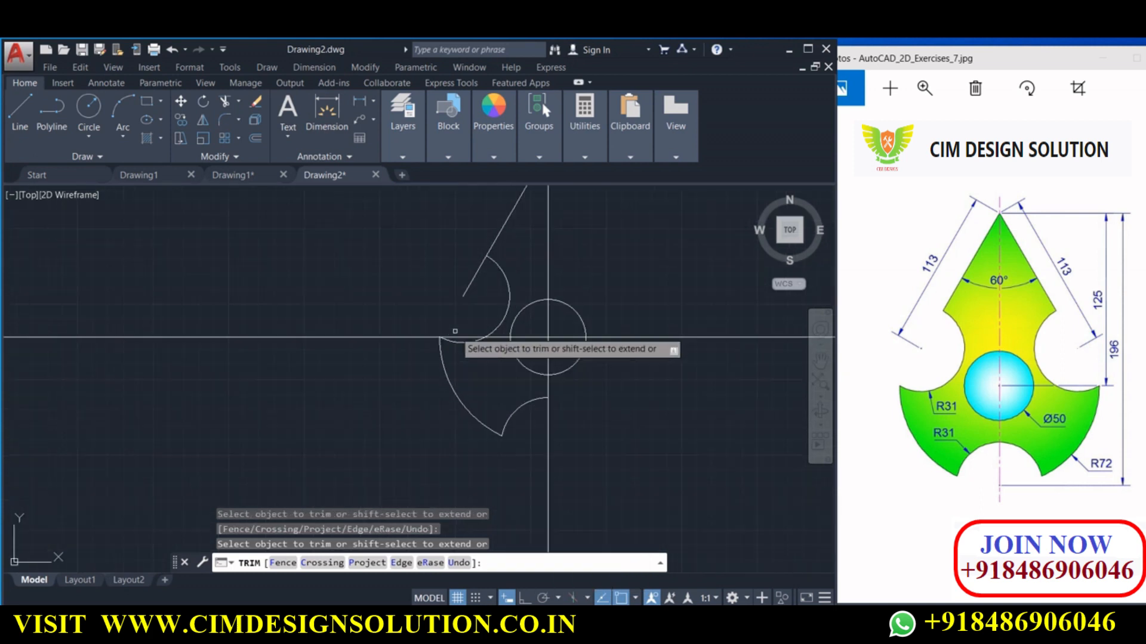
{"action": "scroll", "coordinate": [489, 402], "scroll_direction": "down", "scroll_amount": 4}
{"action": "middle_click_drag", "start_coordinate": [514, 431], "coordinate": [458, 463]}
{"action": "right_click", "coordinate": [443, 346]}
{"action": "left_click", "coordinate": [469, 357]}
{"action": "scroll", "coordinate": [422, 301], "scroll_direction": "down", "scroll_amount": 4}
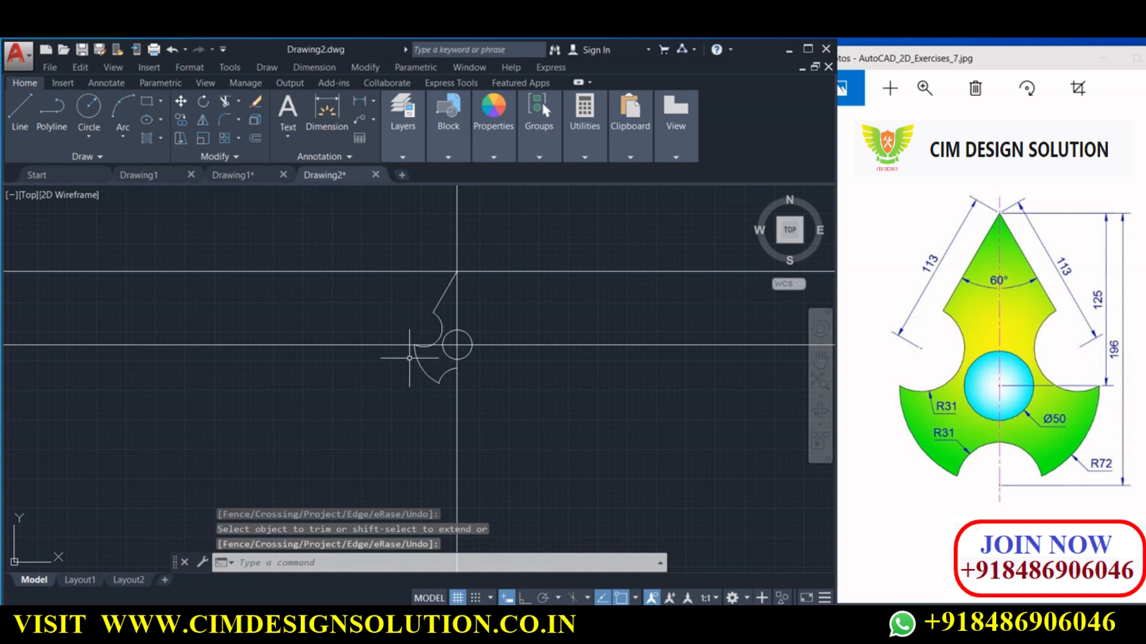
- Delete the two horizontal construction lines through the profile's apex and the centre of the small circle
{"action": "scroll", "coordinate": [393, 328], "scroll_direction": "up", "scroll_amount": 2}
{"action": "left_click", "coordinate": [368, 216]}
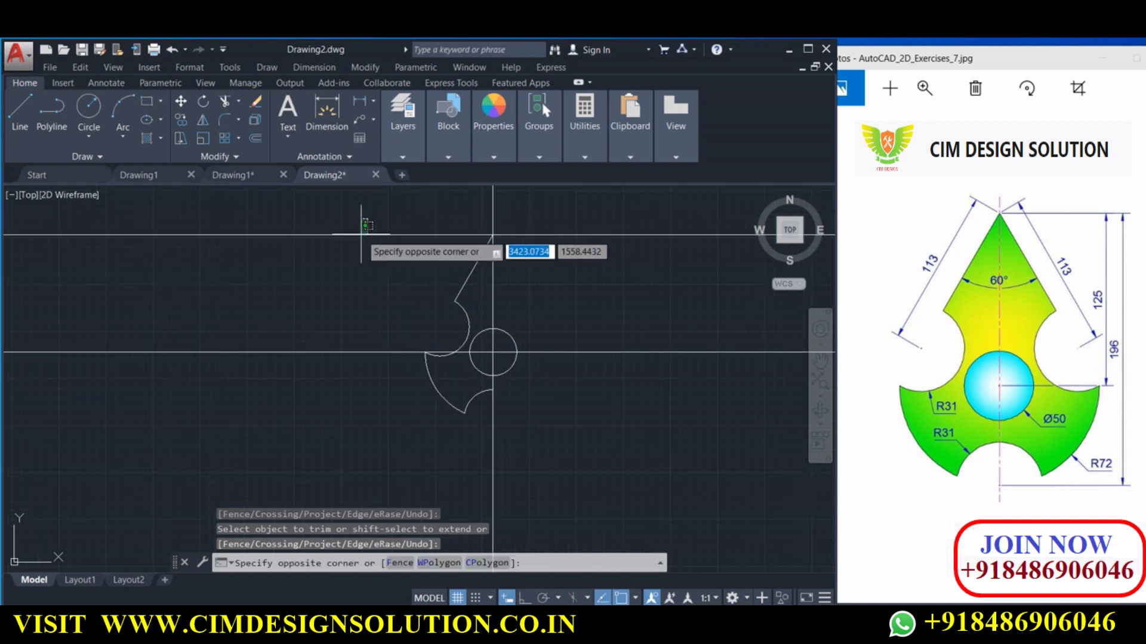
{"action": "left_click", "coordinate": [354, 261]}
{"action": "key", "text": "Delete"}
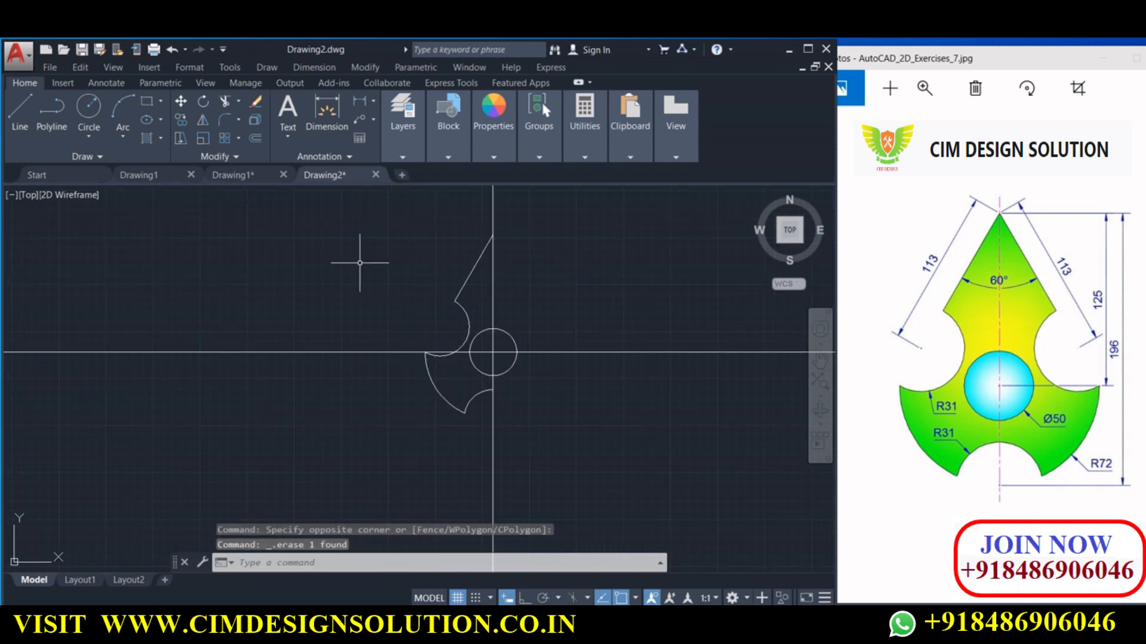
{"action": "scroll", "coordinate": [476, 350], "scroll_direction": "up", "scroll_amount": 2}
{"action": "middle_click_drag", "start_coordinate": [467, 359], "coordinate": [442, 378]}
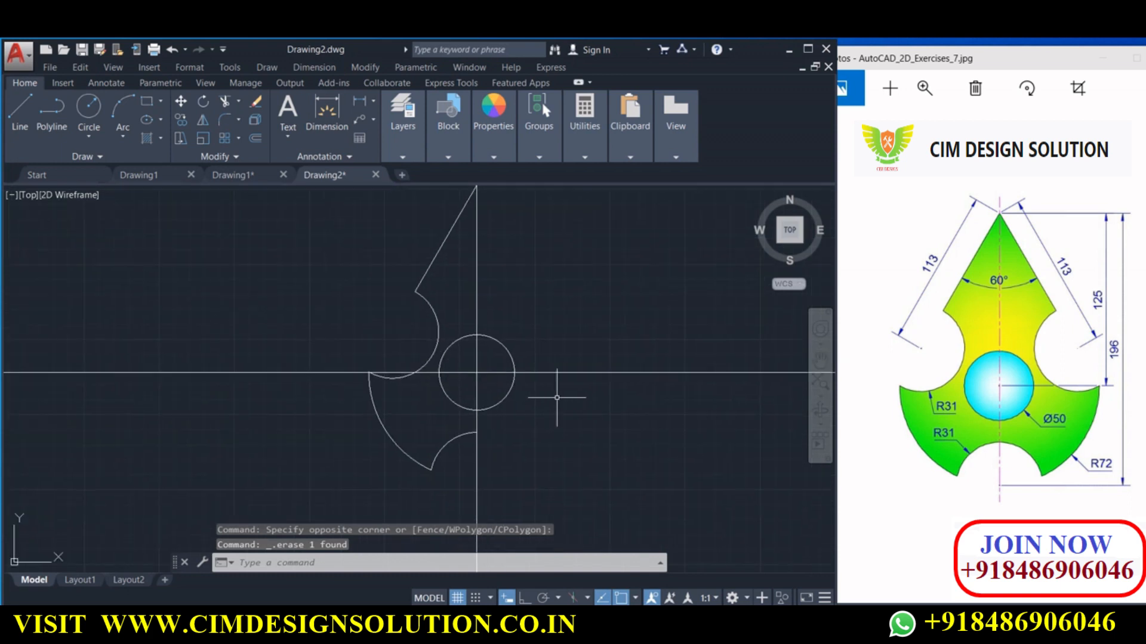
{"action": "left_click", "coordinate": [557, 361]}
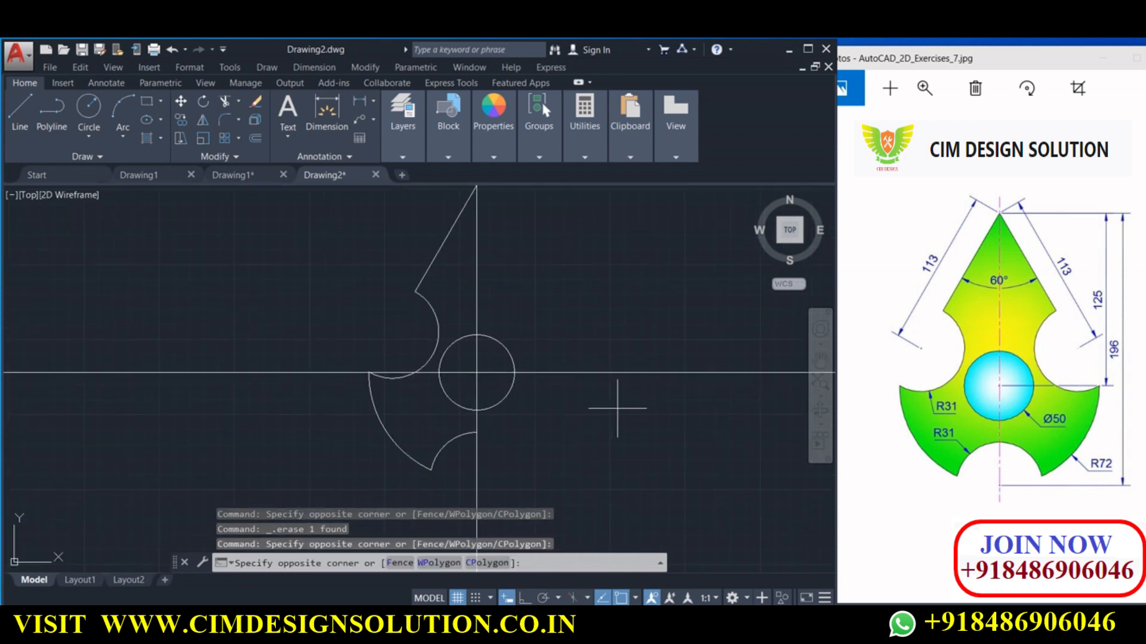
{"action": "left_click", "coordinate": [560, 311]}
{"action": "key", "text": "Delete"}
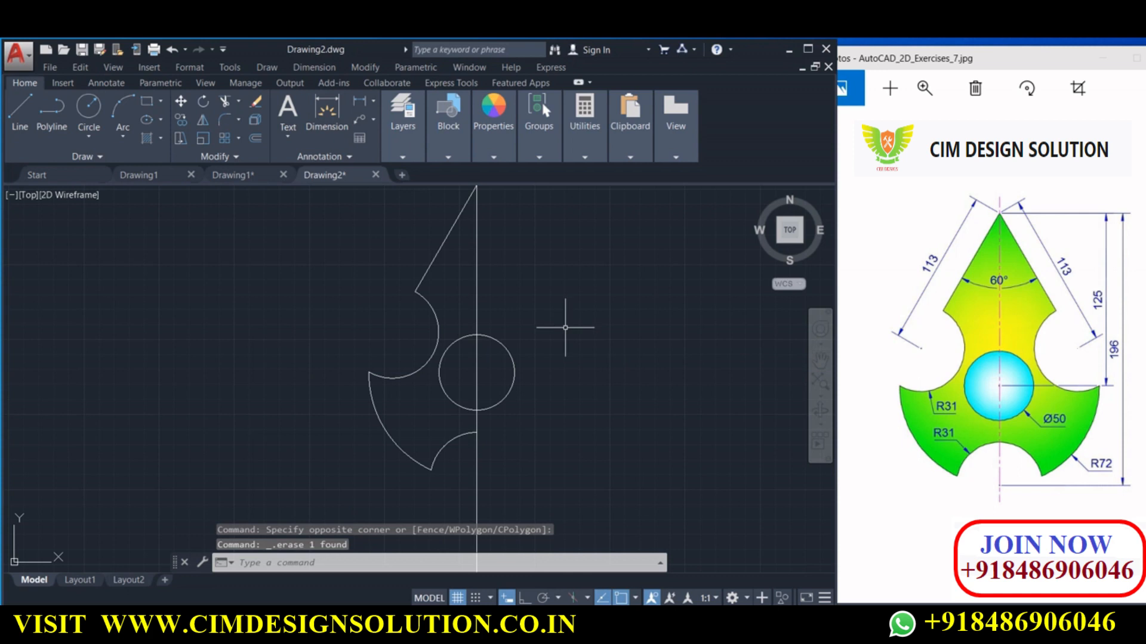
- Mirror the line and three arcs of the left half about the vertical centreline, keeping the source objects
{"action": "left_click", "coordinate": [455, 273]}
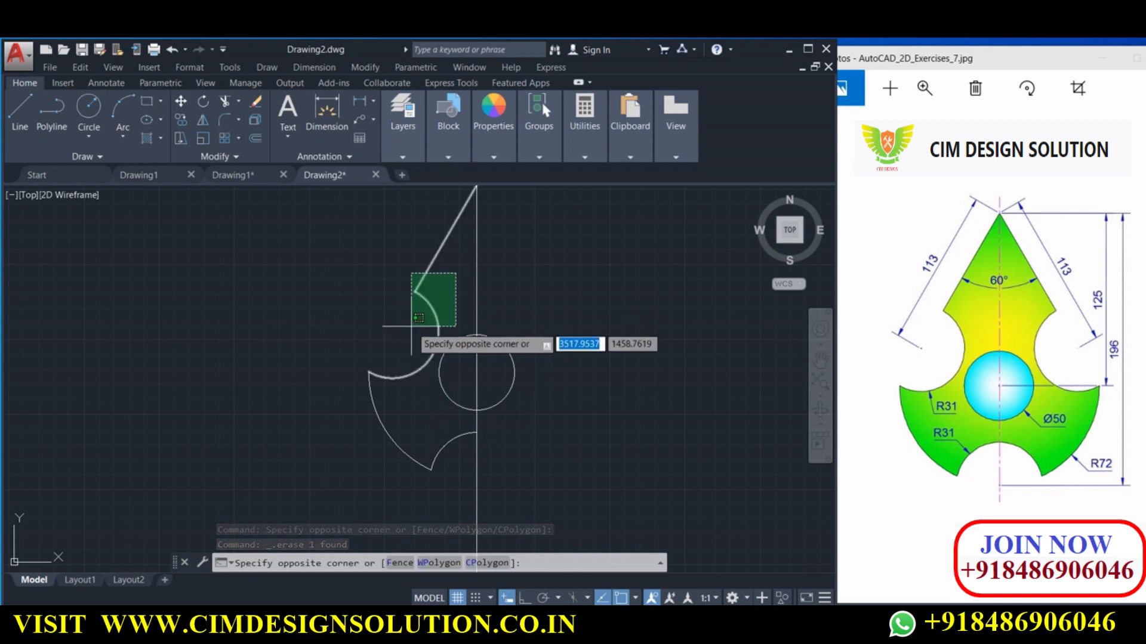
{"action": "left_click", "coordinate": [401, 353]}
{"action": "left_click", "coordinate": [450, 467]}
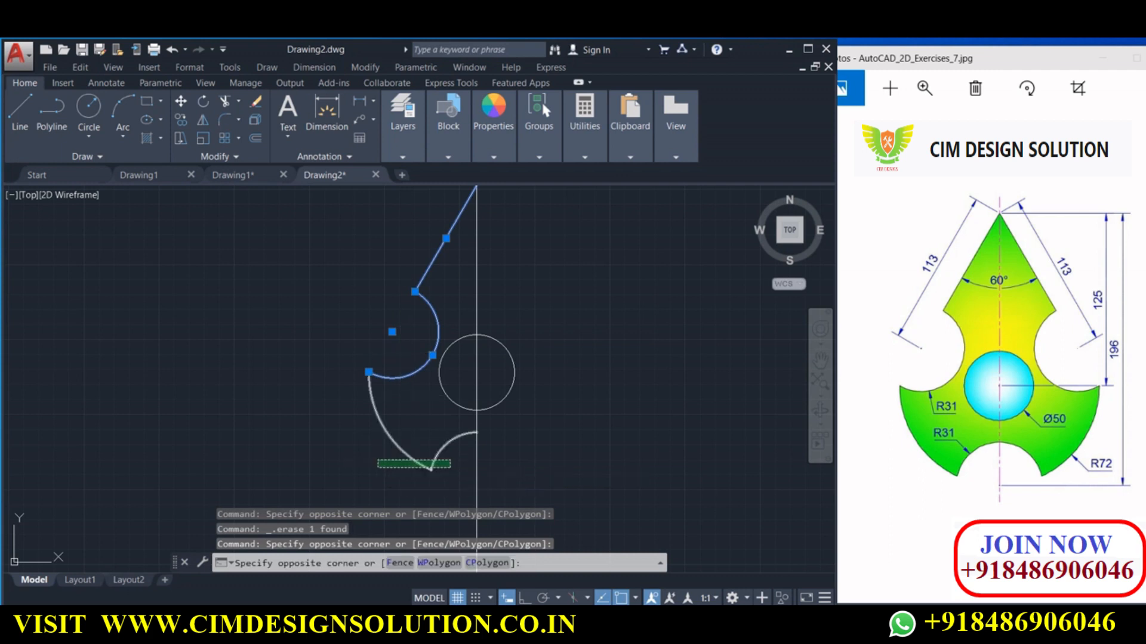
{"action": "left_click", "coordinate": [373, 457]}
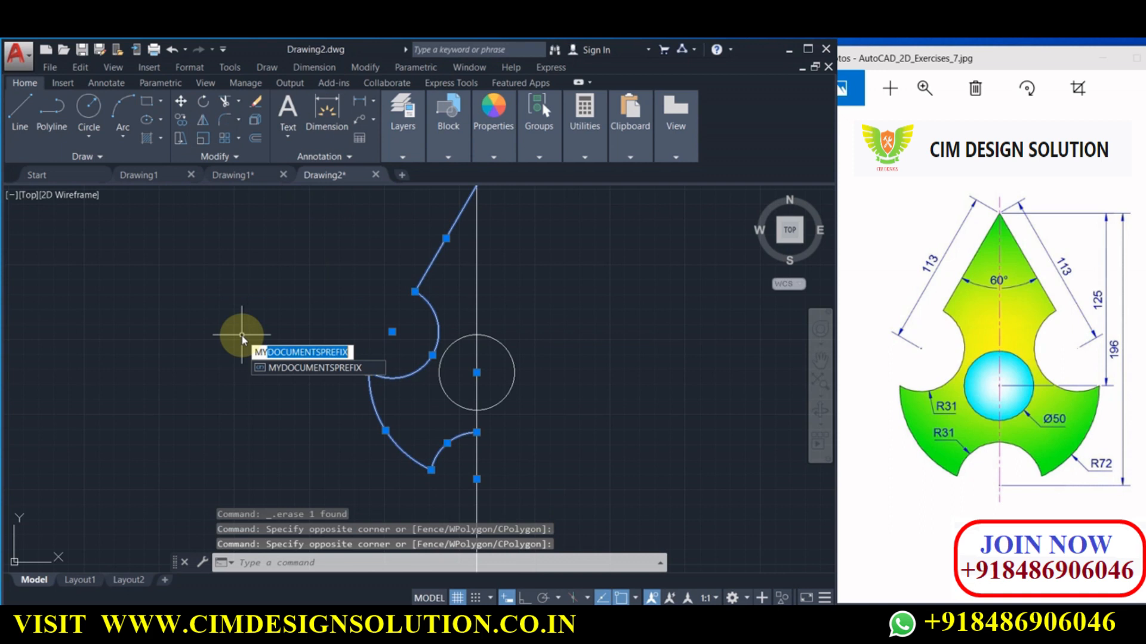
{"action": "key", "text": "Return"}
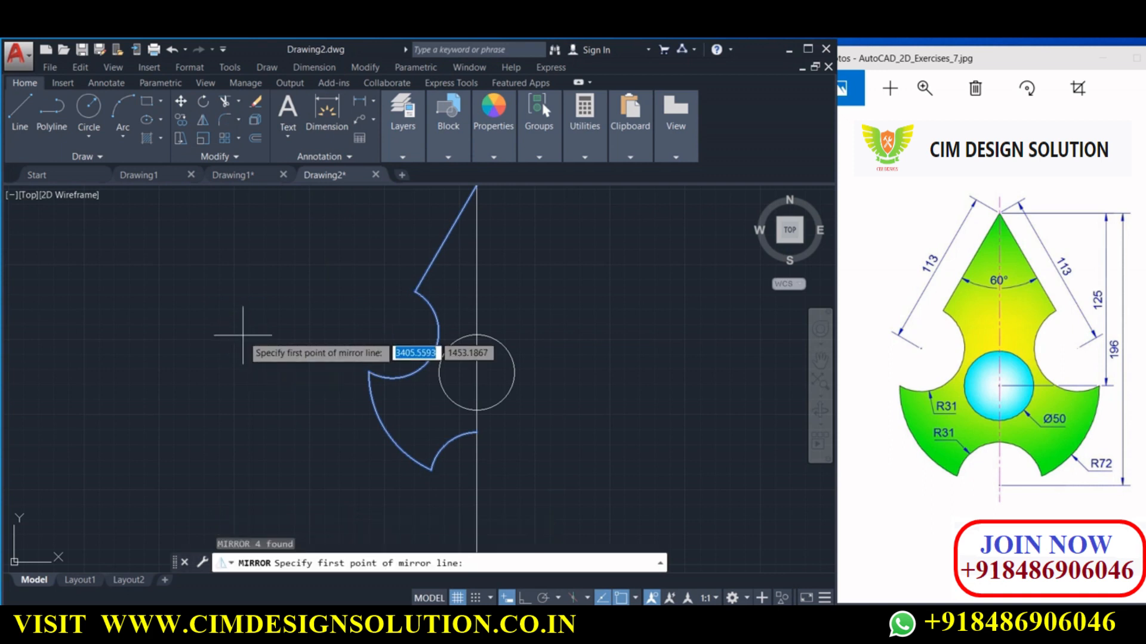
{"action": "left_click", "coordinate": [477, 373]}
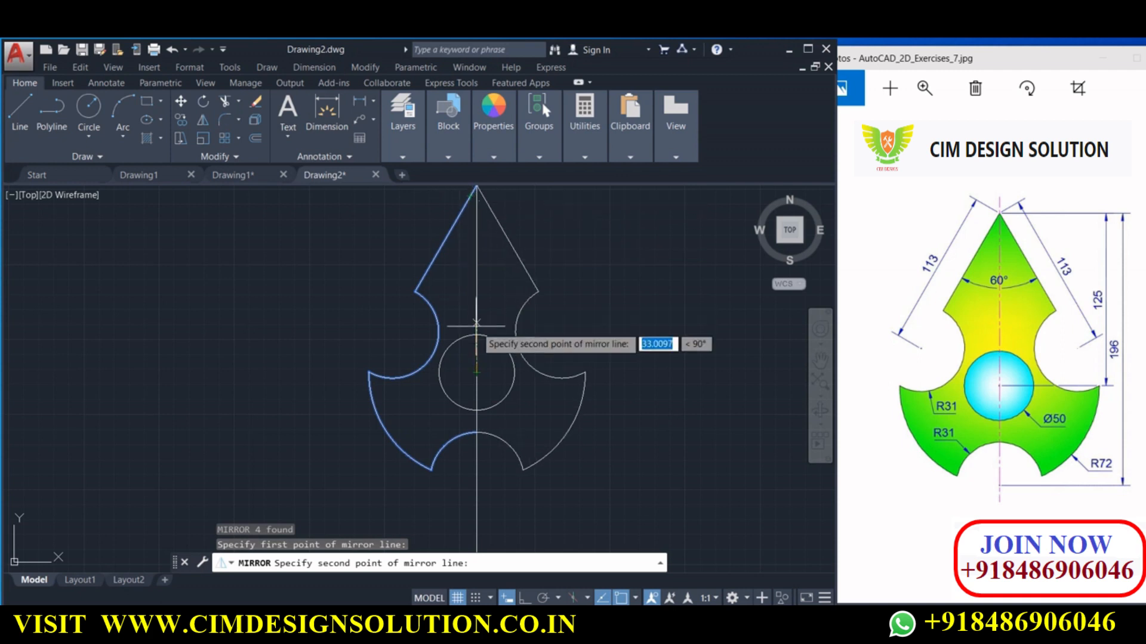
{"action": "scroll", "coordinate": [473, 339], "scroll_direction": "down", "scroll_amount": 3}
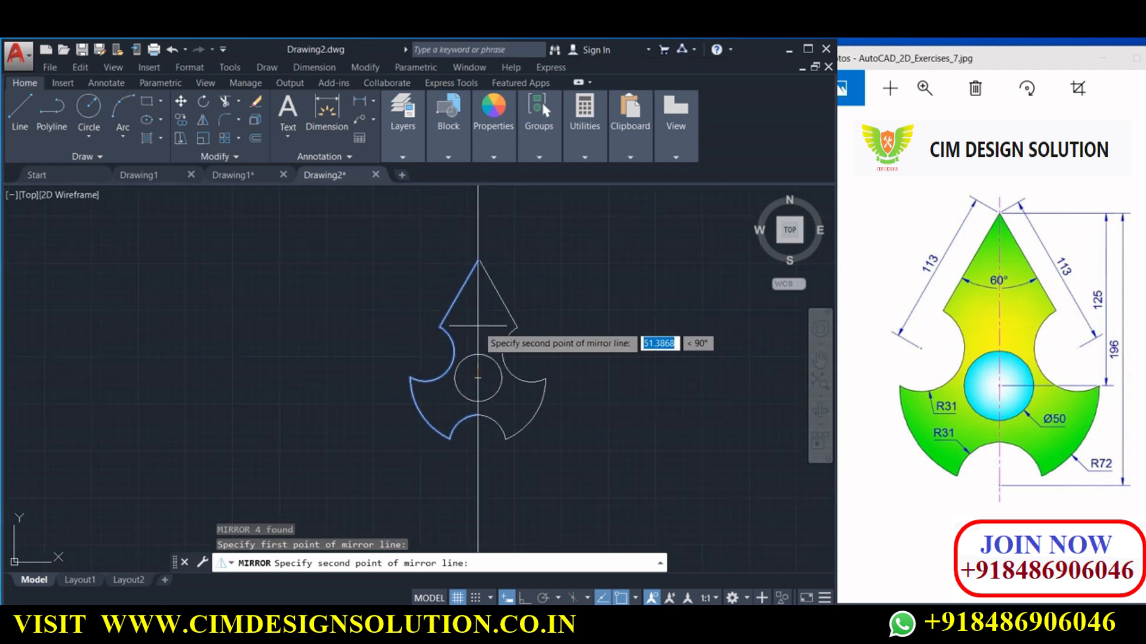
{"action": "left_click", "coordinate": [478, 261]}
{"action": "key", "text": "Return"}
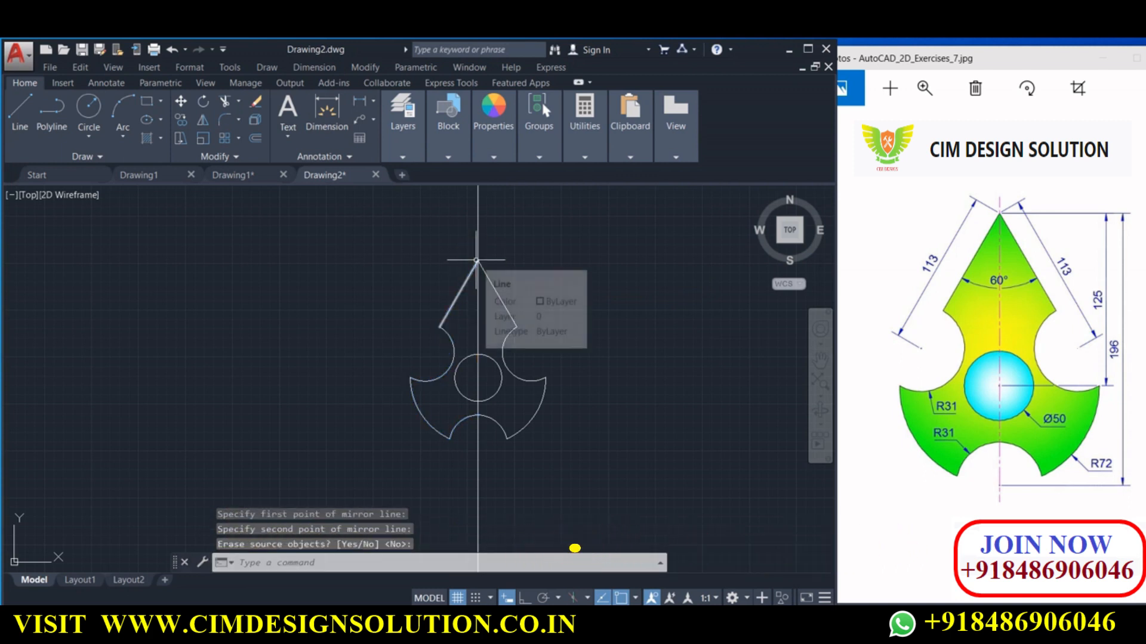
{"action": "middle_click_drag", "start_coordinate": [548, 345], "coordinate": [511, 347]}
{"action": "middle_click_drag", "start_coordinate": [470, 459], "coordinate": [413, 447]}
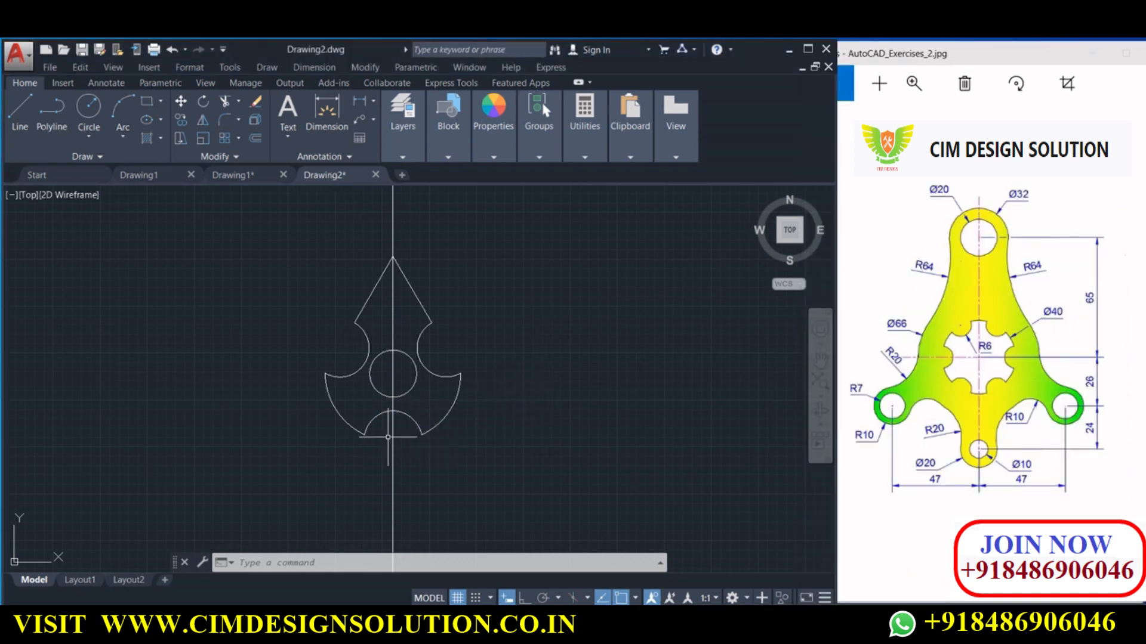
{"action": "middle_click_drag", "start_coordinate": [484, 428], "coordinate": [339, 429]}
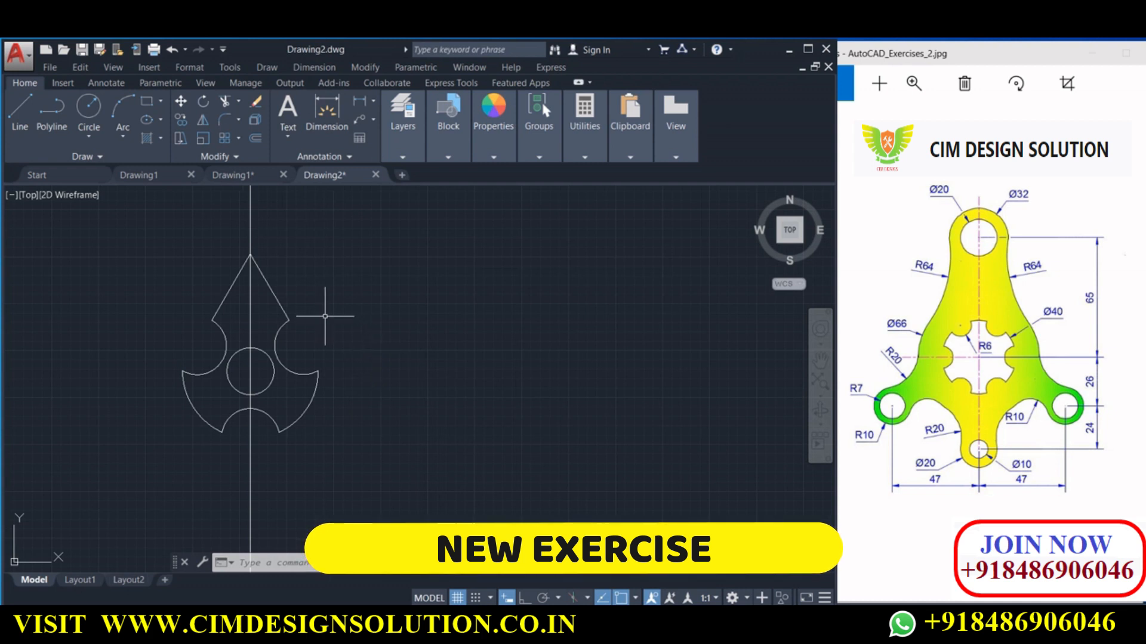
{"action": "middle_click_drag", "start_coordinate": [325, 316], "coordinate": [283, 319]}
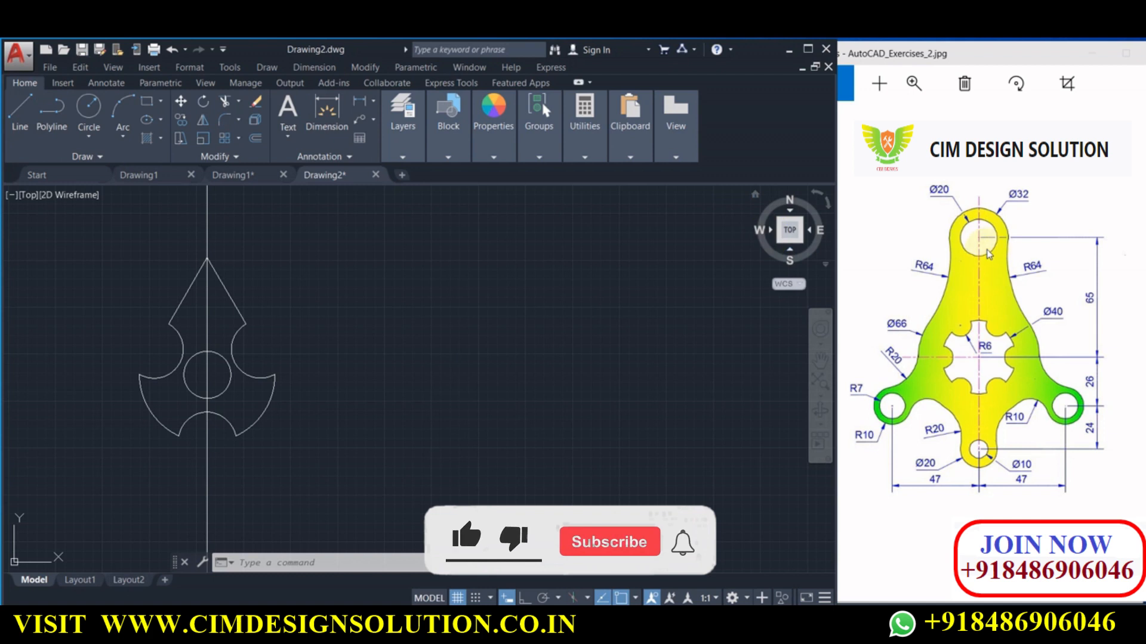
{"action": "left_click", "coordinate": [20, 110]}
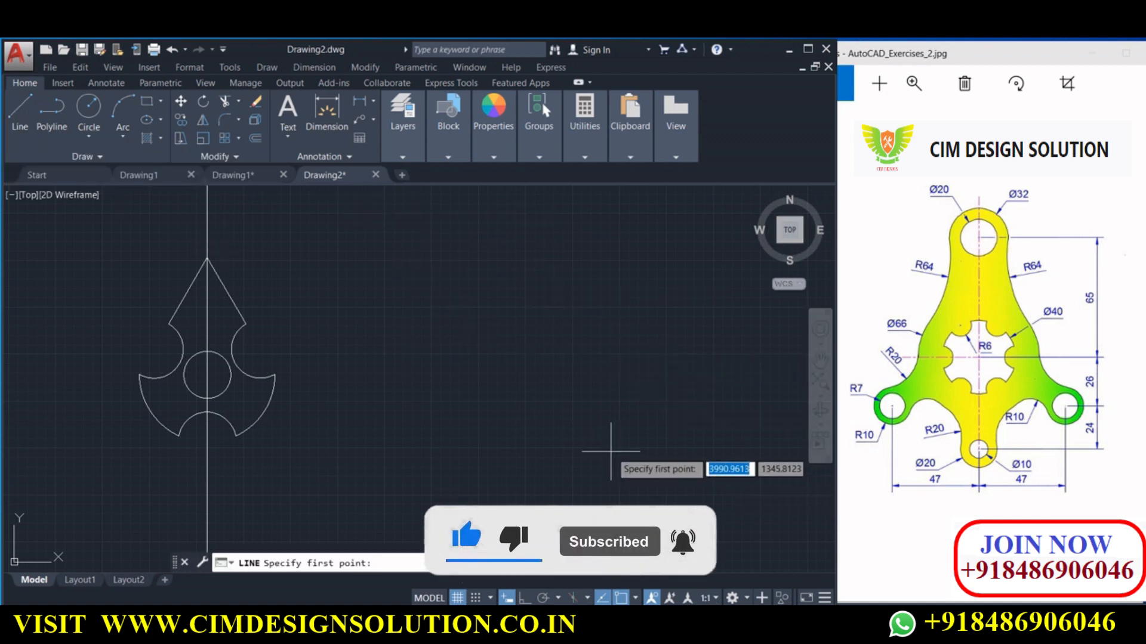
{"action": "key", "text": "Escape"}
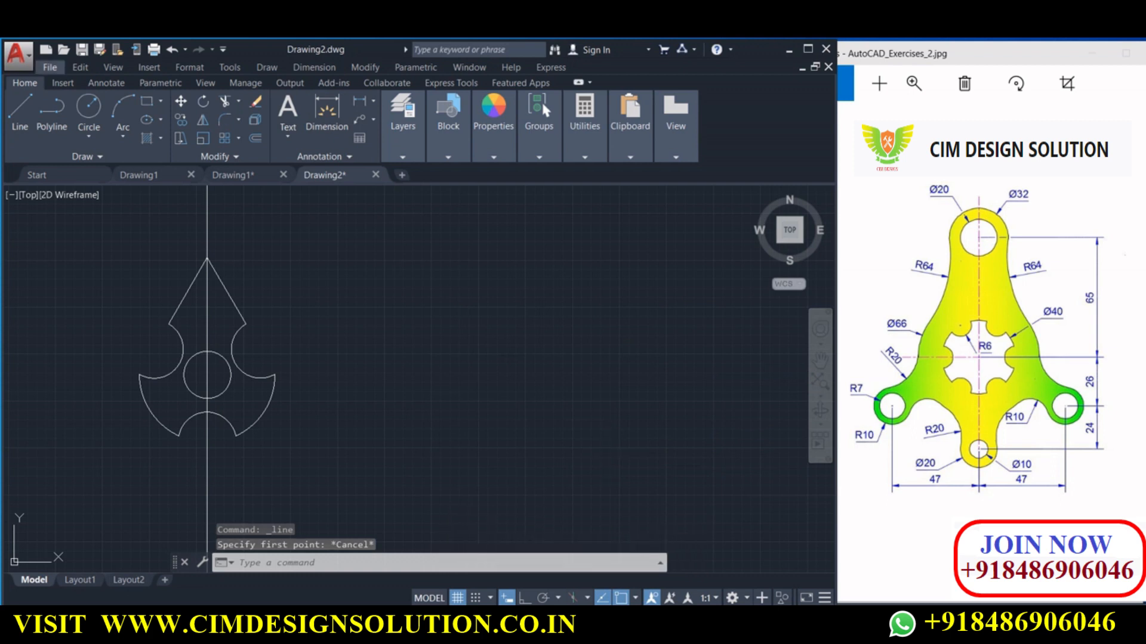
{"action": "left_click", "coordinate": [521, 338]}
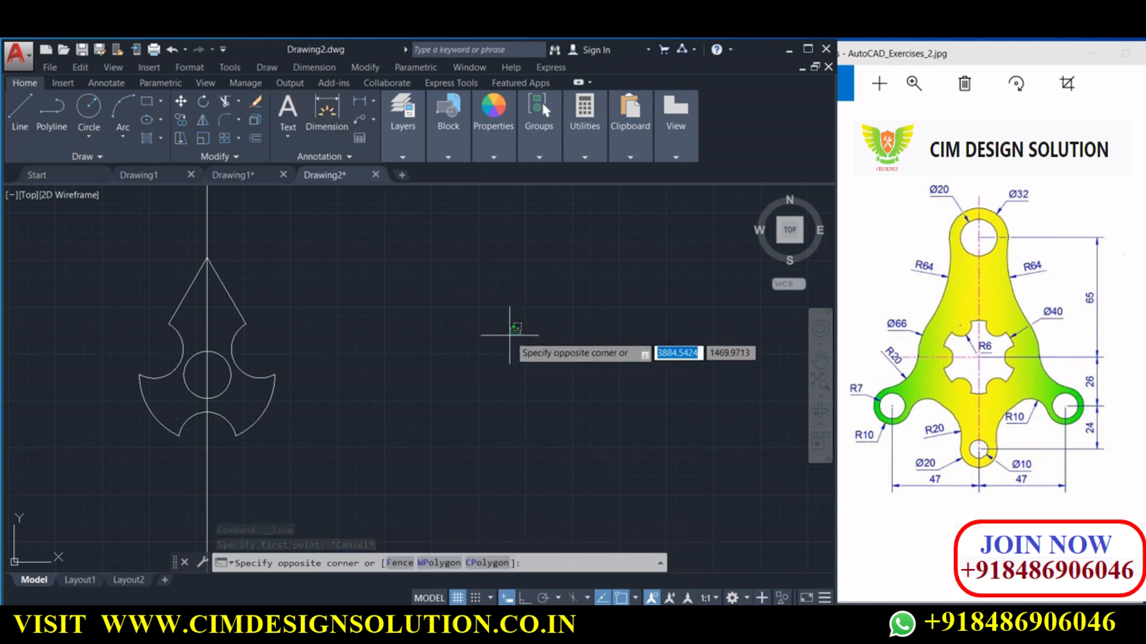
{"action": "left_click", "coordinate": [490, 337]}
- Turn Ortho on and draw a vertical construction line in the empty space to the right of the finished profile
{"action": "type", "text": "XLINE"}
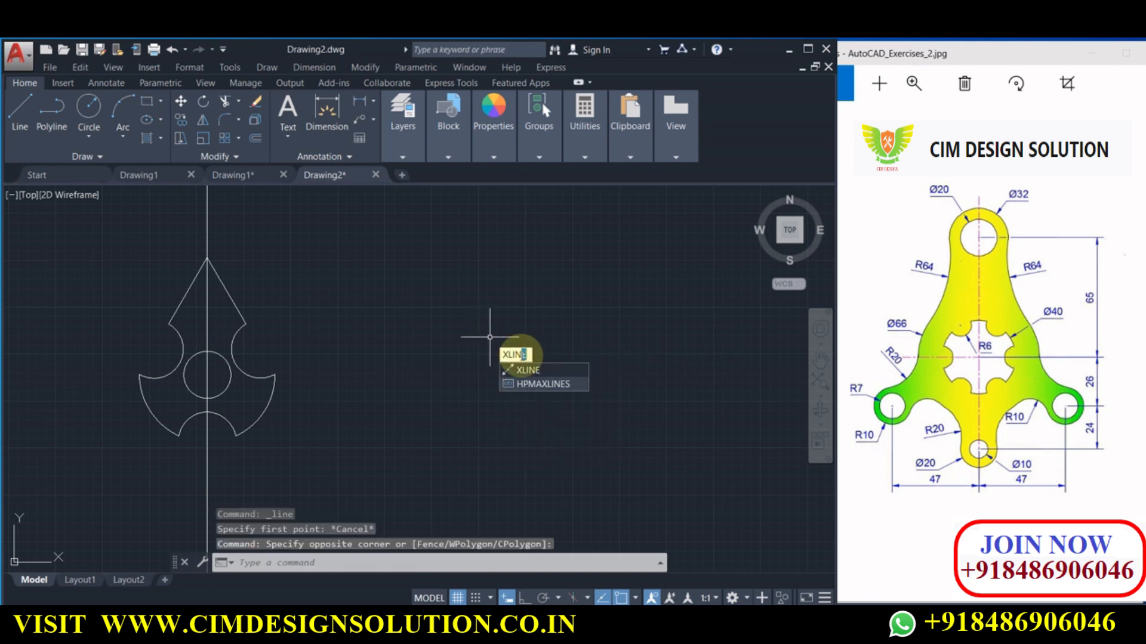
{"action": "key", "text": "Return"}
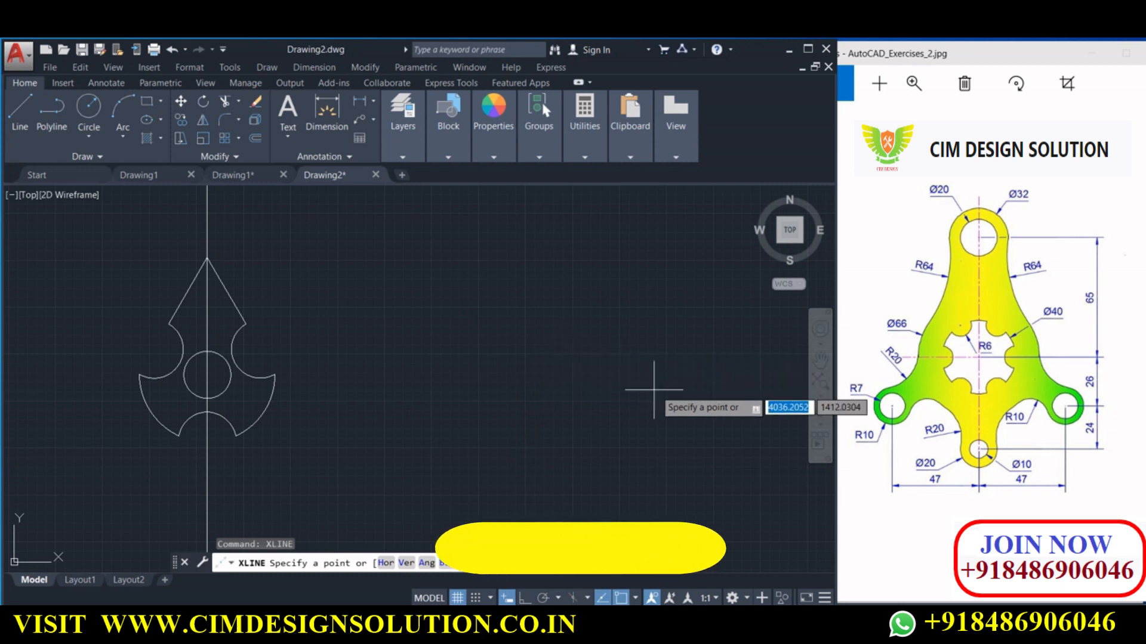
{"action": "left_click", "coordinate": [600, 338]}
{"action": "left_click", "coordinate": [525, 598]}
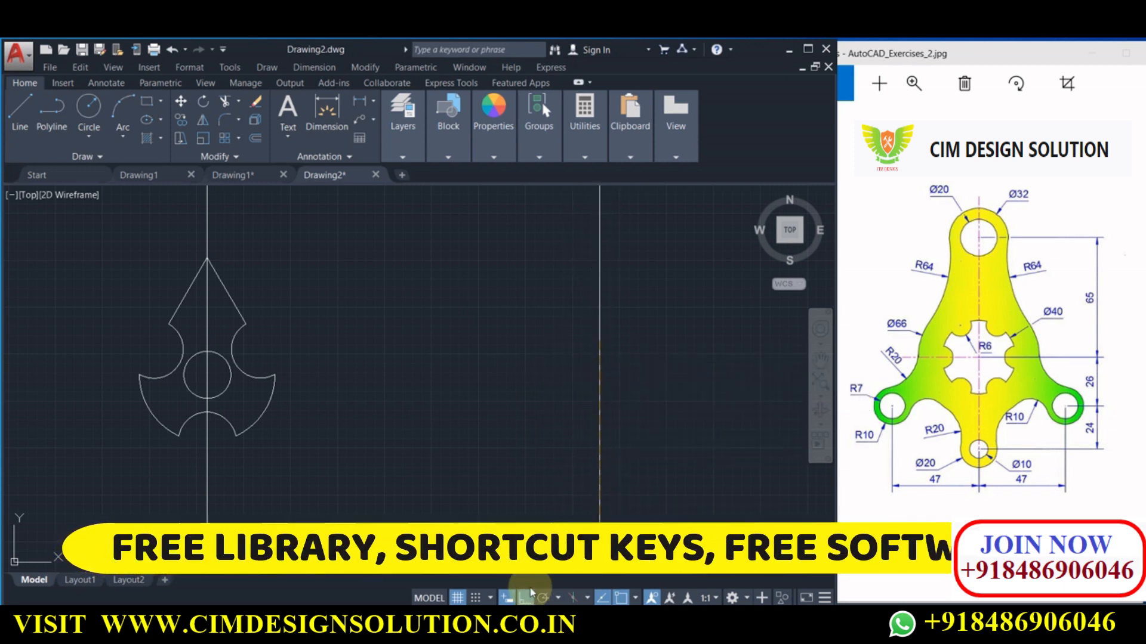
{"action": "left_click", "coordinate": [615, 463]}
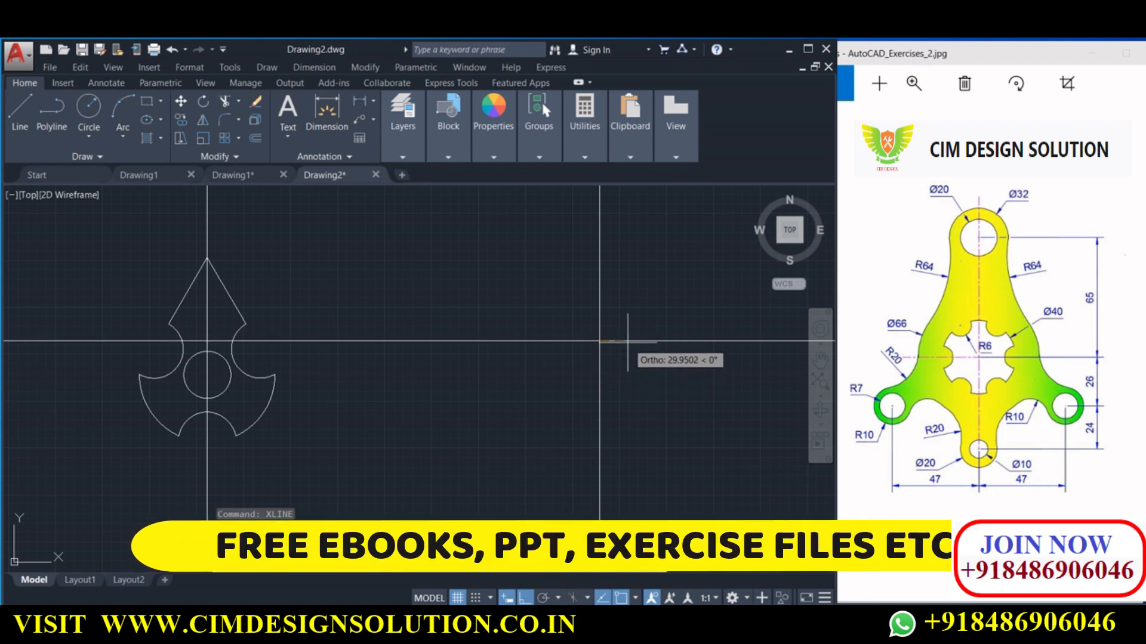
{"action": "key", "text": "Return"}
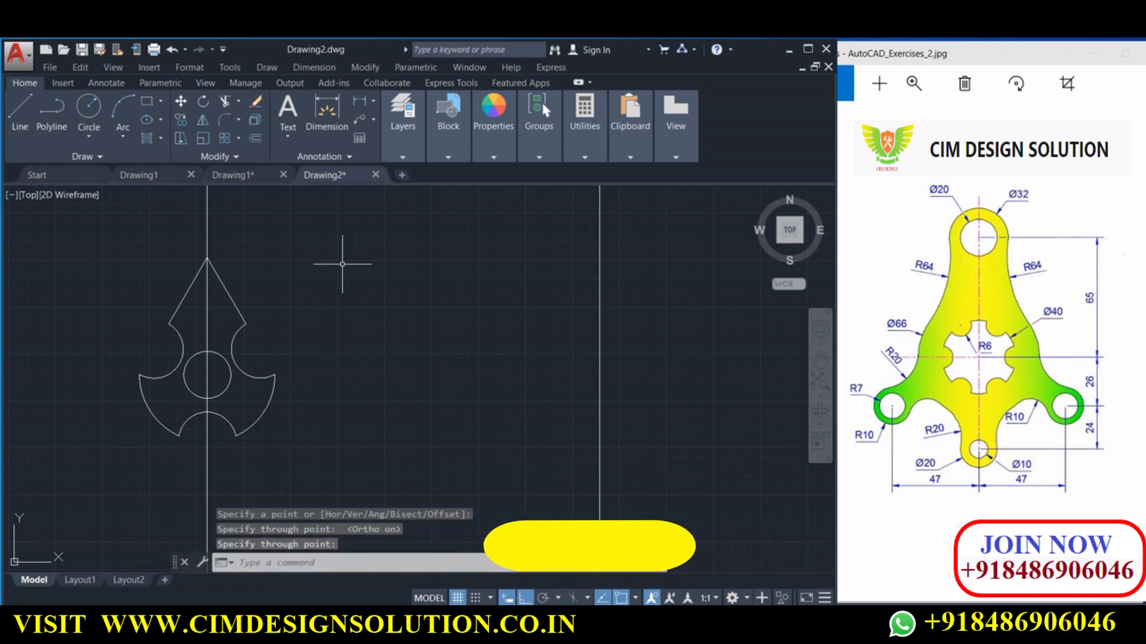
- Draw a horizontal construction line through the centre of the finished profile's central circle, crossing the new vertical construction line
{"action": "key", "text": "Return"}
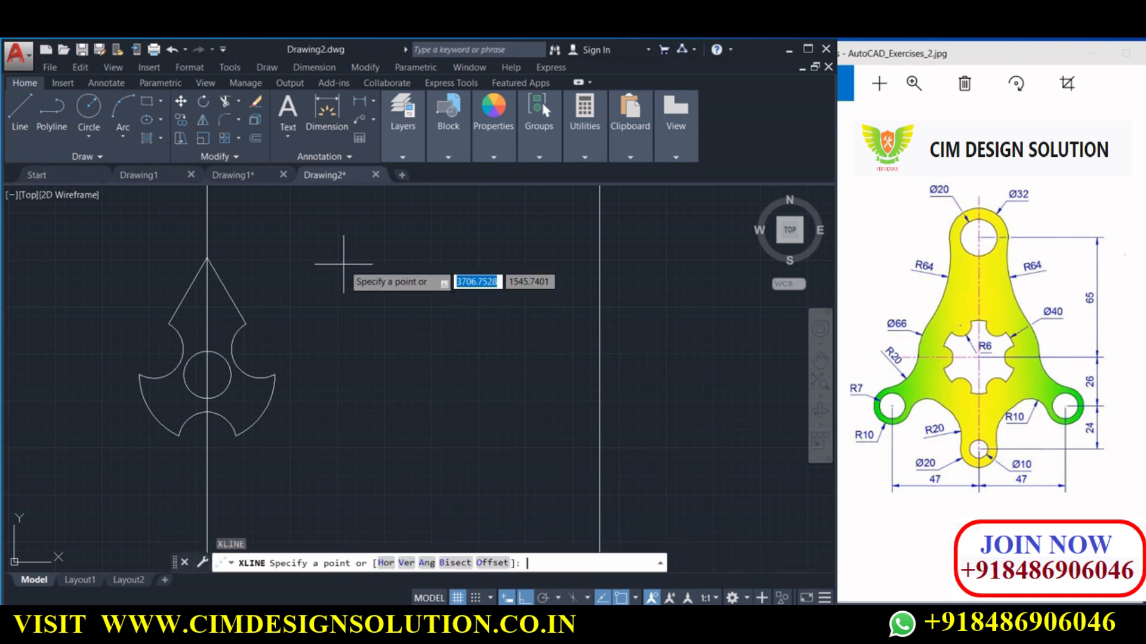
{"action": "left_click", "coordinate": [219, 375]}
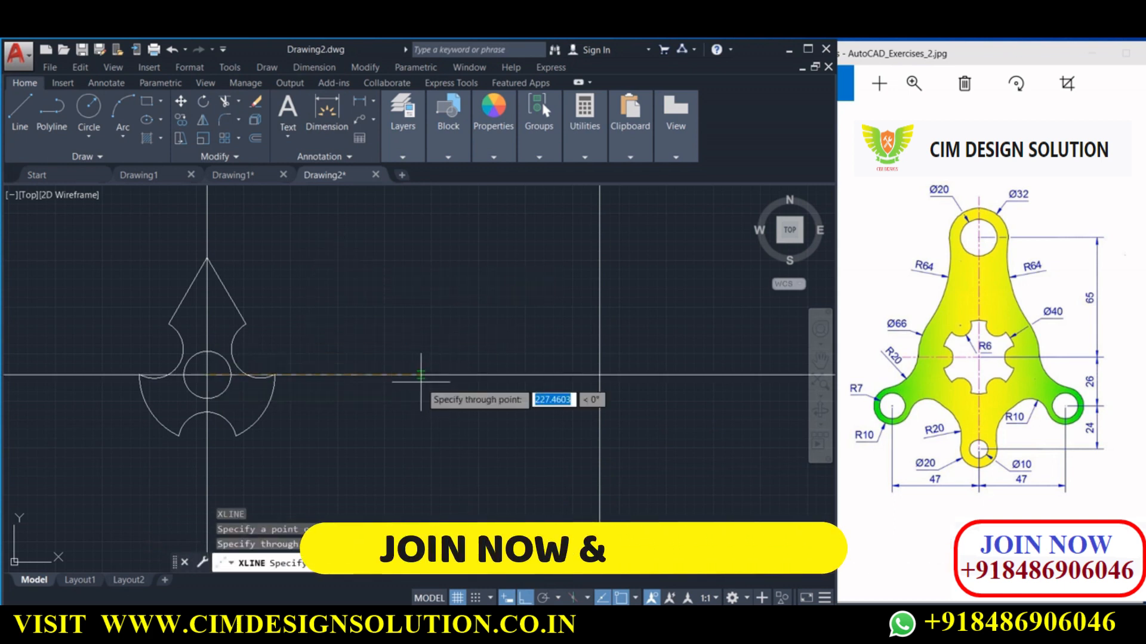
{"action": "left_click", "coordinate": [421, 376]}
{"action": "key", "text": "Return"}
{"action": "right_click", "coordinate": [425, 380]}
{"action": "left_click", "coordinate": [348, 395]}
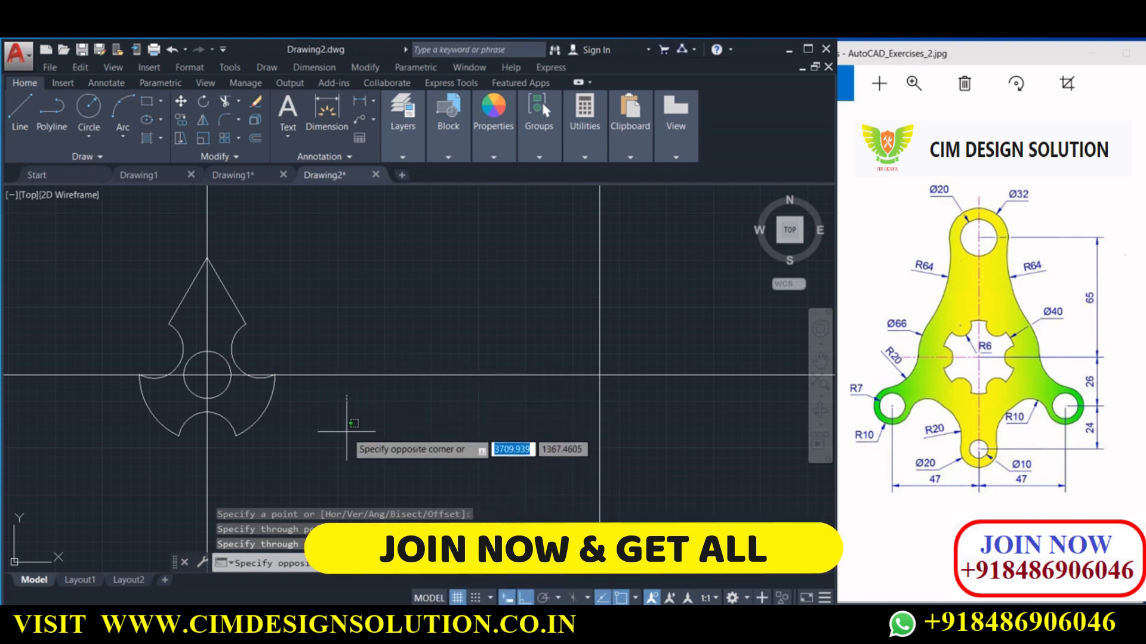
{"action": "left_click", "coordinate": [347, 433]}
{"action": "middle_click_drag", "start_coordinate": [535, 407], "coordinate": [450, 407]}
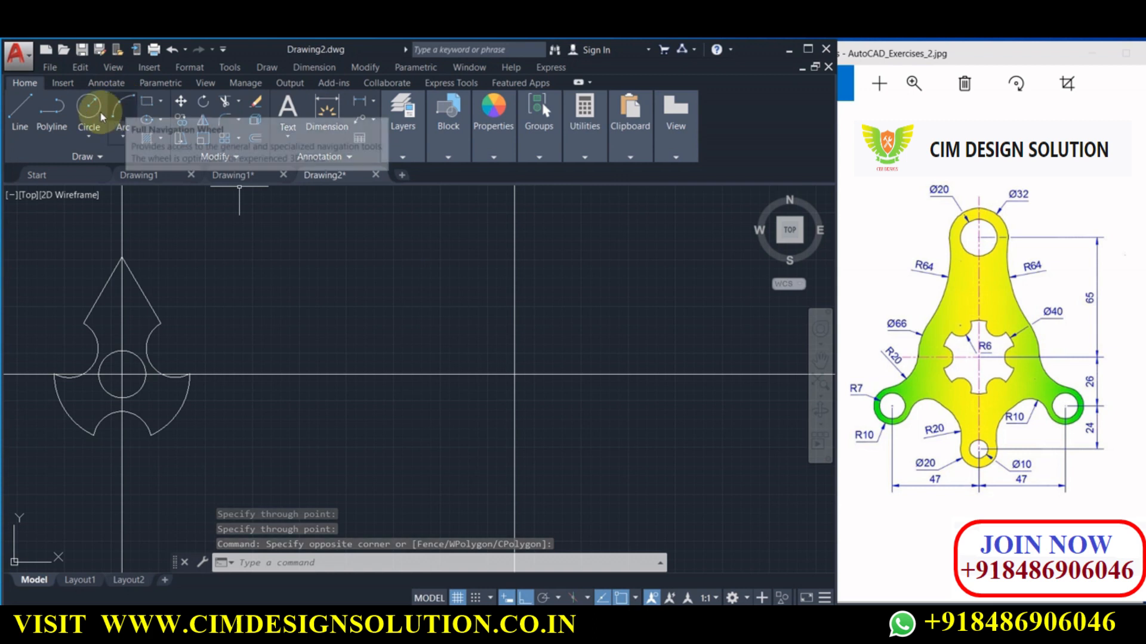
{"action": "left_click", "coordinate": [88, 135]}
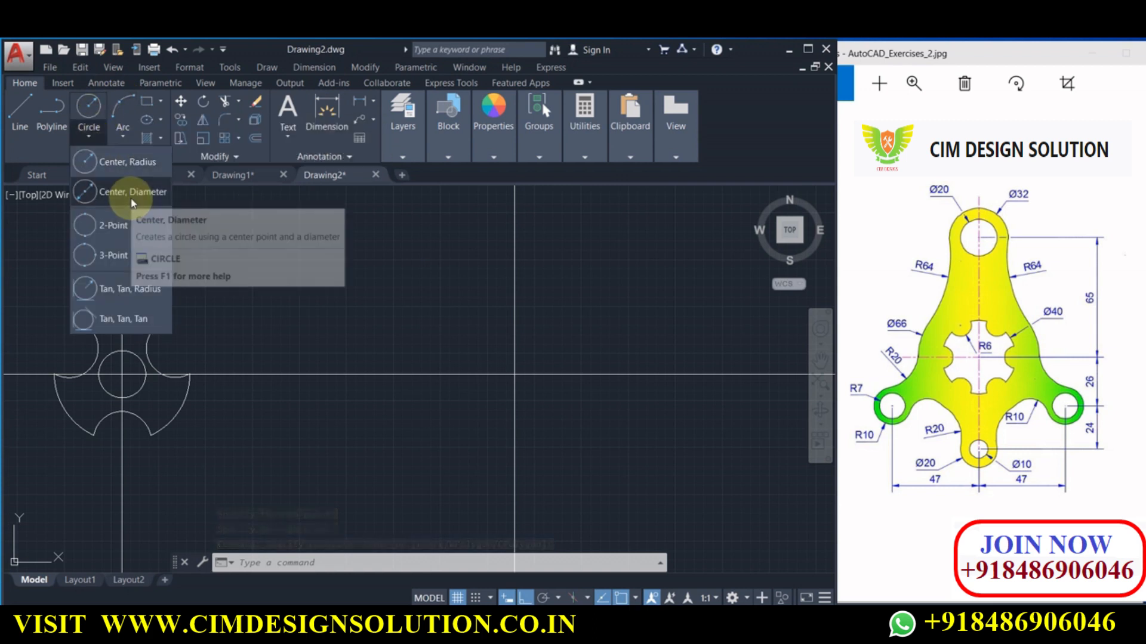
{"action": "left_click", "coordinate": [317, 268]}
{"action": "left_click", "coordinate": [295, 301]}
{"action": "left_click", "coordinate": [326, 275]}
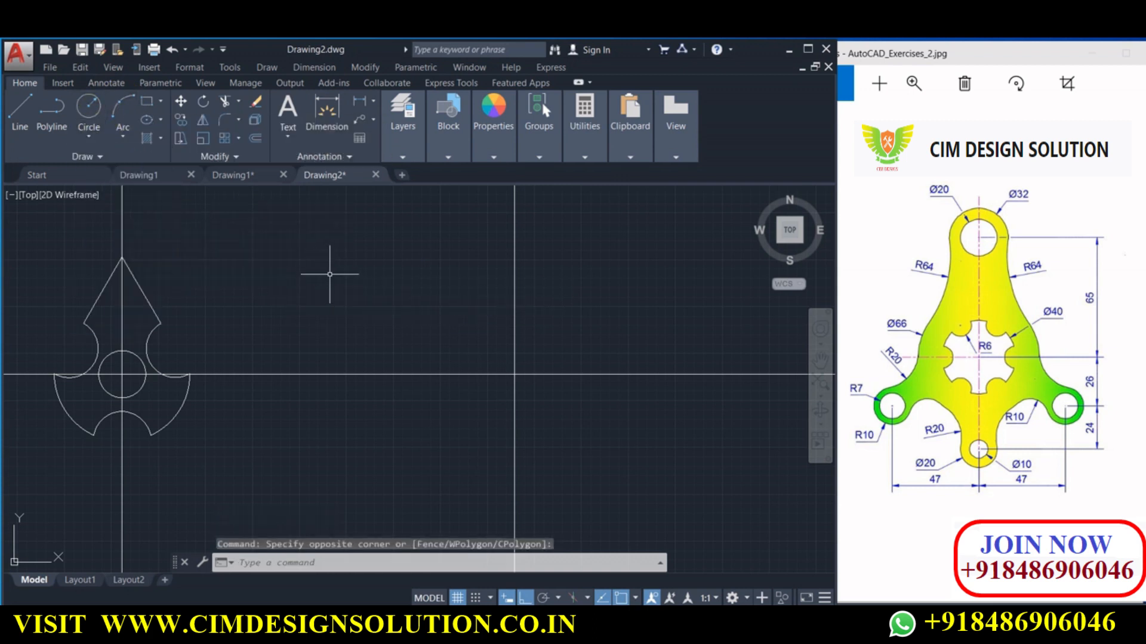
- Draw a circle of radius 20 centred where the new vertical and horizontal construction lines cross
{"action": "type", "text": "c"}
{"action": "key", "text": "Return"}
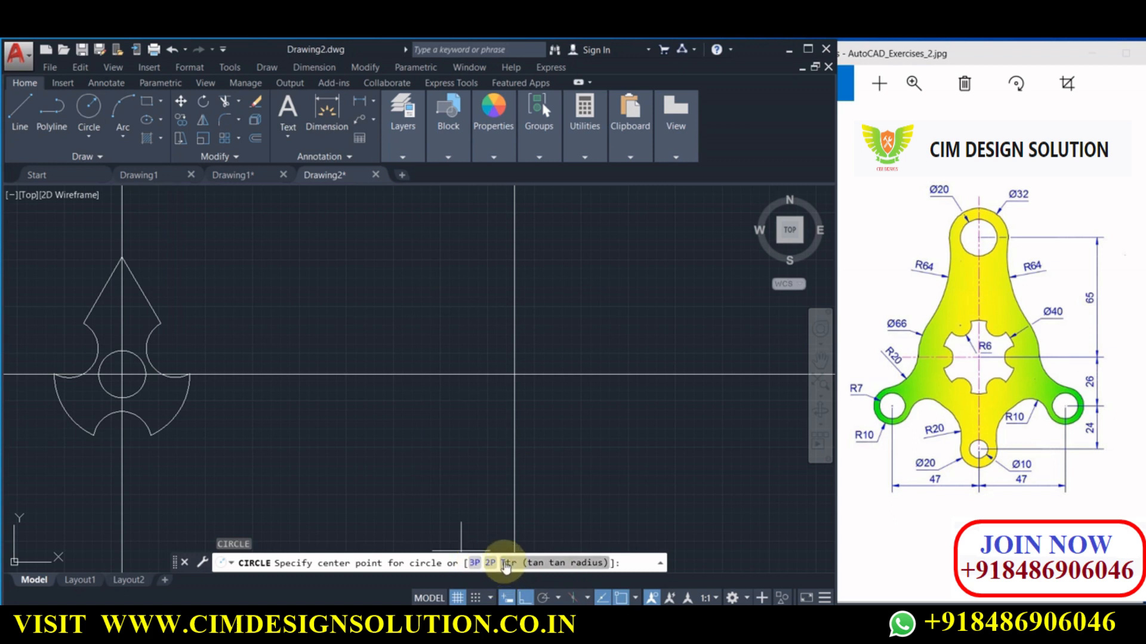
{"action": "left_click", "coordinate": [514, 374]}
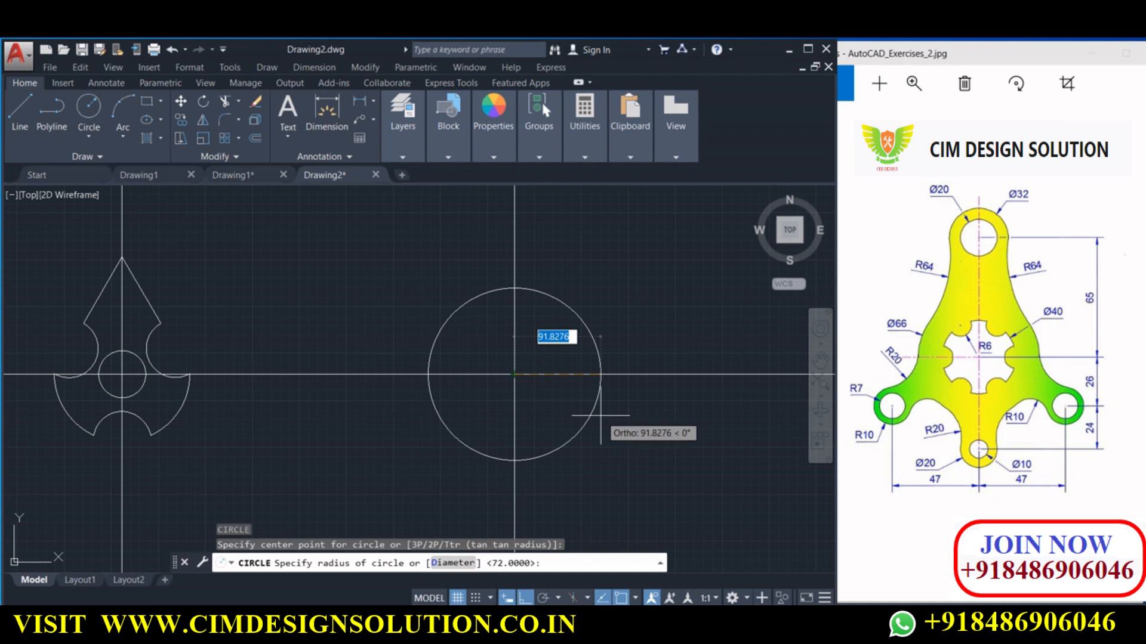
{"action": "type", "text": "20"}
{"action": "key", "text": "Return"}
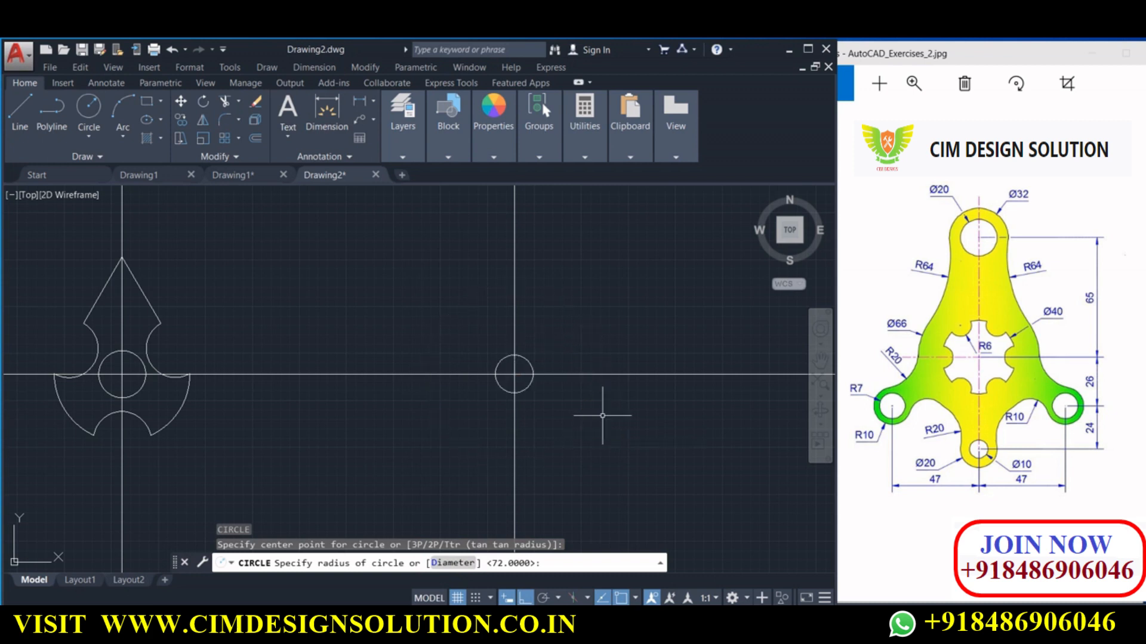
- Draw a circle of radius 6 centred on the left quadrant of the radius-20 circle
{"action": "scroll", "coordinate": [538, 380], "scroll_direction": "up", "scroll_amount": 5}
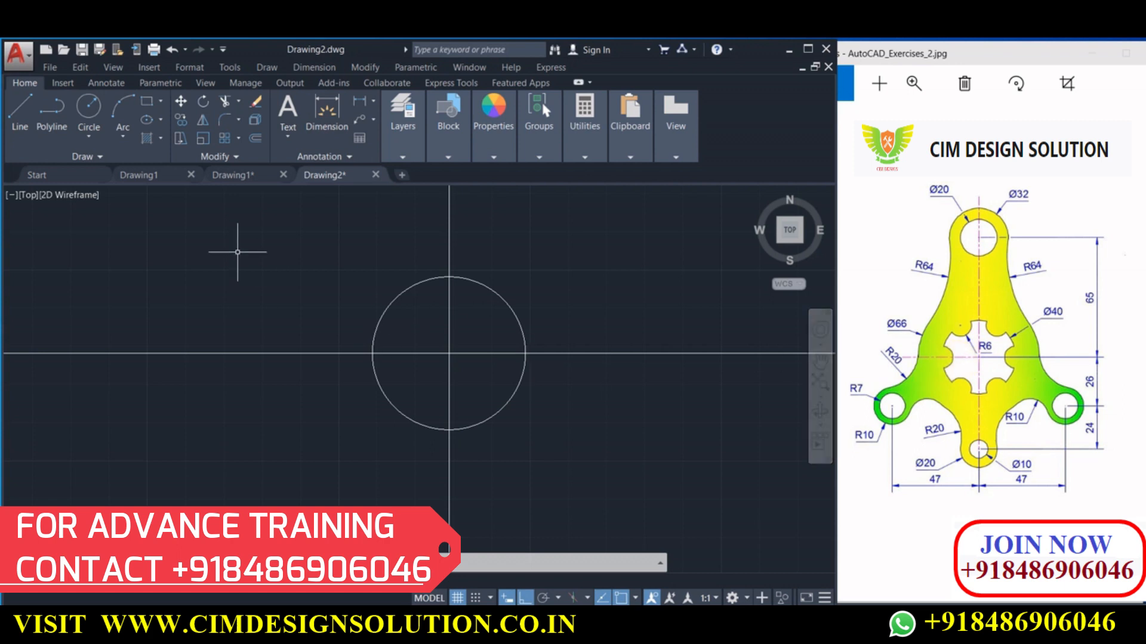
{"action": "left_click", "coordinate": [89, 106]}
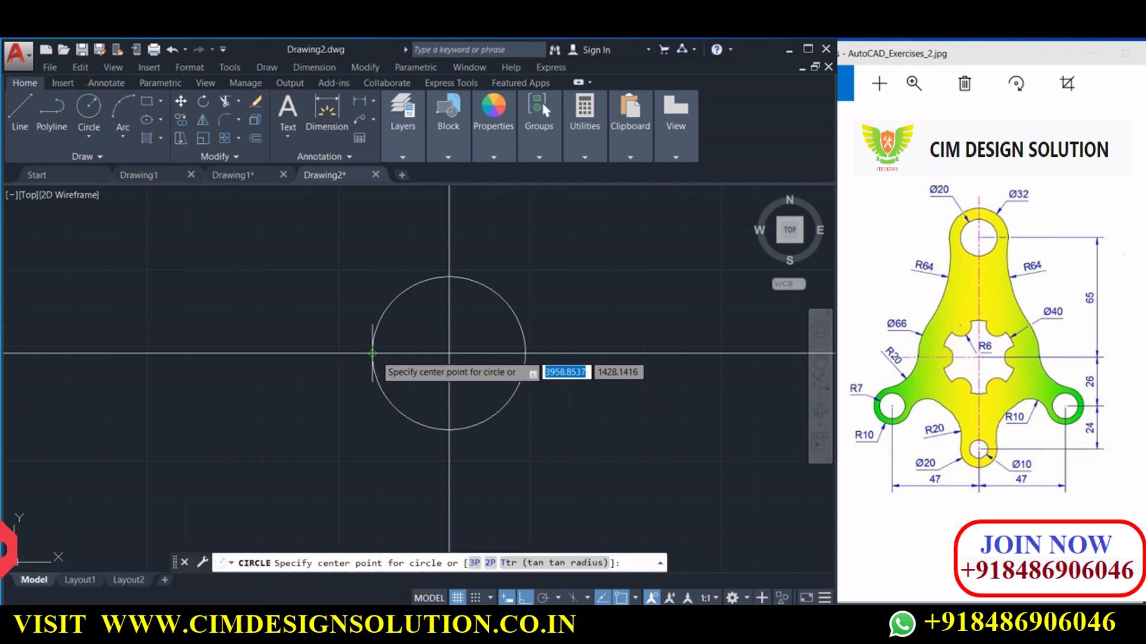
{"action": "left_click", "coordinate": [373, 354]}
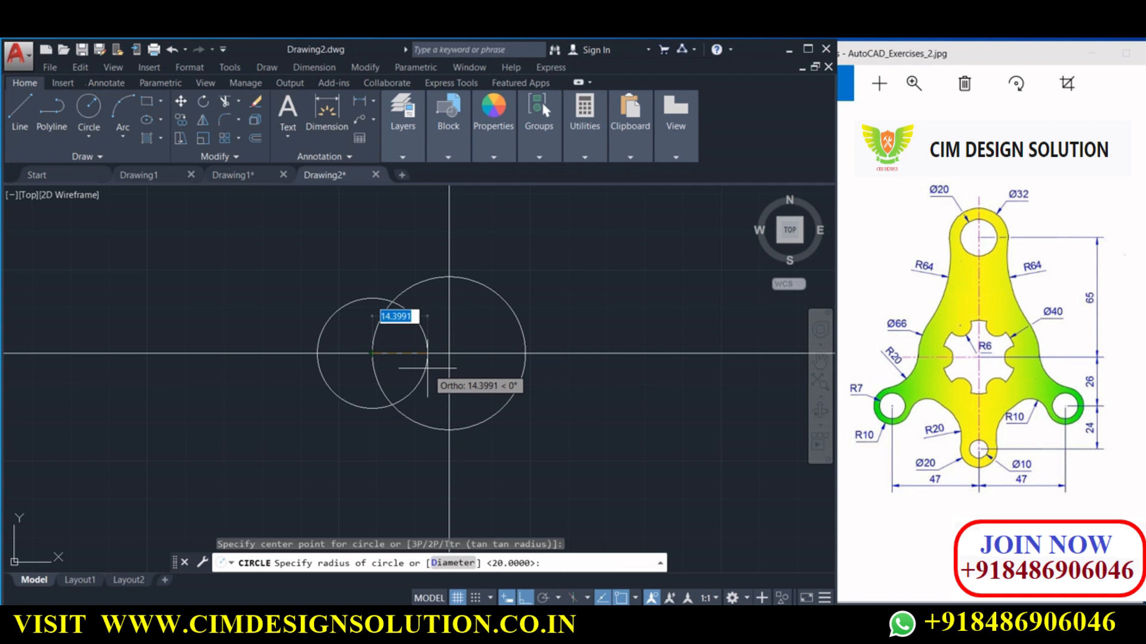
{"action": "type", "text": "6"}
{"action": "key", "text": "Return"}
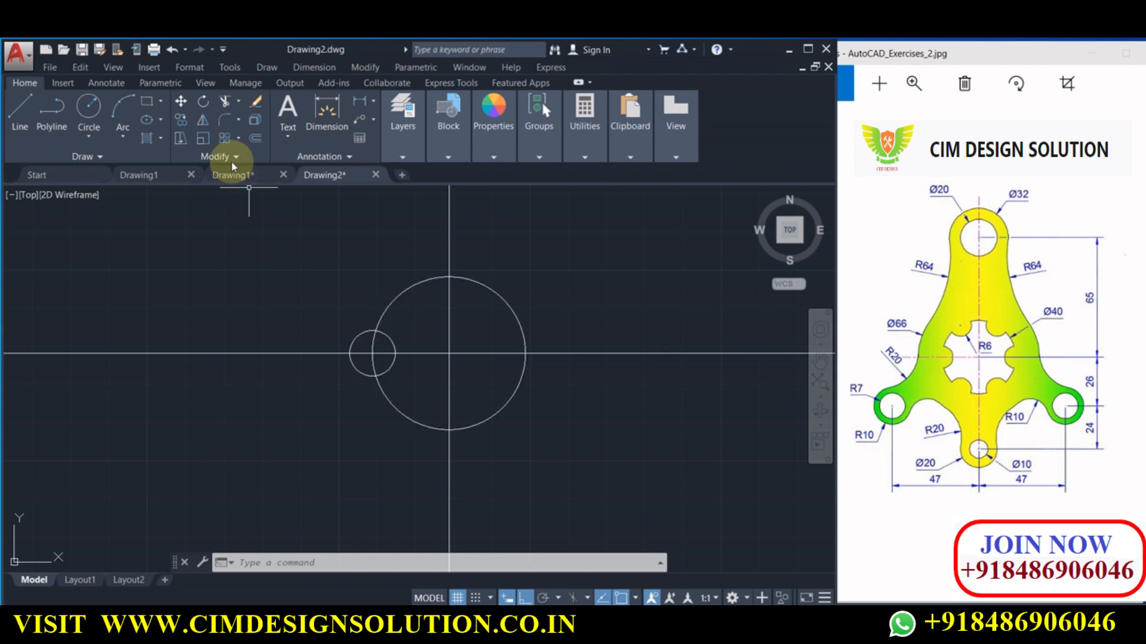
- Trim the small left circle and the large circle against each other, leaving an inward semicircular notch on the left
{"action": "left_click", "coordinate": [225, 101]}
{"action": "key", "text": "Return"}
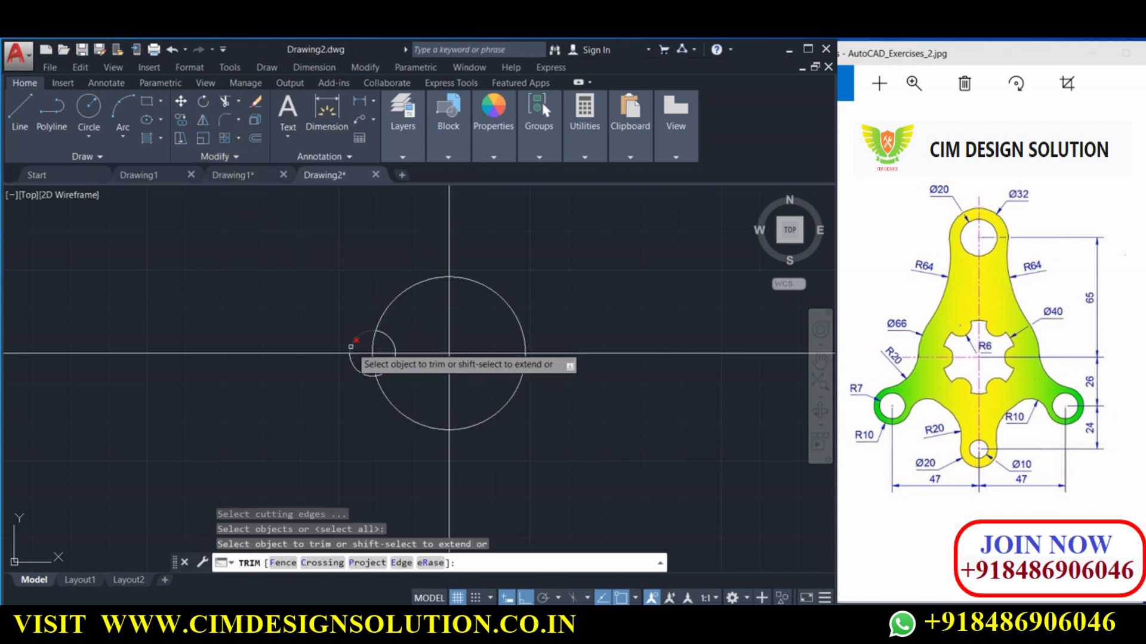
{"action": "left_click", "coordinate": [351, 354]}
{"action": "left_click", "coordinate": [379, 363]}
{"action": "left_click", "coordinate": [366, 340]}
{"action": "right_click", "coordinate": [375, 348]}
{"action": "left_click", "coordinate": [401, 358]}
- Try to copy the left notch arc with the large circle's centre as base point, and turn Ortho off
{"action": "left_click", "coordinate": [392, 337]}
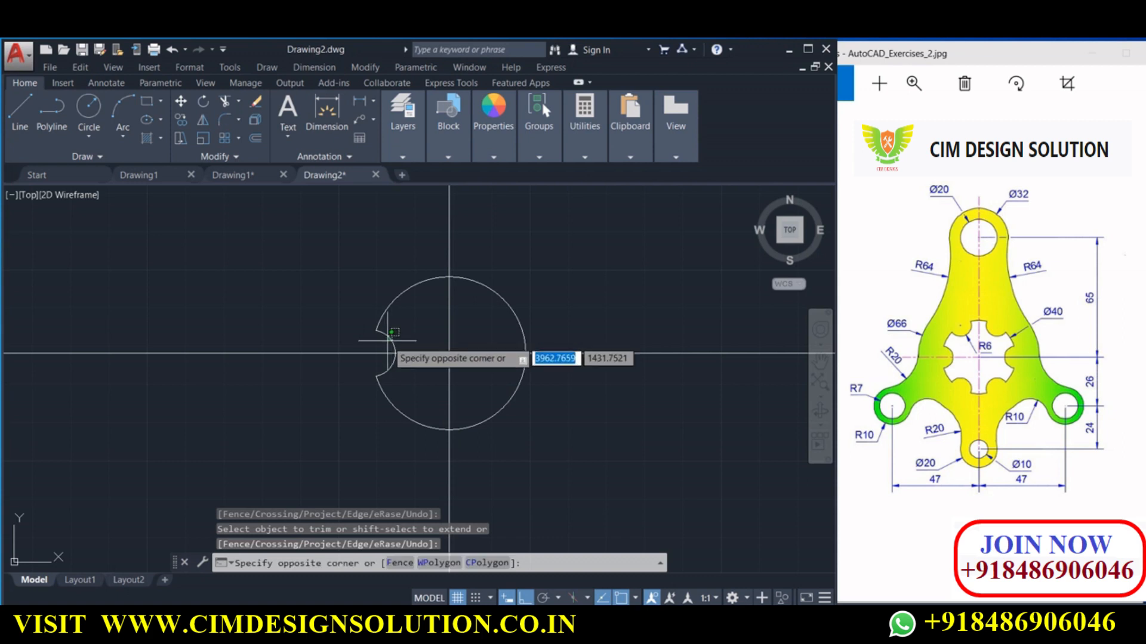
{"action": "left_click", "coordinate": [361, 369]}
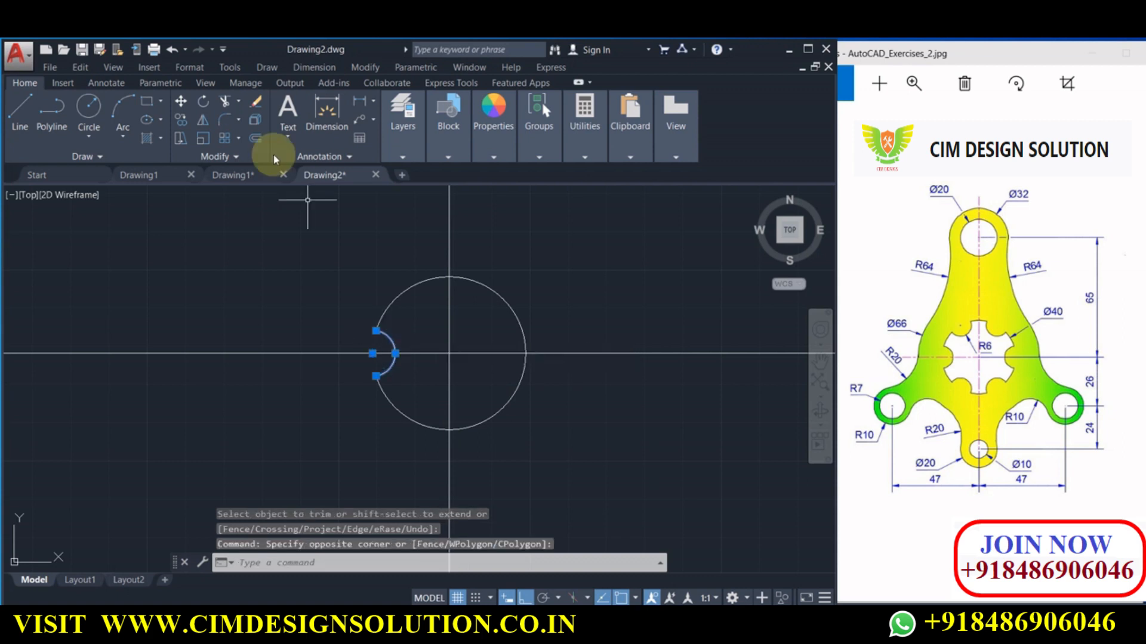
{"action": "left_click", "coordinate": [181, 119]}
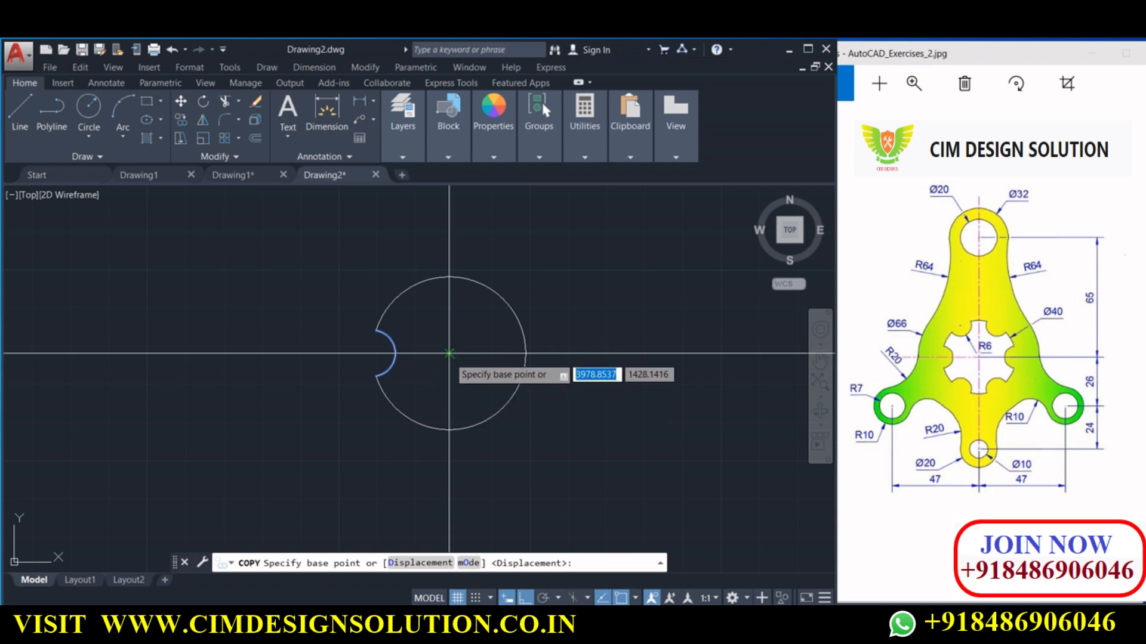
{"action": "left_click", "coordinate": [449, 353]}
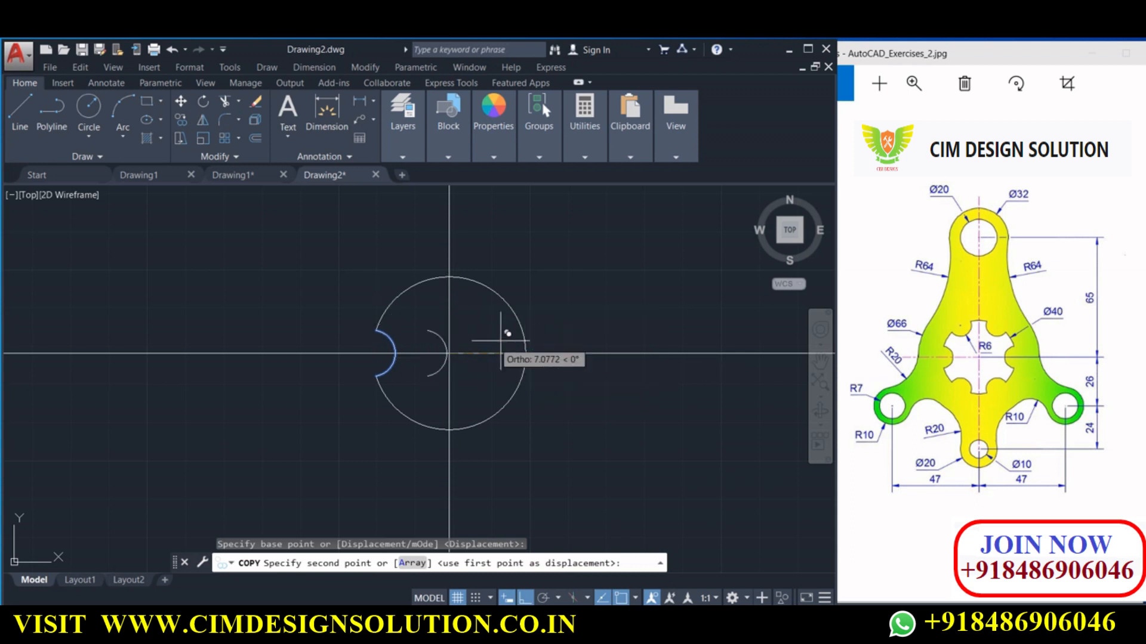
{"action": "left_click", "coordinate": [524, 598]}
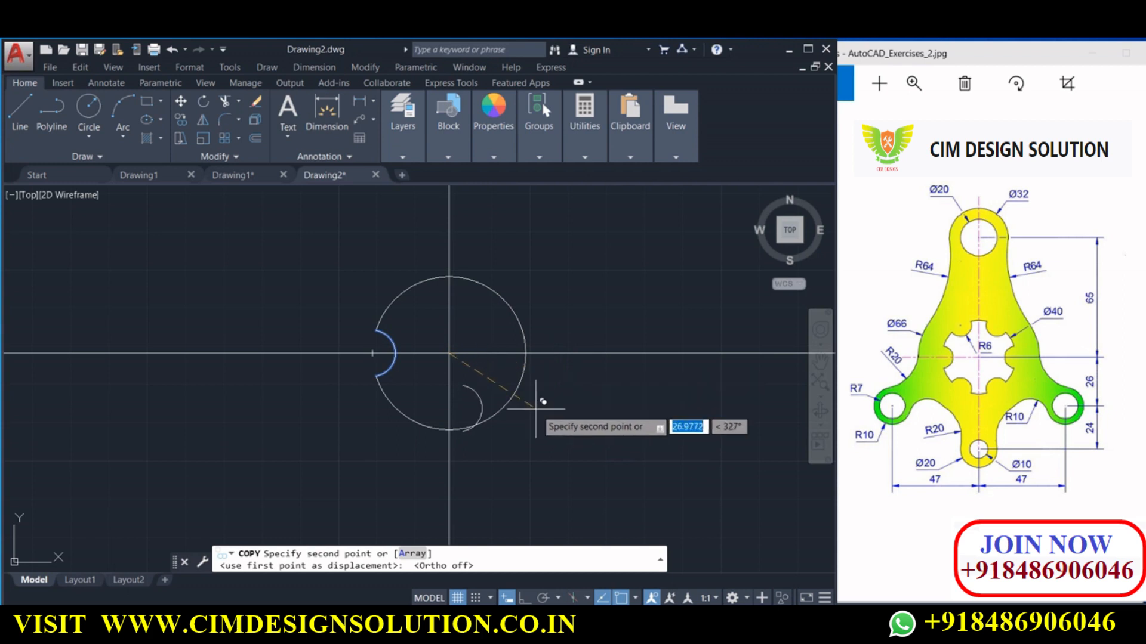
{"action": "key", "text": "Escape"}
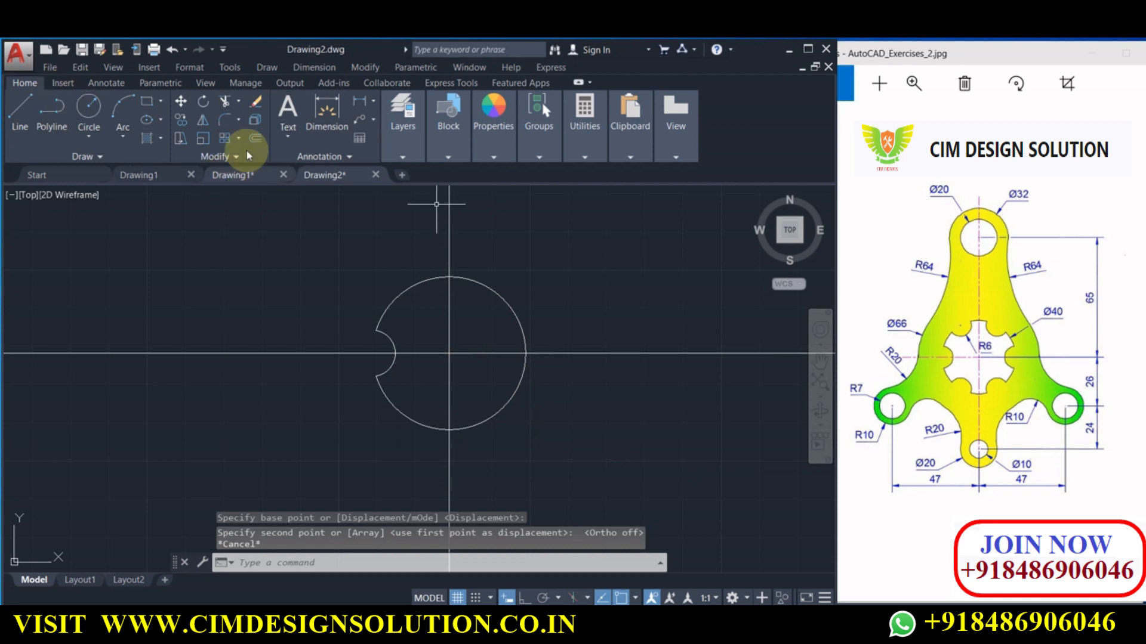
- Try to rotate a copy of the left notch arc about the large circle's centre
{"action": "left_click", "coordinate": [212, 102]}
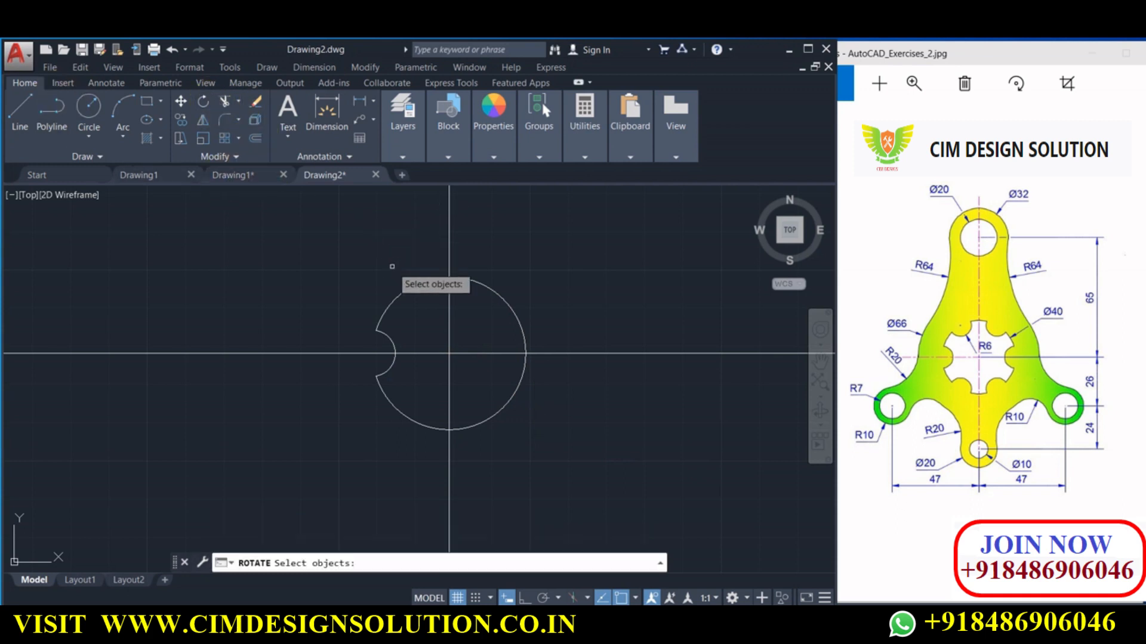
{"action": "left_click", "coordinate": [387, 337]}
{"action": "key", "text": "Return"}
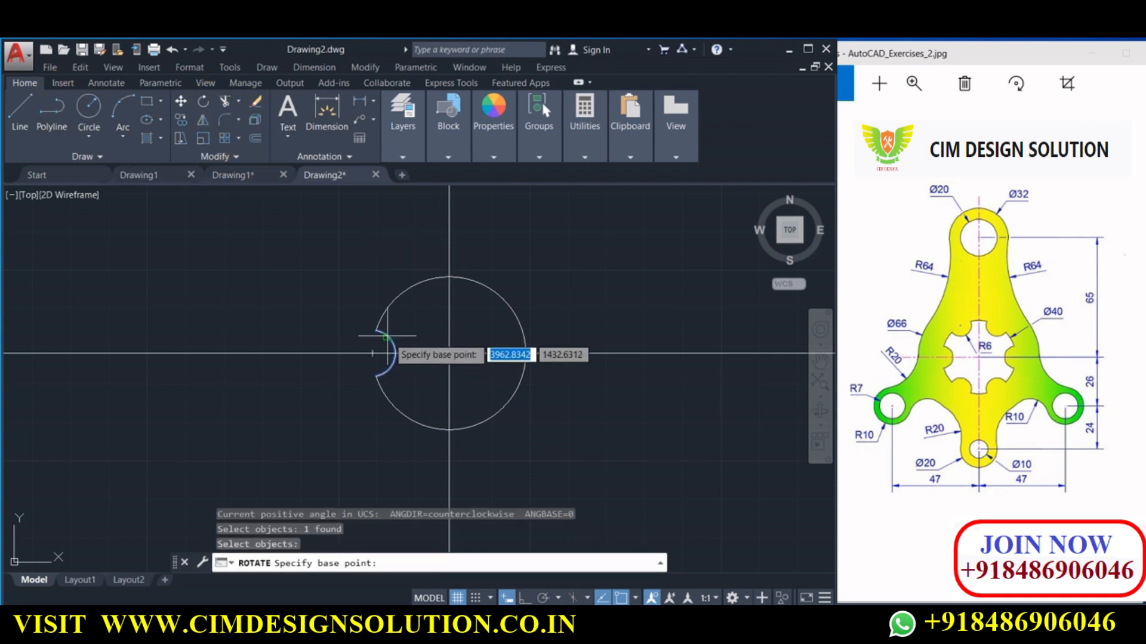
{"action": "left_click", "coordinate": [450, 352]}
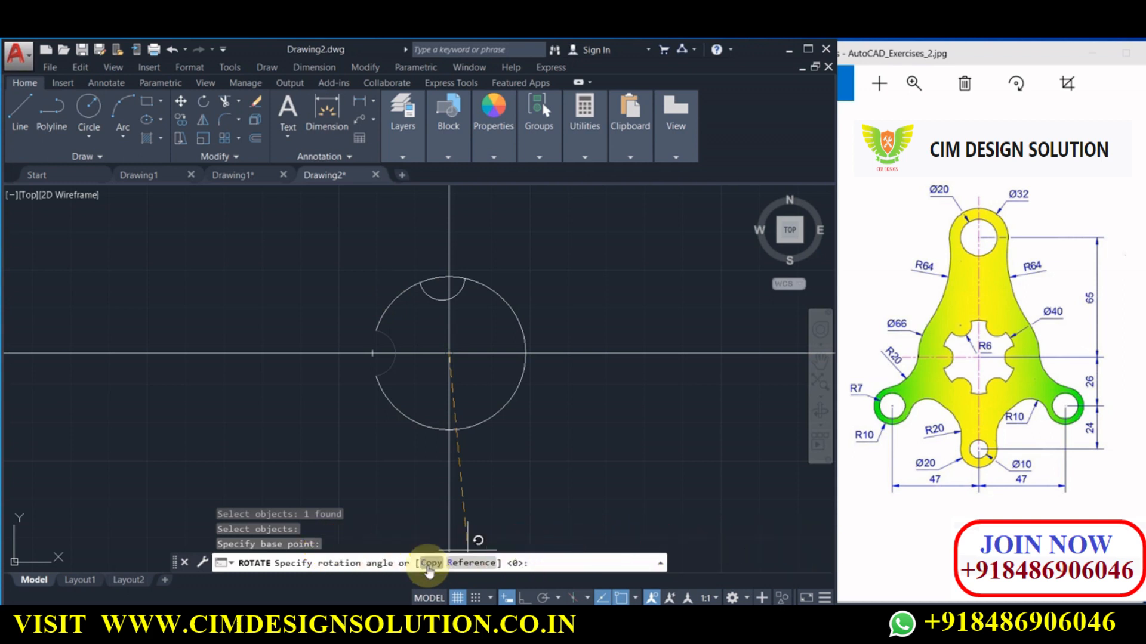
{"action": "left_click", "coordinate": [430, 563]}
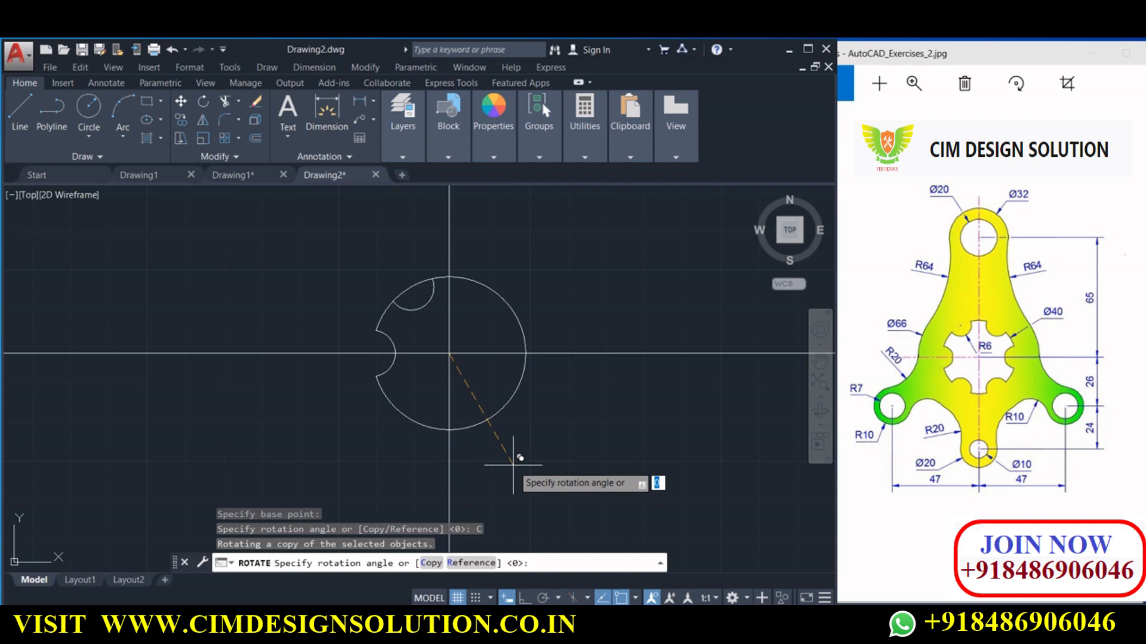
{"action": "right_click", "coordinate": [558, 370]}
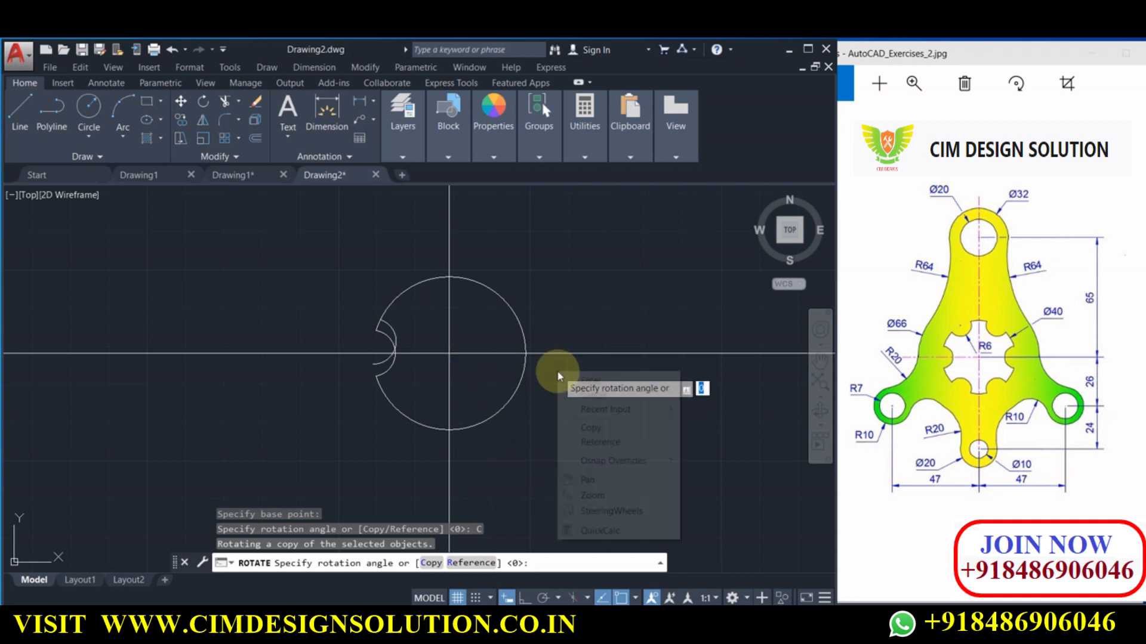
{"action": "left_click", "coordinate": [582, 380]}
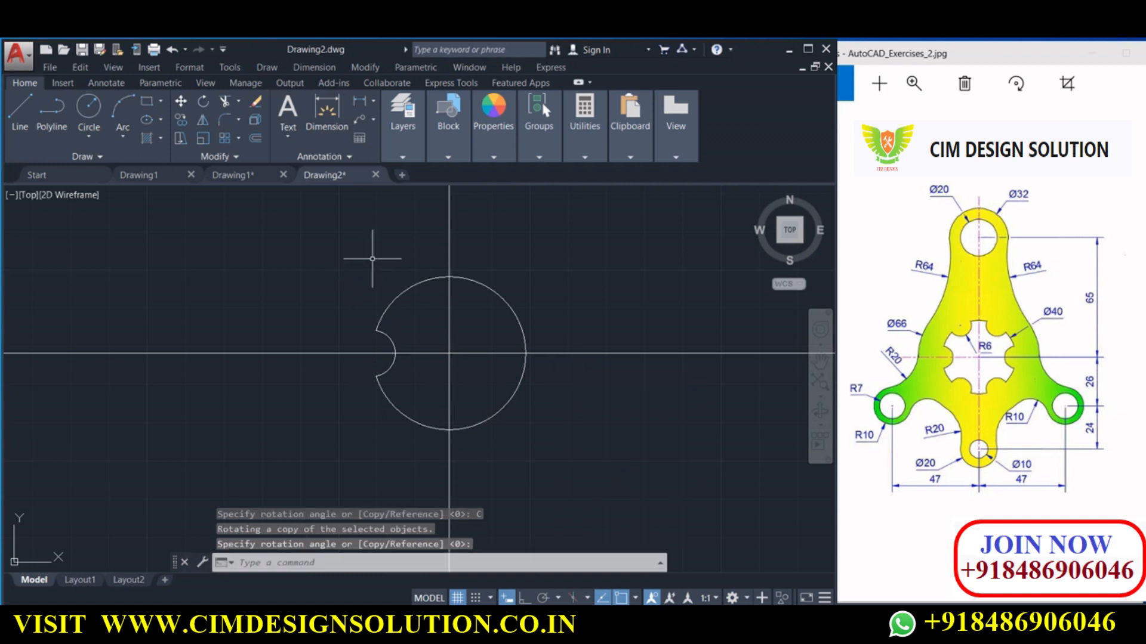
{"action": "middle_click_drag", "start_coordinate": [372, 259], "coordinate": [352, 270]}
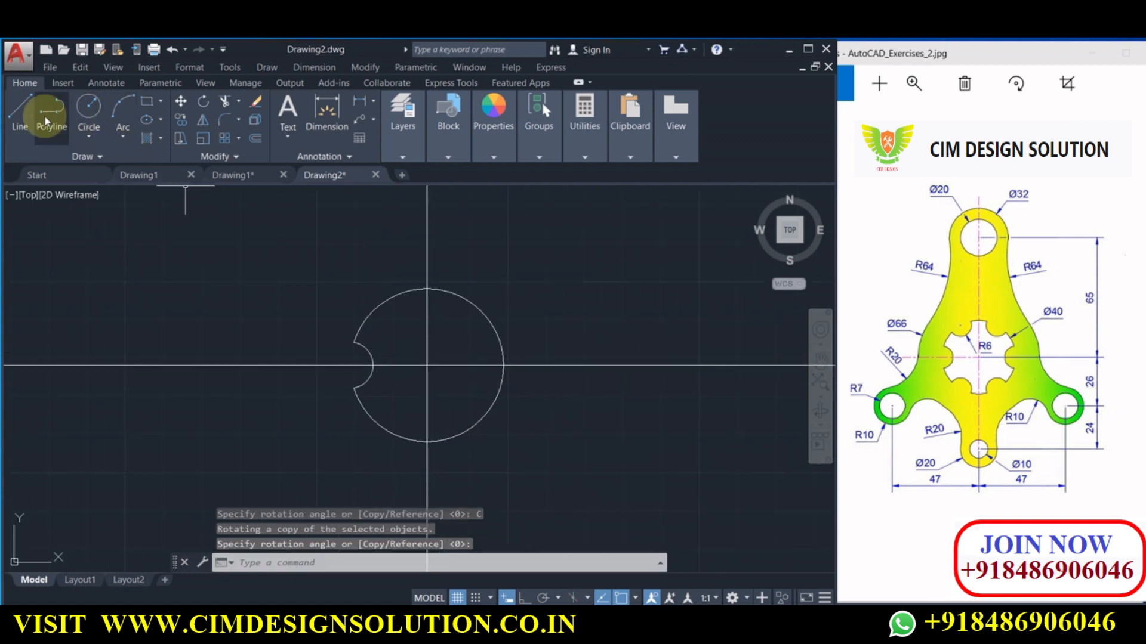
{"action": "left_click", "coordinate": [20, 110]}
{"action": "left_click", "coordinate": [426, 365]}
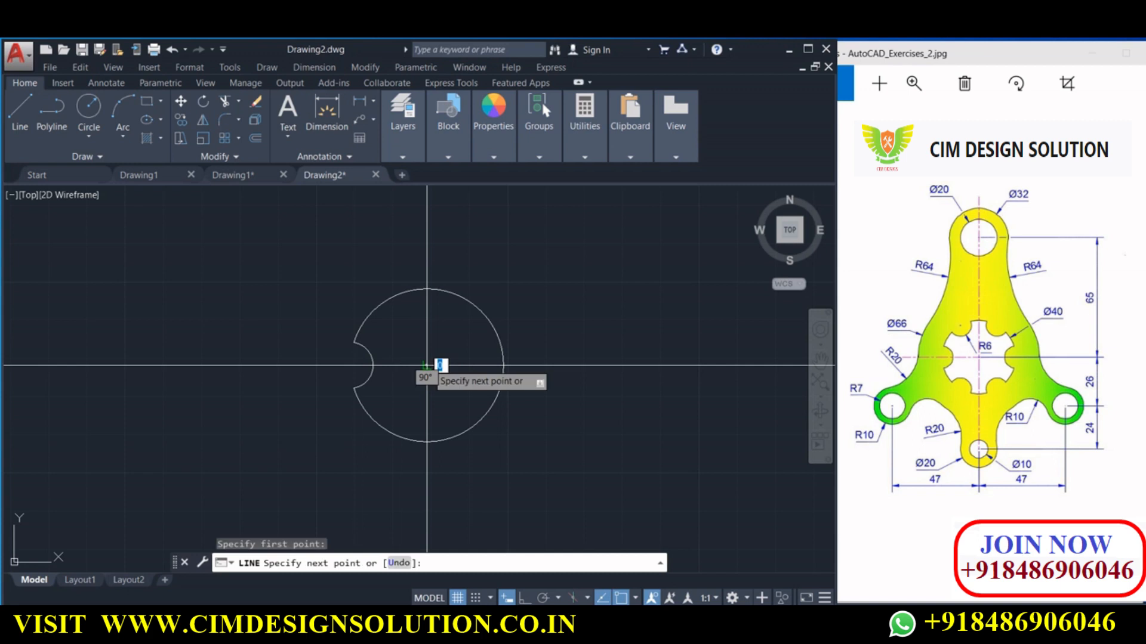
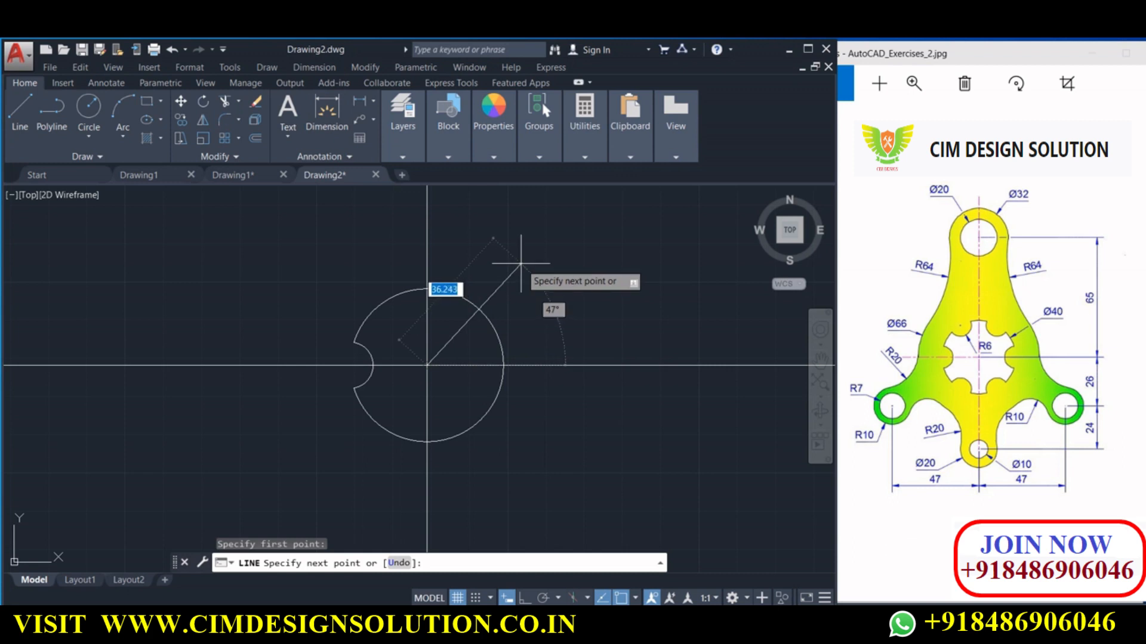
{"action": "key", "text": "Tab"}
{"action": "type", "text": "60"}
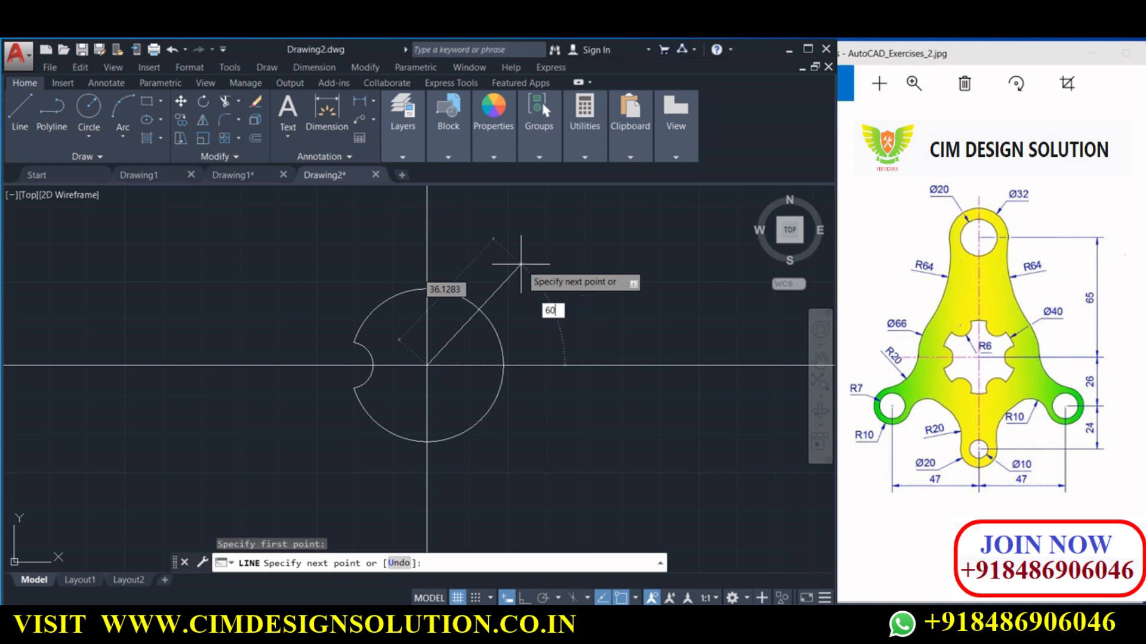
{"action": "key", "text": "ctrl+z"}
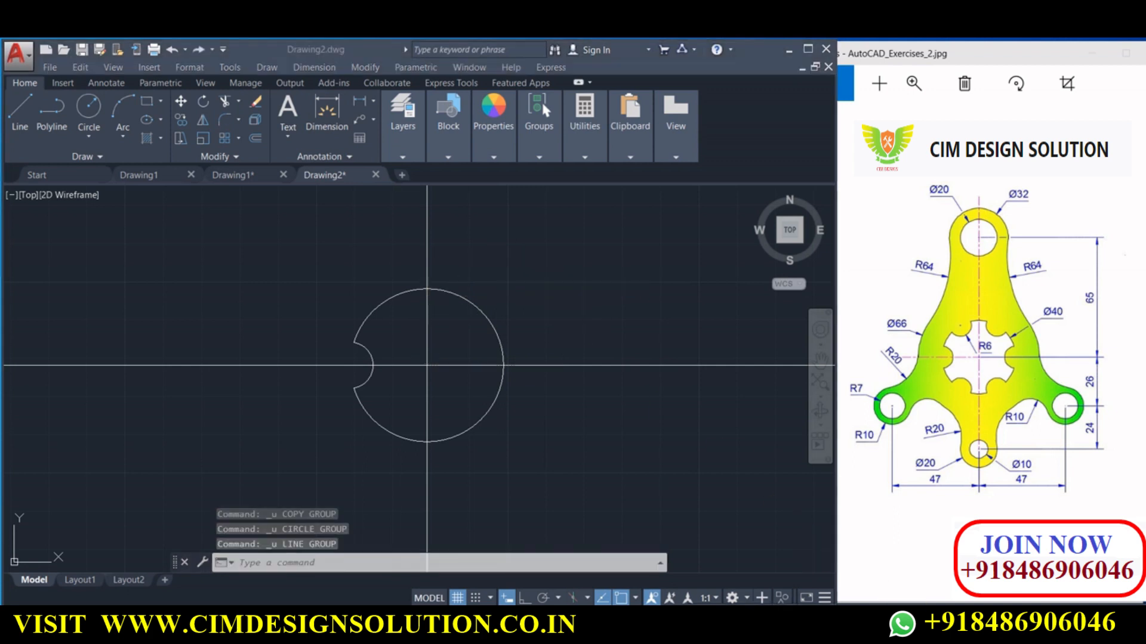
- Draw a line from the large circle's centre at 60° up and to the right, ending beyond the circle
{"action": "left_click", "coordinate": [20, 113]}
{"action": "left_click", "coordinate": [428, 365]}
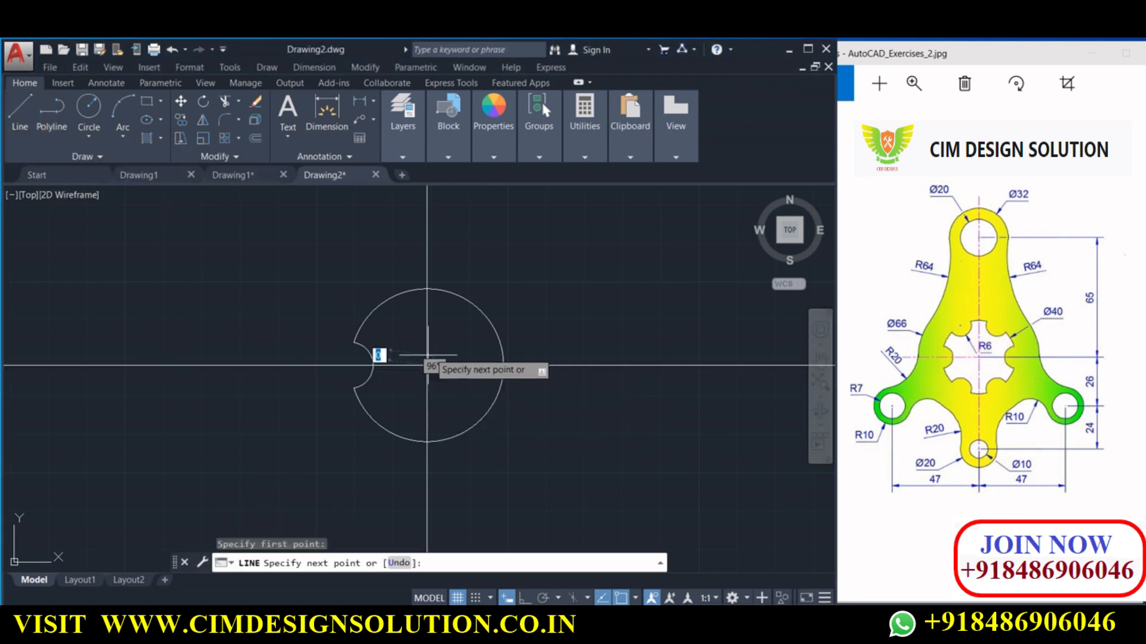
{"action": "key", "text": "Tab"}
{"action": "type", "text": "60"}
{"action": "left_click", "coordinate": [506, 267]}
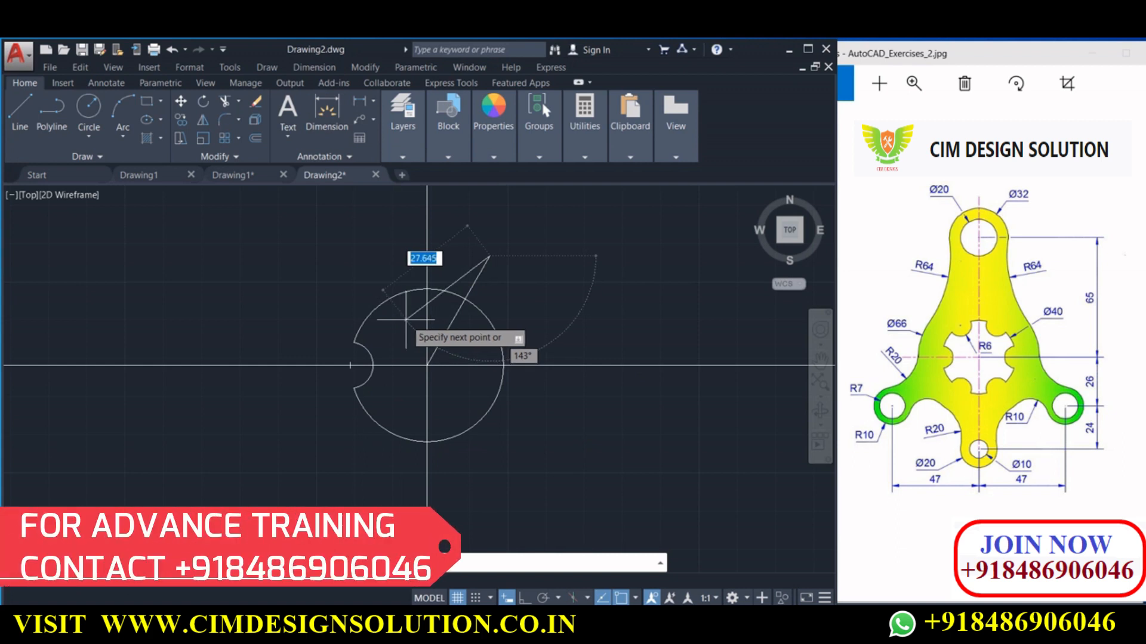
{"action": "key", "text": "Return"}
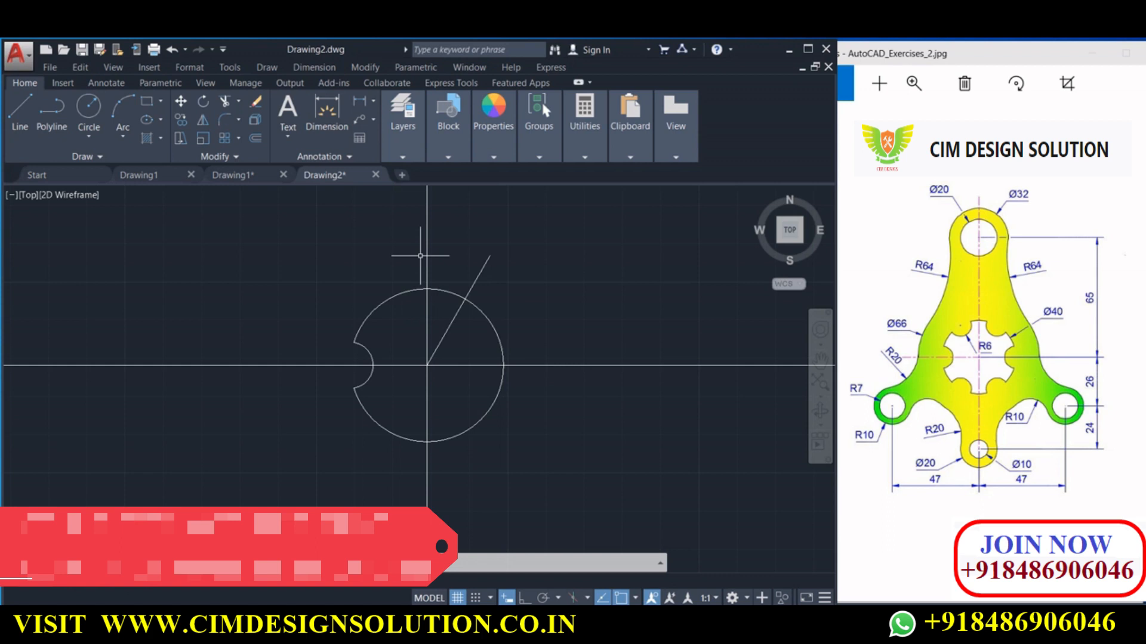
- Draw a circle of radius 6 centred on the large circle's right quadrant
{"action": "left_click", "coordinate": [90, 99]}
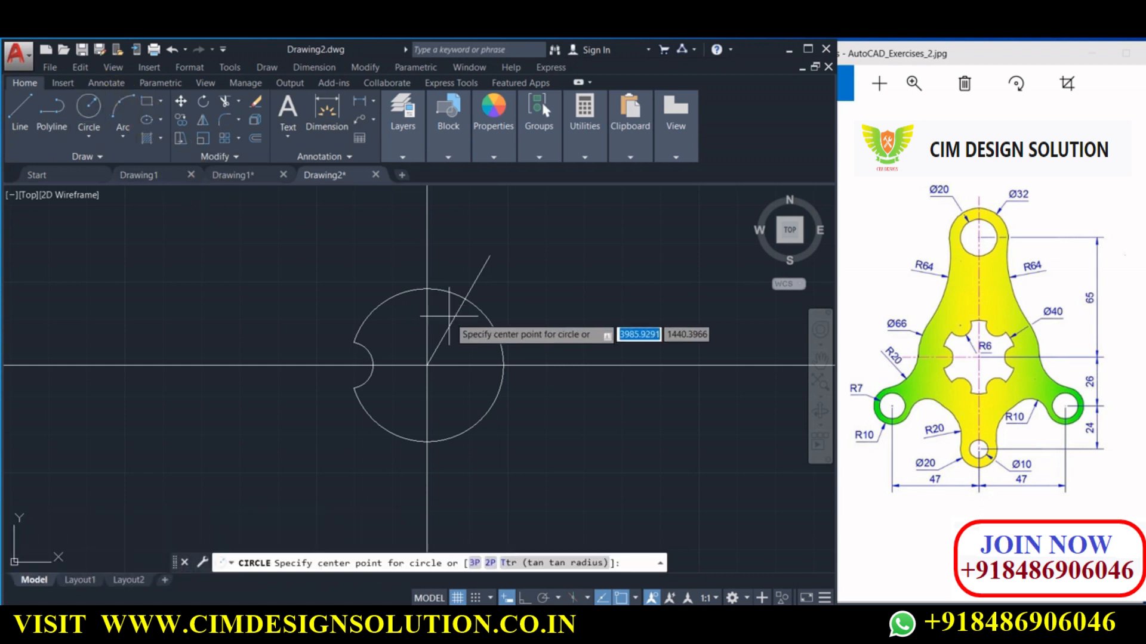
{"action": "left_click", "coordinate": [503, 365]}
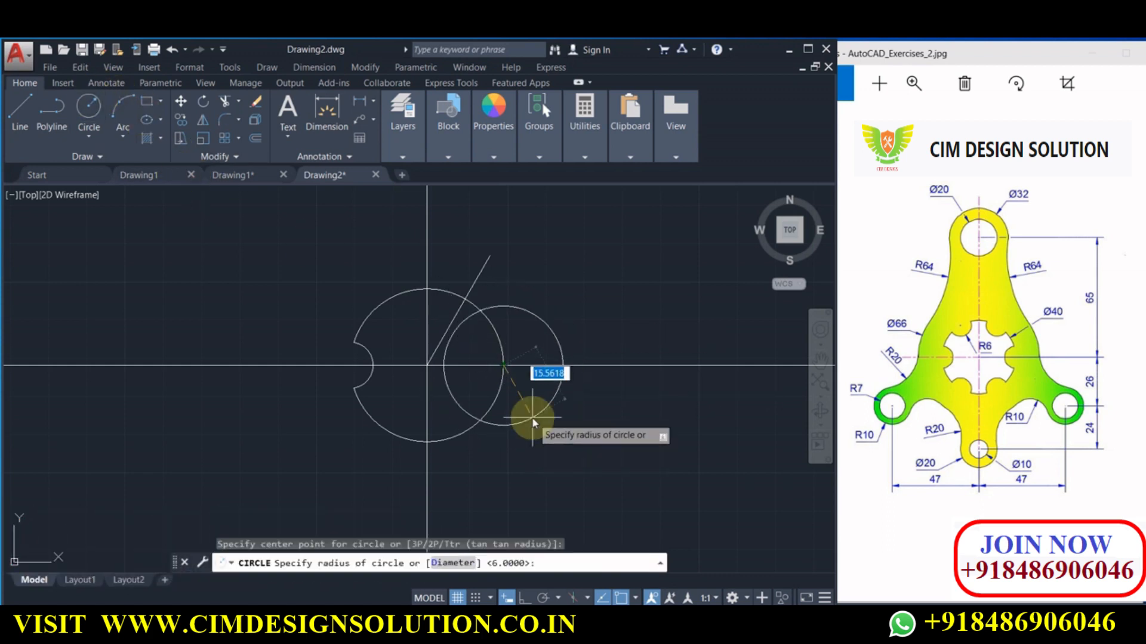
{"action": "type", "text": "6"}
{"action": "key", "text": "Return"}
- Copy the small right circle from its centre to the point where the 60° line crosses the large circle
{"action": "left_click", "coordinate": [524, 377]}
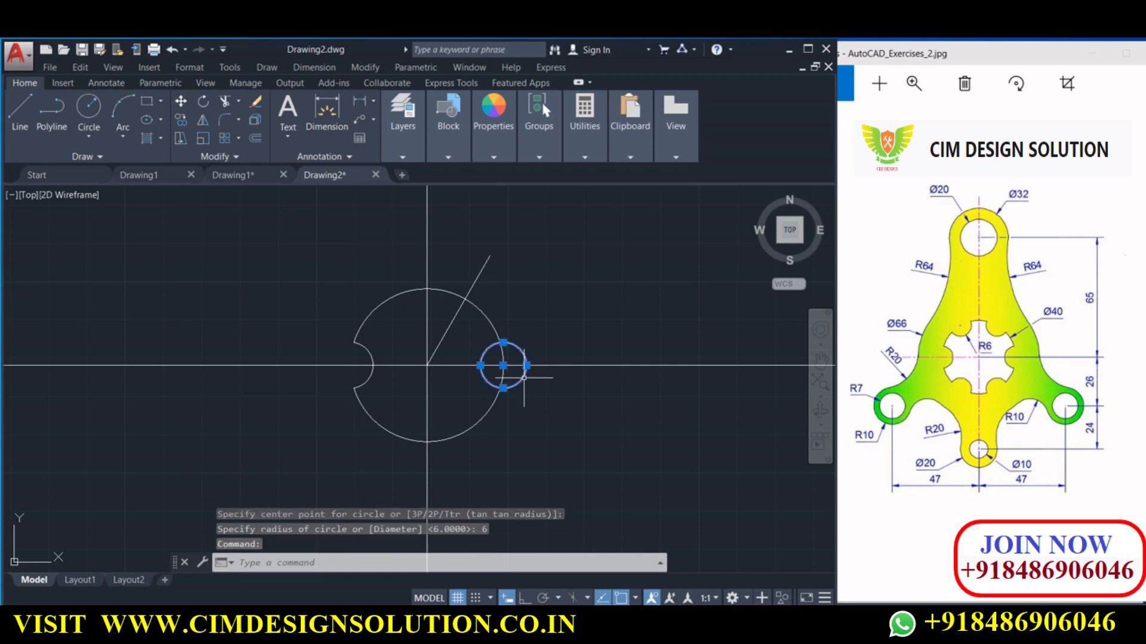
{"action": "left_click", "coordinate": [189, 119]}
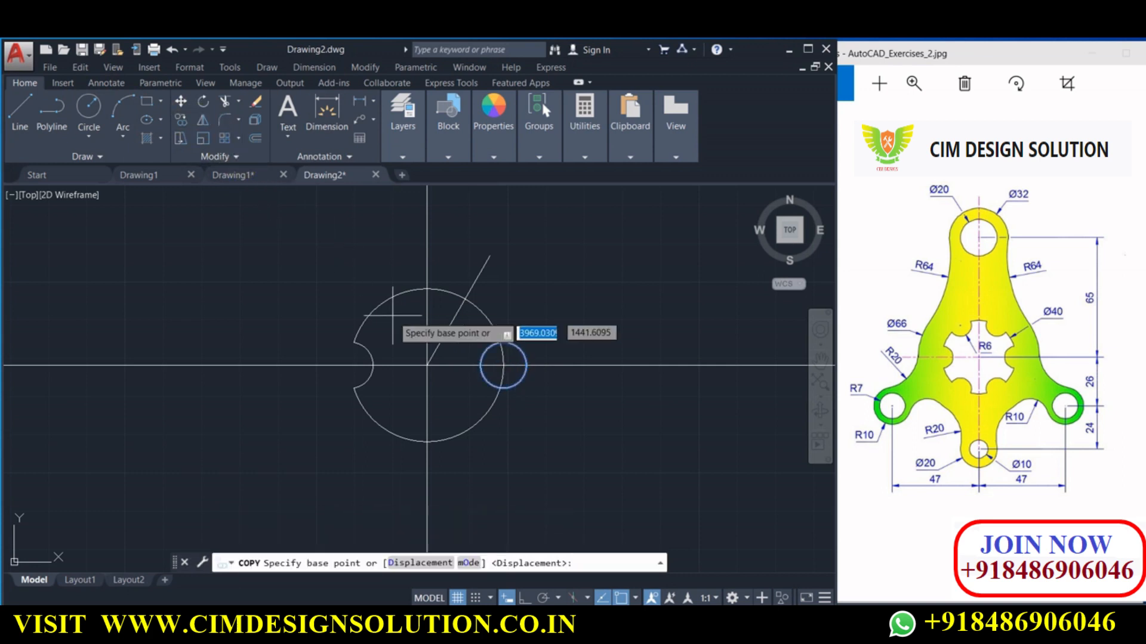
{"action": "left_click", "coordinate": [503, 365]}
{"action": "left_click", "coordinate": [464, 299]}
{"action": "right_click", "coordinate": [466, 300]}
{"action": "left_click", "coordinate": [497, 306]}
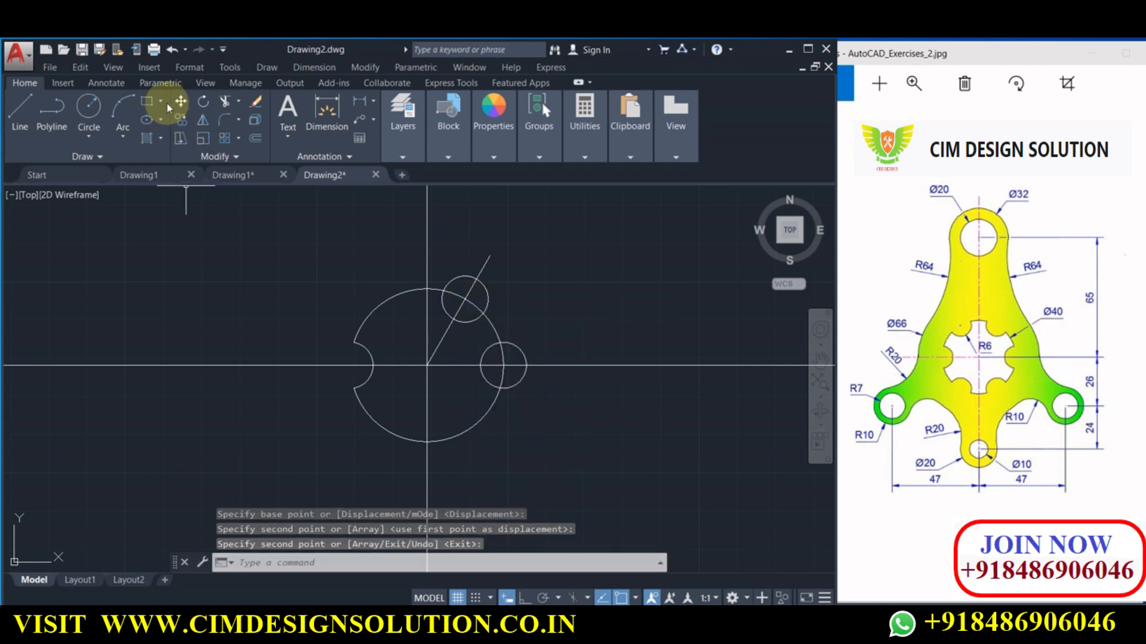
- Trim the upper-right small circle, the large circle and the 60° line's outer part to leave an inward notch
{"action": "left_click", "coordinate": [225, 101]}
{"action": "key", "text": "Return"}
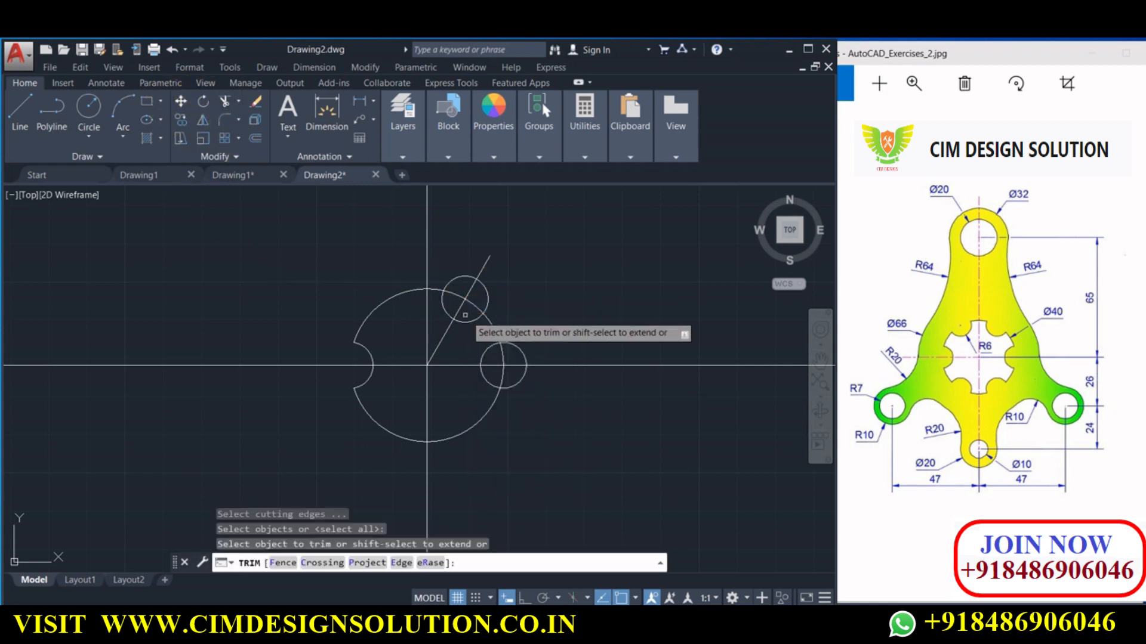
{"action": "left_click", "coordinate": [460, 274]}
{"action": "left_click", "coordinate": [498, 294]}
{"action": "left_click", "coordinate": [462, 292]}
{"action": "left_click", "coordinate": [456, 299]}
{"action": "left_click", "coordinate": [480, 299]}
{"action": "left_click", "coordinate": [454, 307]}
- Trim the outer part of the small right circle and the large circle's segment inside it to leave an inward notch
{"action": "left_click", "coordinate": [519, 336]}
{"action": "left_click", "coordinate": [518, 358]}
{"action": "key", "text": "Return"}
{"action": "left_click", "coordinate": [527, 380]}
{"action": "left_click", "coordinate": [514, 386]}
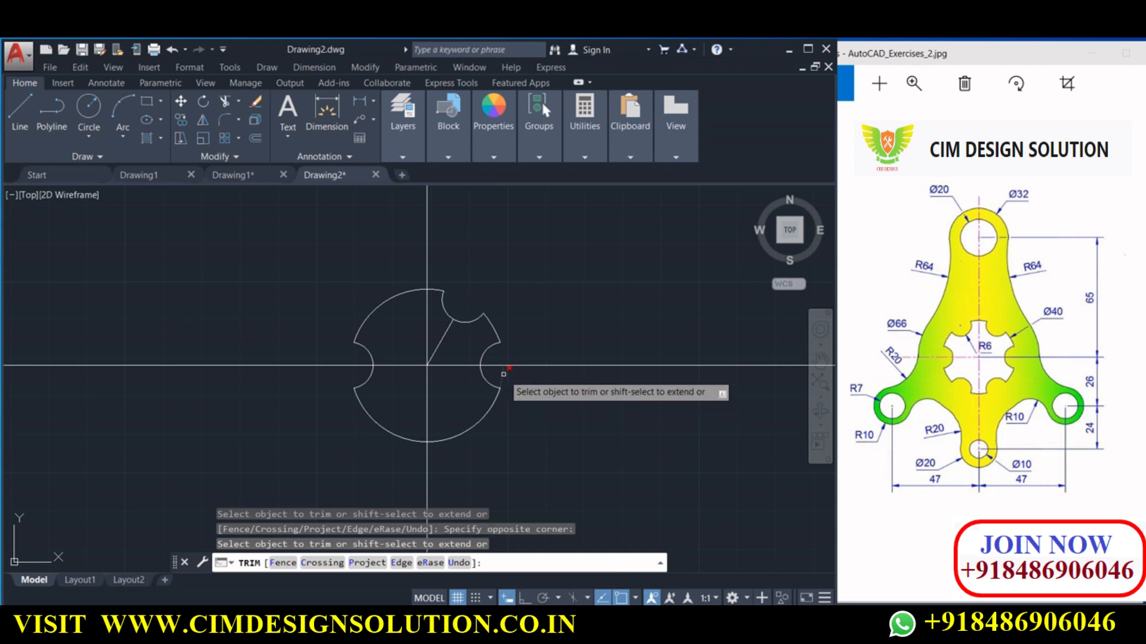
{"action": "right_click", "coordinate": [501, 371]}
{"action": "left_click", "coordinate": [524, 378]}
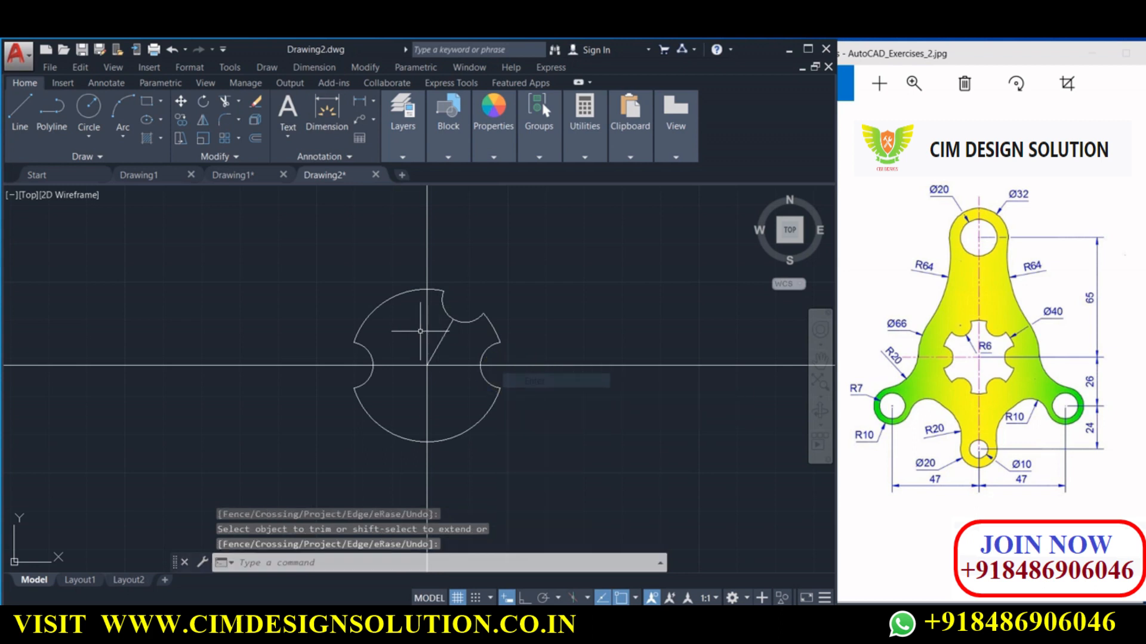
- Erase the leftover 60° line and mirror the upper-right notch arc across the vertical centreline, keeping the original arc
{"action": "left_click", "coordinate": [448, 330]}
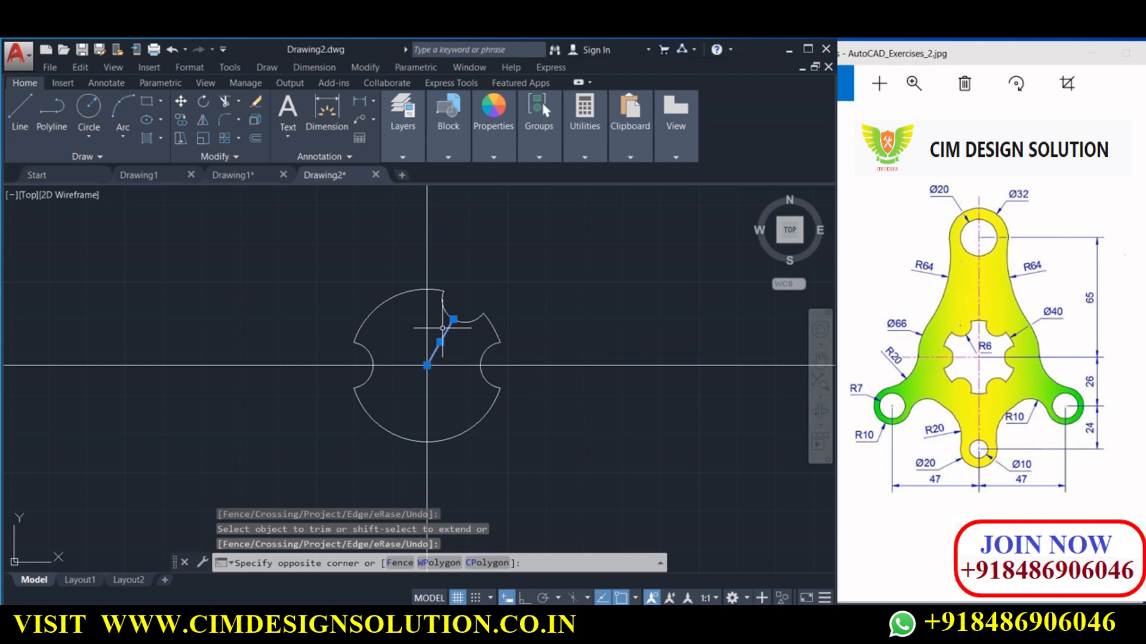
{"action": "left_click", "coordinate": [448, 326]}
{"action": "left_click", "coordinate": [454, 307]}
{"action": "left_click", "coordinate": [453, 328]}
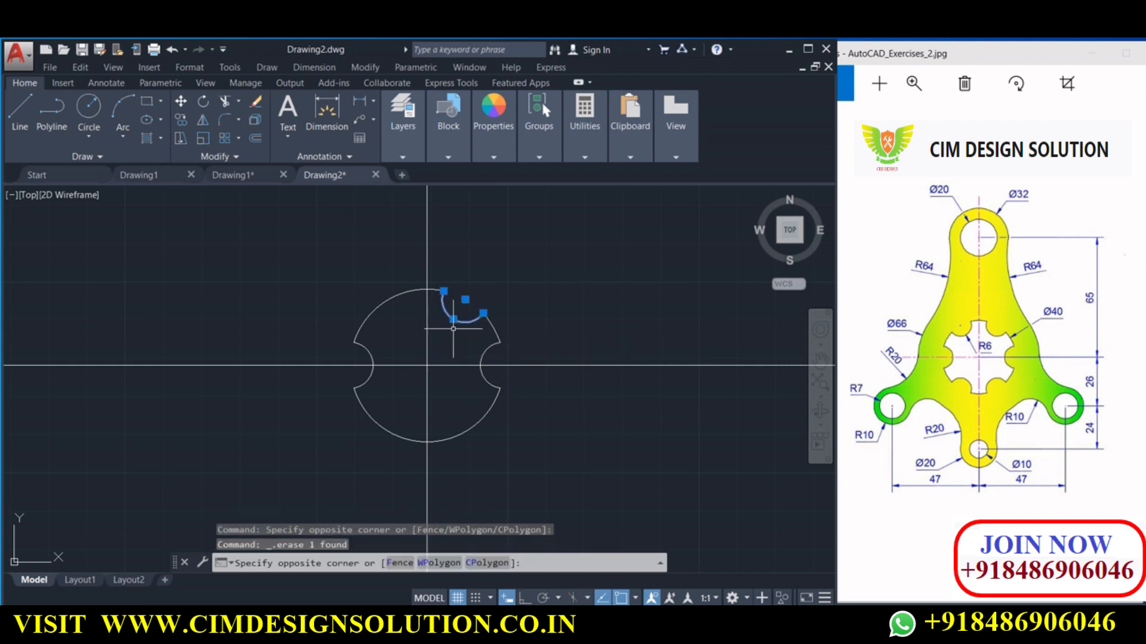
{"action": "left_click", "coordinate": [206, 122]}
{"action": "left_click", "coordinate": [426, 366]}
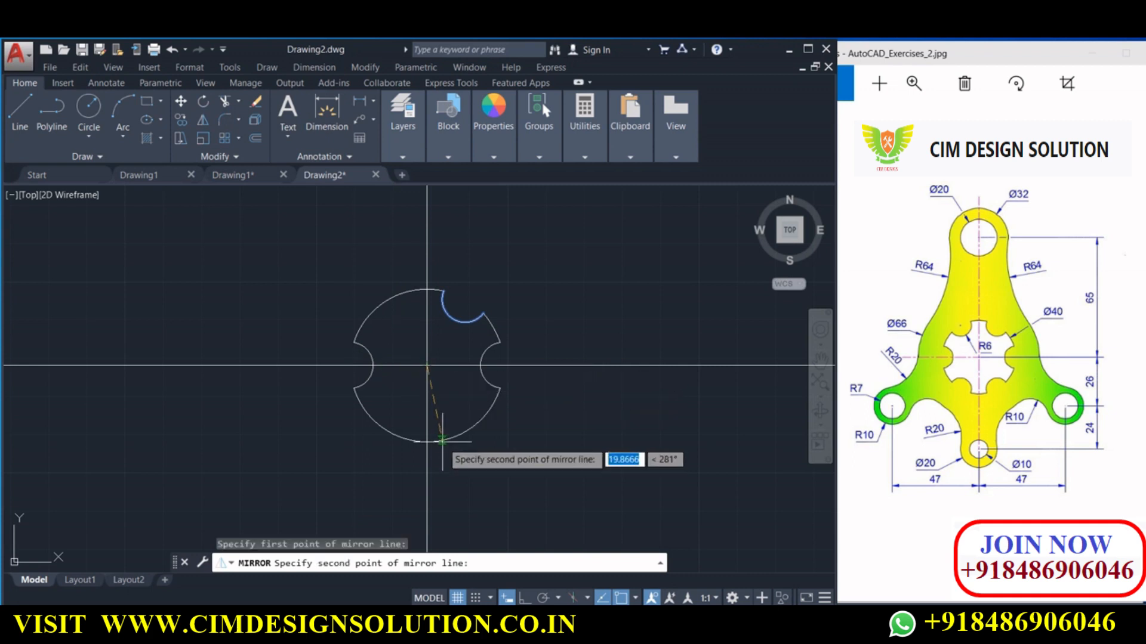
{"action": "left_click", "coordinate": [426, 441]}
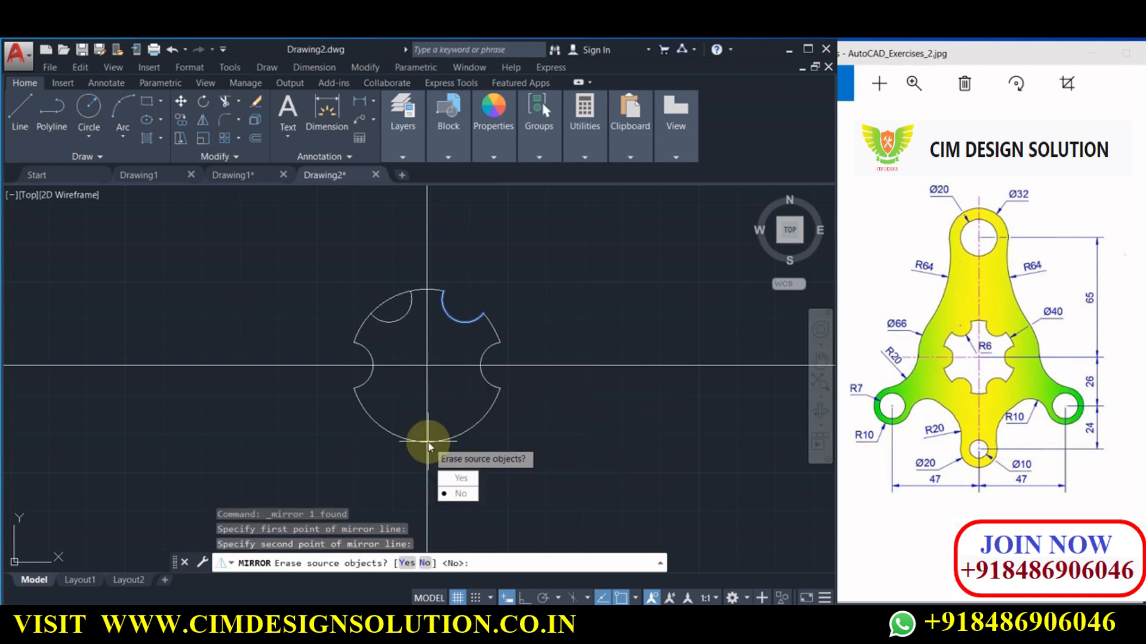
{"action": "key", "text": "Return"}
- Mirror both upper notch arcs across the horizontal centreline, keeping the originals
{"action": "left_click", "coordinate": [382, 335]}
{"action": "left_click", "coordinate": [382, 317]}
{"action": "left_click", "coordinate": [458, 306]}
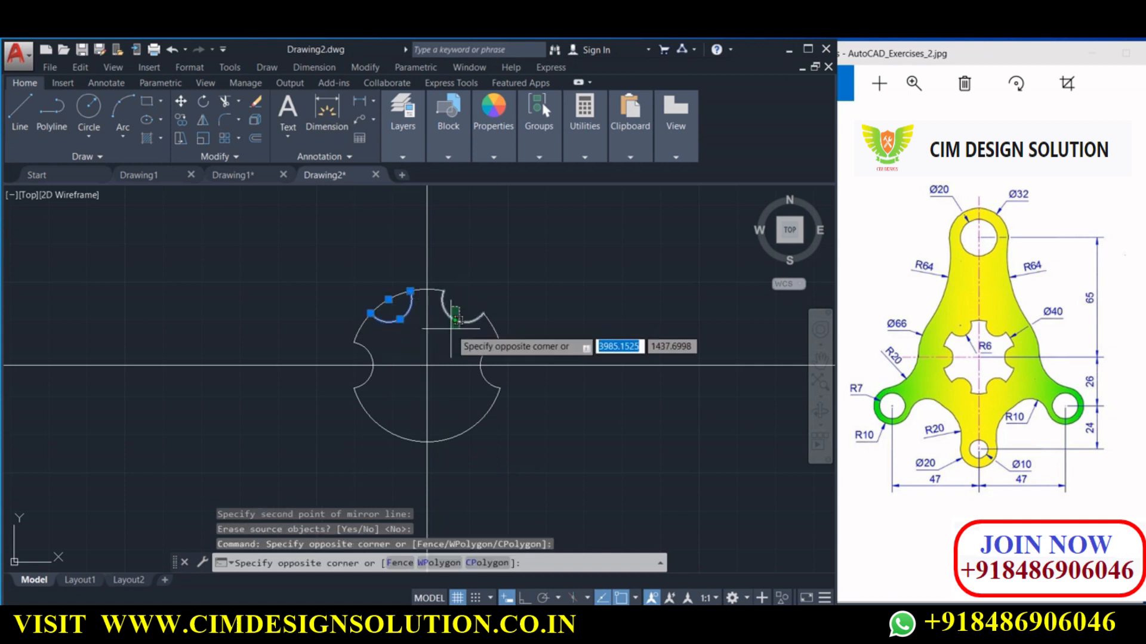
{"action": "left_click", "coordinate": [452, 327]}
{"action": "left_click", "coordinate": [203, 120]}
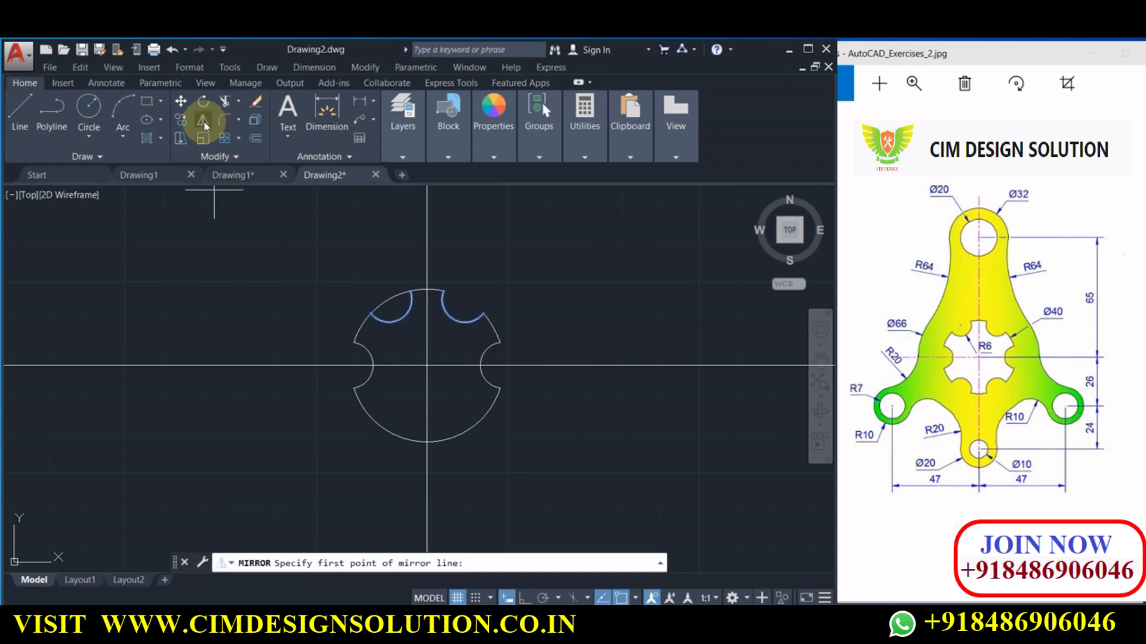
{"action": "left_click", "coordinate": [426, 365]}
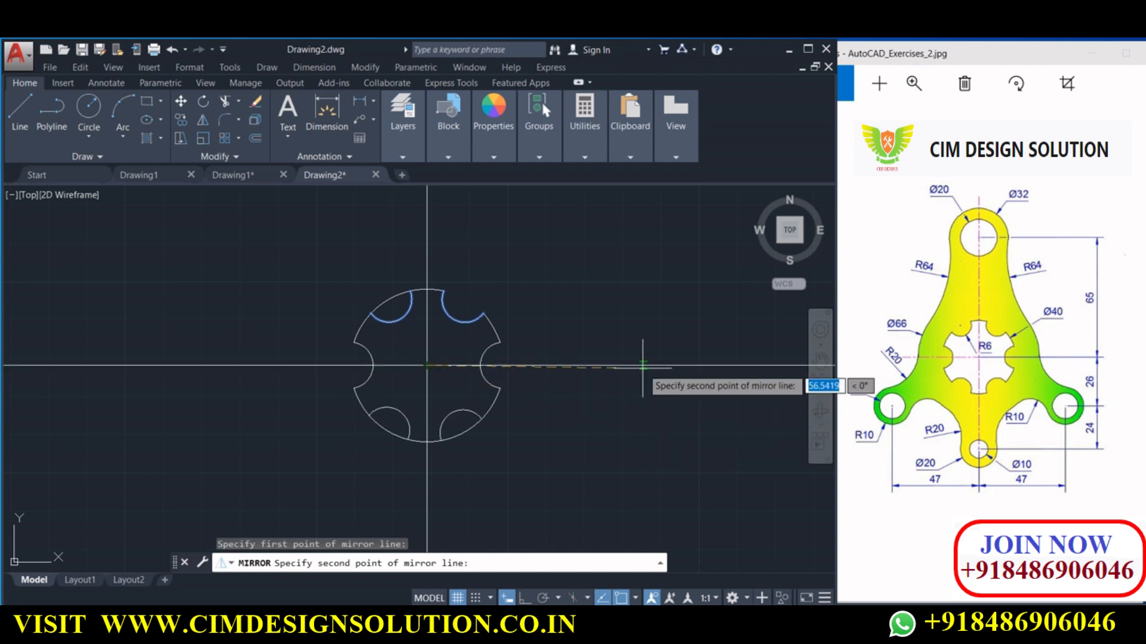
{"action": "left_click", "coordinate": [623, 441]}
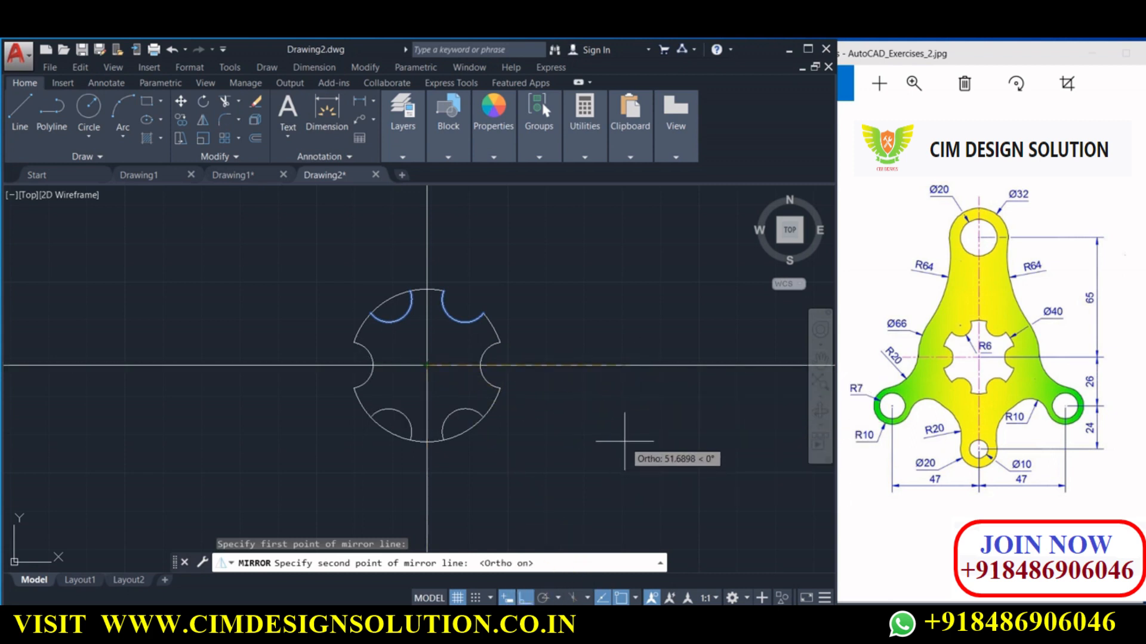
{"action": "key", "text": "Return"}
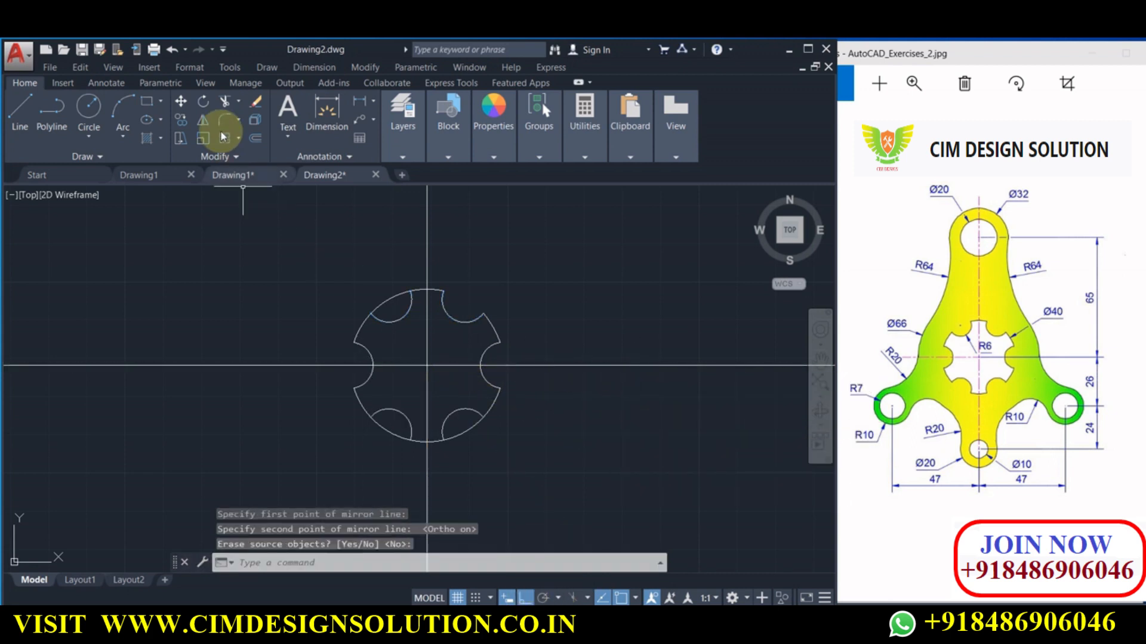
- Trim the large circle's segments across the two lower notches and the upper-left notch to open all of them
{"action": "left_click", "coordinate": [225, 101]}
{"action": "key", "text": "Return"}
{"action": "left_click", "coordinate": [358, 401]}
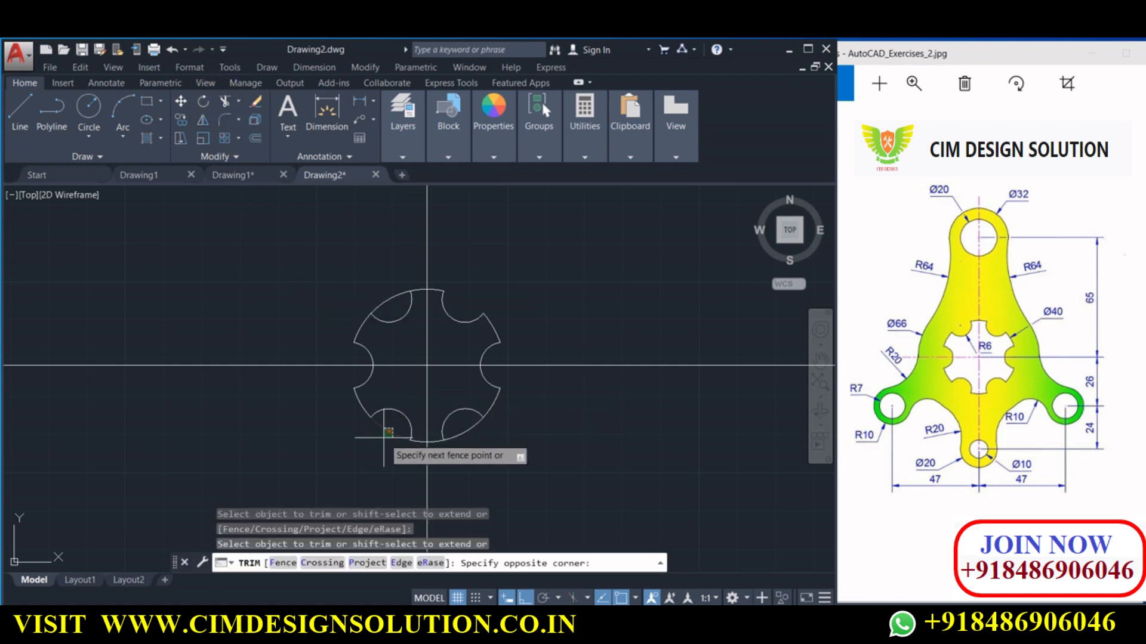
{"action": "left_click", "coordinate": [394, 442]}
{"action": "left_click", "coordinate": [462, 434]}
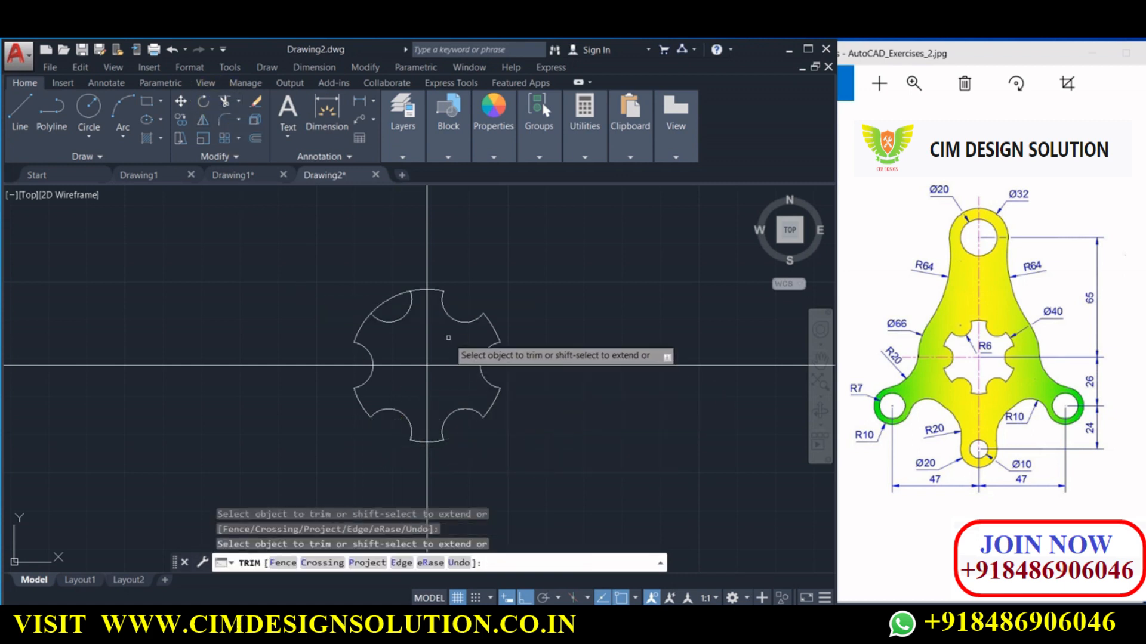
{"action": "right_click", "coordinate": [475, 365]}
{"action": "left_click", "coordinate": [495, 373]}
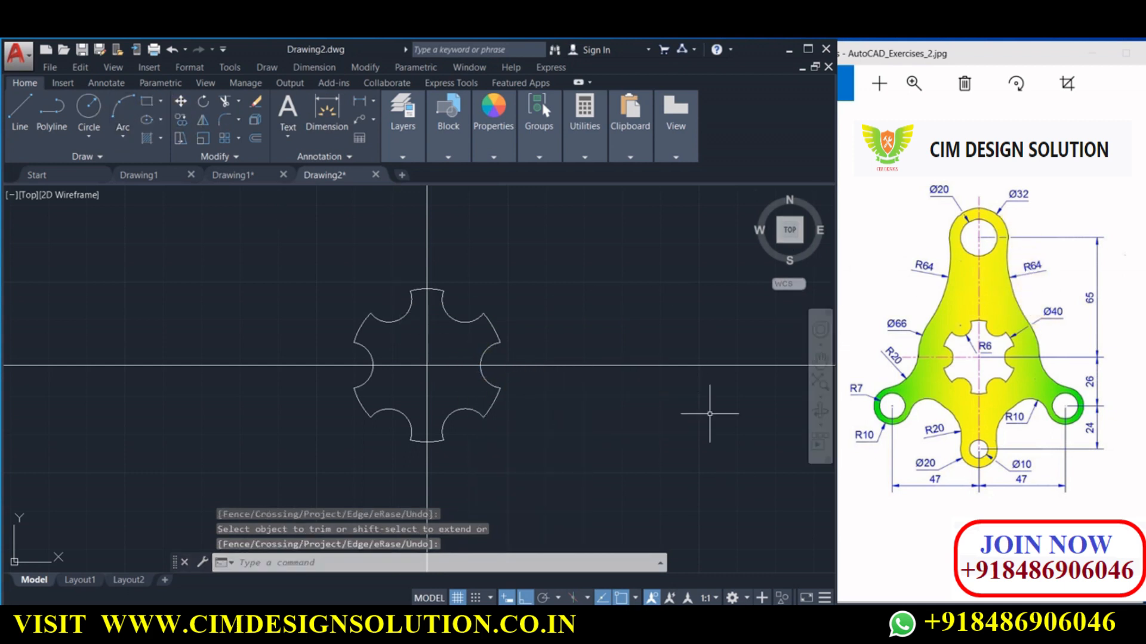
- Offset the horizontal centreline through the notched circle upward by 65
{"action": "left_click", "coordinate": [255, 139]}
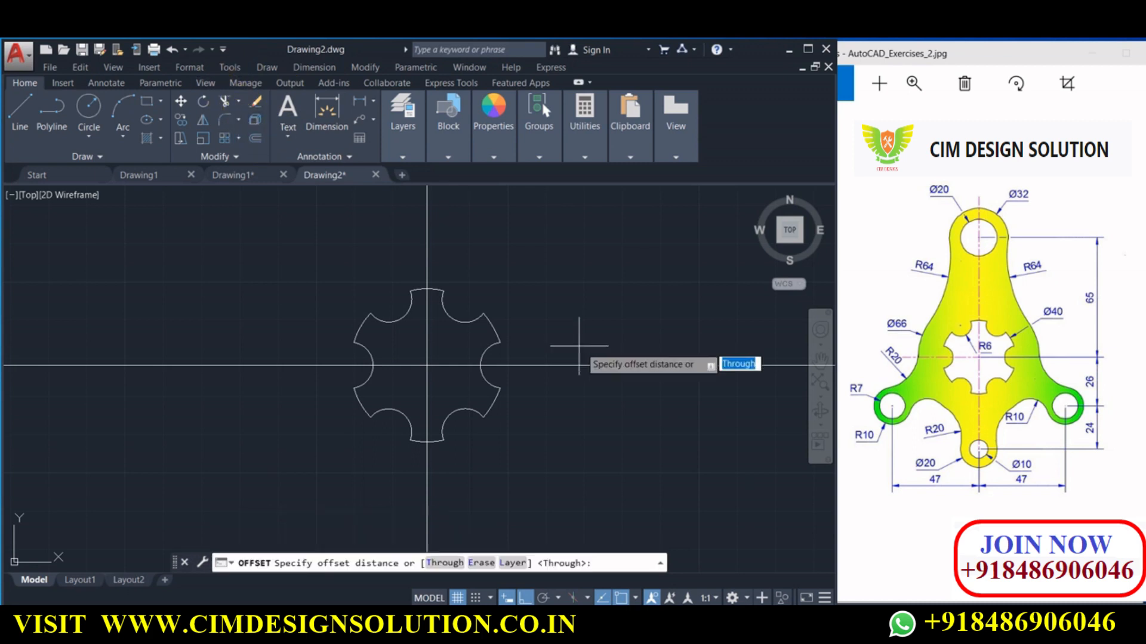
{"action": "key", "text": "Return"}
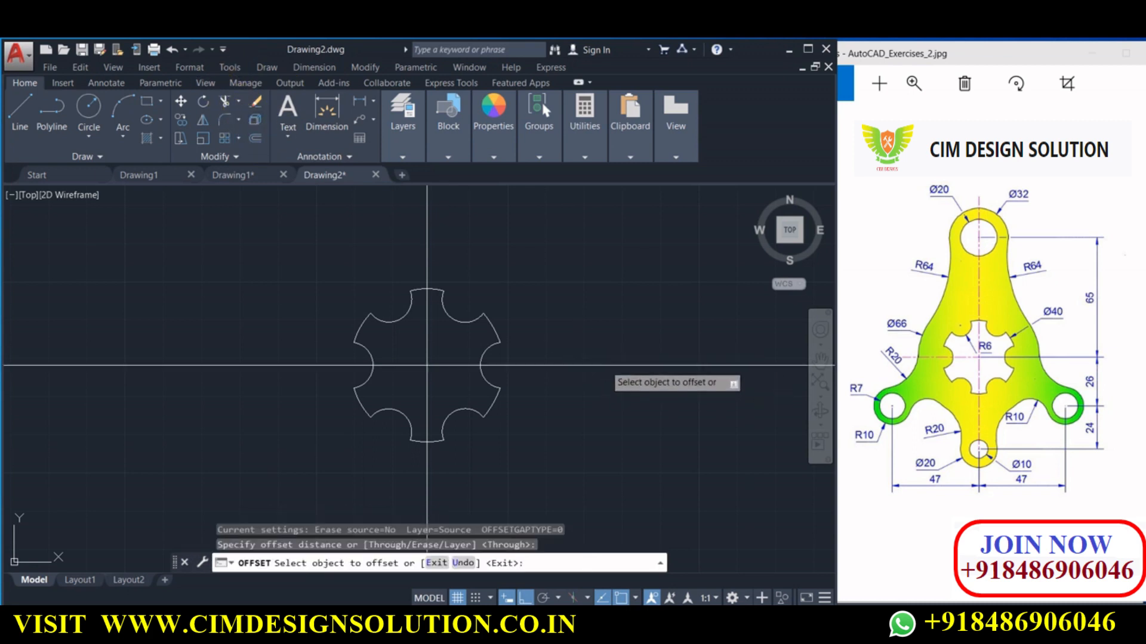
{"action": "left_click", "coordinate": [604, 366]}
{"action": "left_click", "coordinate": [582, 252]}
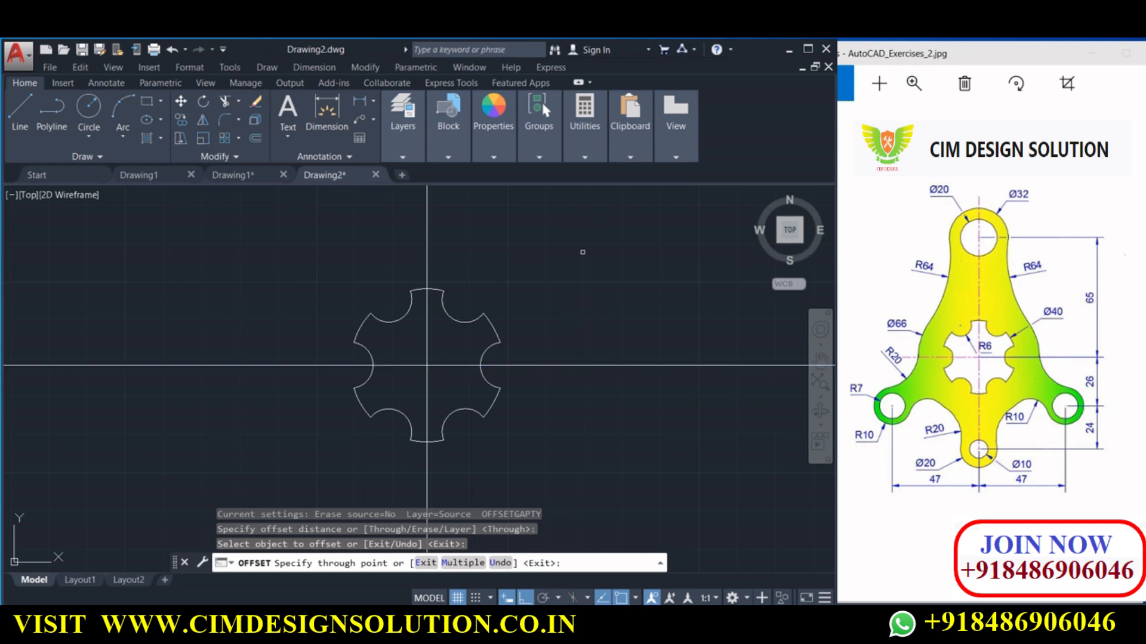
{"action": "type", "text": "65"}
{"action": "key", "text": "Return"}
- Draw a circle of diameter 32 centred where the offset line crosses the vertical centreline
{"action": "scroll", "coordinate": [496, 306], "scroll_direction": "down", "scroll_amount": 6}
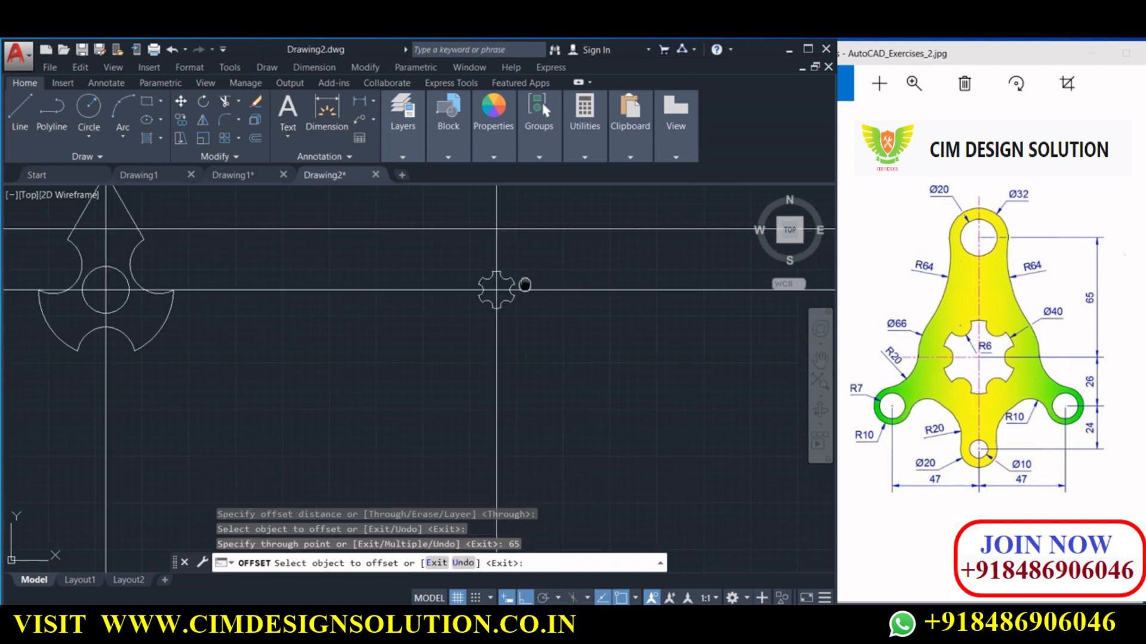
{"action": "scroll", "coordinate": [497, 306], "scroll_direction": "up", "scroll_amount": 4}
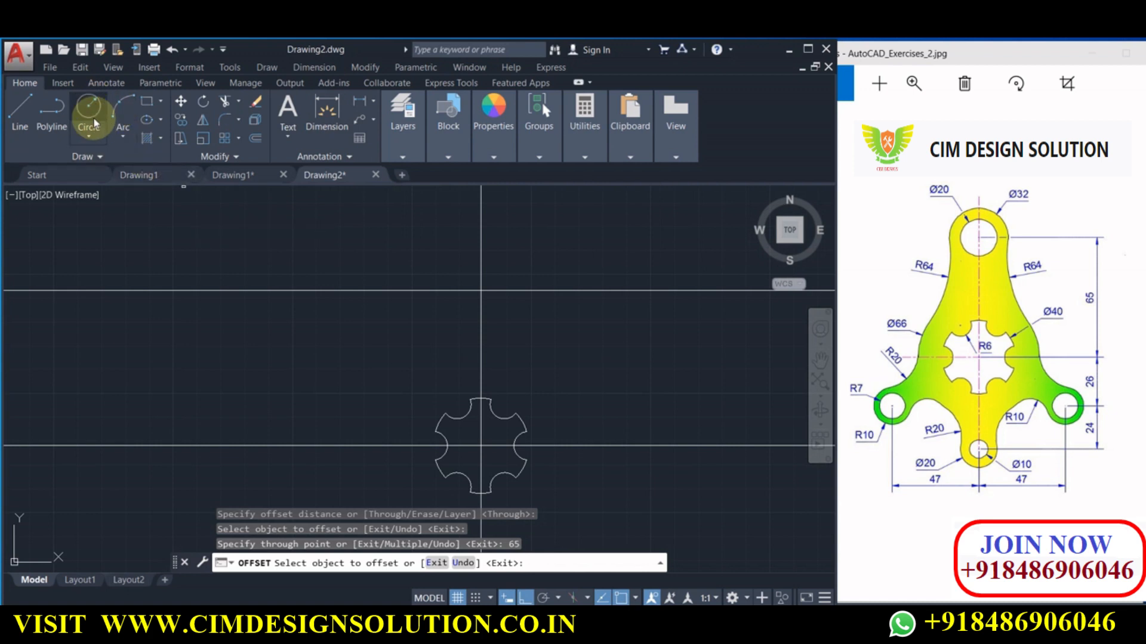
{"action": "left_click", "coordinate": [85, 141]}
{"action": "left_click", "coordinate": [97, 192]}
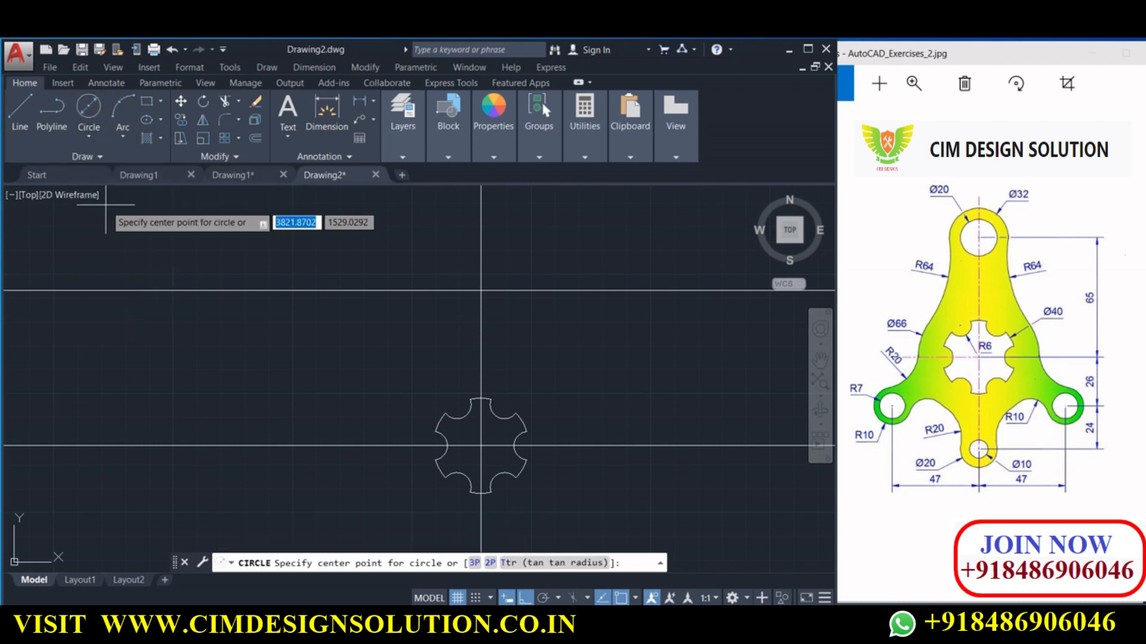
{"action": "left_click", "coordinate": [480, 290]}
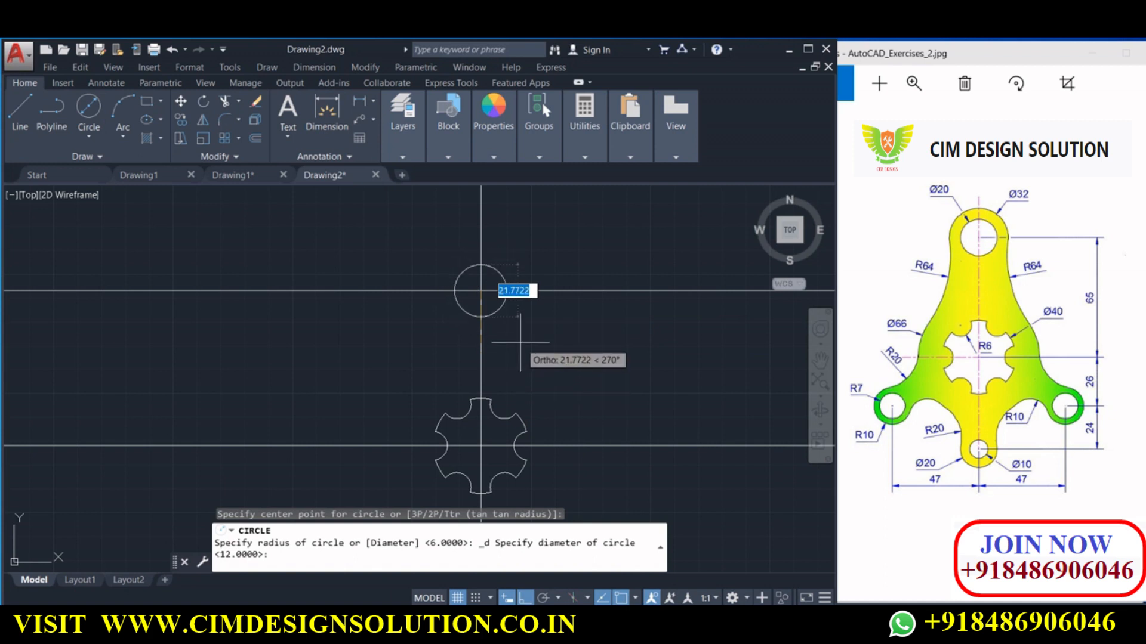
{"action": "type", "text": "32"}
{"action": "key", "text": "Return"}
- Draw a concentric circle of radius 10 inside the 32 mm circle
{"action": "key", "text": "Return"}
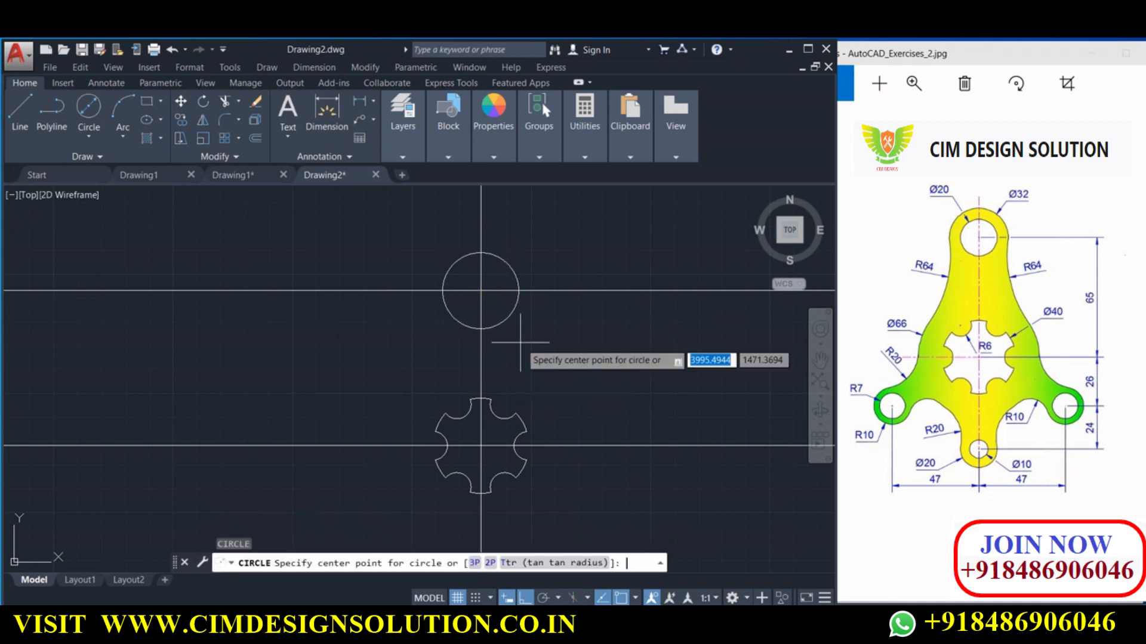
{"action": "left_click", "coordinate": [481, 290]}
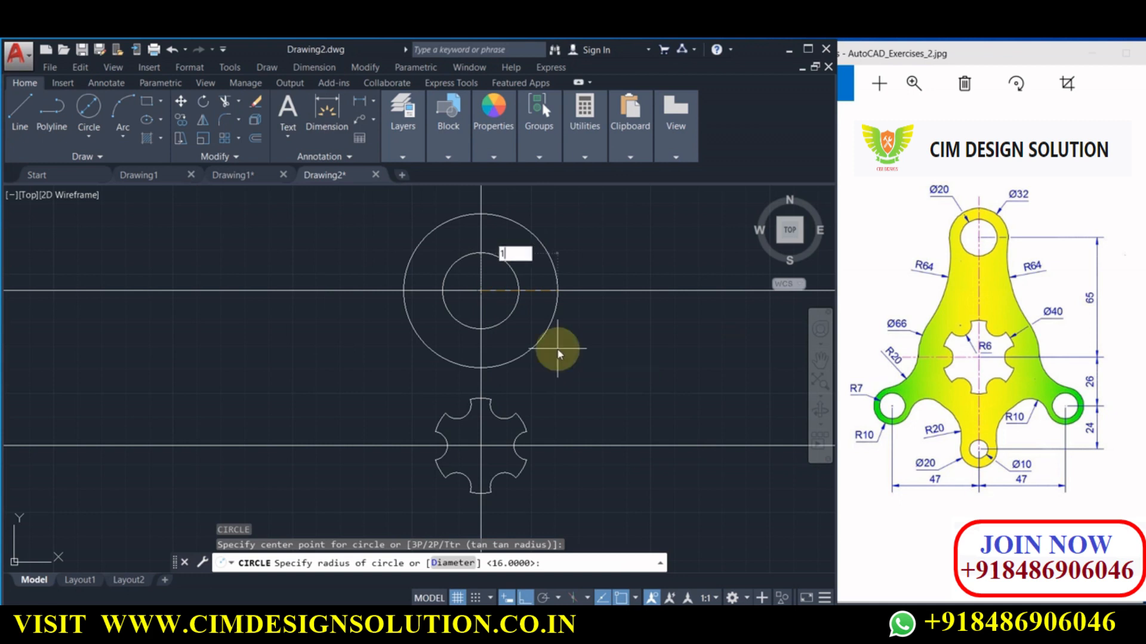
{"action": "type", "text": "10"}
{"action": "key", "text": "Return"}
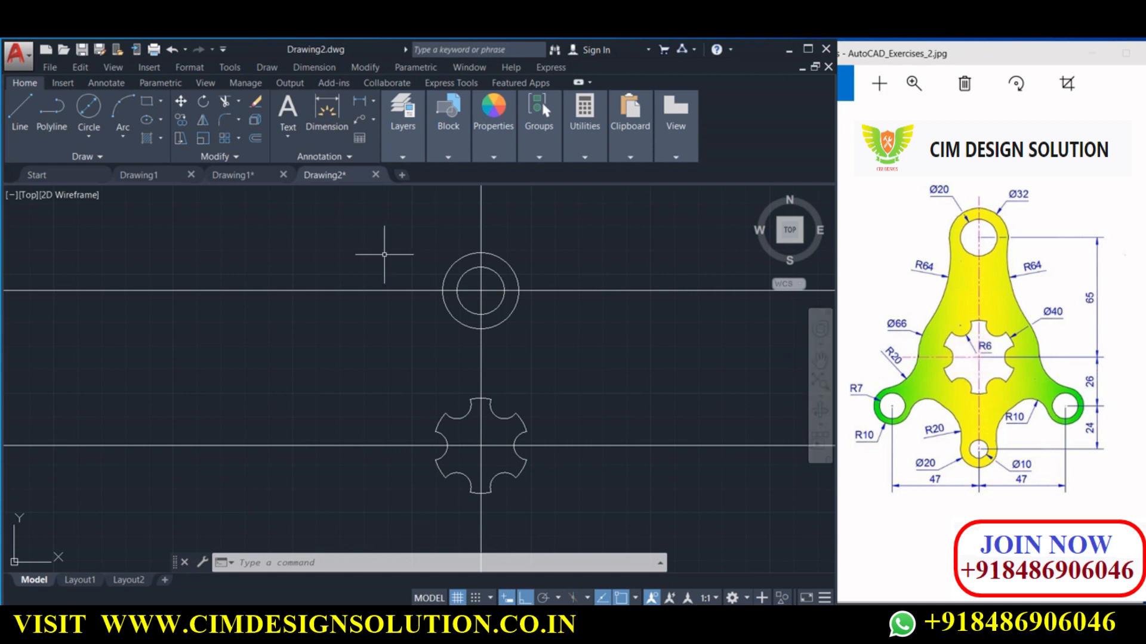
- Draw a circle of radius 33 centred on the notched circle's centre
{"action": "left_click", "coordinate": [93, 132]}
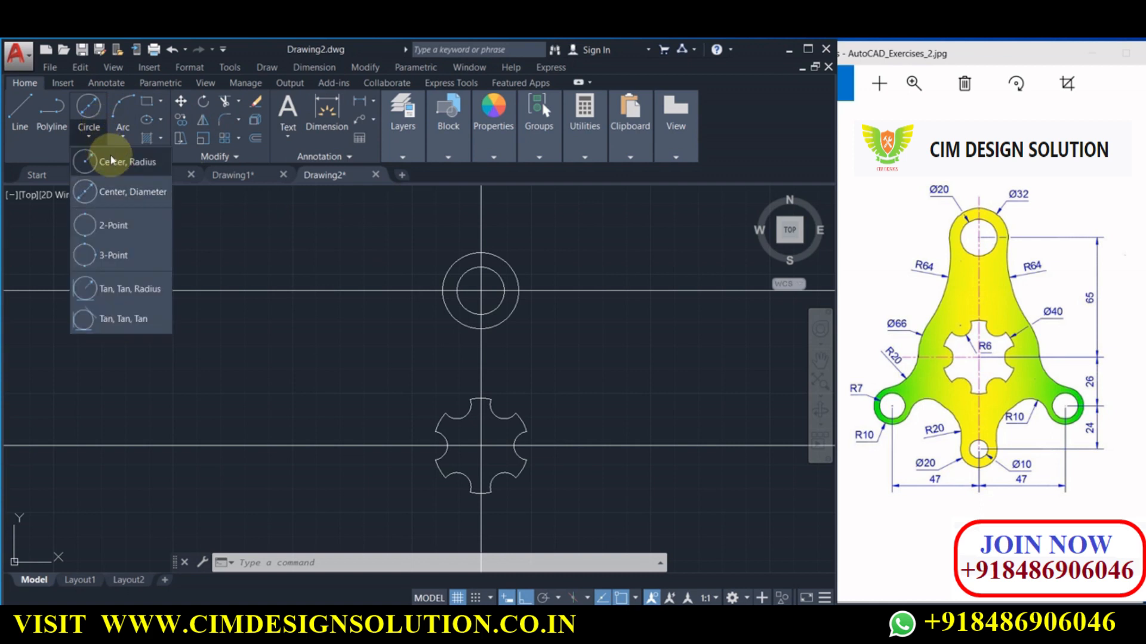
{"action": "left_click", "coordinate": [115, 164]}
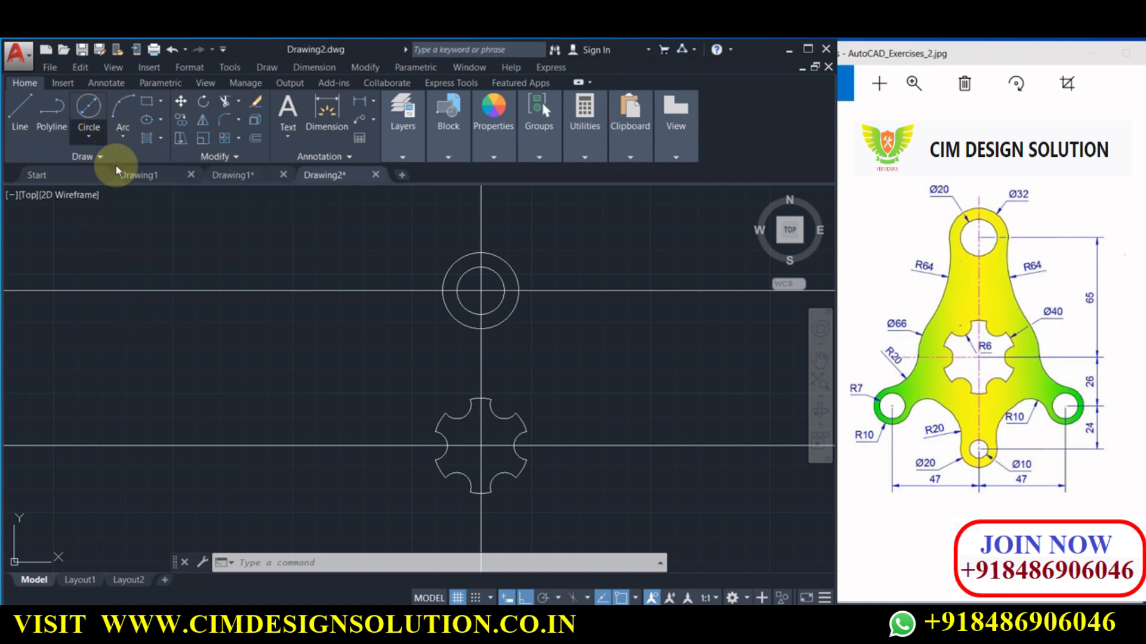
{"action": "left_click", "coordinate": [482, 445]}
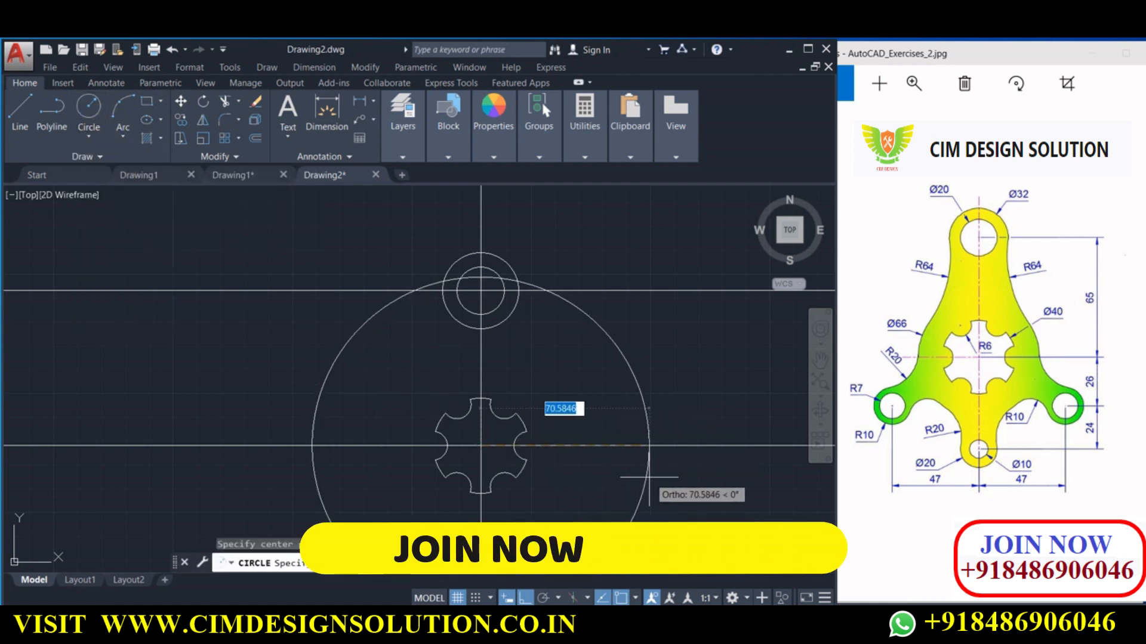
{"action": "type", "text": "3"}
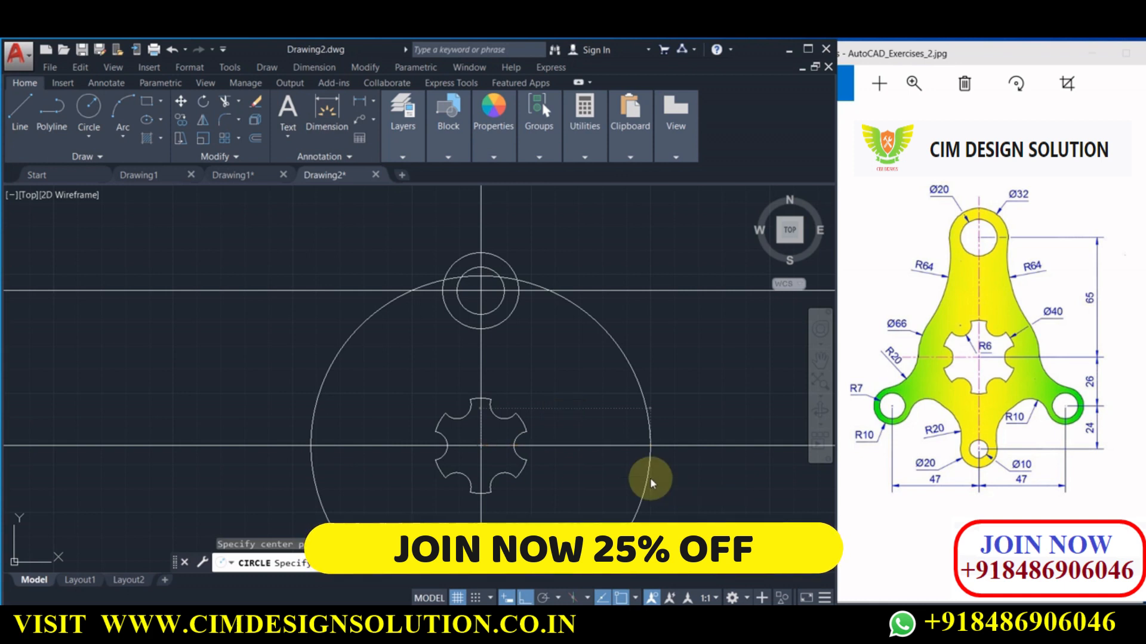
{"action": "type", "text": "3"}
{"action": "key", "text": "Return"}
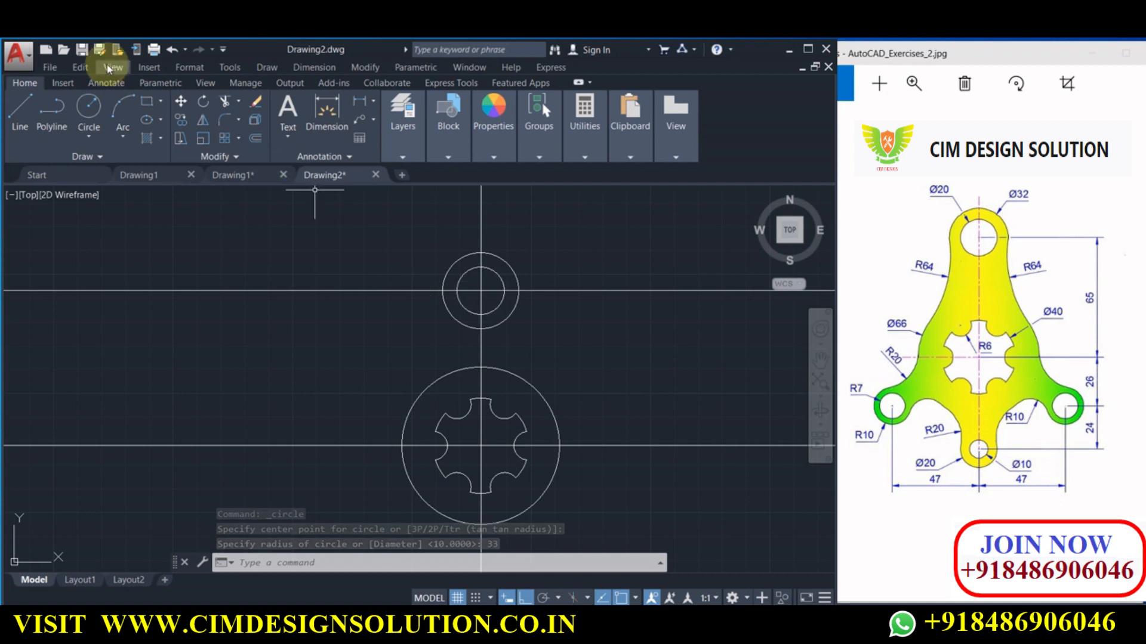
- Draw a radius 64 circle tangent to the left sides of the radius 33 circle and the 32 mm circle
{"action": "left_click", "coordinate": [88, 136]}
{"action": "left_click", "coordinate": [141, 289]}
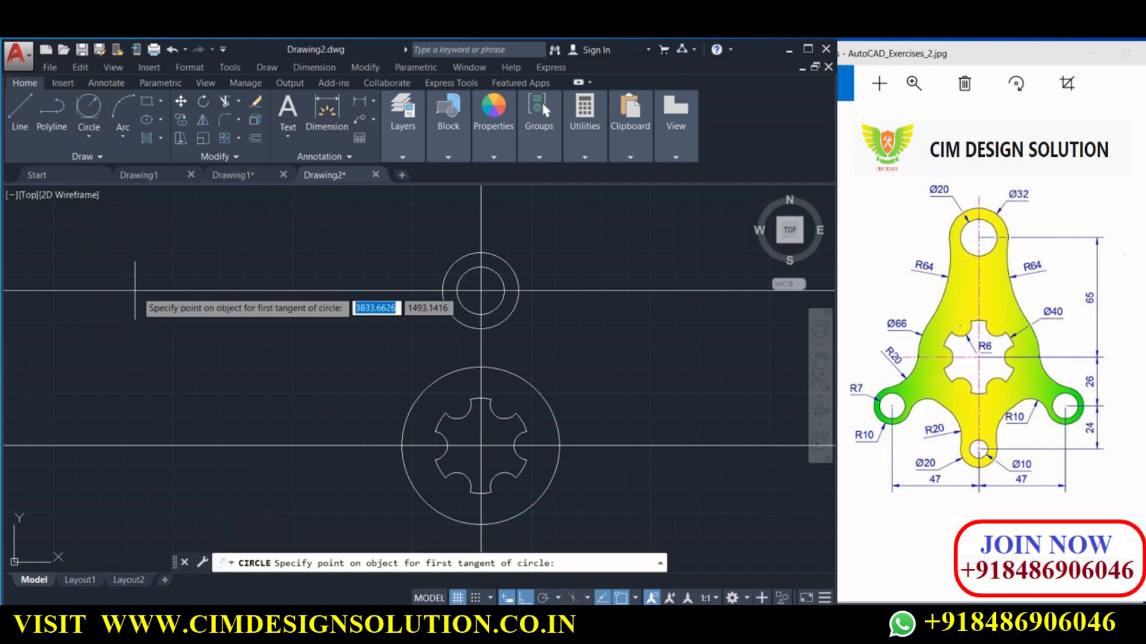
{"action": "left_click", "coordinate": [422, 393]}
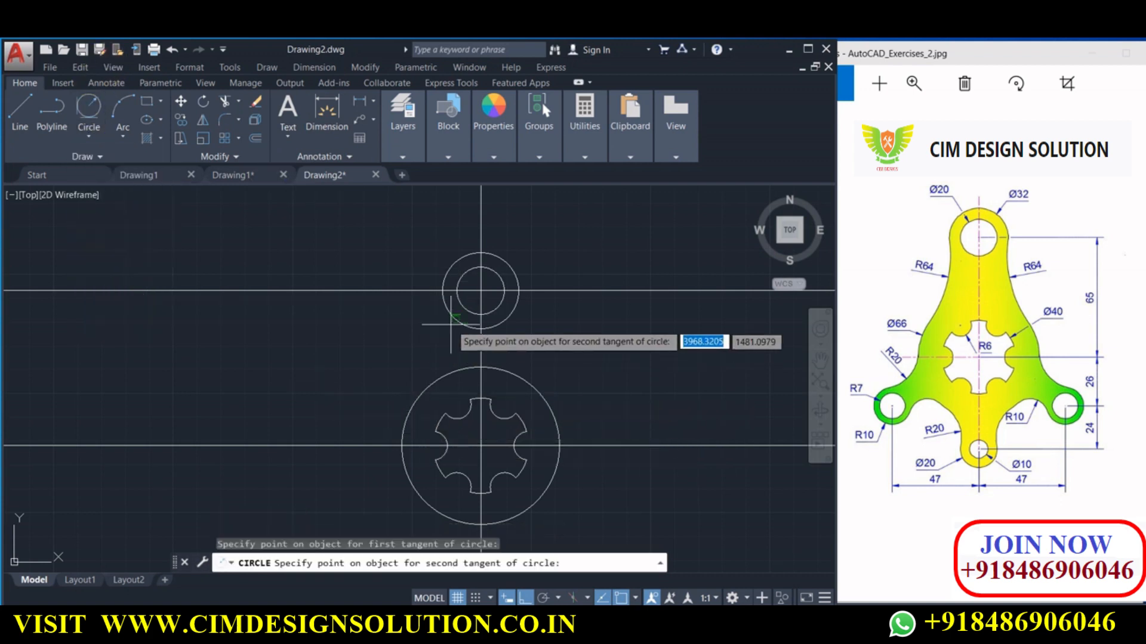
{"action": "left_click", "coordinate": [443, 294]}
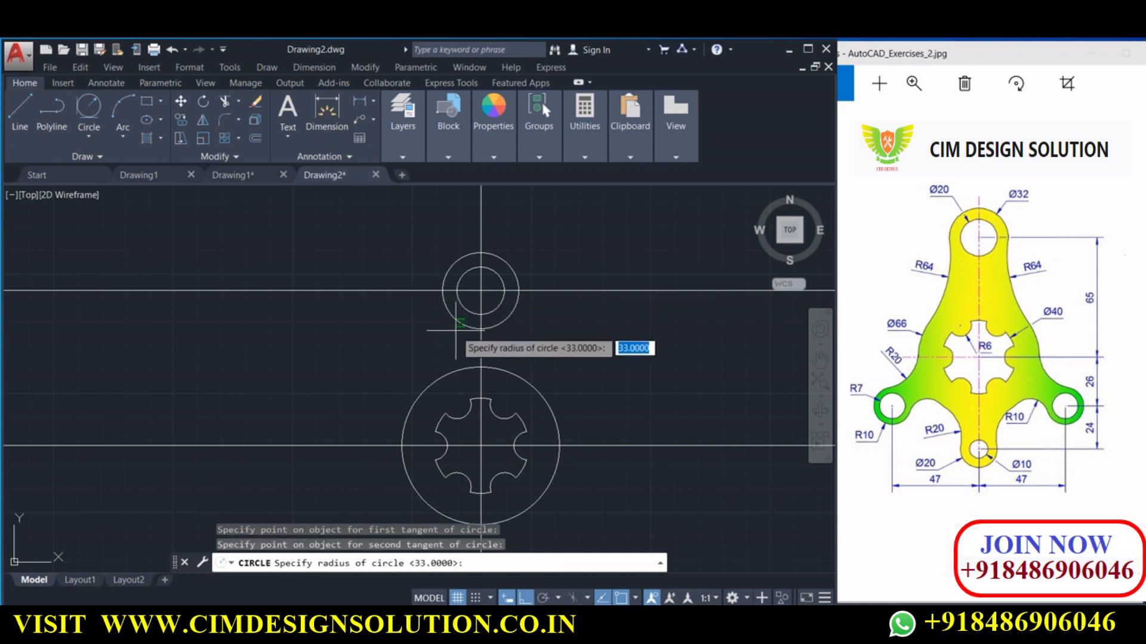
{"action": "type", "text": "64"}
{"action": "key", "text": "Return"}
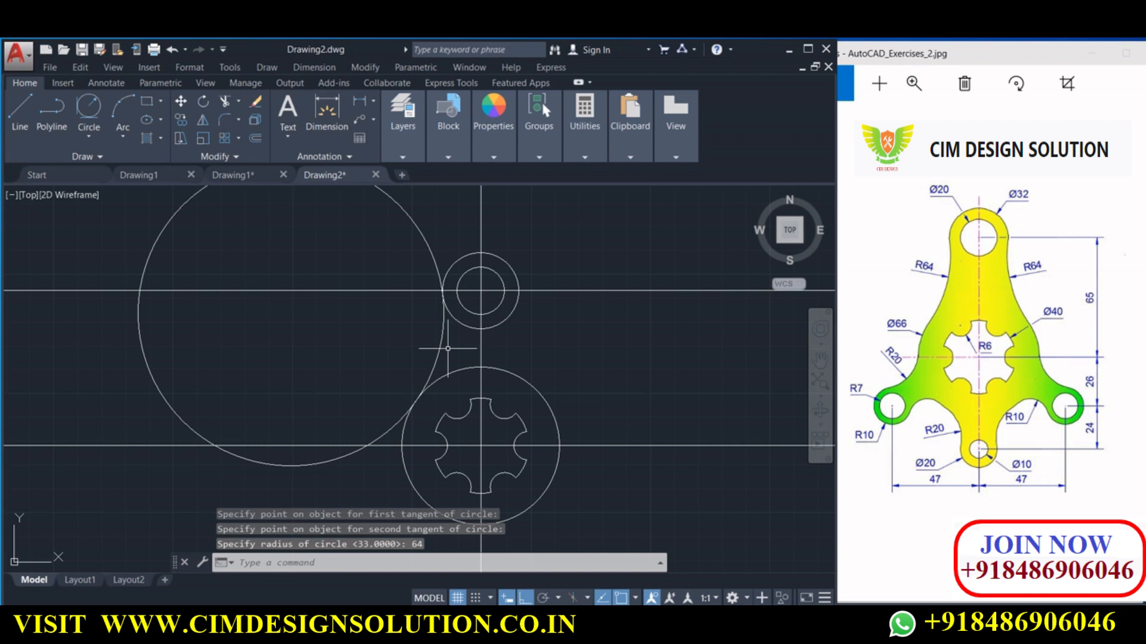
- Trim and erase the radius 64 circle down to its connecting arc, and trim the radius 33 circle from that arc to its right quadrant
{"action": "left_click", "coordinate": [225, 107]}
{"action": "left_click", "coordinate": [417, 205]}
{"action": "left_click", "coordinate": [385, 258]}
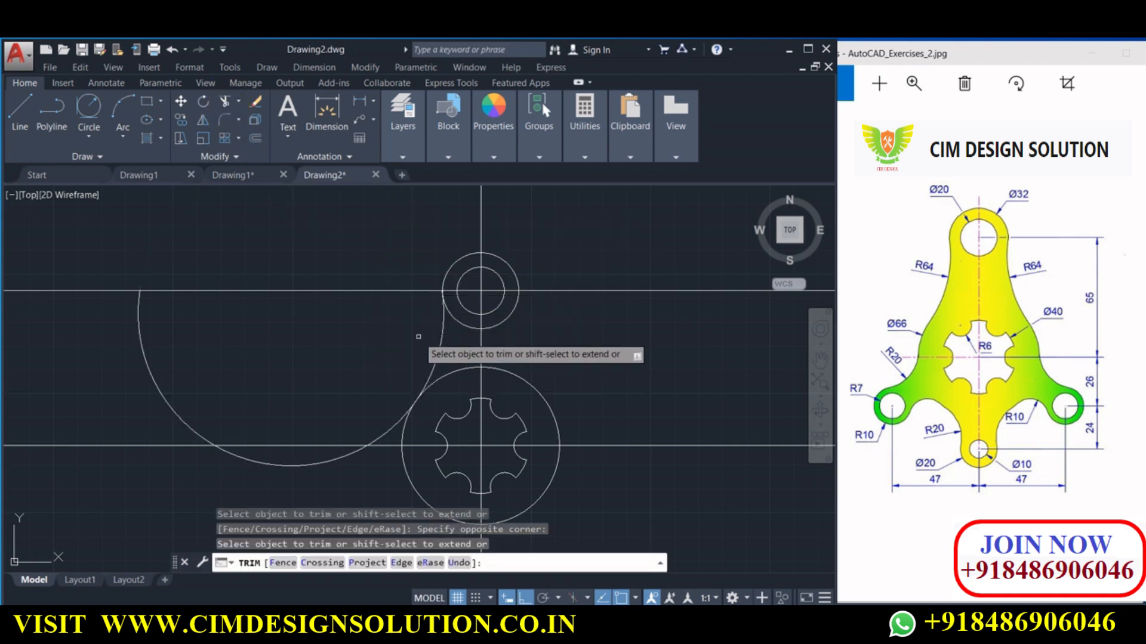
{"action": "left_click", "coordinate": [436, 377]}
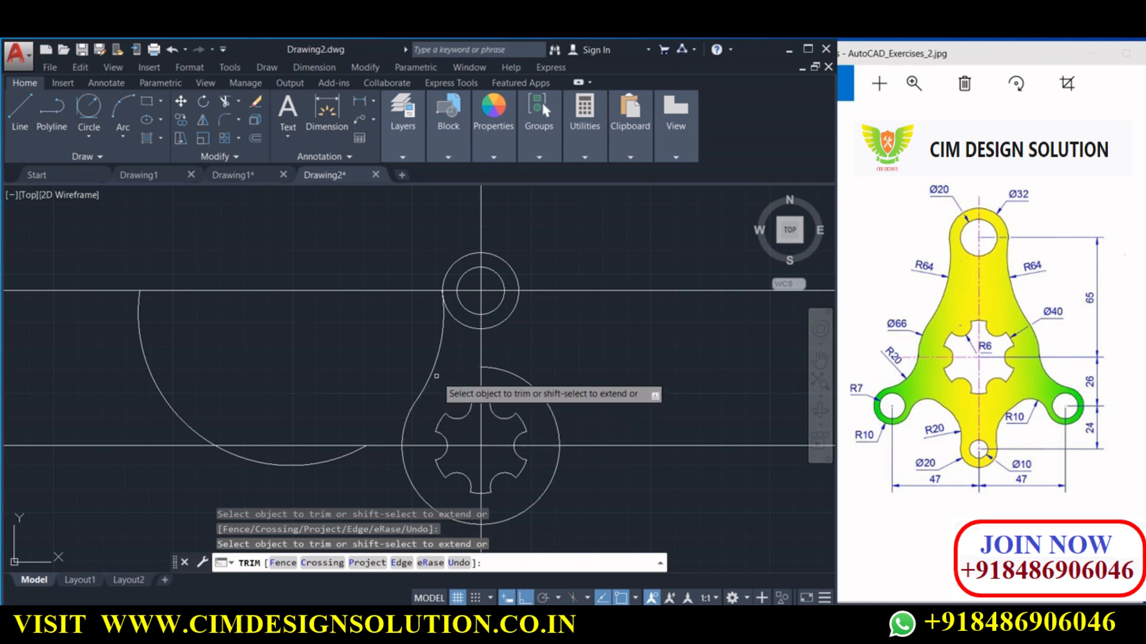
{"action": "right_click", "coordinate": [504, 369]}
{"action": "left_click", "coordinate": [526, 375]}
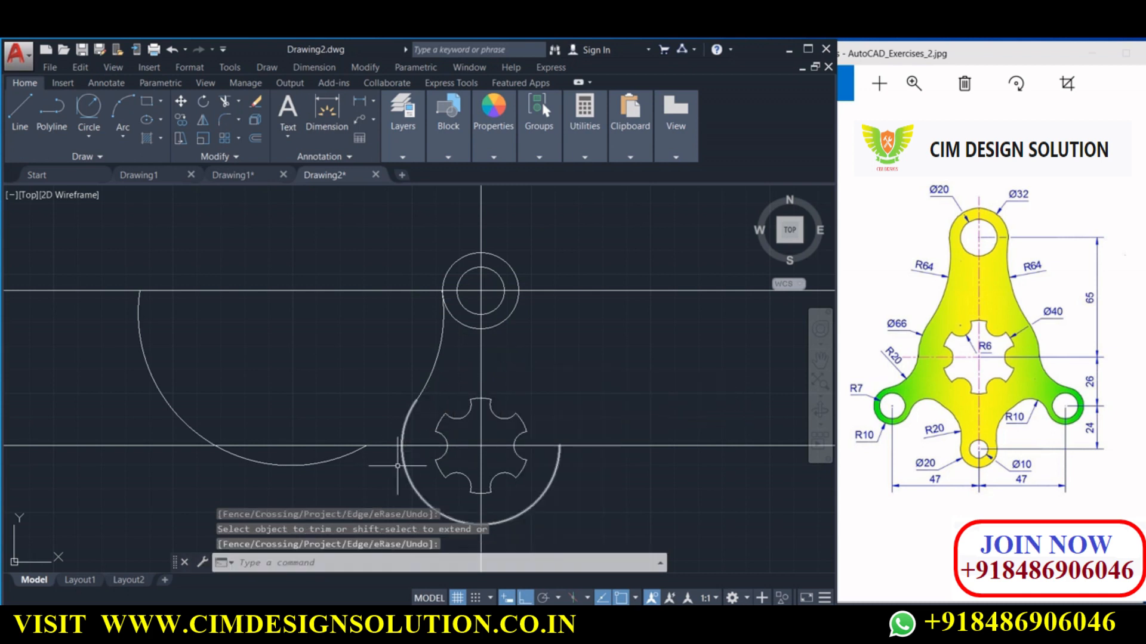
{"action": "left_click", "coordinate": [292, 466]}
{"action": "key", "text": "Delete"}
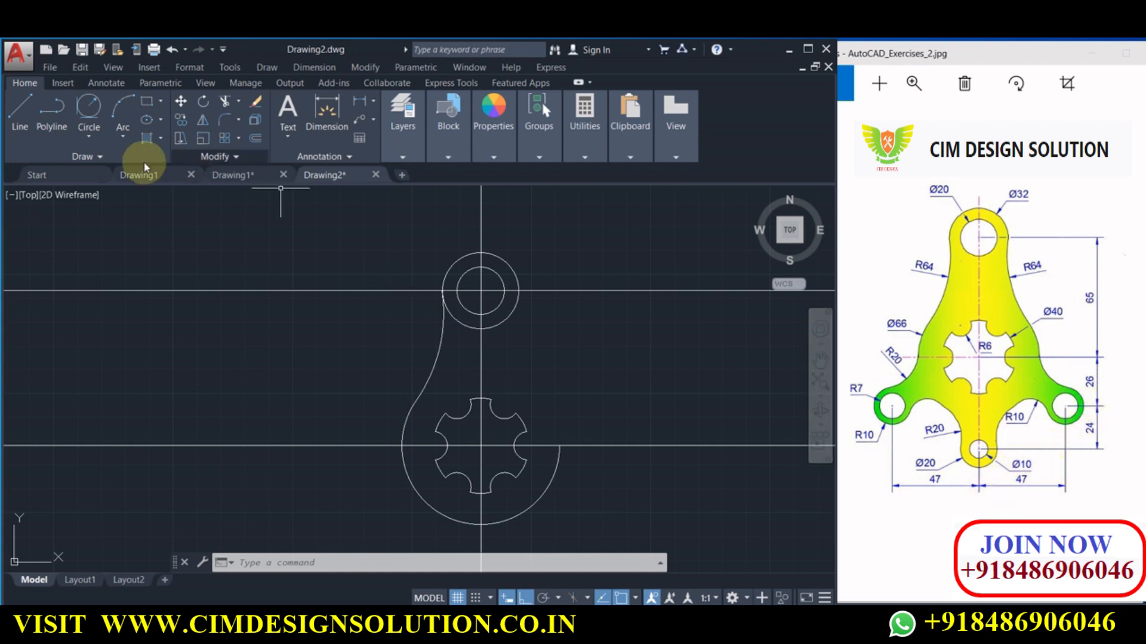
- Offset the vertical centreline 47 to the left of the notched opening
{"action": "left_click", "coordinate": [22, 116]}
{"action": "scroll", "coordinate": [509, 410], "scroll_direction": "down", "scroll_amount": 4}
{"action": "scroll", "coordinate": [506, 455], "scroll_direction": "up", "scroll_amount": 4}
{"action": "scroll", "coordinate": [507, 454], "scroll_direction": "up", "scroll_amount": 2}
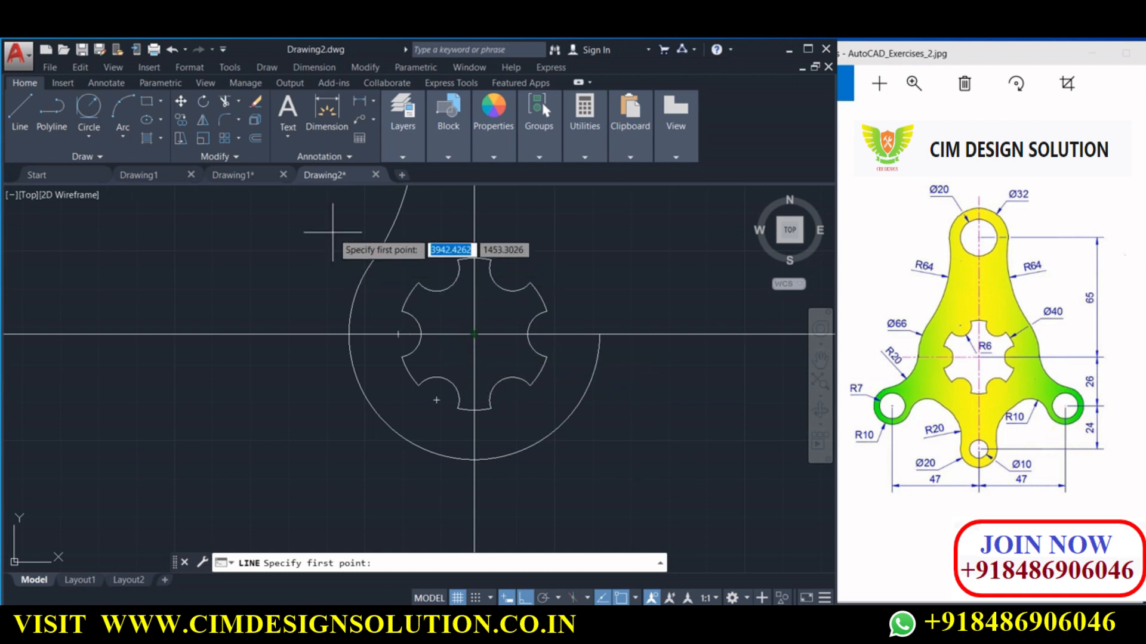
{"action": "left_click", "coordinate": [256, 138]}
{"action": "key", "text": "Return"}
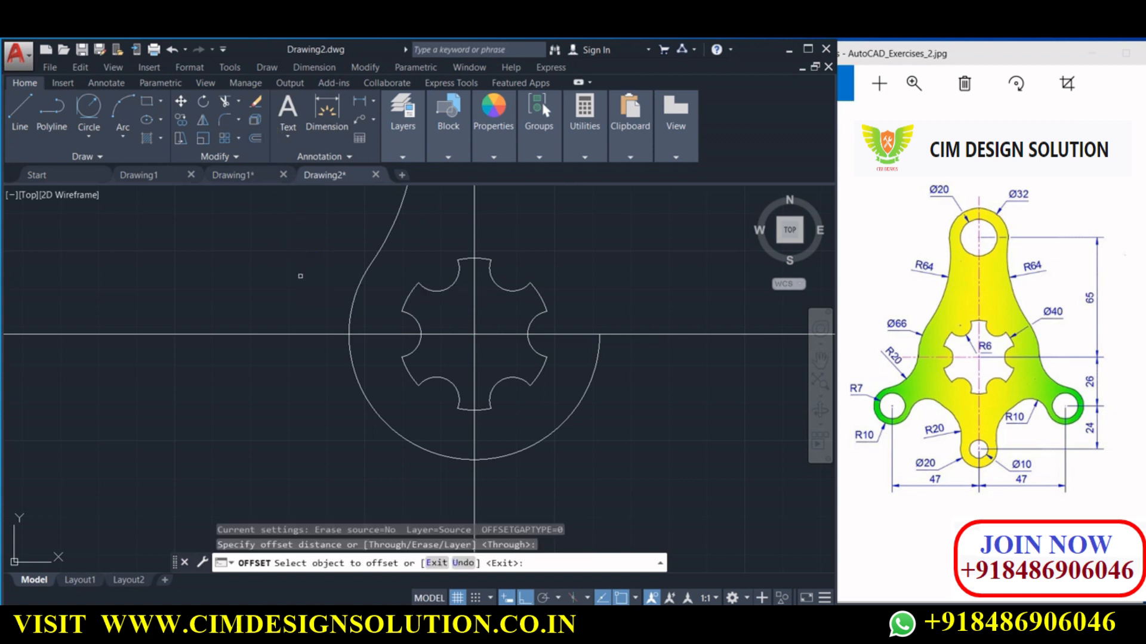
{"action": "left_click", "coordinate": [474, 492]}
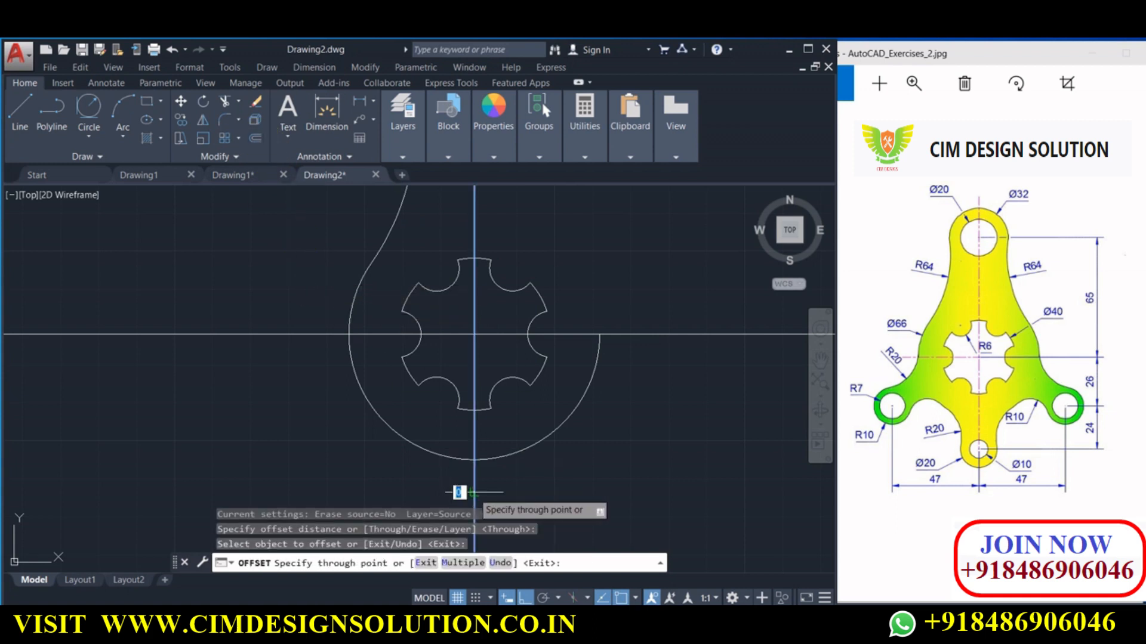
{"action": "type", "text": "47"}
{"action": "key", "text": "Return"}
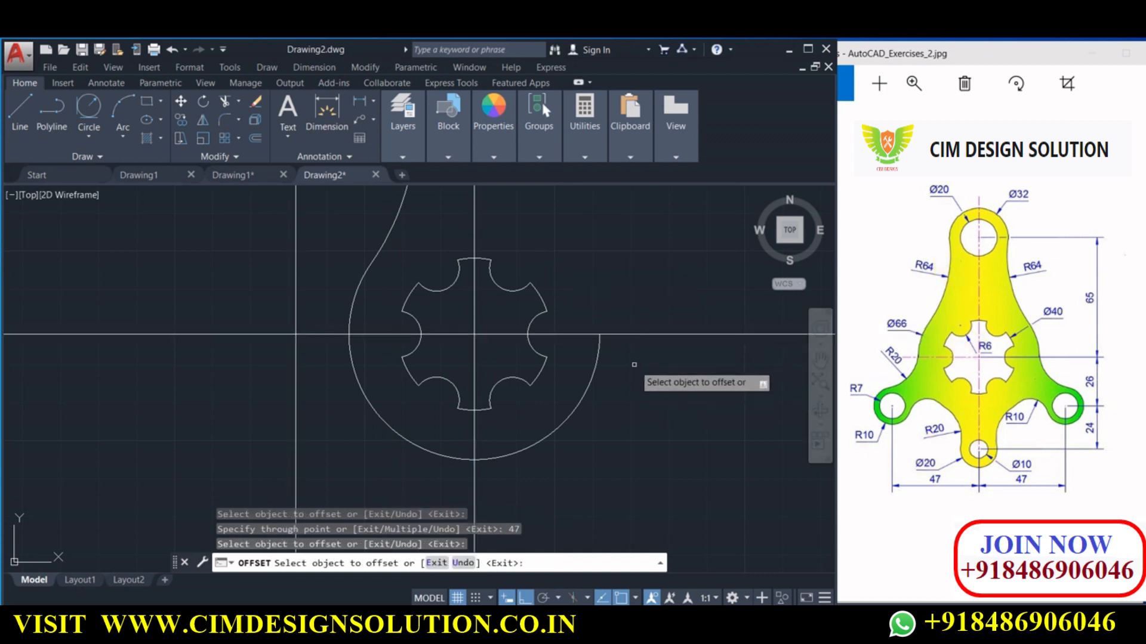
- Offset the horizontal centreline through the notched opening 26 downward
{"action": "left_click", "coordinate": [628, 333]}
{"action": "type", "text": "26"}
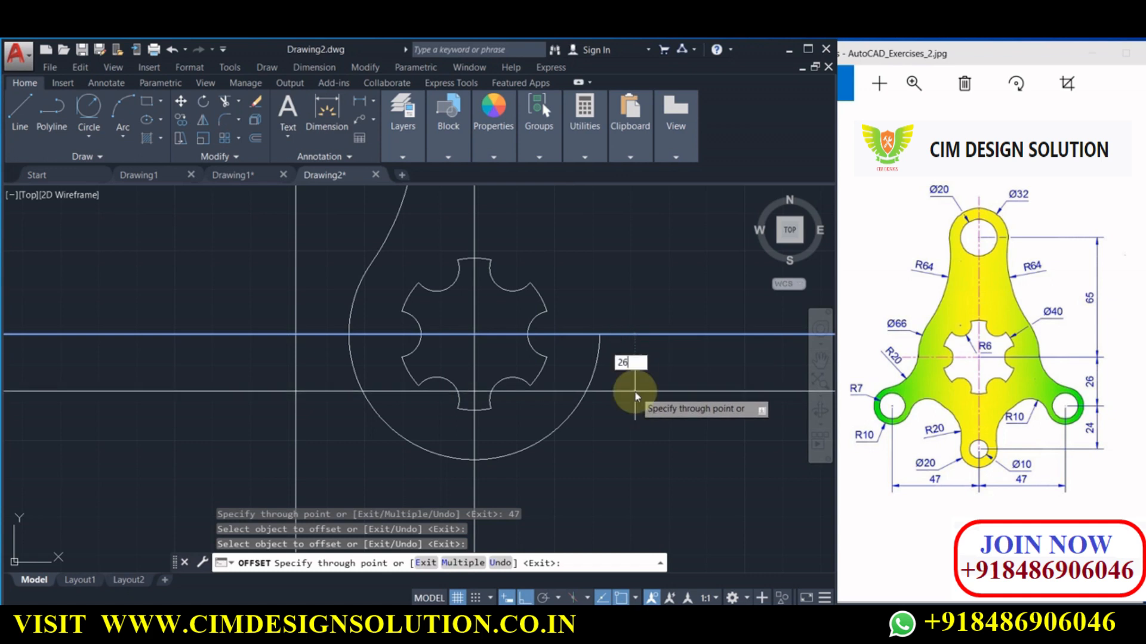
{"action": "key", "text": "Return"}
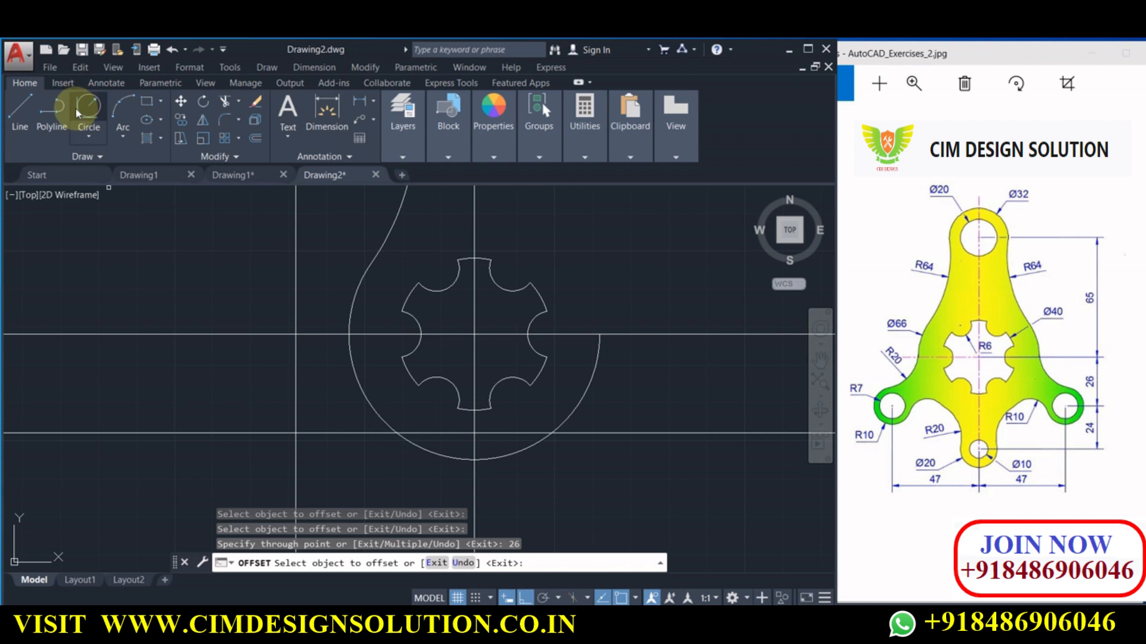
- Draw two concentric circles of radius 10 and 7 centred on the intersection of the two offset lines
{"action": "left_click", "coordinate": [90, 136]}
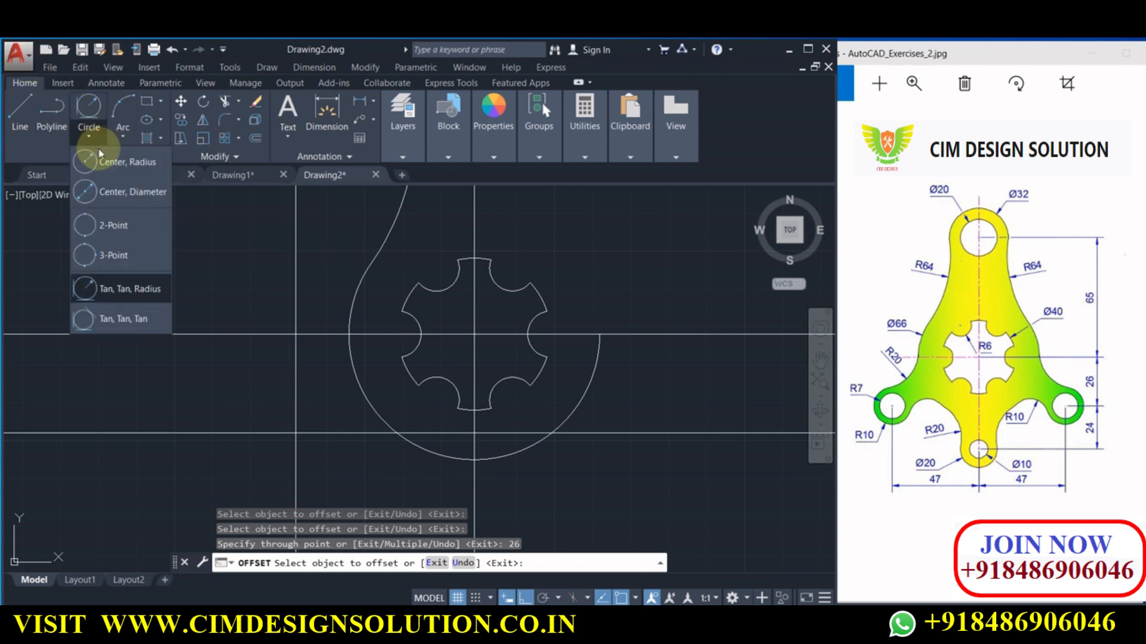
{"action": "left_click", "coordinate": [102, 159]}
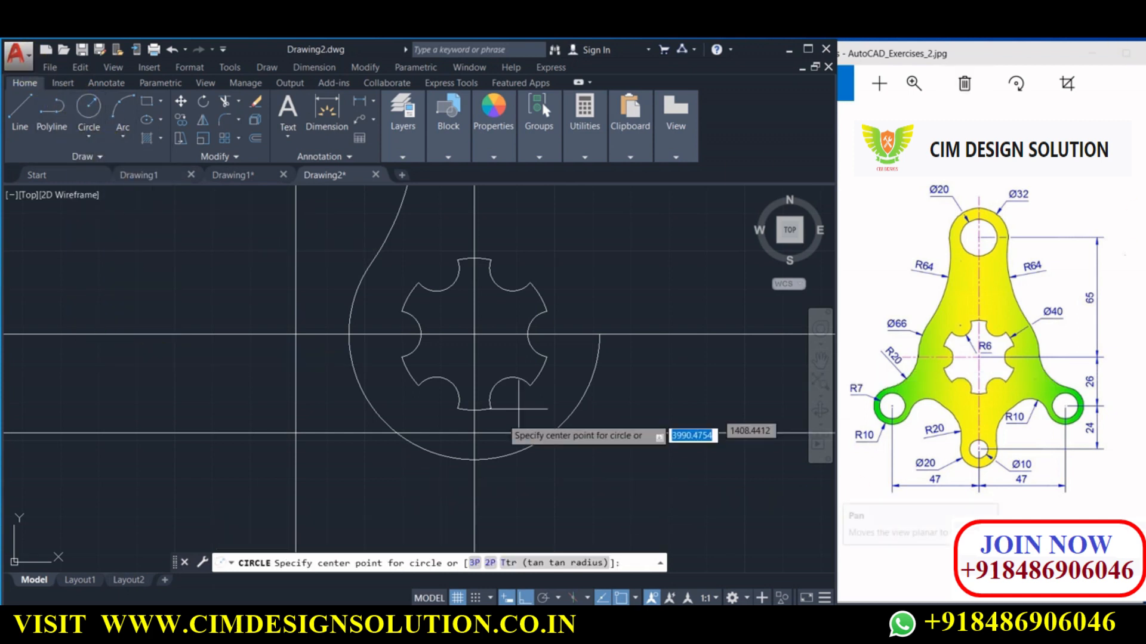
{"action": "left_click", "coordinate": [296, 432]}
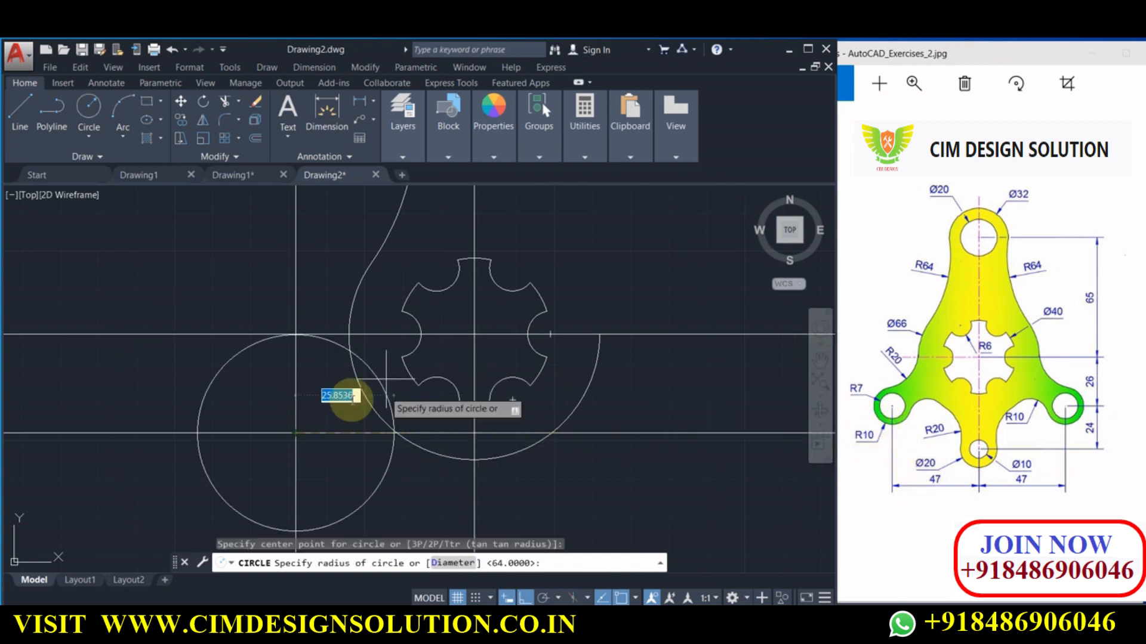
{"action": "key", "text": "Return"}
{"action": "key", "text": "Return"}
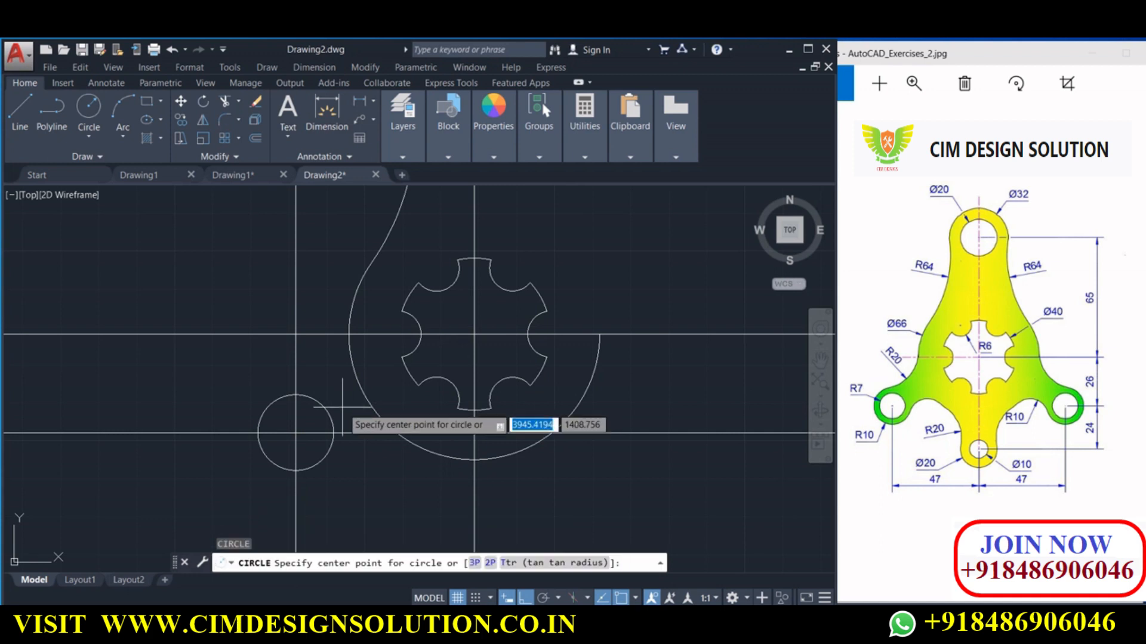
{"action": "left_click", "coordinate": [295, 433]}
{"action": "key", "text": "Return"}
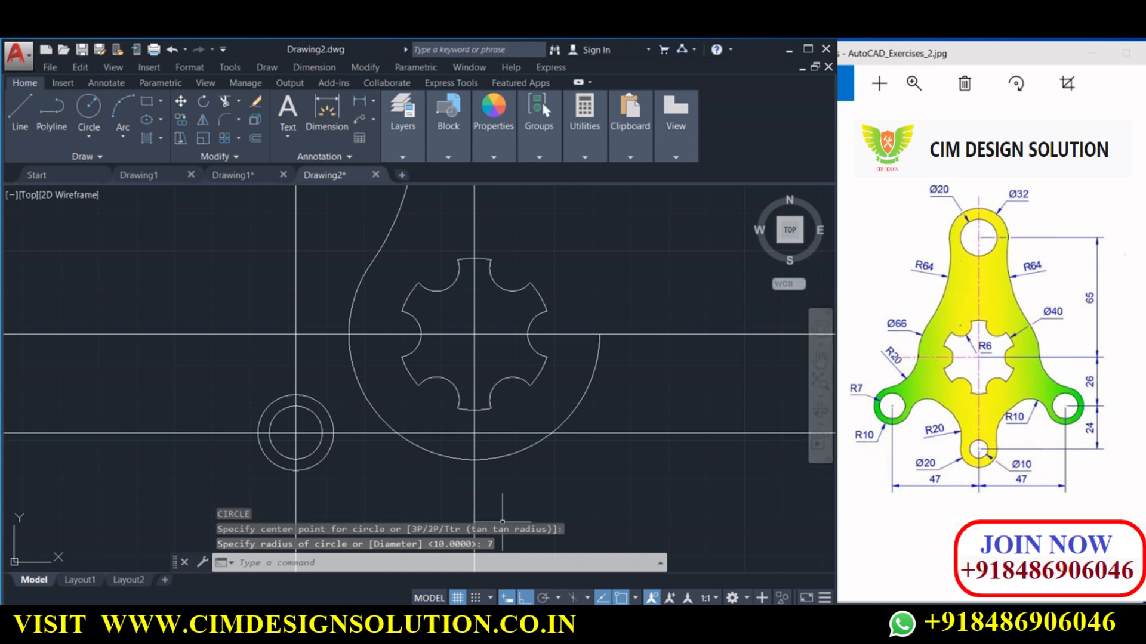
- Erase the two offset construction lines crossing at the lower-left circles
{"action": "left_click", "coordinate": [220, 394]}
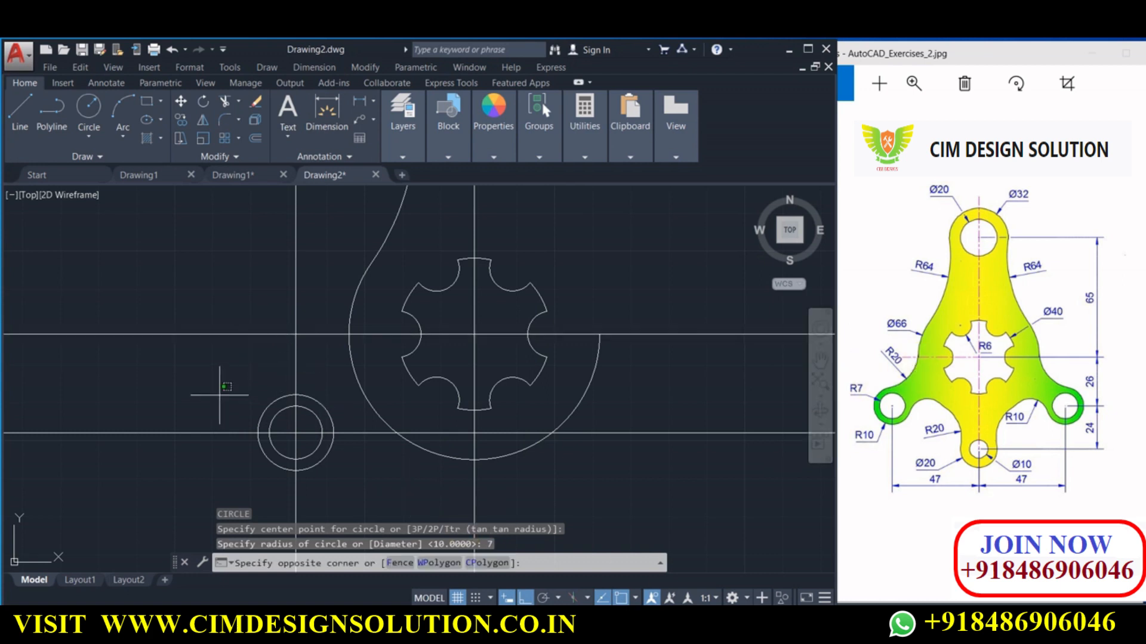
{"action": "left_click", "coordinate": [122, 470]}
{"action": "left_click", "coordinate": [314, 380]}
{"action": "left_click", "coordinate": [256, 347]}
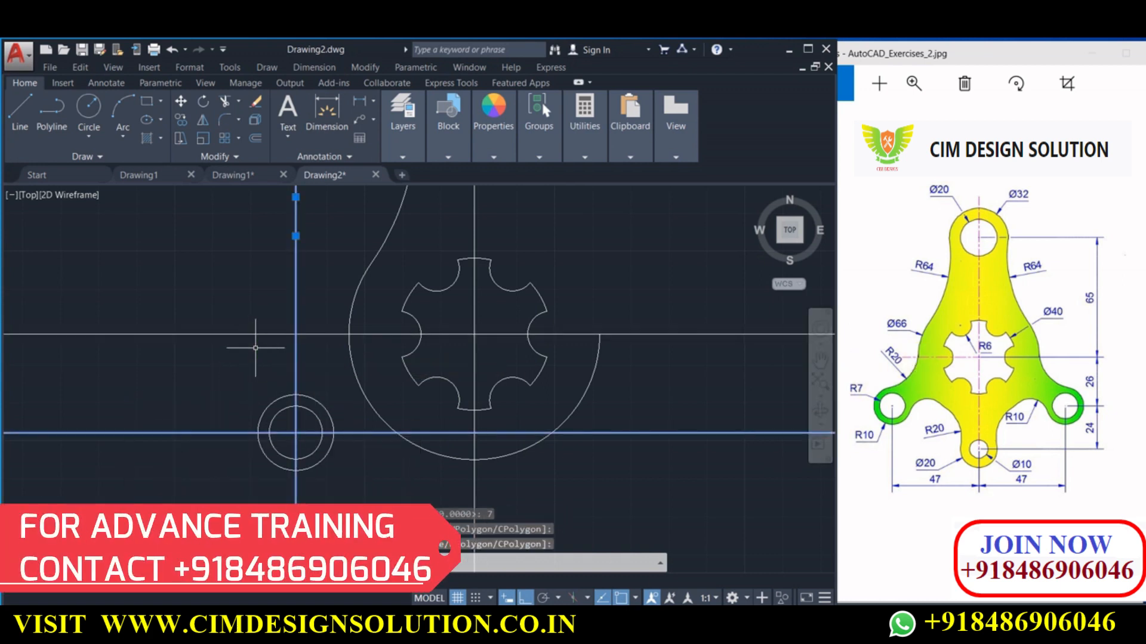
{"action": "key", "text": "Delete"}
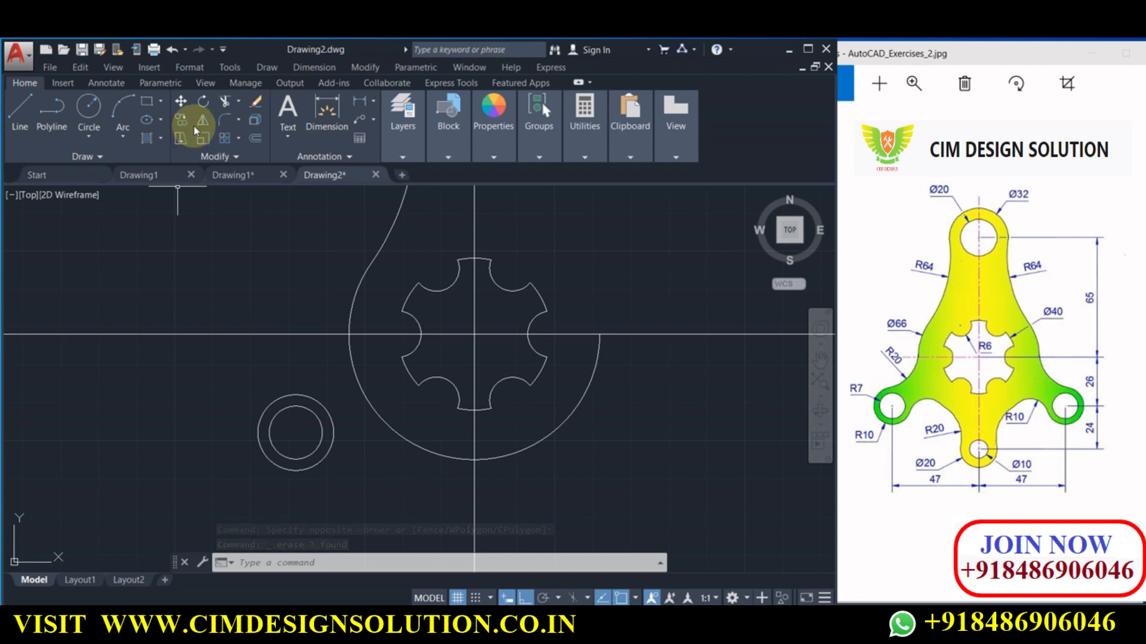
- Fillet the lower-left outer circle to the left side of the radius 33 arc with a radius of 20
{"action": "left_click", "coordinate": [222, 120]}
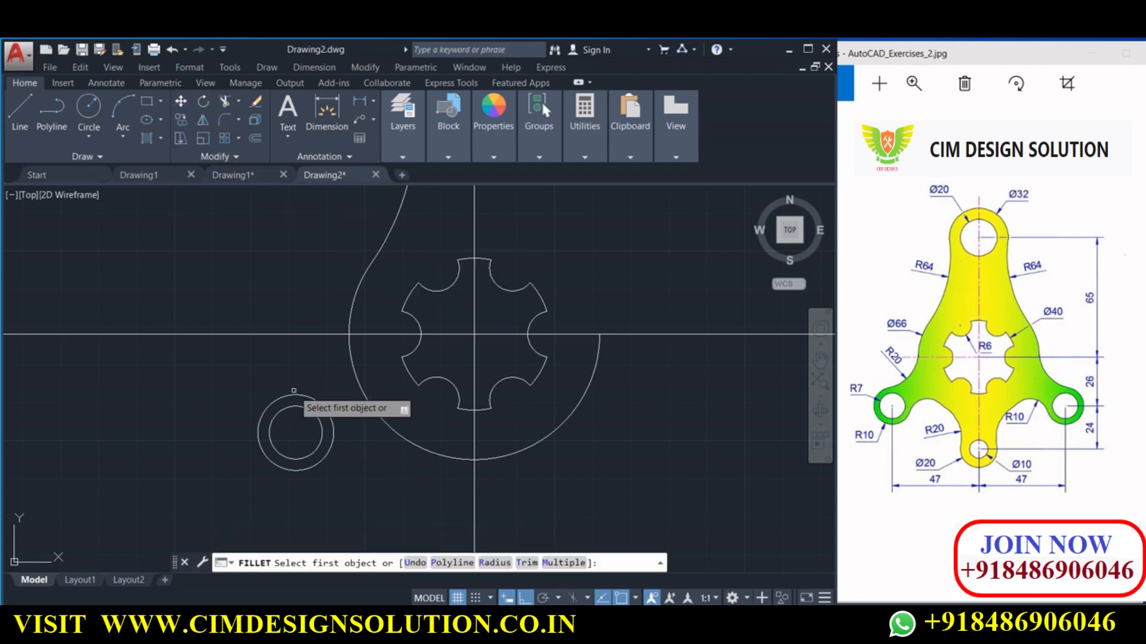
{"action": "left_click", "coordinate": [489, 564]}
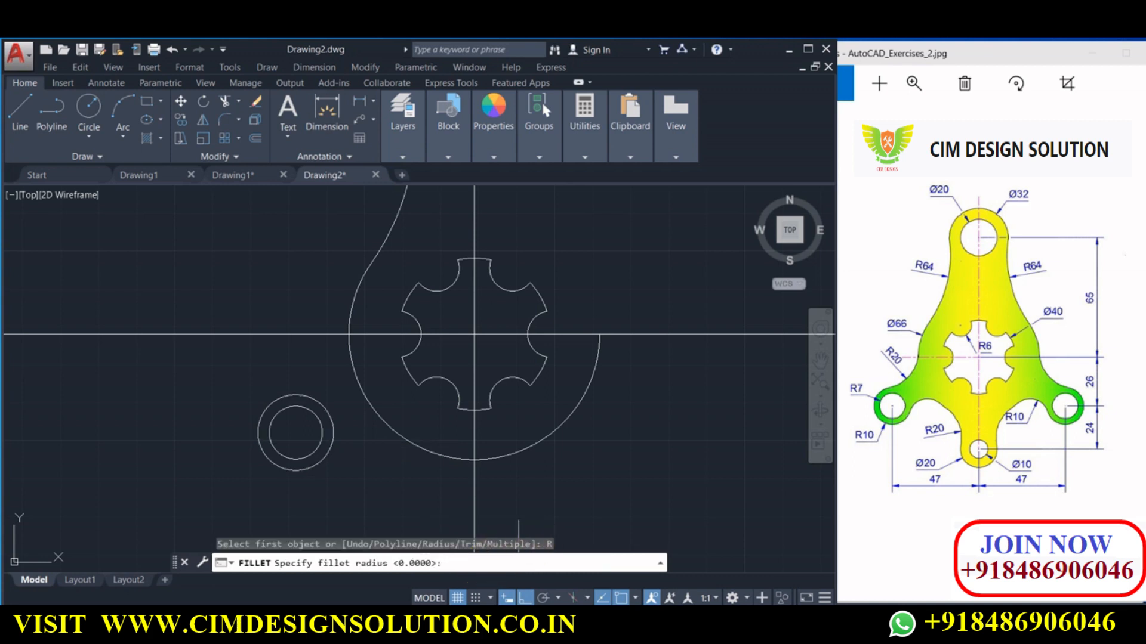
{"action": "type", "text": "20"}
{"action": "key", "text": "Return"}
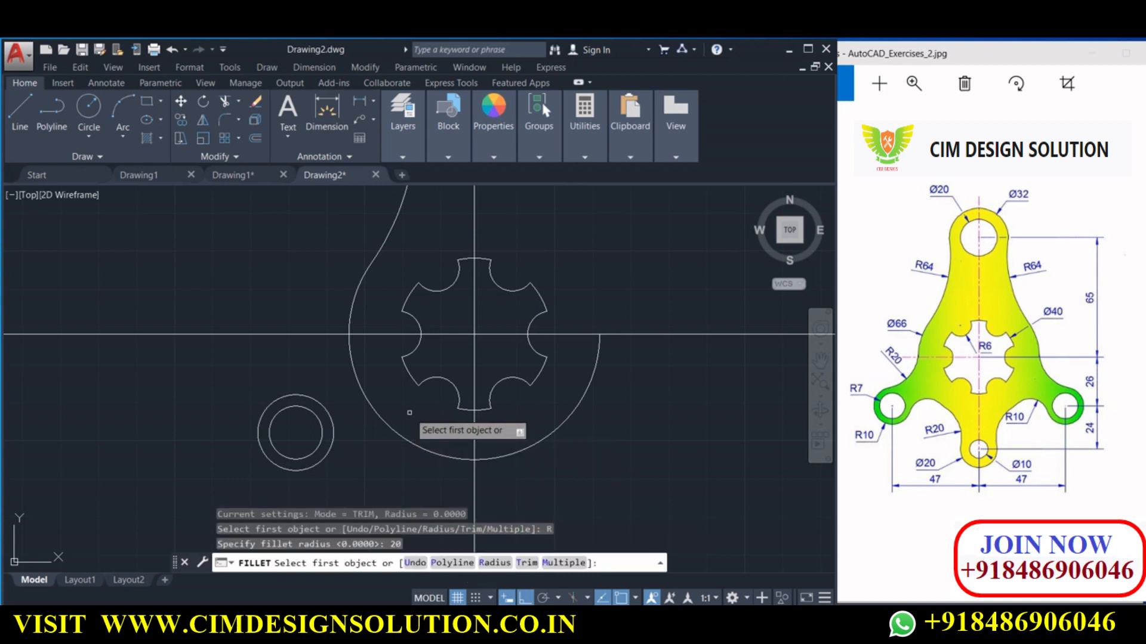
{"action": "left_click", "coordinate": [298, 397]}
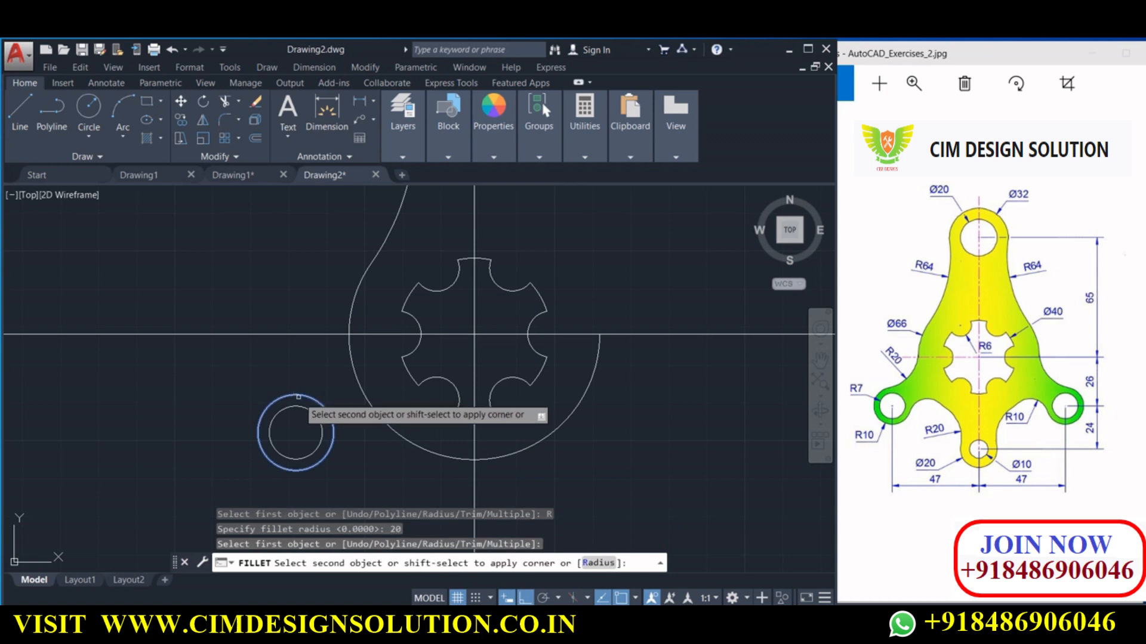
{"action": "left_click", "coordinate": [351, 361]}
- Draw a line 24 straight down from the lower-left circles' centre and continue it horizontally to the vertical centreline
{"action": "scroll", "coordinate": [352, 362], "scroll_direction": "down", "scroll_amount": 6}
{"action": "scroll", "coordinate": [358, 398], "scroll_direction": "up", "scroll_amount": 4}
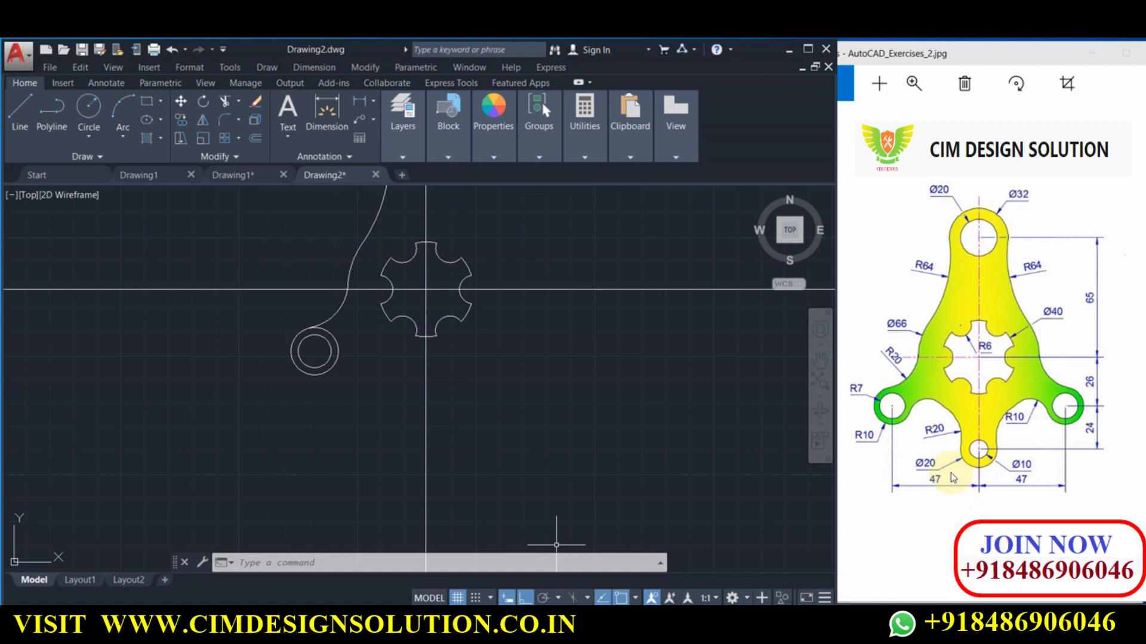
{"action": "left_click", "coordinate": [99, 114]}
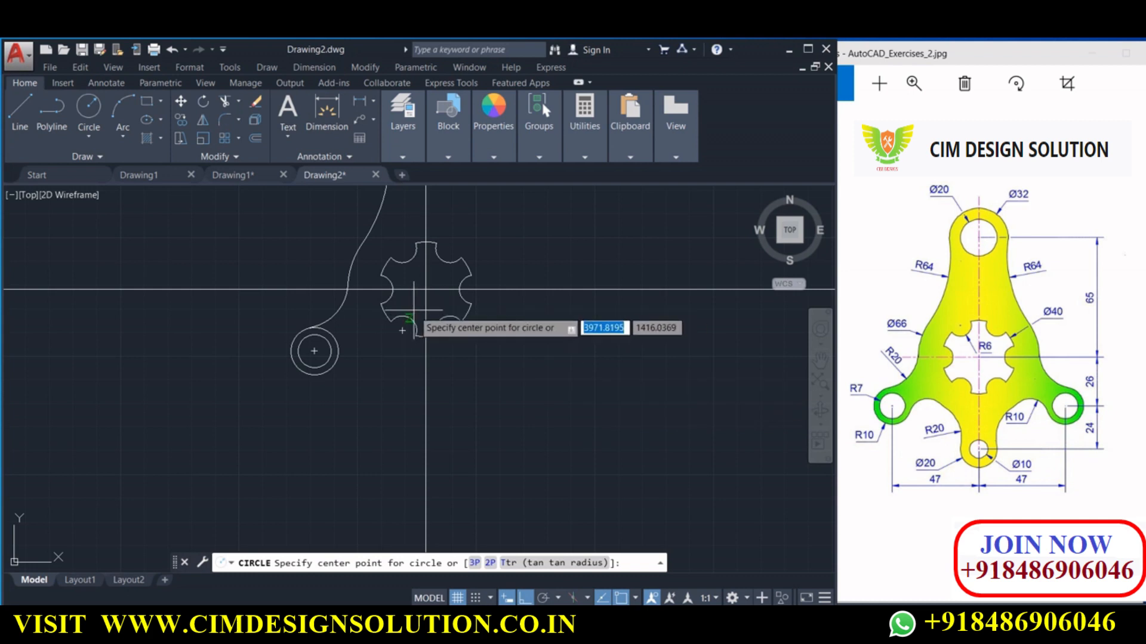
{"action": "key", "text": "Escape"}
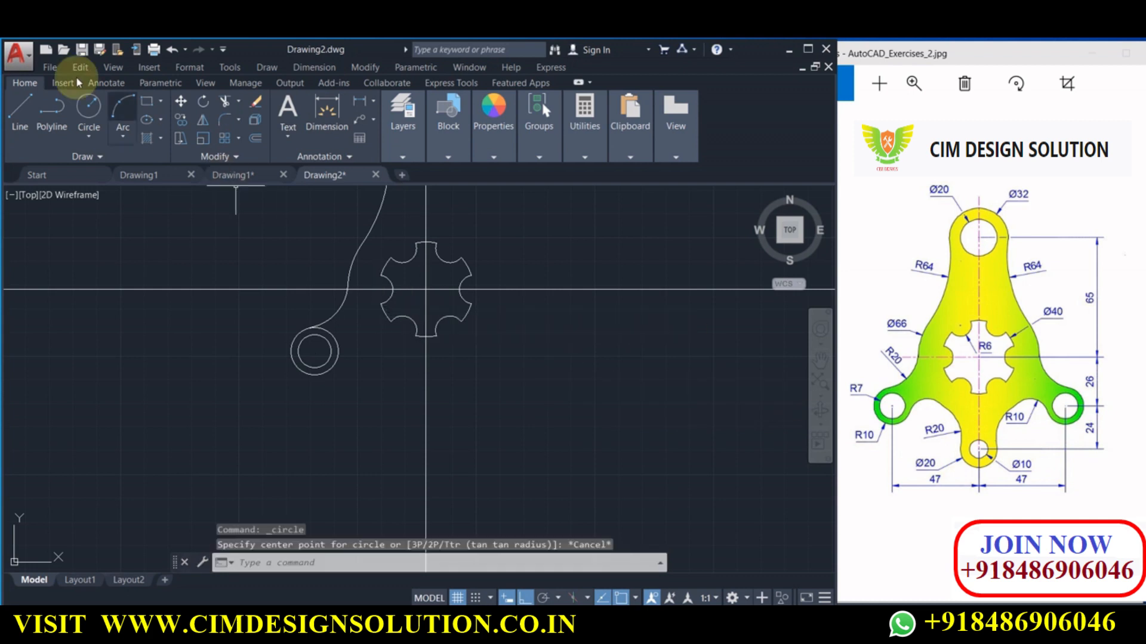
{"action": "left_click", "coordinate": [32, 112]}
{"action": "left_click", "coordinate": [314, 351]}
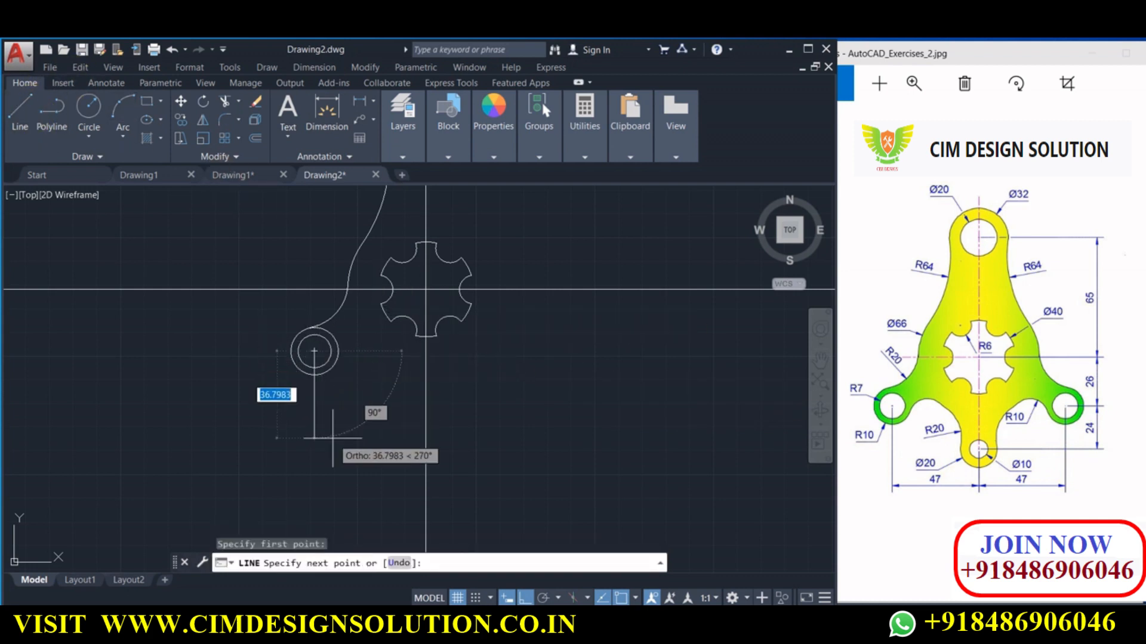
{"action": "type", "text": "24"}
{"action": "key", "text": "Return"}
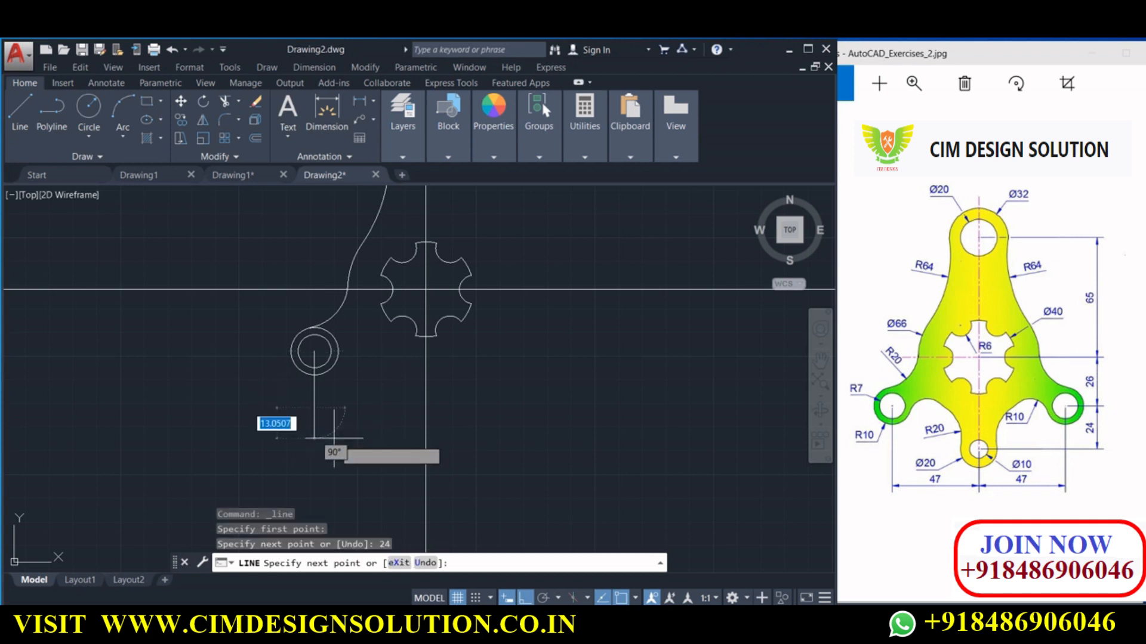
{"action": "left_click", "coordinate": [425, 408]}
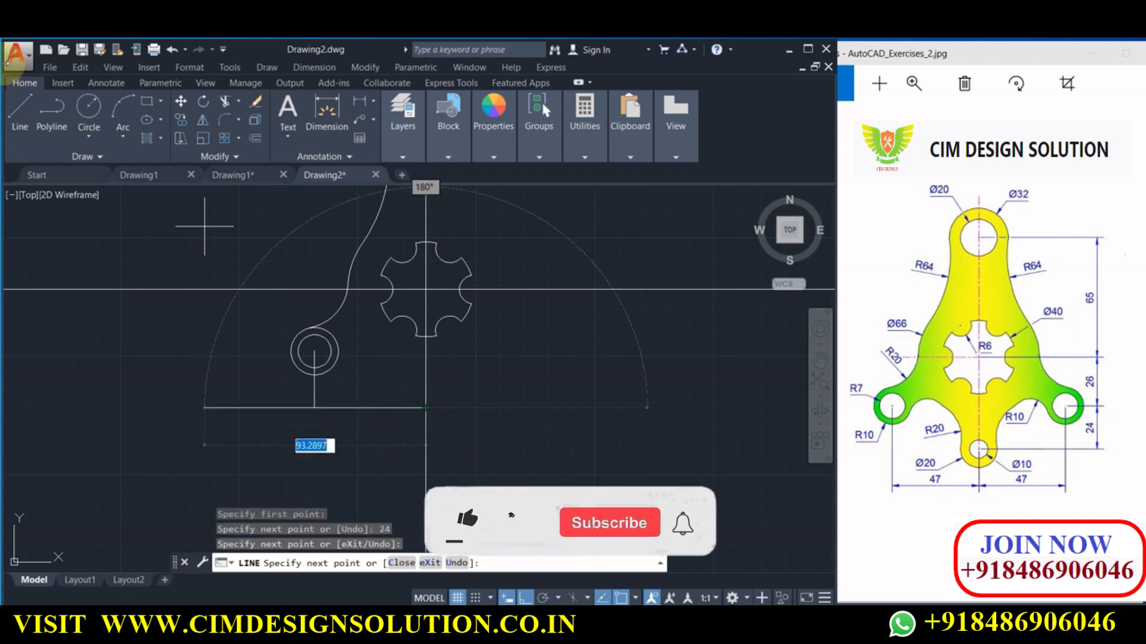
- Draw two concentric circles of radius 5 and 10 centred where the horizontal construction line meets the vertical centreline
{"action": "left_click", "coordinate": [88, 107]}
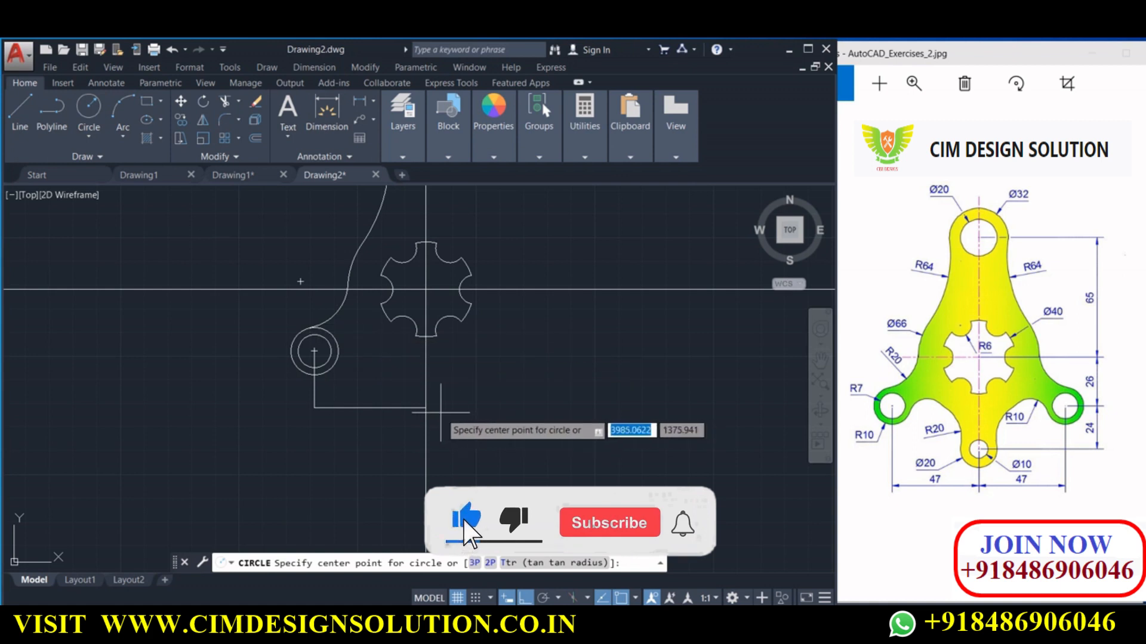
{"action": "left_click", "coordinate": [425, 409]}
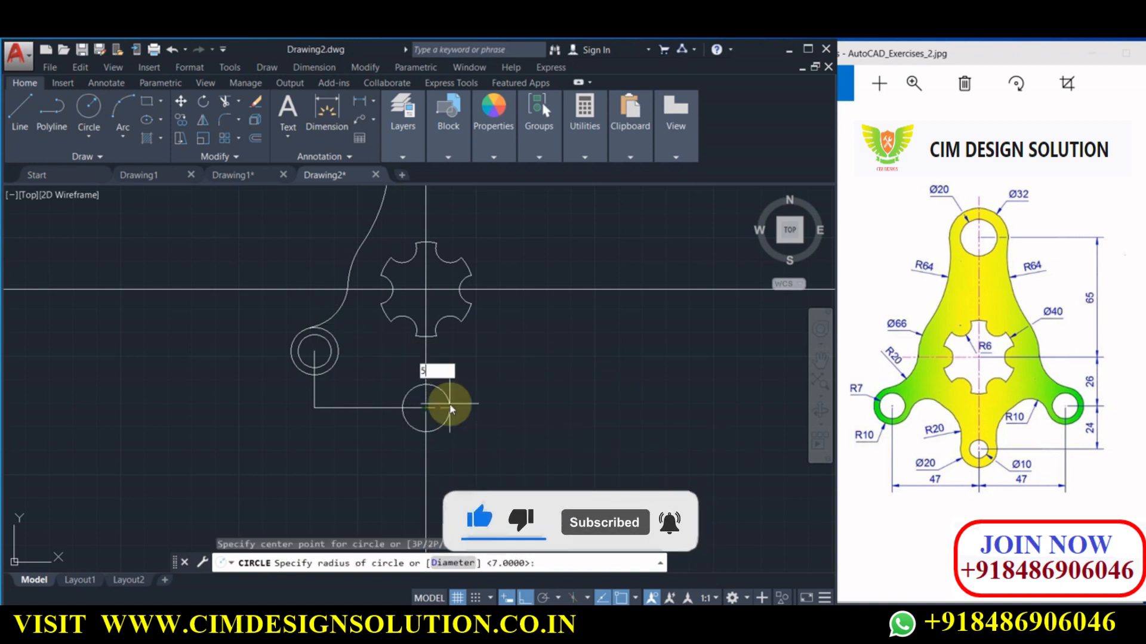
{"action": "type", "text": "5"}
{"action": "key", "text": "Return"}
{"action": "key", "text": "Return"}
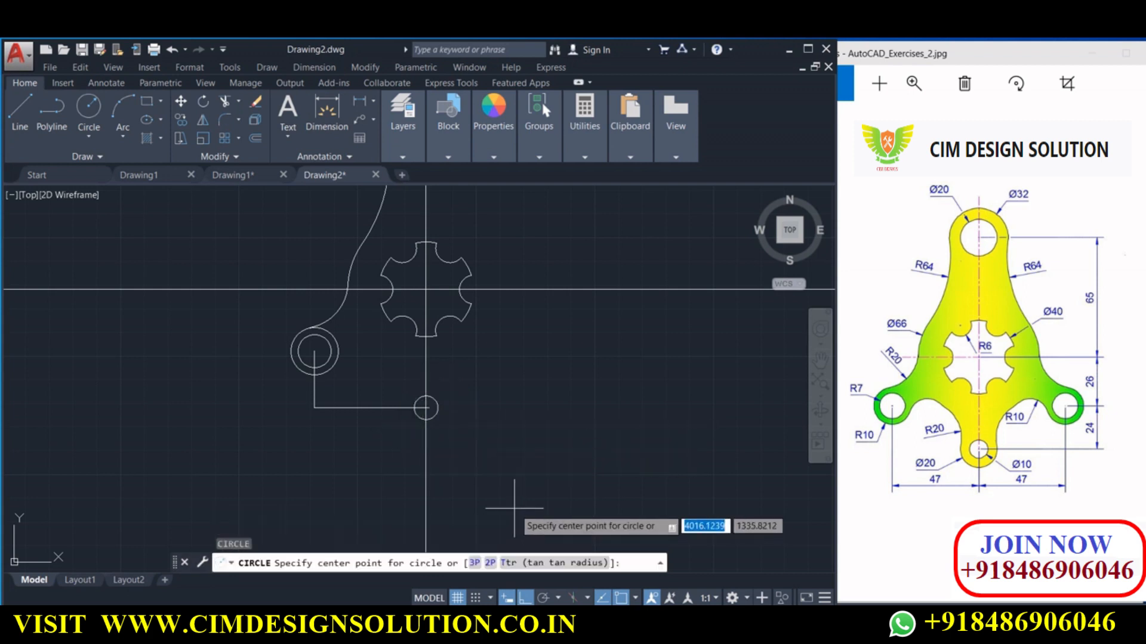
{"action": "scroll", "coordinate": [412, 398], "scroll_direction": "up", "scroll_amount": 3}
{"action": "left_click", "coordinate": [426, 418]}
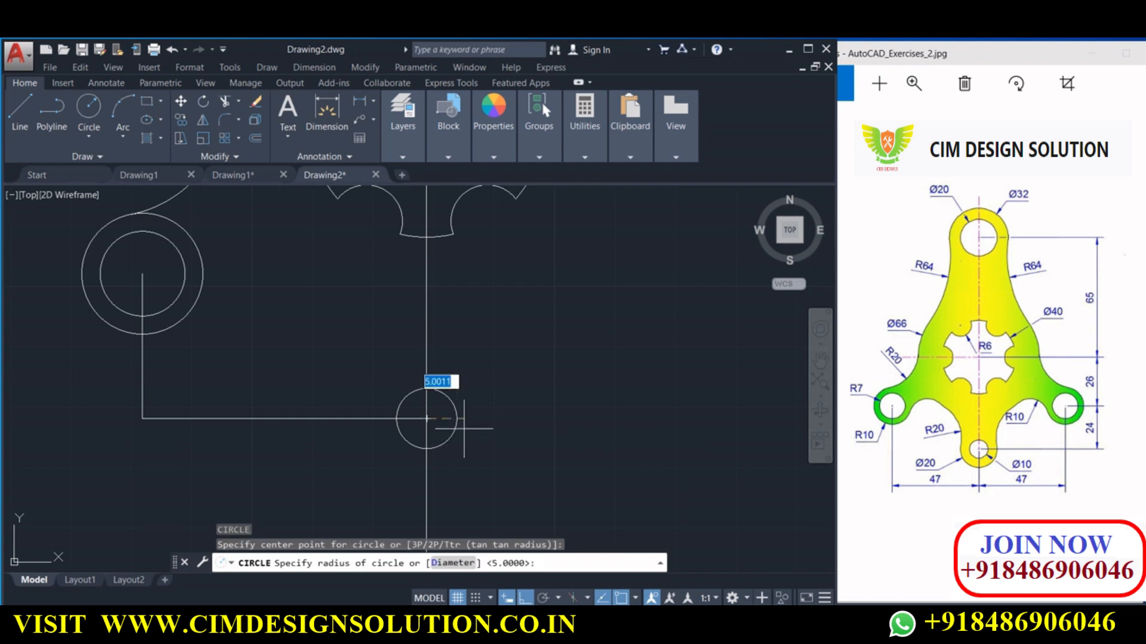
{"action": "type", "text": "10"}
{"action": "key", "text": "Return"}
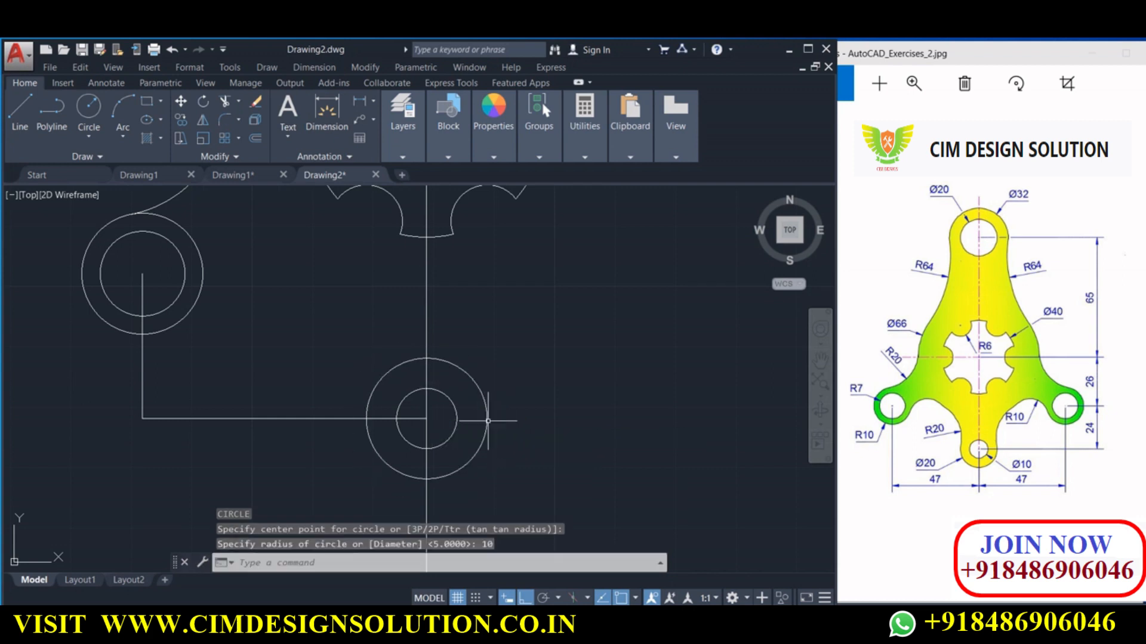
- Extend the remaining radius 33 arc down around the notched opening to the vertical centreline
{"action": "scroll", "coordinate": [411, 388], "scroll_direction": "down", "scroll_amount": 2}
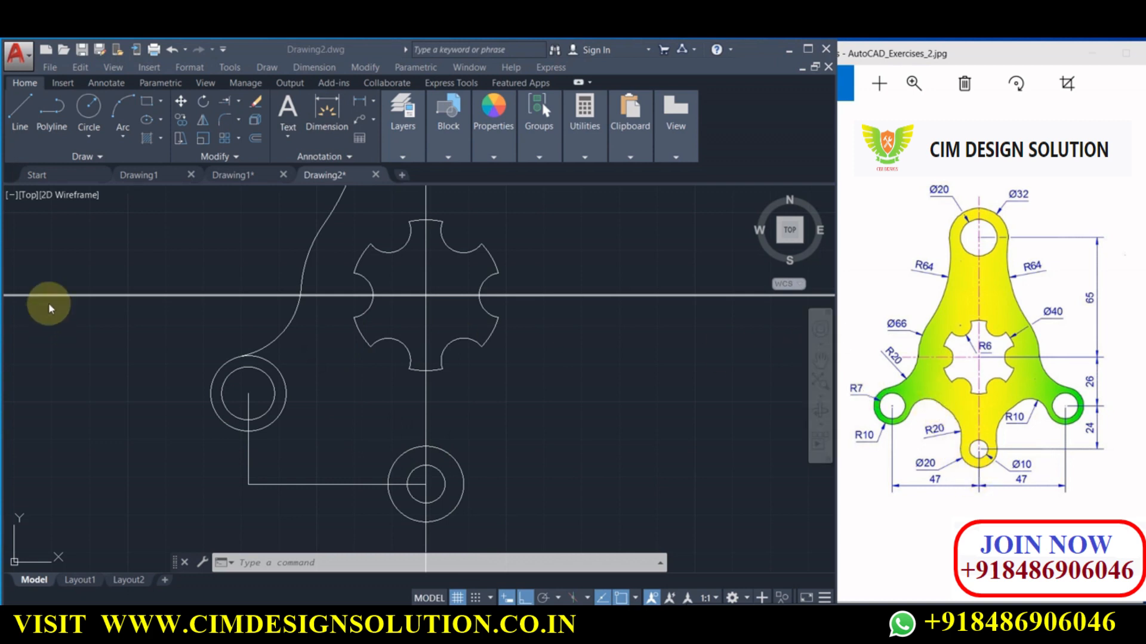
{"action": "left_click", "coordinate": [241, 102]}
{"action": "left_click", "coordinate": [239, 105]}
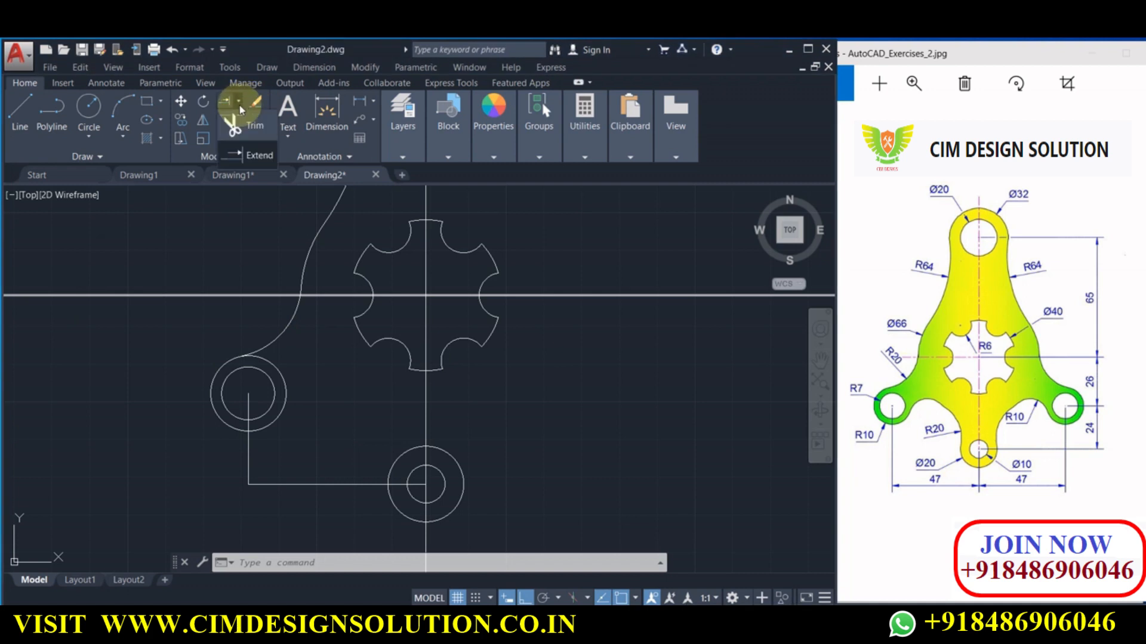
{"action": "left_click", "coordinate": [250, 156]}
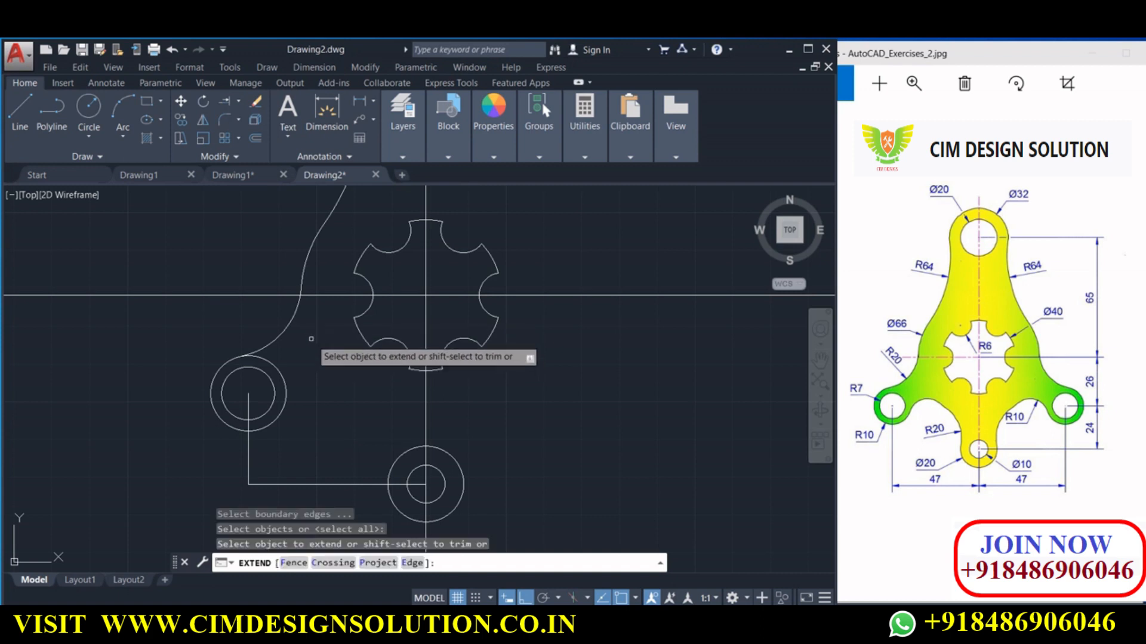
{"action": "left_click", "coordinate": [301, 276]}
{"action": "left_click", "coordinate": [299, 299]}
{"action": "right_click", "coordinate": [476, 405]}
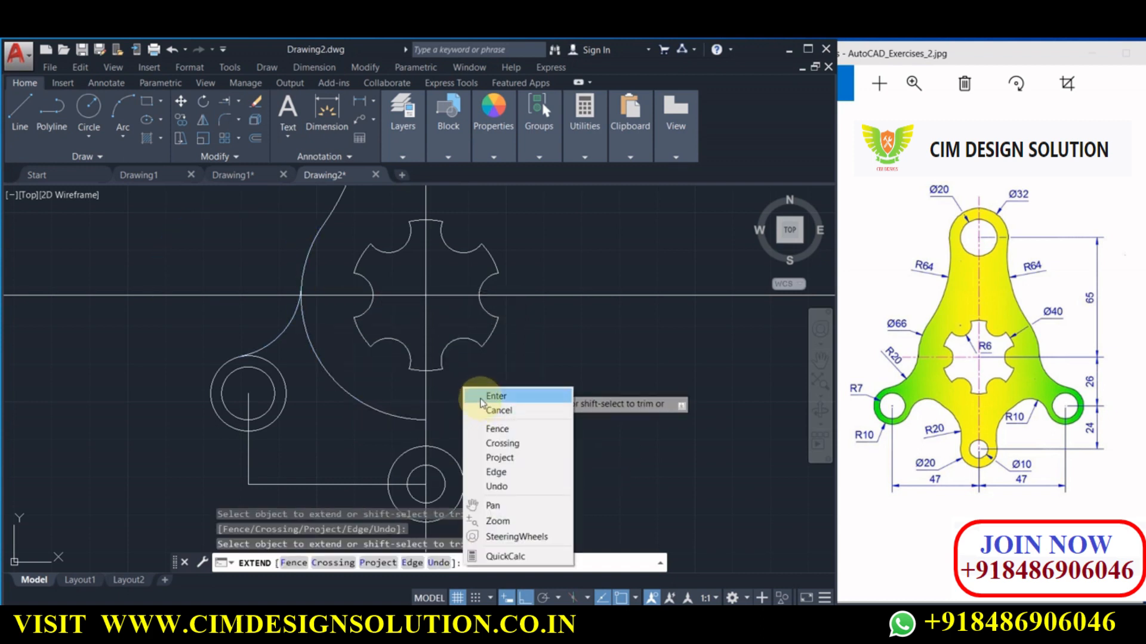
{"action": "left_click", "coordinate": [490, 396]}
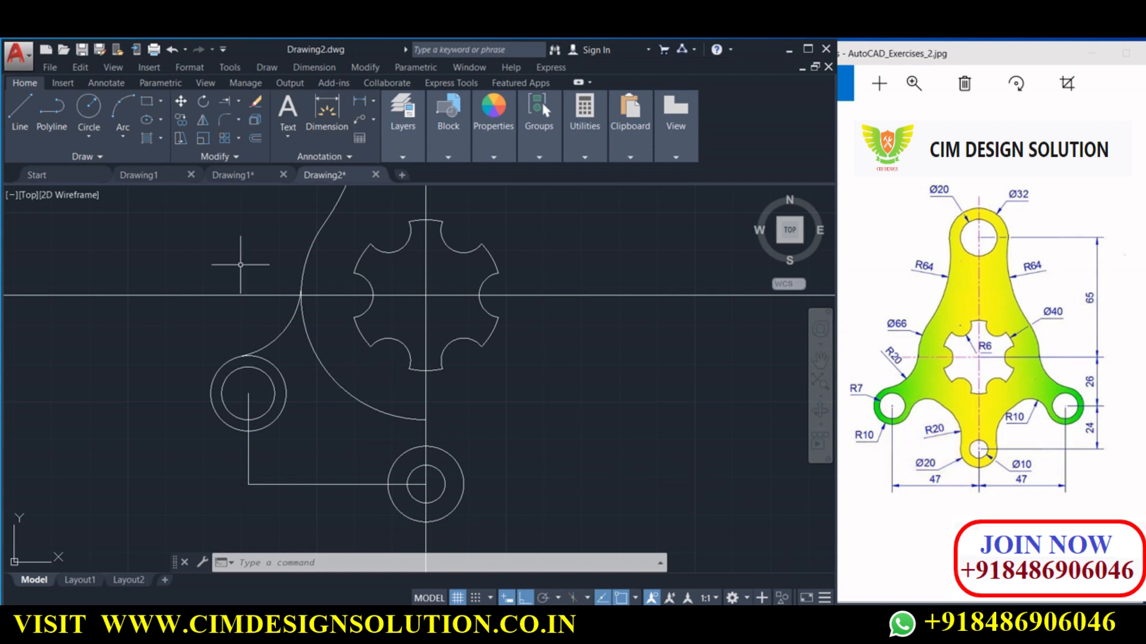
- Fillet the lower-left outer circle to the lower side of the radius 33 arc with radius 10 in No trim mode
{"action": "left_click", "coordinate": [217, 122]}
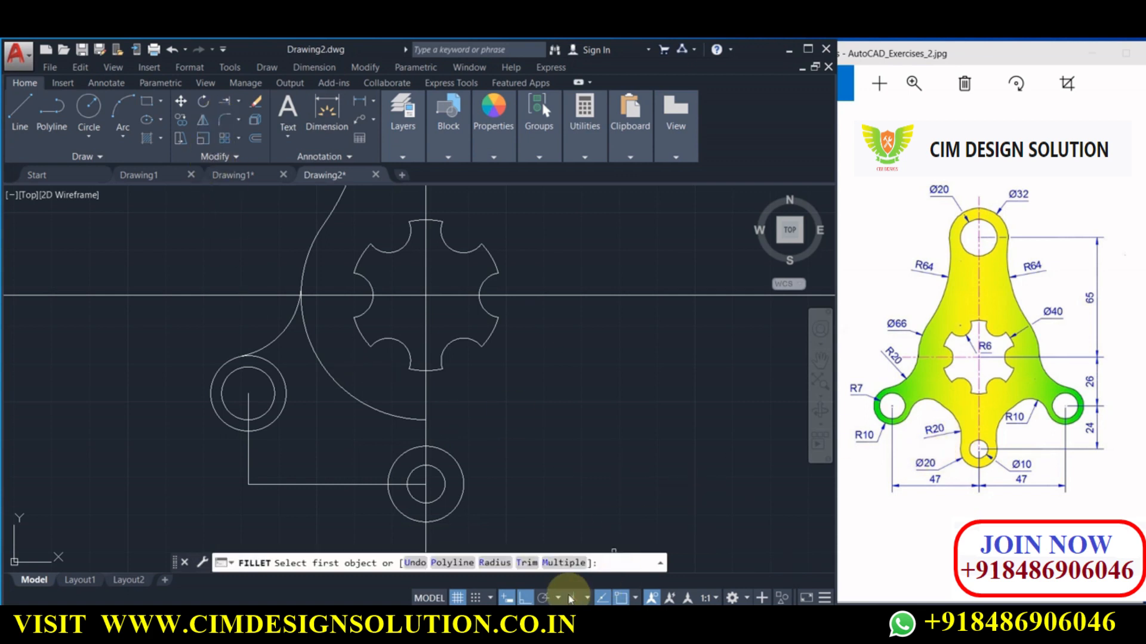
{"action": "type", "text": "R"}
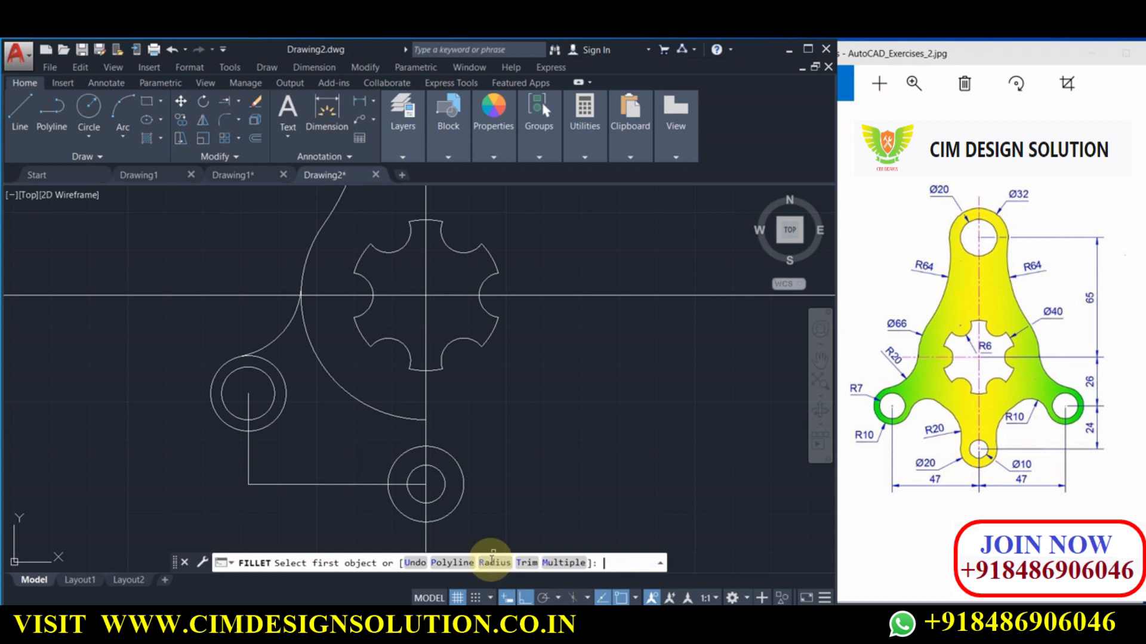
{"action": "key", "text": "Return"}
{"action": "type", "text": "10"}
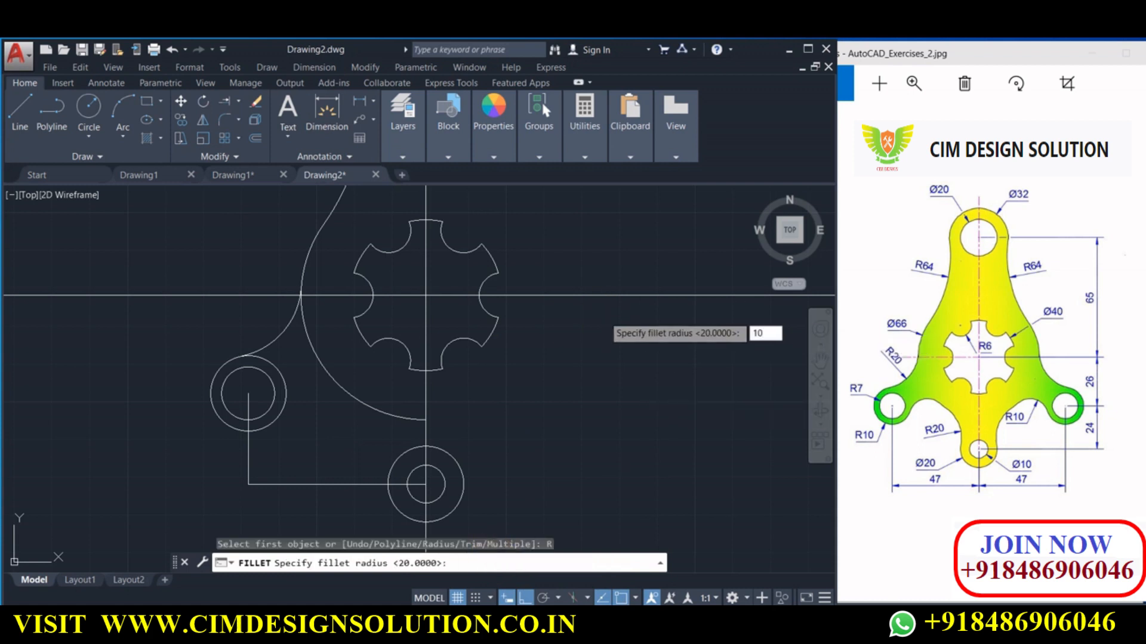
{"action": "key", "text": "Return"}
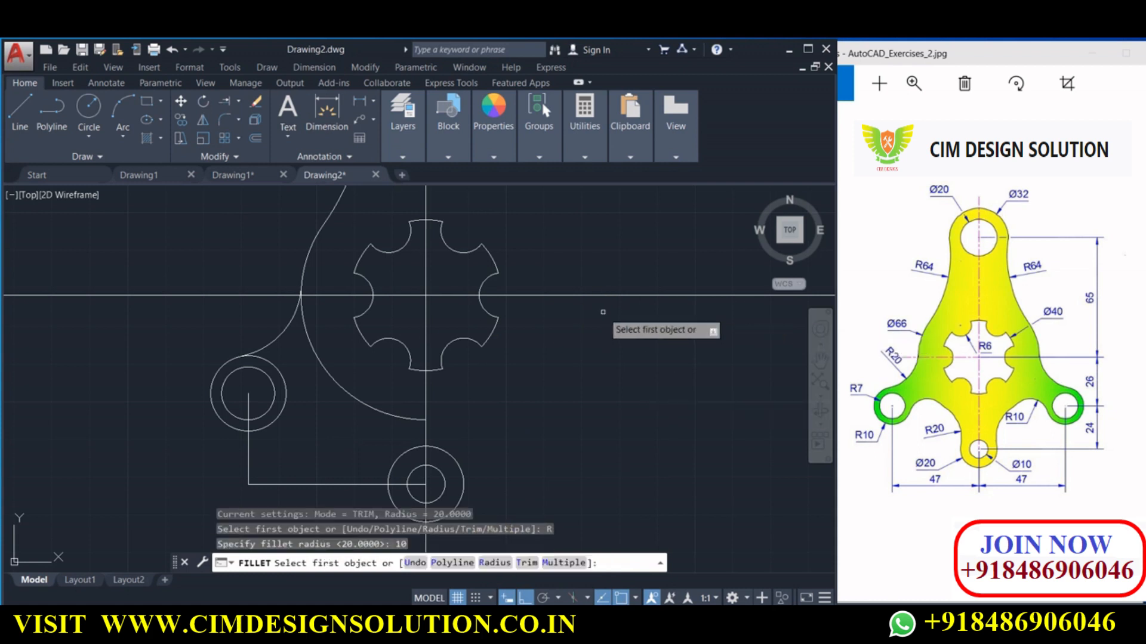
{"action": "left_click", "coordinate": [285, 404]}
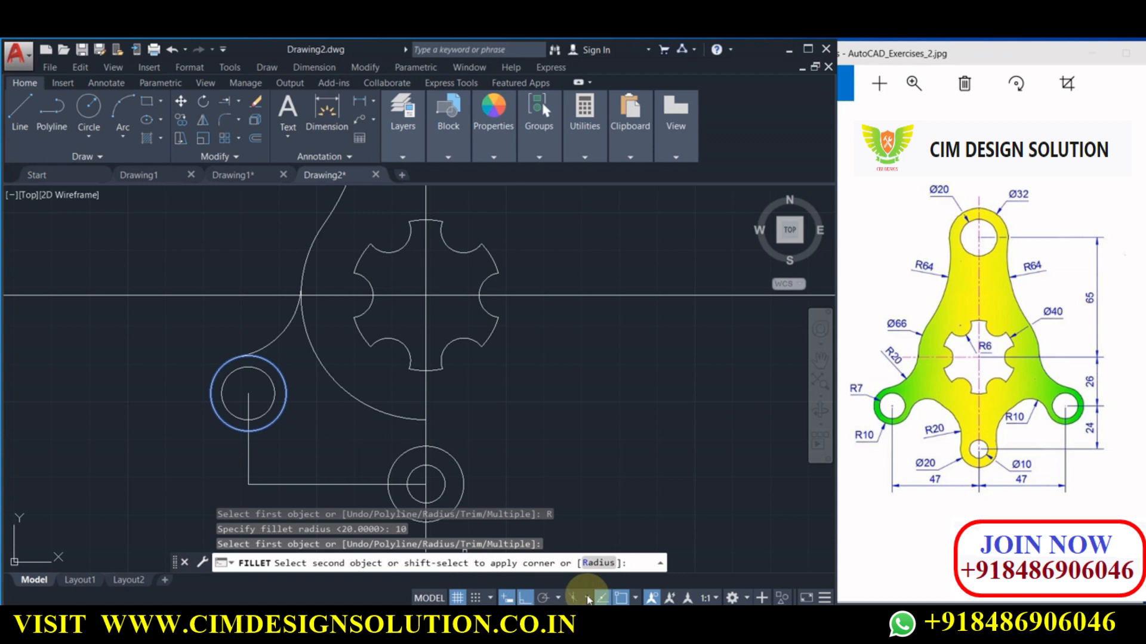
{"action": "left_click", "coordinate": [587, 528]}
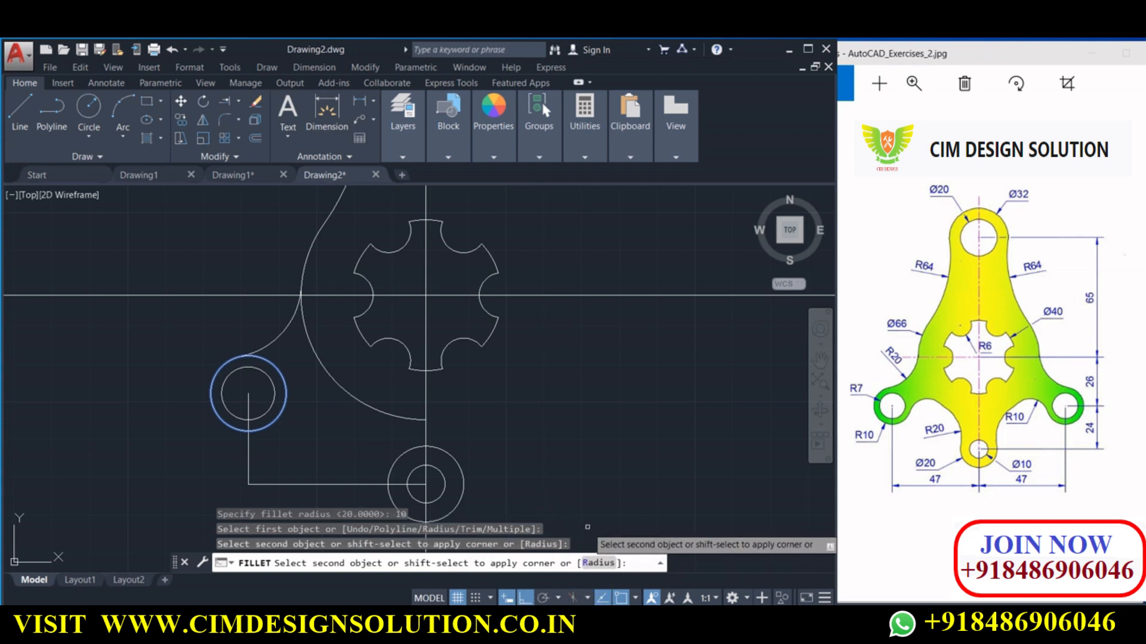
{"action": "left_click", "coordinate": [217, 123]}
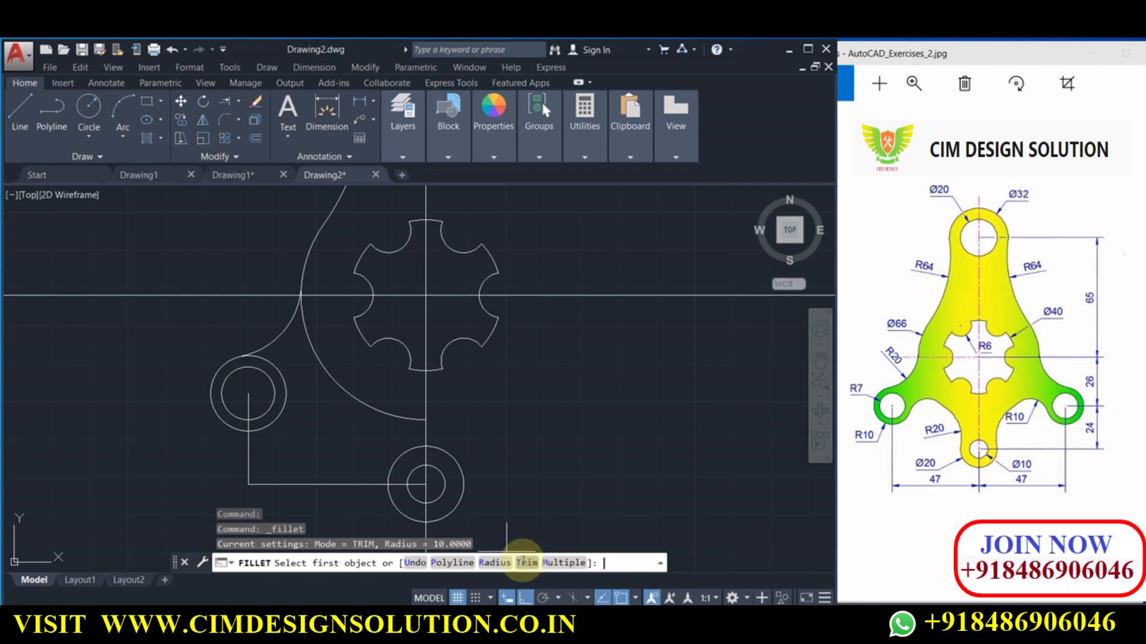
{"action": "left_click", "coordinate": [525, 562]}
{"action": "left_click", "coordinate": [444, 562]}
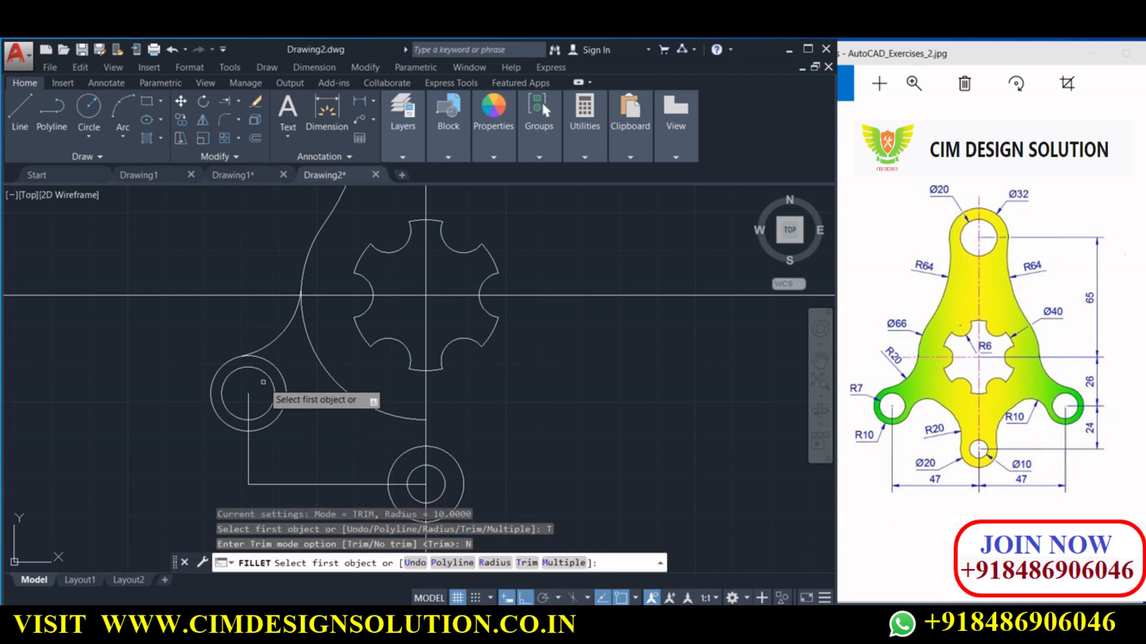
{"action": "left_click", "coordinate": [278, 416]}
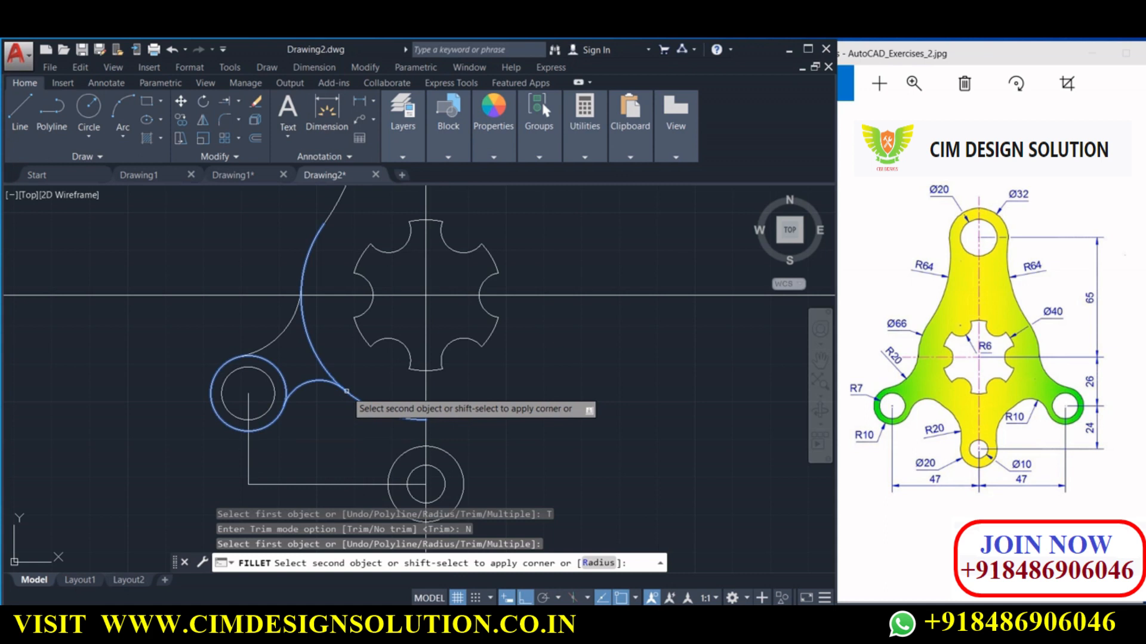
{"action": "left_click", "coordinate": [347, 391]}
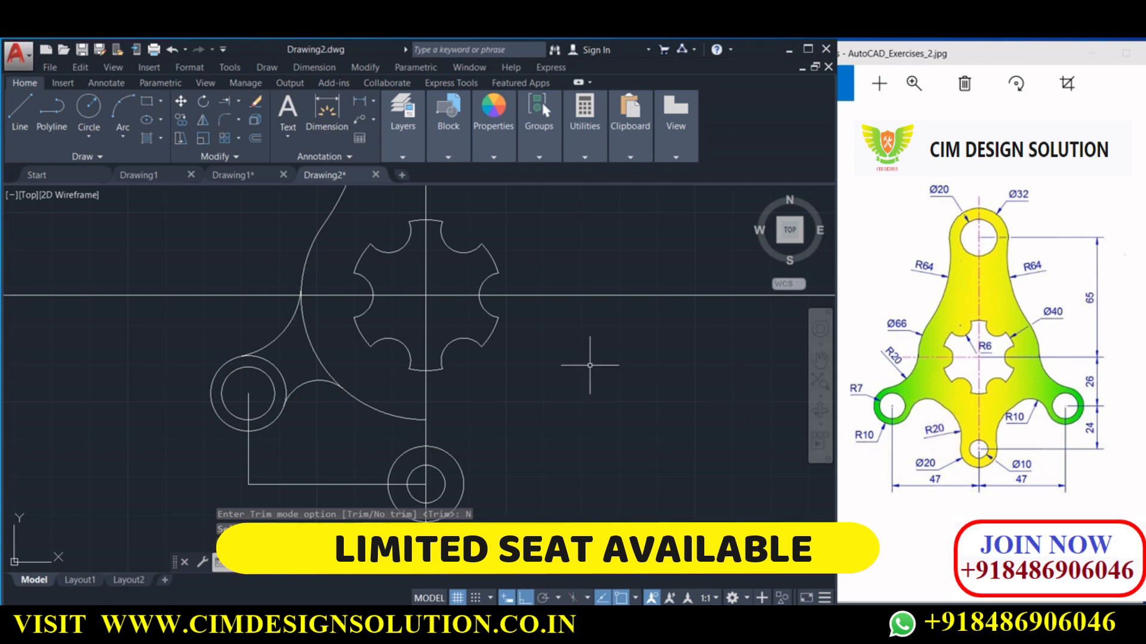
- Draw a radius 20 circle tangent to the radius 33 arc and the bottom boss's outer circle
{"action": "left_click", "coordinate": [90, 137]}
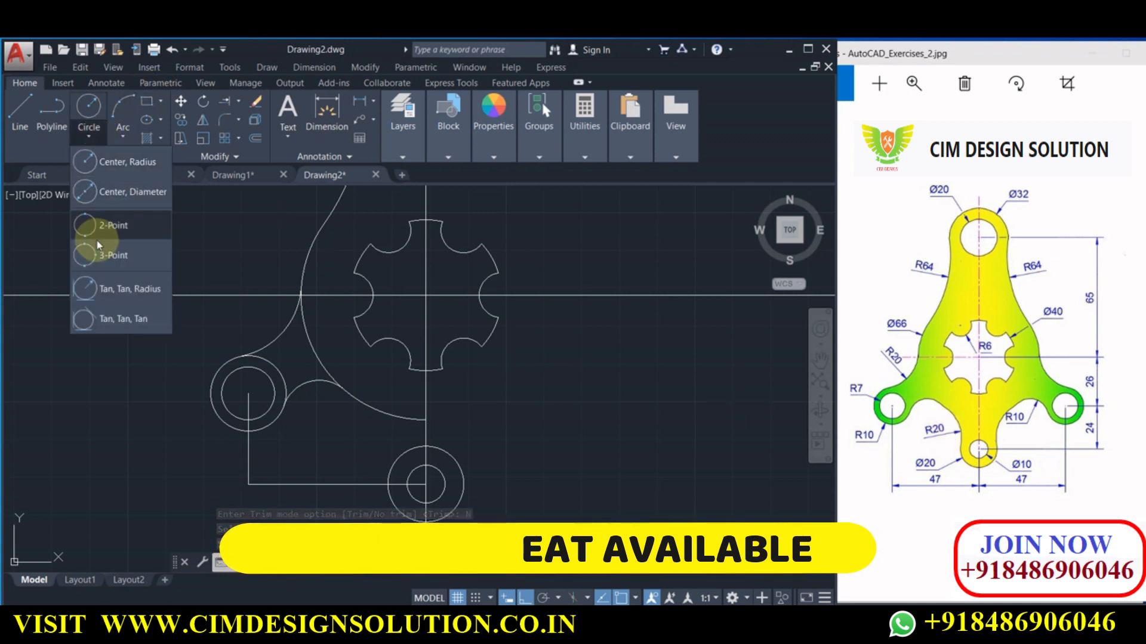
{"action": "left_click", "coordinate": [100, 286]}
{"action": "left_click", "coordinate": [375, 412]}
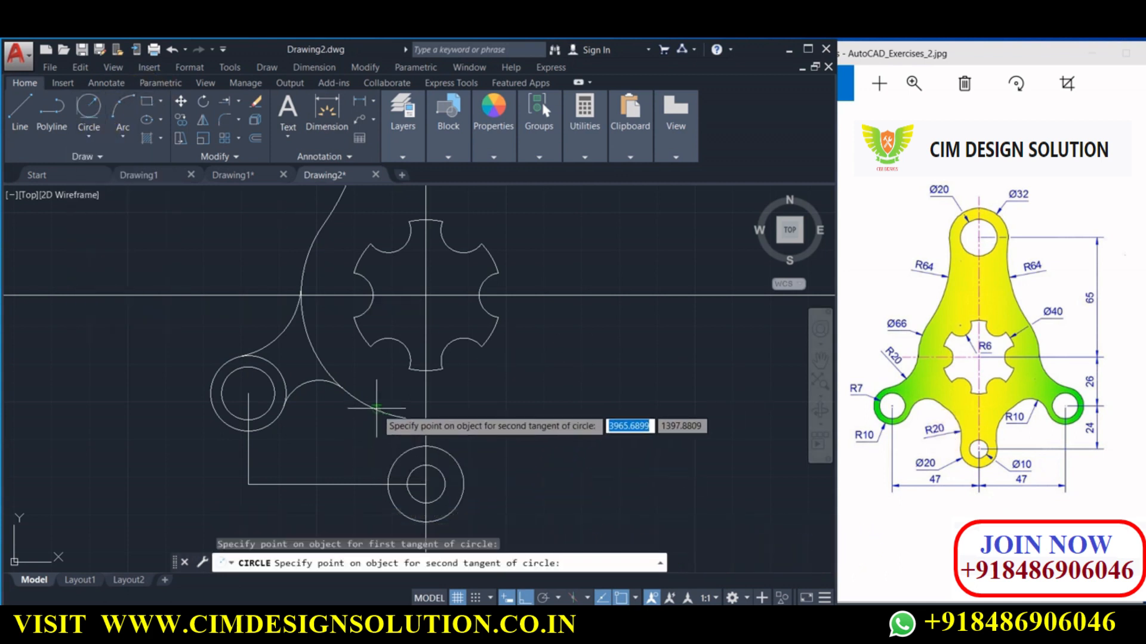
{"action": "left_click", "coordinate": [391, 462]}
{"action": "type", "text": "20"}
{"action": "key", "text": "Return"}
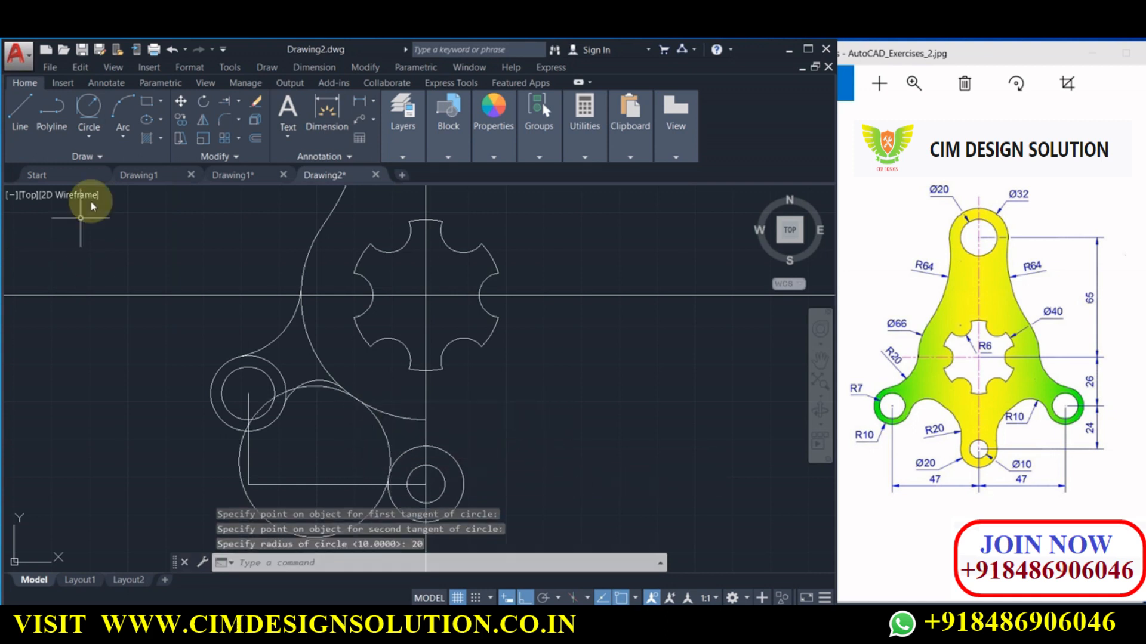
- Trim the excess of the radius 33 arc and the radius 20 circle to leave the blended edge between the lower-left and bottom bosses
{"action": "left_click", "coordinate": [238, 109]}
{"action": "left_click", "coordinate": [244, 125]}
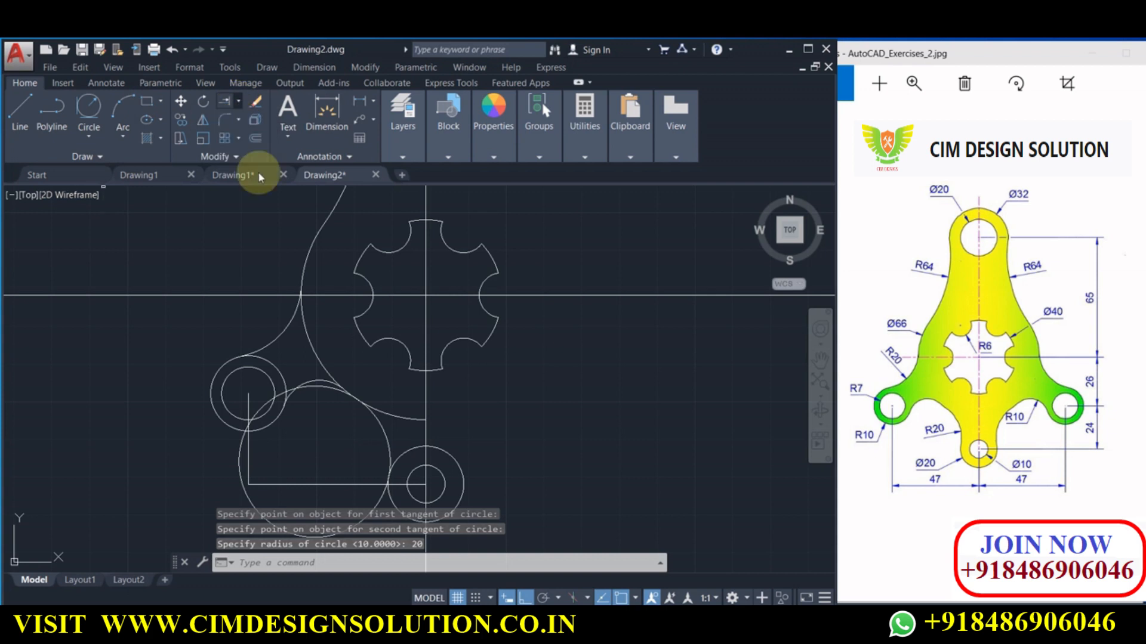
{"action": "scroll", "coordinate": [325, 390], "scroll_direction": "up", "scroll_amount": 2}
{"action": "scroll", "coordinate": [325, 390], "scroll_direction": "up", "scroll_amount": 2}
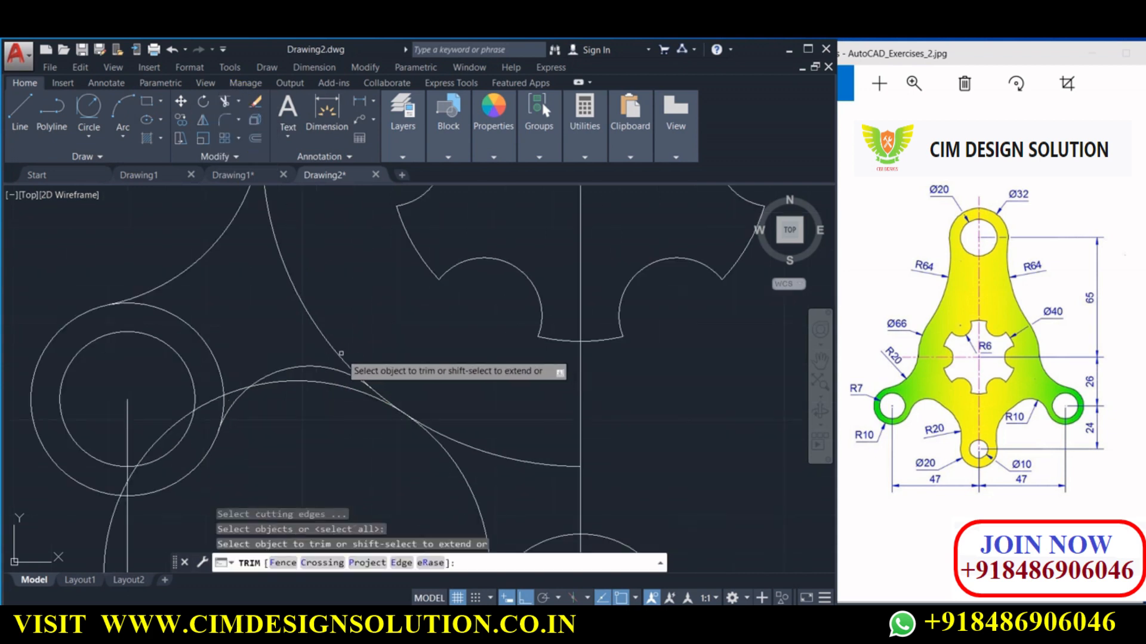
{"action": "left_click", "coordinate": [347, 358]}
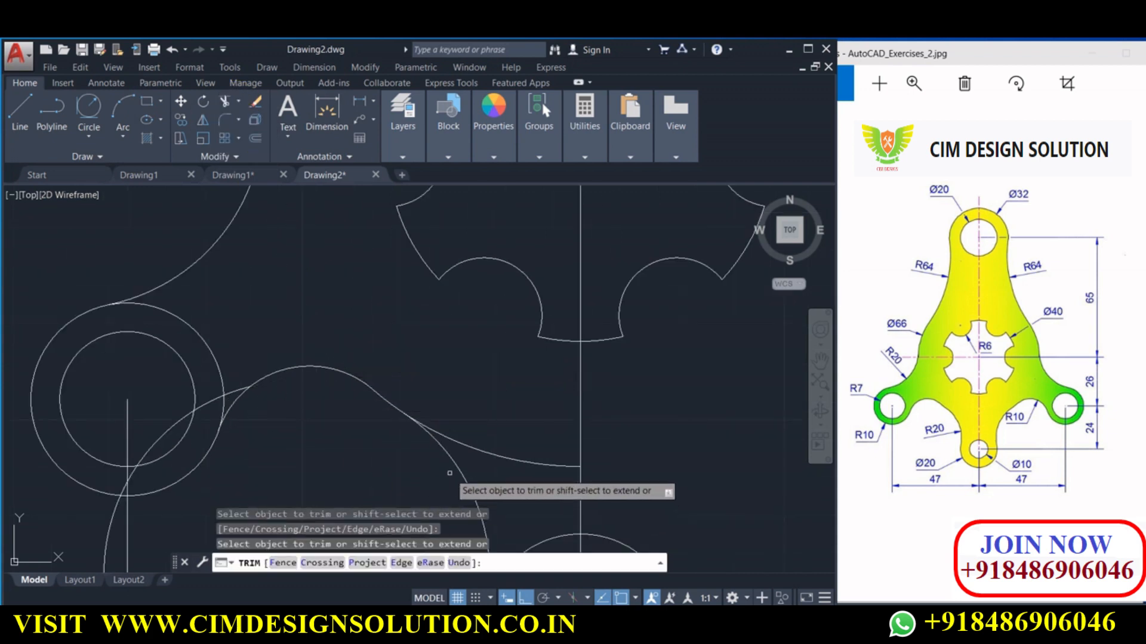
{"action": "scroll", "coordinate": [350, 366], "scroll_direction": "down", "scroll_amount": 3}
{"action": "left_click", "coordinate": [407, 411]}
{"action": "left_click", "coordinate": [395, 480]}
{"action": "right_click", "coordinate": [287, 398]}
{"action": "left_click", "coordinate": [299, 405]}
- Delete the two construction lines below the lower-left boss and the leftover piece of the radius 20 circle
{"action": "left_click", "coordinate": [290, 446]}
{"action": "left_click", "coordinate": [243, 470]}
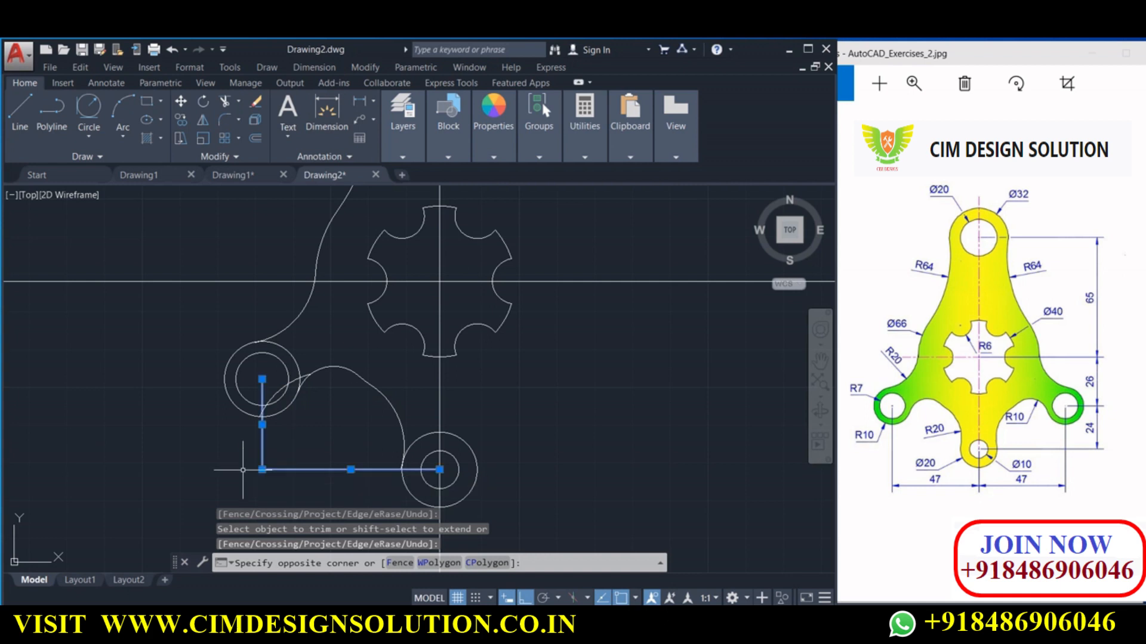
{"action": "left_click", "coordinate": [296, 379]}
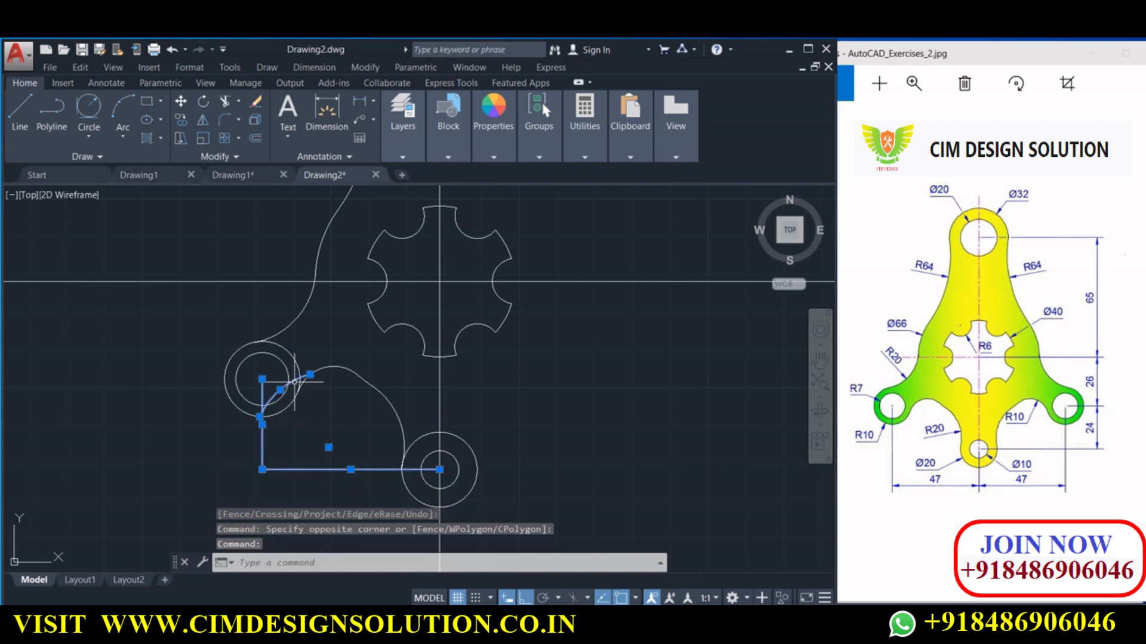
{"action": "key", "text": "Delete"}
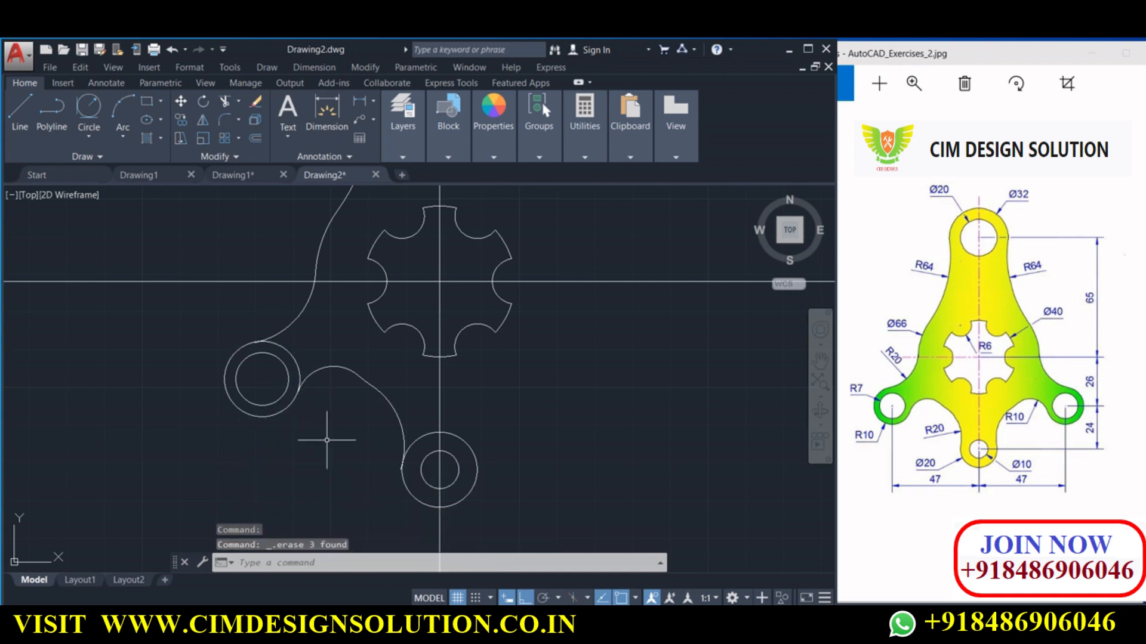
- Trim the bottom boss's outer circle to its lower-left arc between the radius 20 curve and the vertical centreline
{"action": "scroll", "coordinate": [347, 440], "scroll_direction": "down", "scroll_amount": 2}
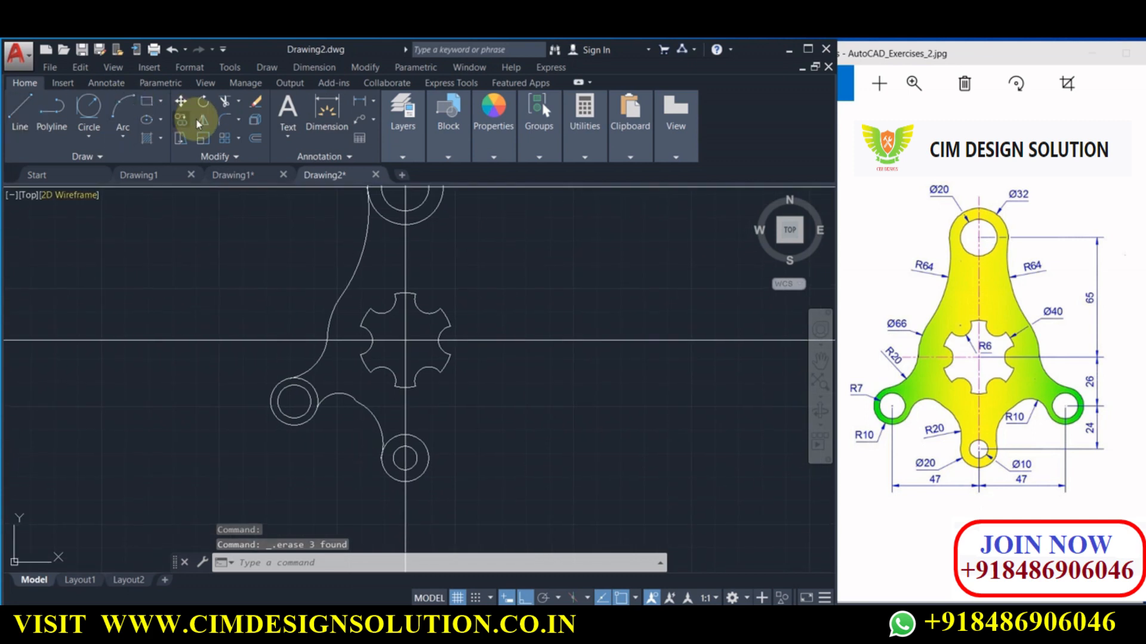
{"action": "left_click", "coordinate": [231, 106]}
{"action": "key", "text": "Return"}
{"action": "scroll", "coordinate": [388, 477], "scroll_direction": "up", "scroll_amount": 10}
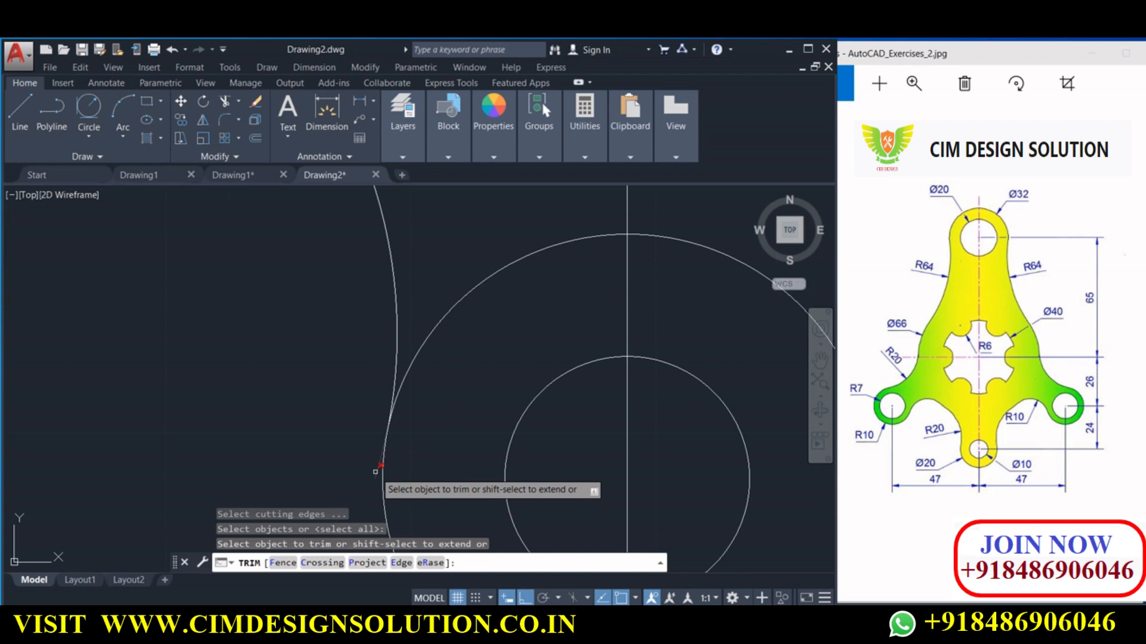
{"action": "left_click", "coordinate": [375, 472]}
{"action": "scroll", "coordinate": [444, 317], "scroll_direction": "down", "scroll_amount": 6}
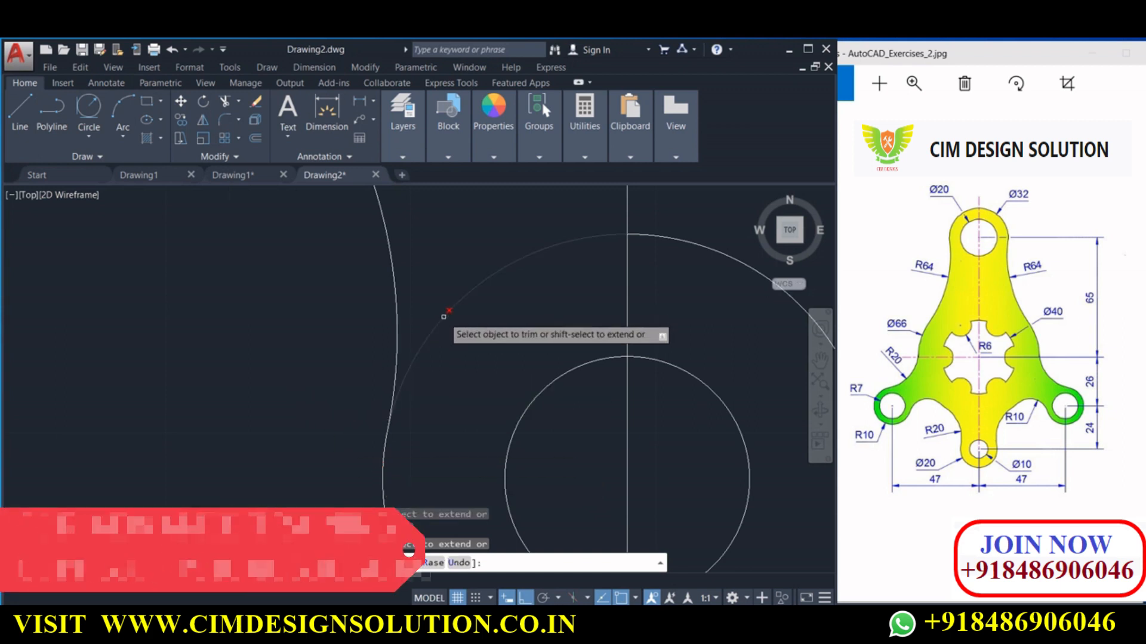
{"action": "scroll", "coordinate": [444, 318], "scroll_direction": "down", "scroll_amount": 4}
{"action": "middle_click_drag", "start_coordinate": [444, 326], "coordinate": [427, 395]}
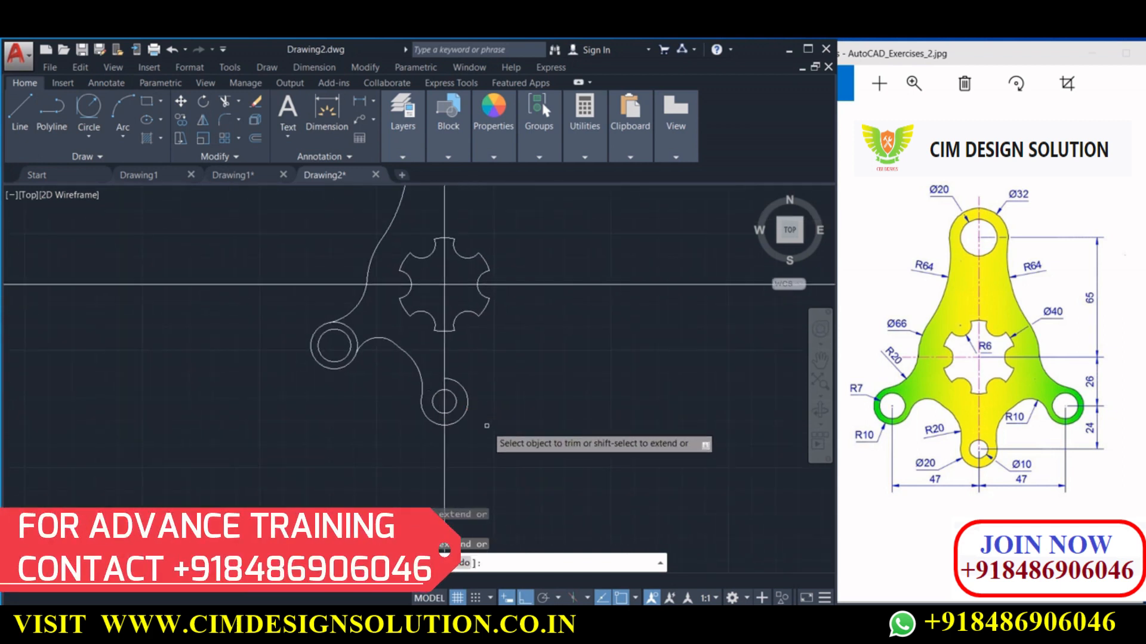
{"action": "left_click", "coordinate": [467, 399]}
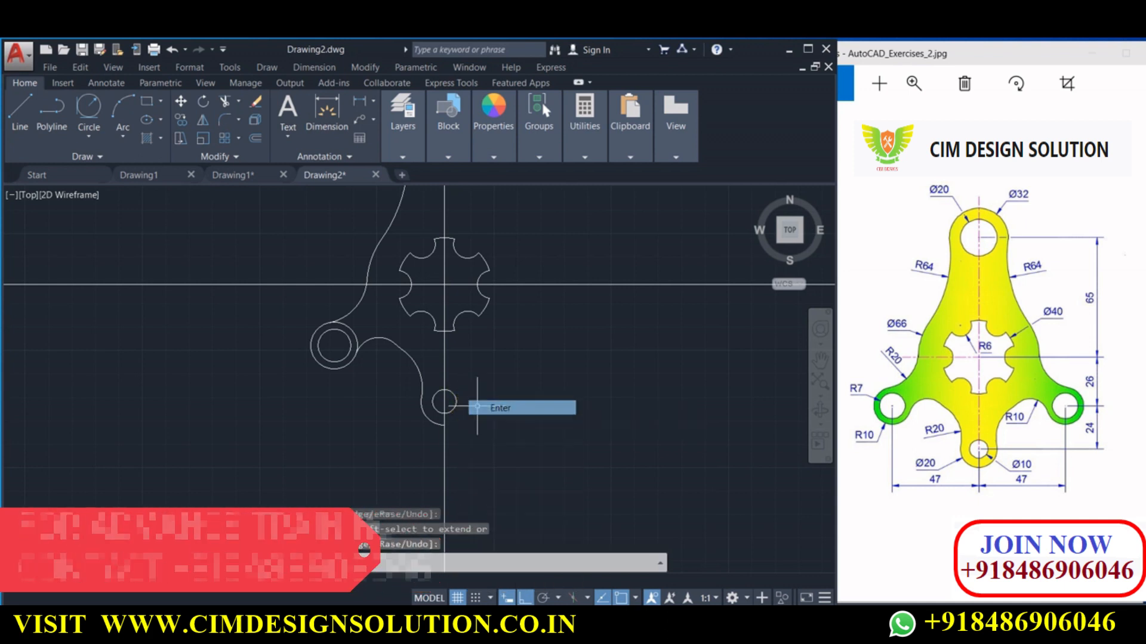
{"action": "key", "text": "Return"}
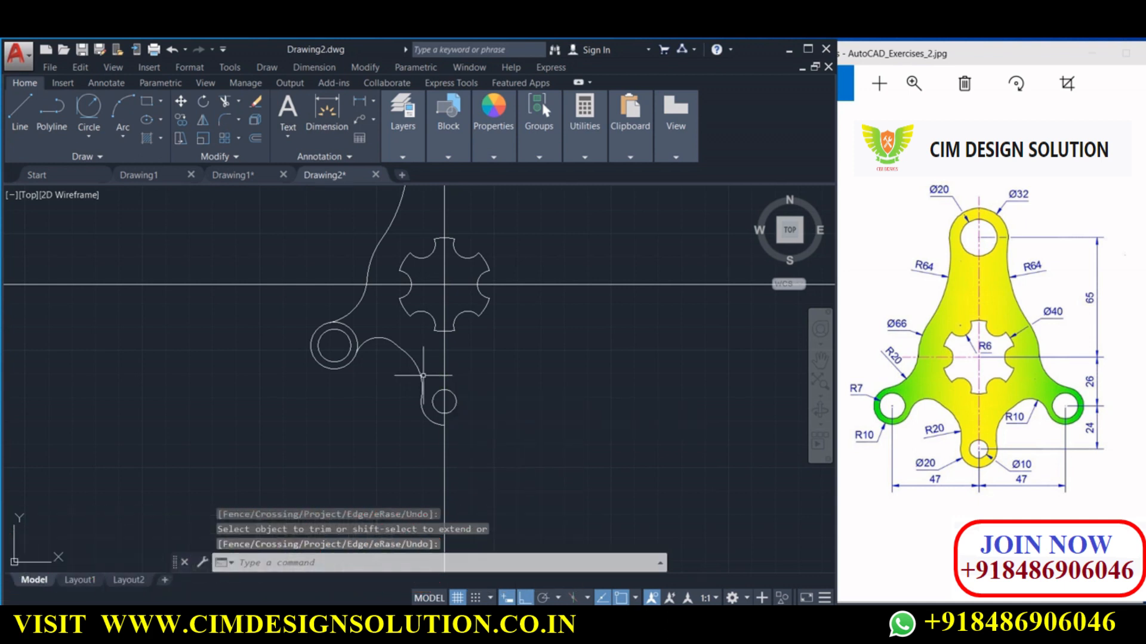
- Trim the top boss's outer circle to its upper-left arc ending at the vertical centreline
{"action": "left_click", "coordinate": [226, 105]}
{"action": "left_click", "coordinate": [355, 332]}
{"action": "middle_click_drag", "start_coordinate": [354, 332], "coordinate": [342, 428]}
{"action": "scroll", "coordinate": [341, 427], "scroll_direction": "down", "scroll_amount": 2}
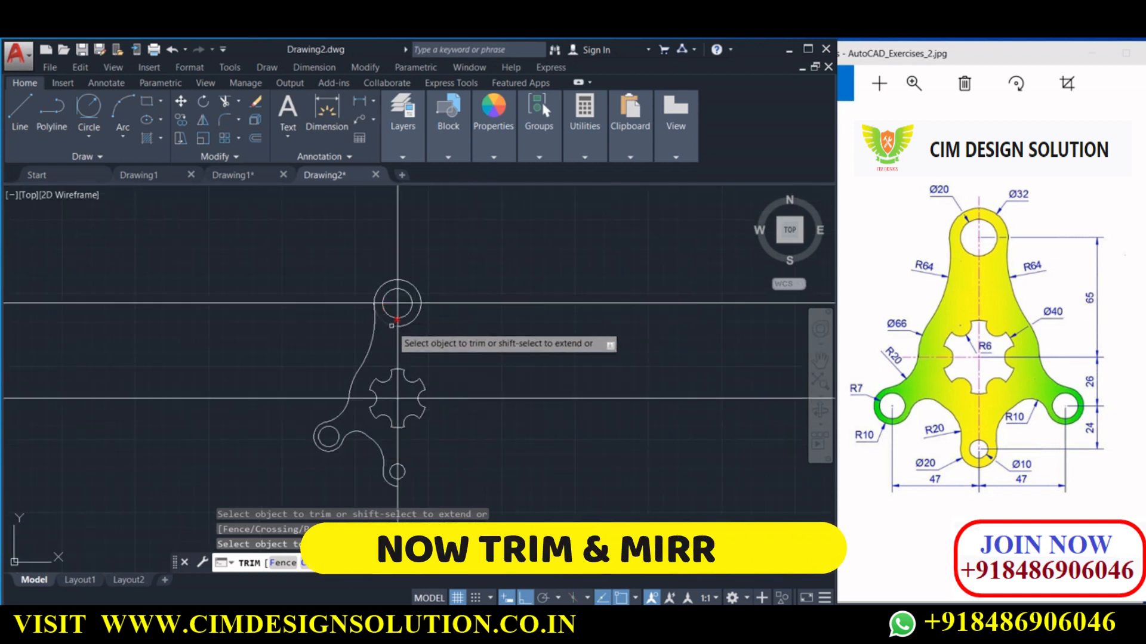
{"action": "right_click", "coordinate": [419, 297]}
{"action": "left_click", "coordinate": [439, 300]}
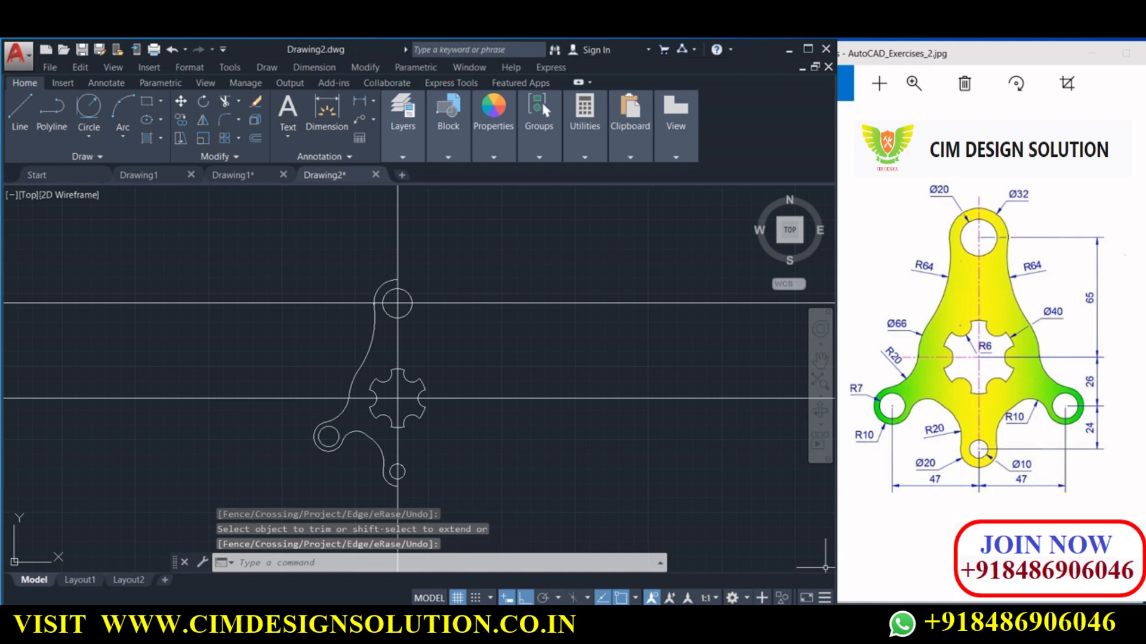
- Mirror the left outline arcs and the lower boss circles about the vertical centreline through the centres of the notched opening and top hole
{"action": "left_click", "coordinate": [486, 428]}
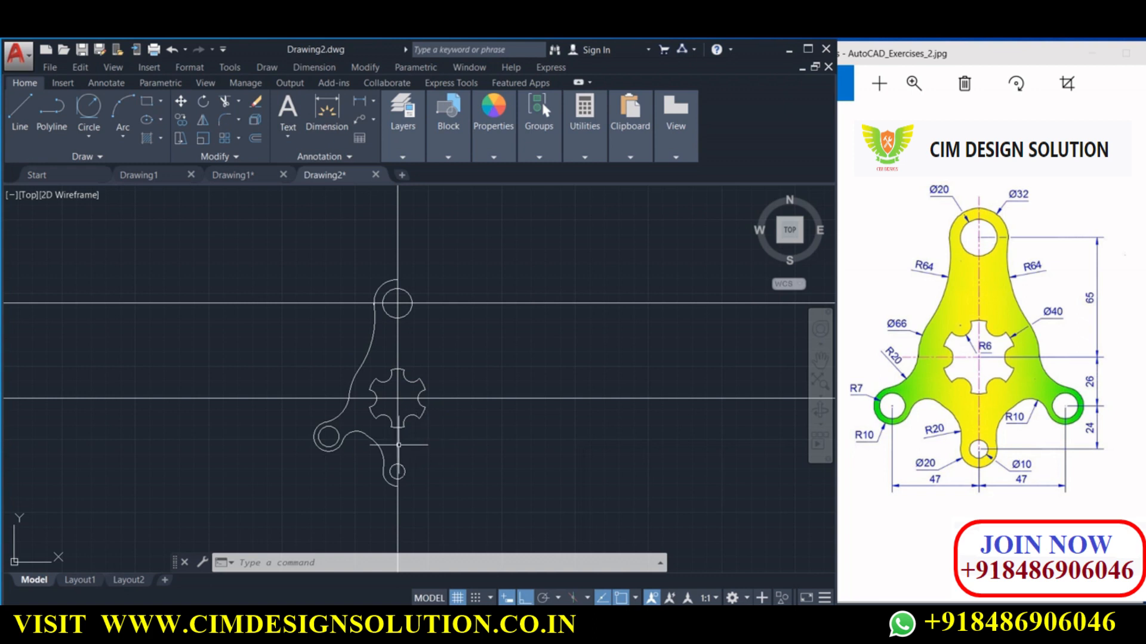
{"action": "scroll", "coordinate": [398, 445], "scroll_direction": "up", "scroll_amount": 2}
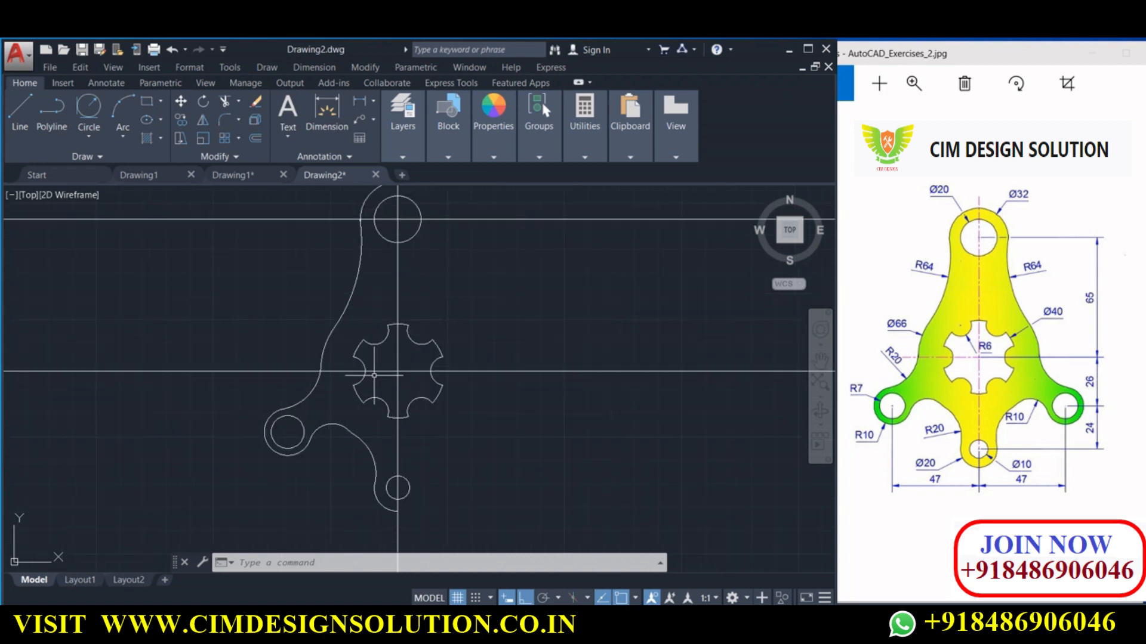
{"action": "left_click", "coordinate": [386, 520]}
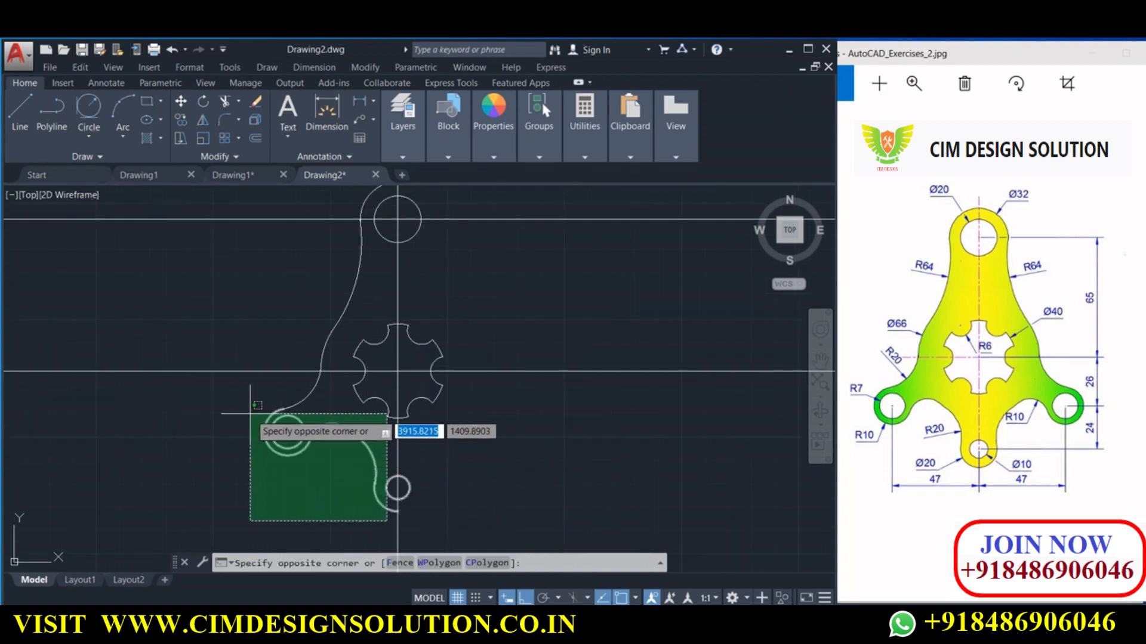
{"action": "left_click", "coordinate": [245, 424]}
{"action": "left_click", "coordinate": [307, 405]}
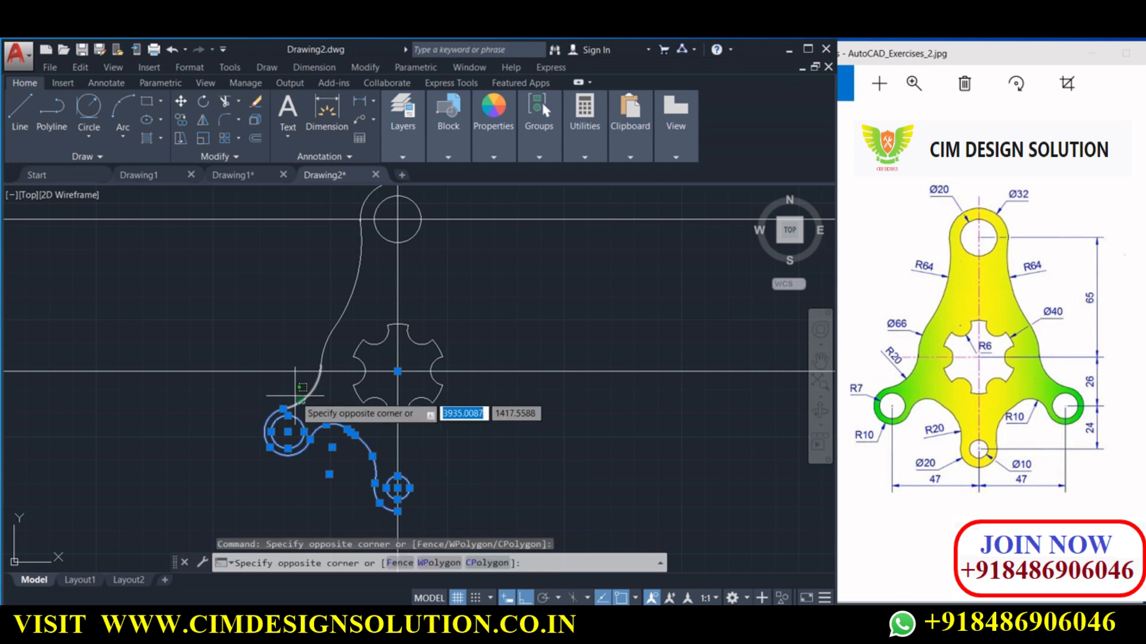
{"action": "left_click", "coordinate": [295, 391]}
{"action": "left_click", "coordinate": [380, 278]}
{"action": "left_click", "coordinate": [338, 318]}
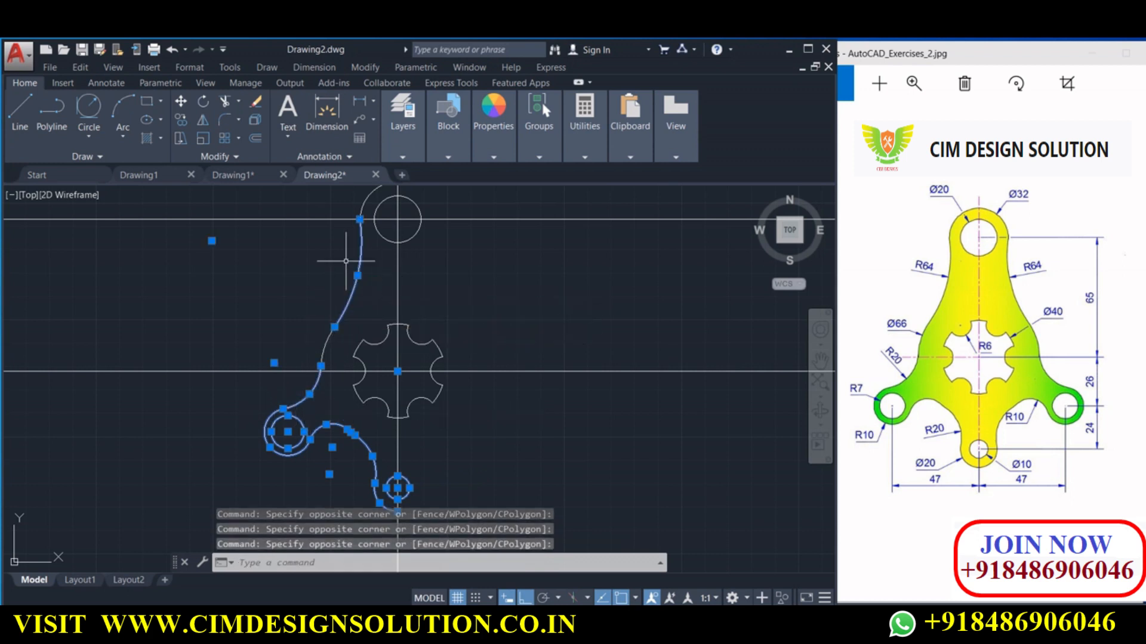
{"action": "left_click", "coordinate": [361, 208]}
{"action": "left_click", "coordinate": [368, 258]}
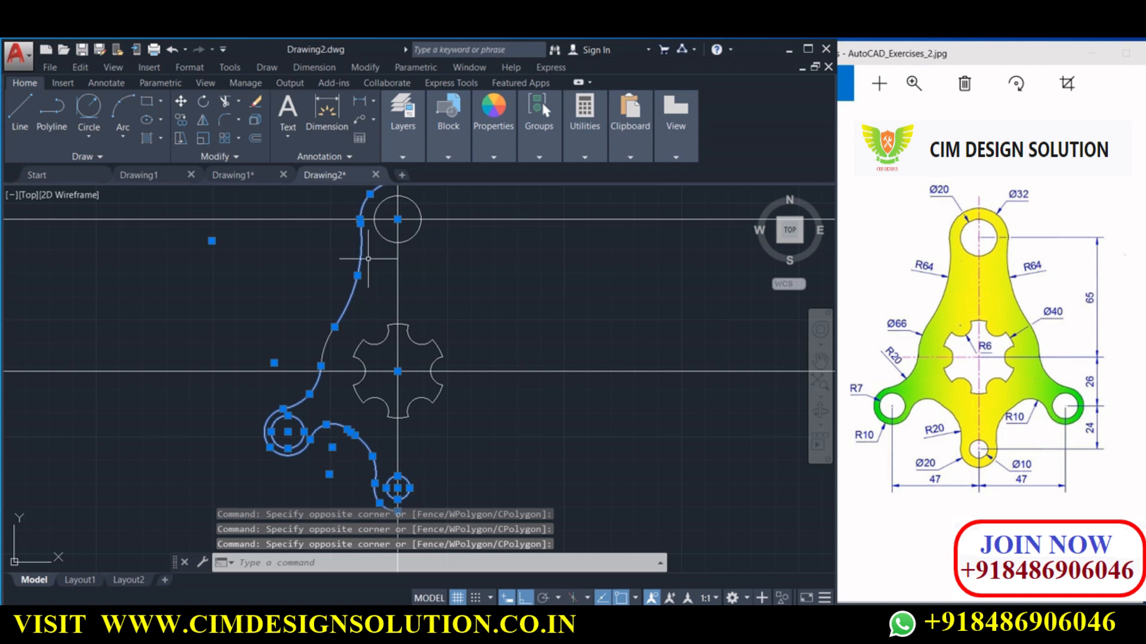
{"action": "mouse_move", "coordinate": [421, 461]}
{"action": "middle_mouse_down"}
{"action": "mouse_move", "coordinate": [389, 417]}
{"action": "mouse_move", "coordinate": [370, 496]}
{"action": "middle_mouse_up"}
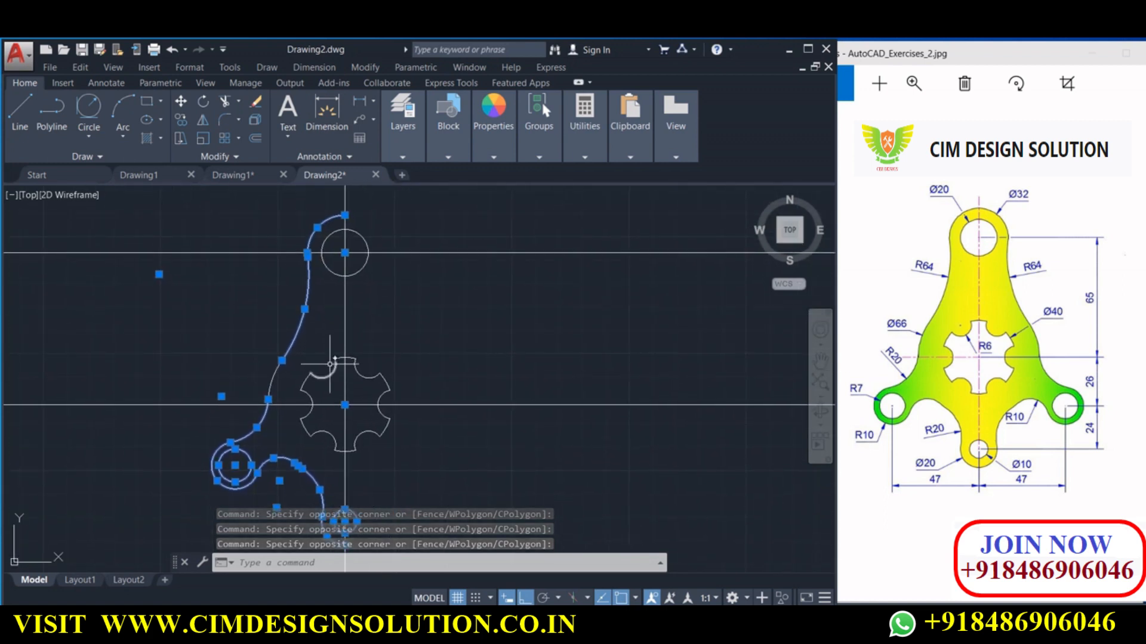
{"action": "left_click", "coordinate": [203, 123]}
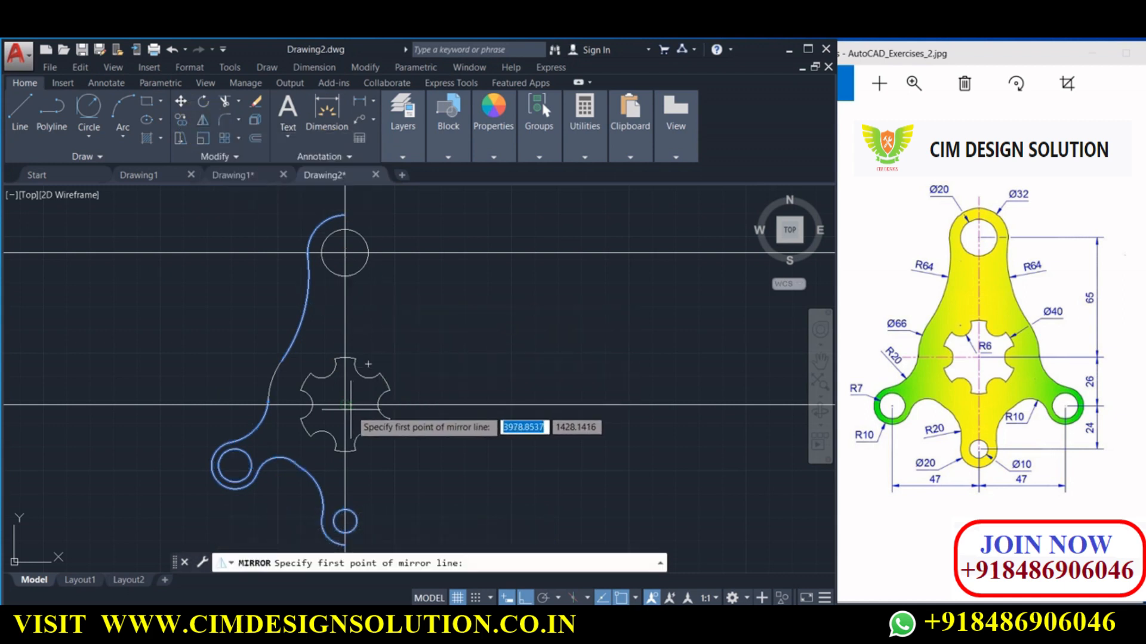
{"action": "left_click", "coordinate": [345, 406]}
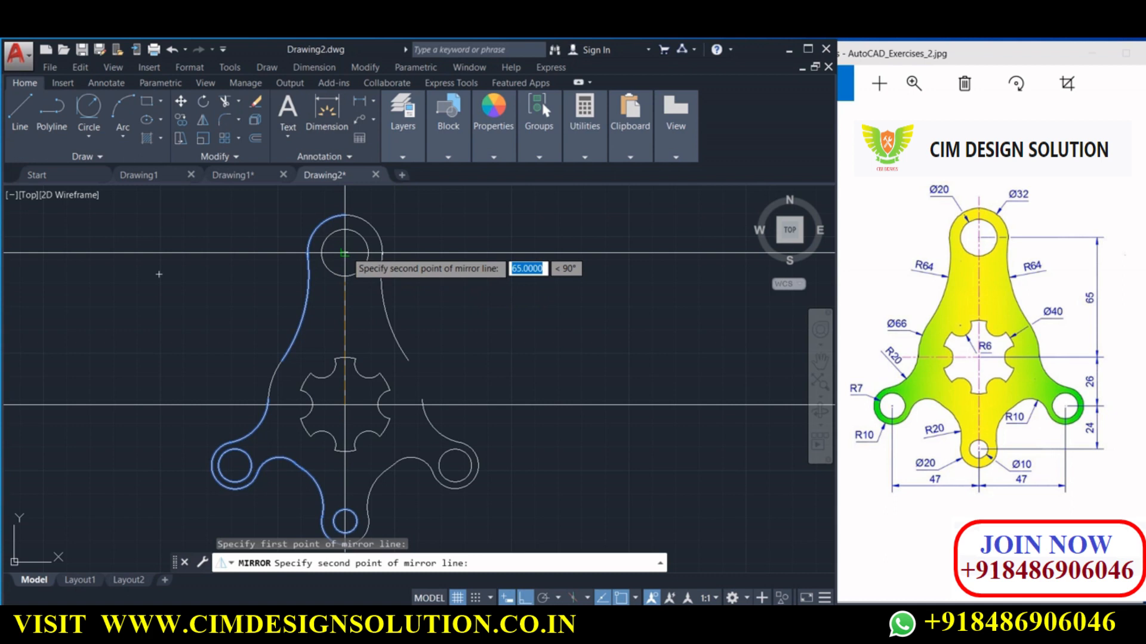
{"action": "left_click", "coordinate": [345, 253]}
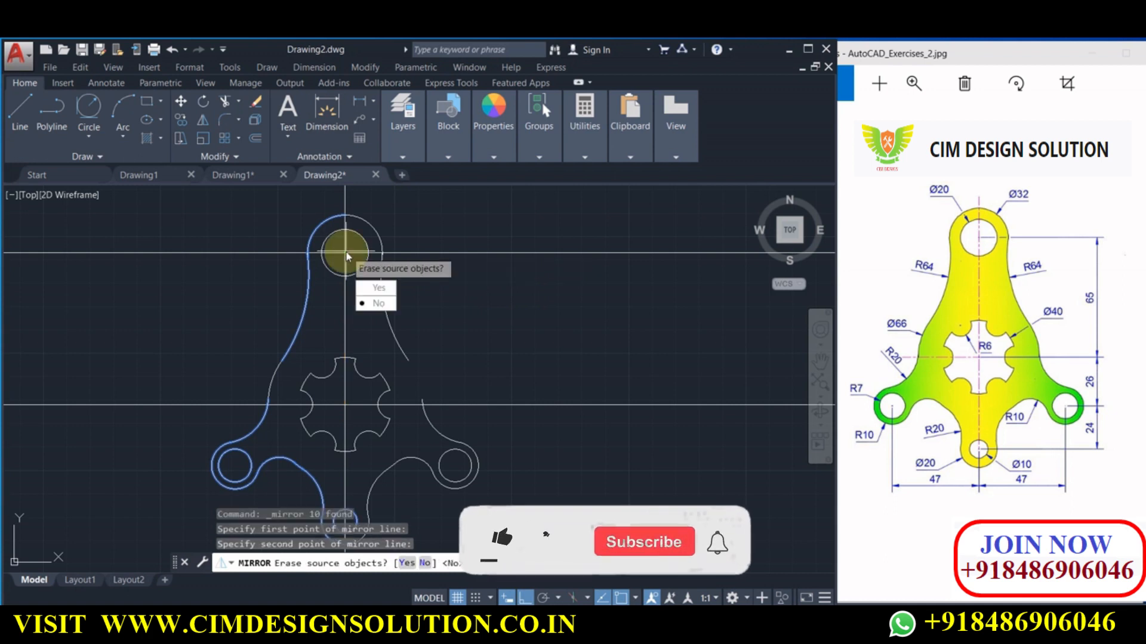